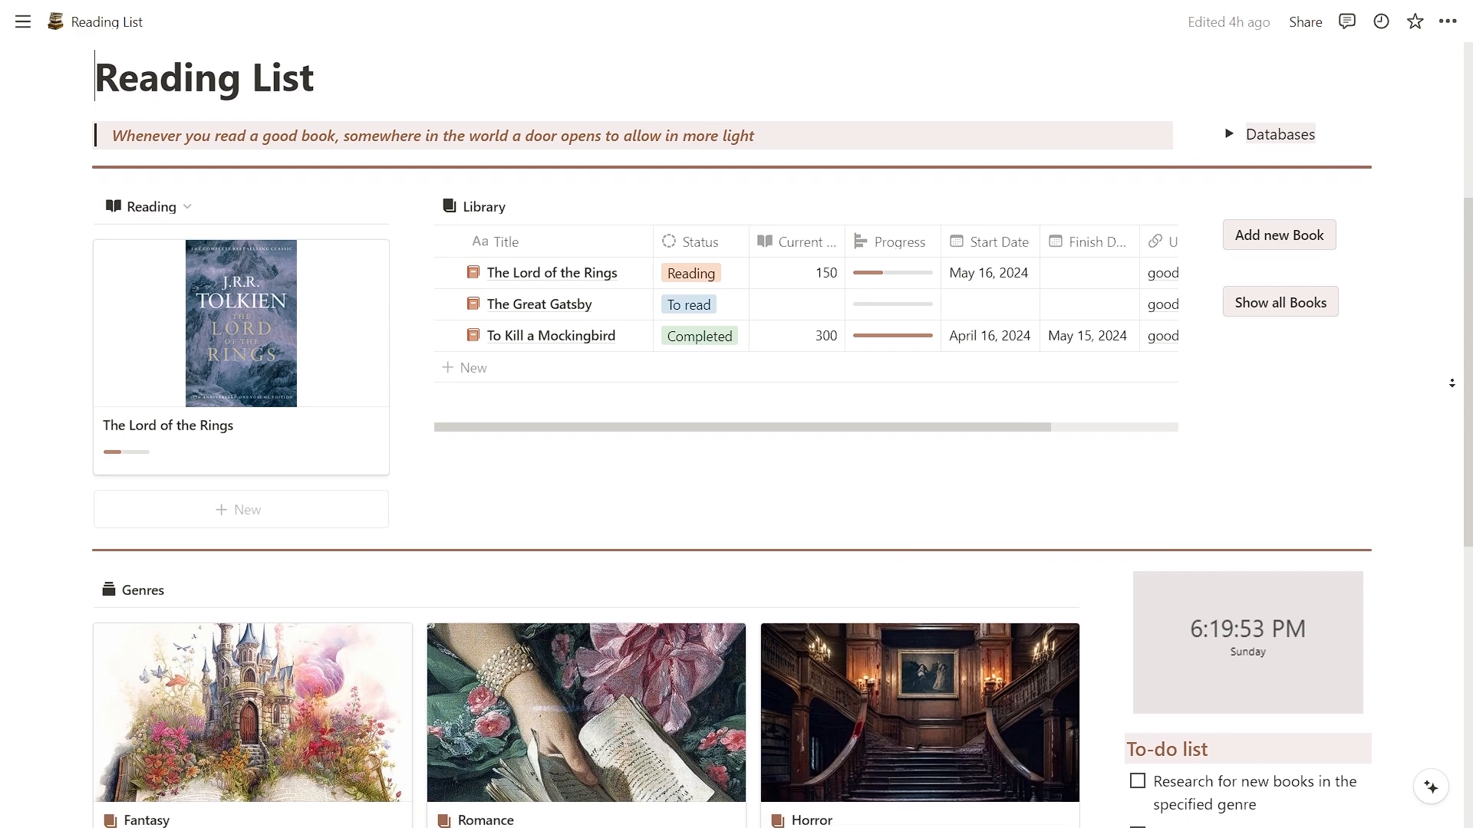
Examine the finished Reading List page and the Gallery and All books views of its Library database
{"action": "scroll", "coordinate": [736, 461], "scroll_direction": "down", "scroll_amount": 1}
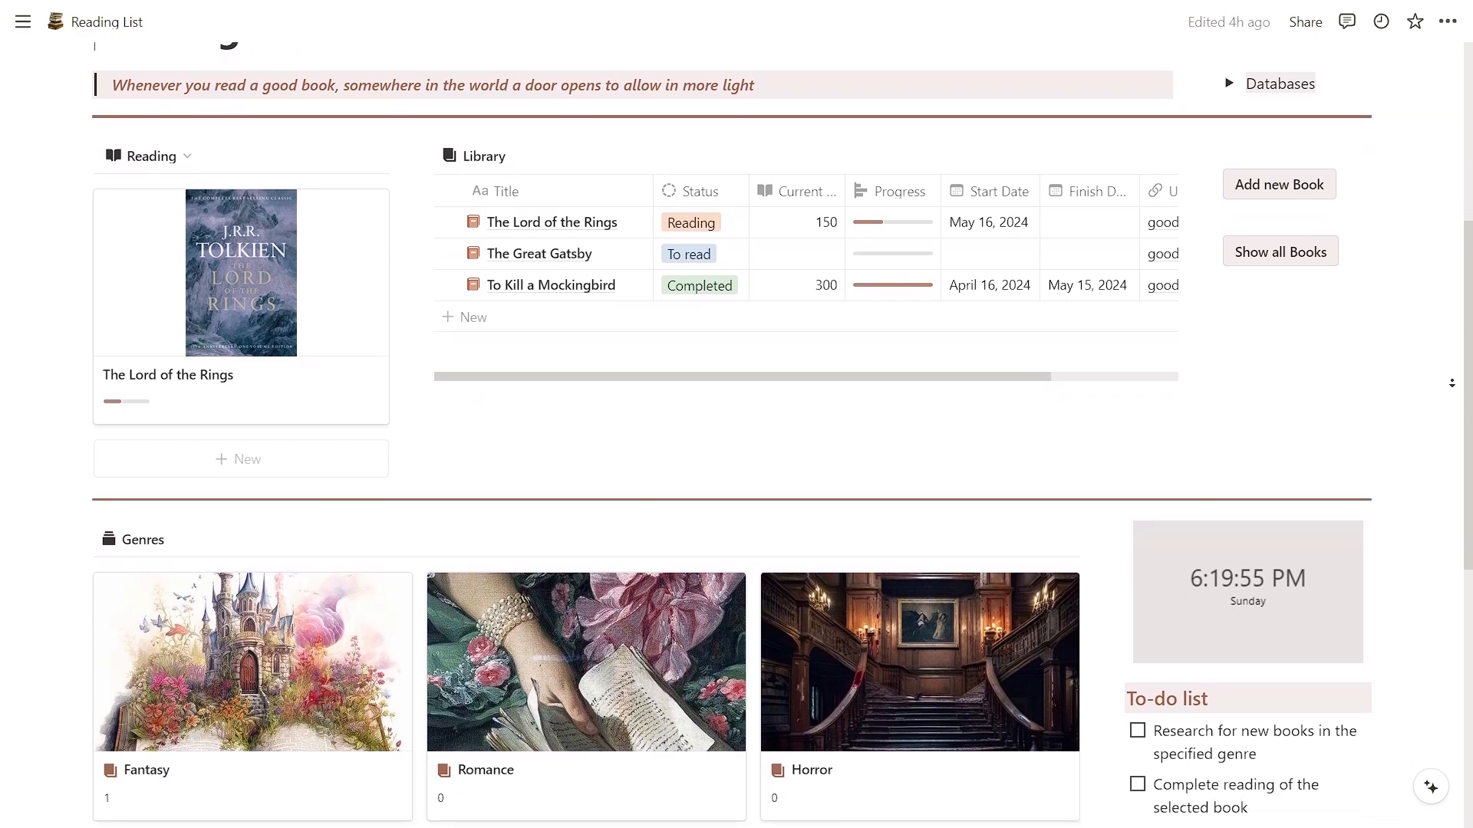
{"action": "scroll", "coordinate": [737, 460], "scroll_direction": "down", "scroll_amount": 1}
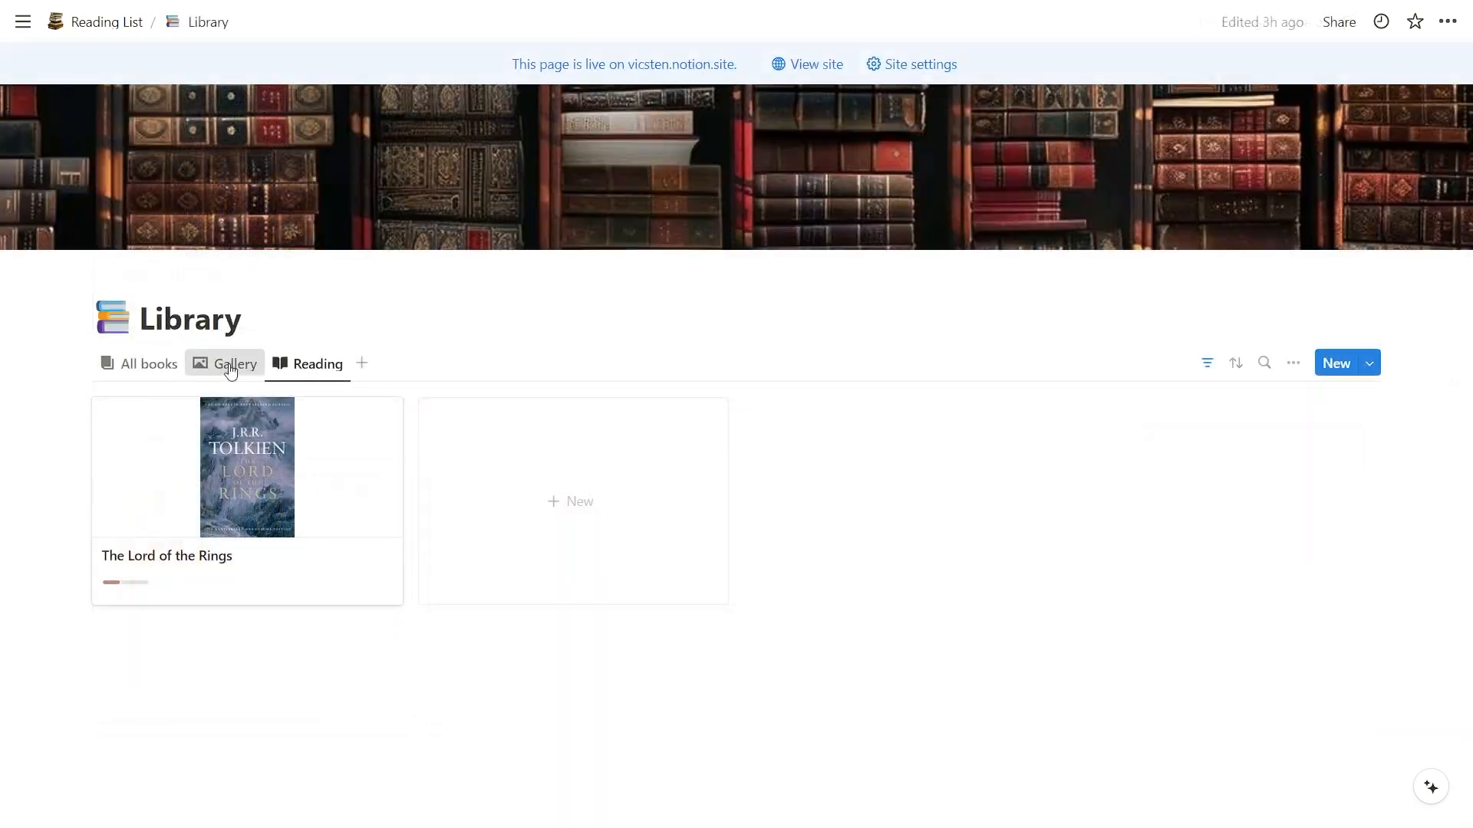
{"action": "left_click", "coordinate": [231, 367]}
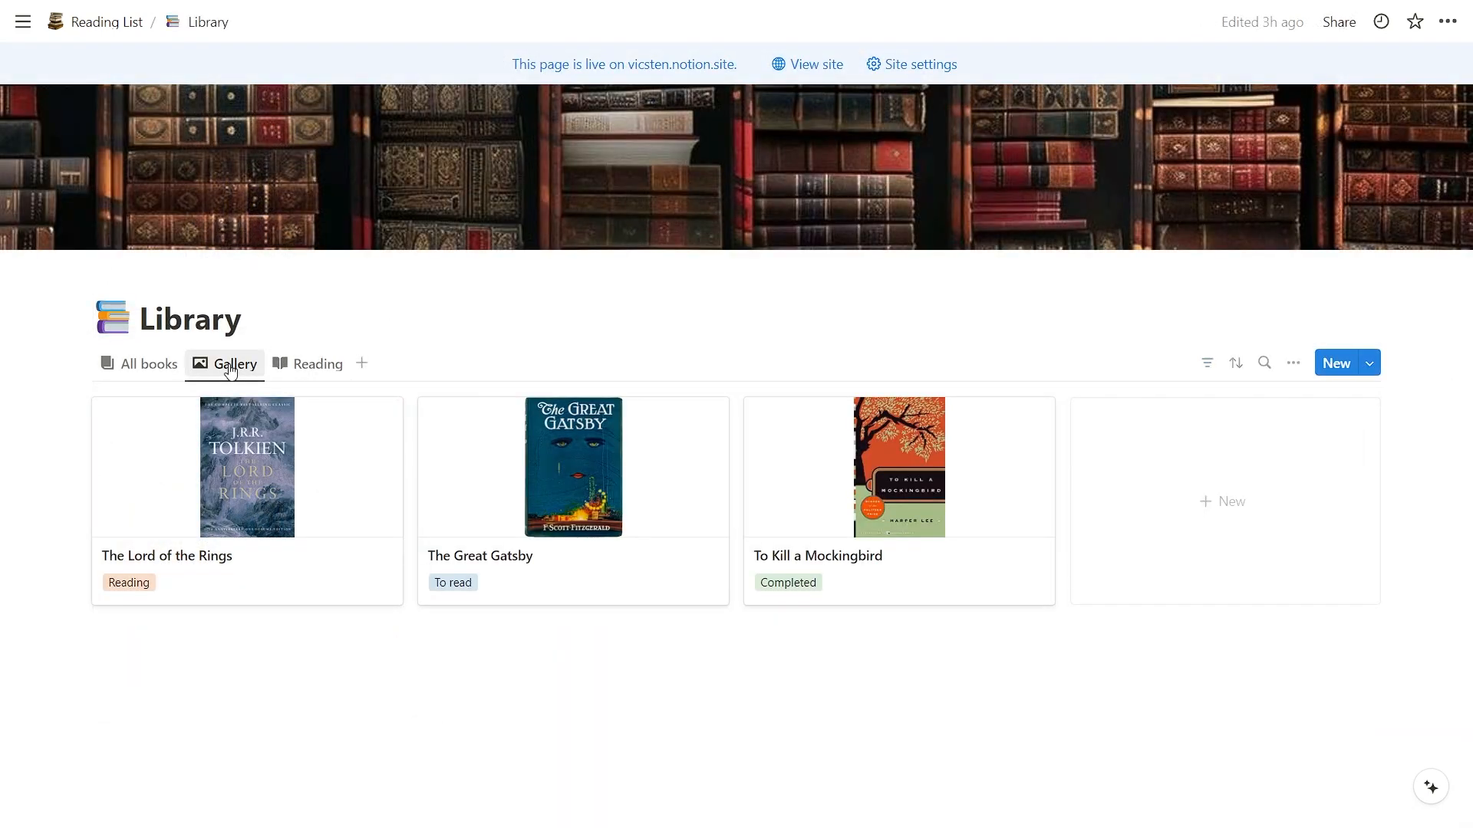
{"action": "left_click", "coordinate": [140, 367]}
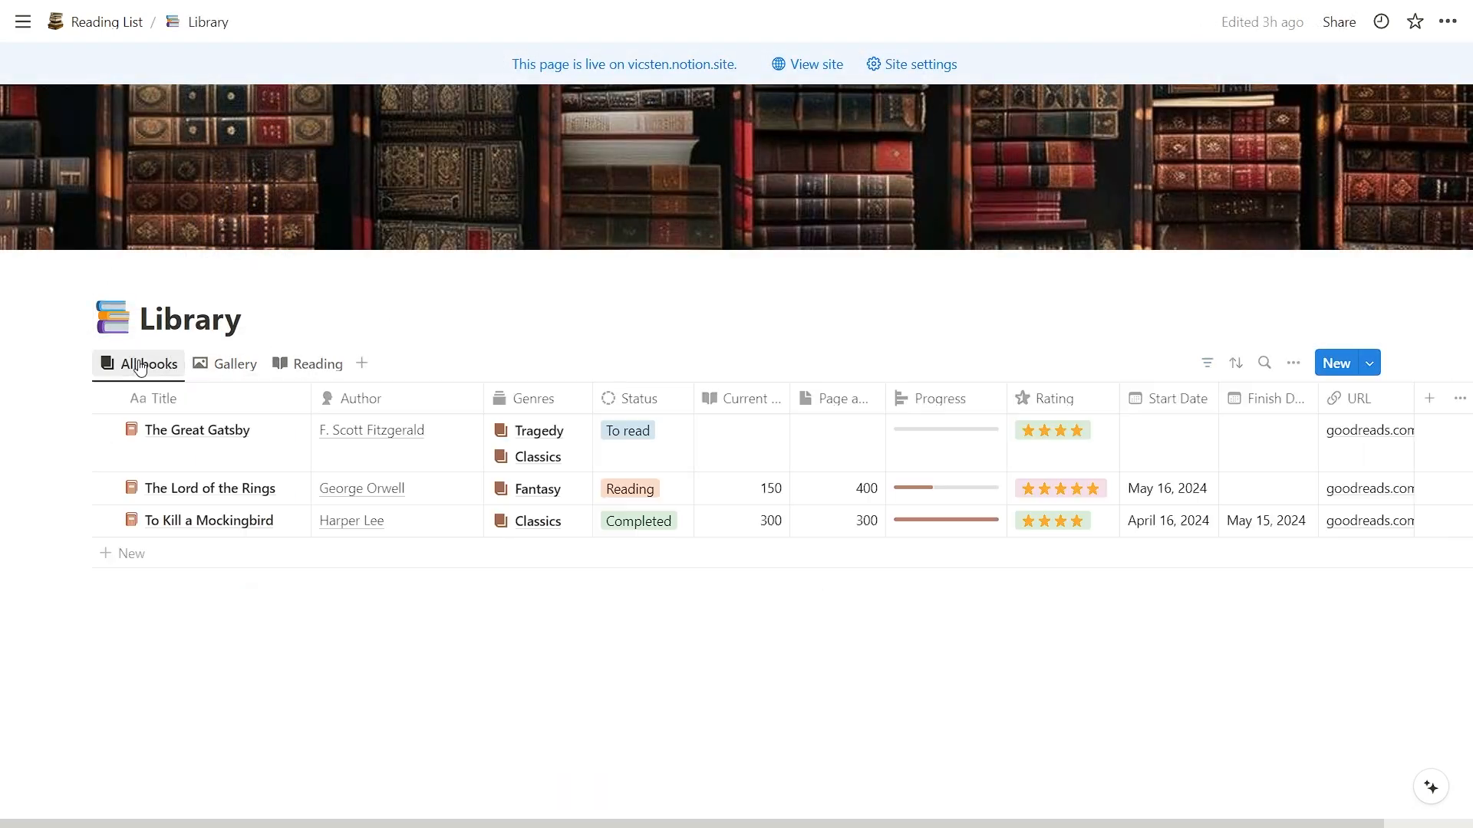
{"action": "left_click", "coordinate": [118, 31]}
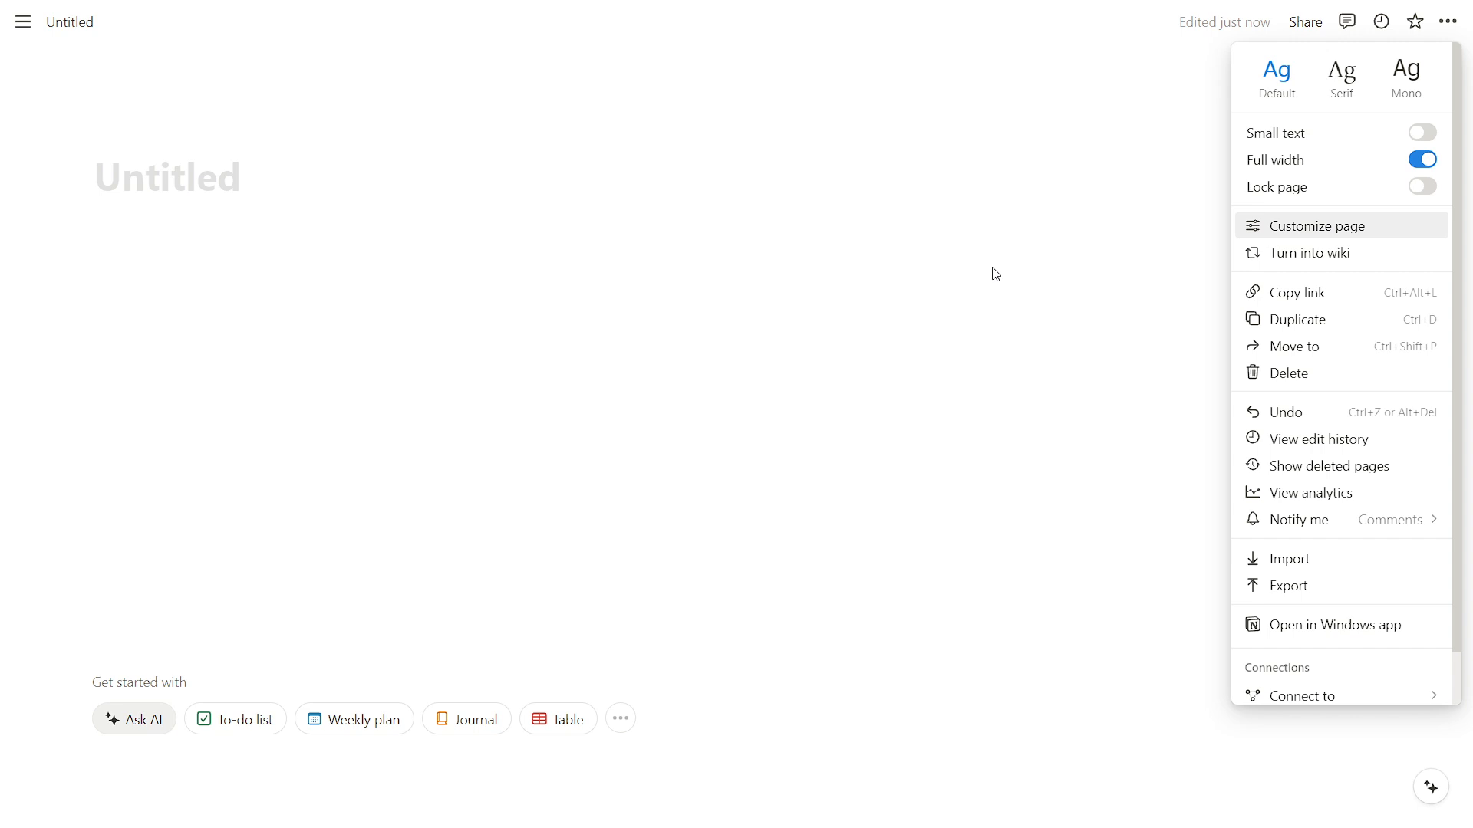
Title the new blank page Reading List and upload icon.png as its icon
{"action": "left_click", "coordinate": [165, 189]}
{"action": "type", "text": "Reading List"}
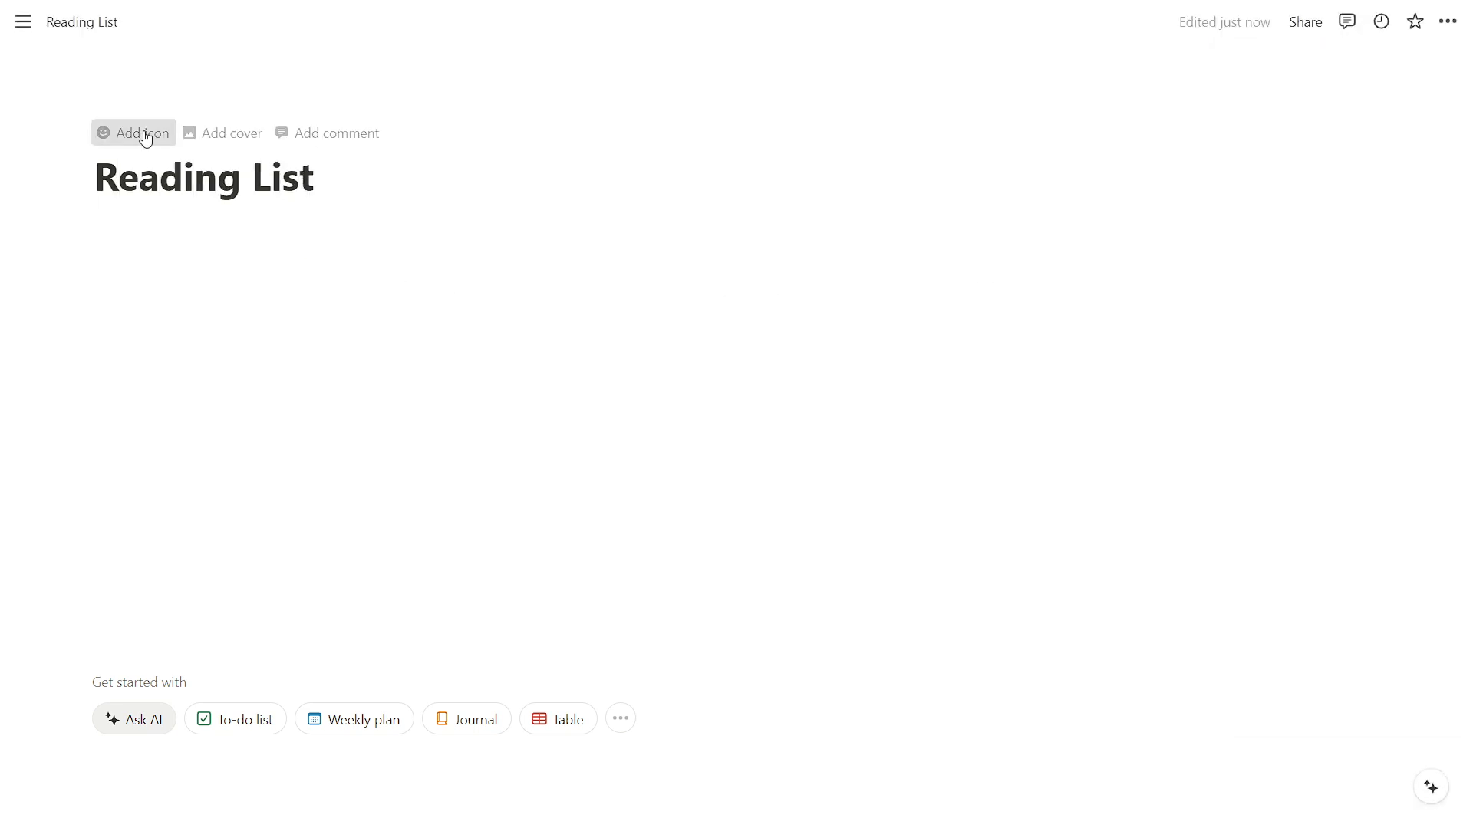
{"action": "left_click", "coordinate": [144, 136]}
{"action": "left_click", "coordinate": [142, 236]}
{"action": "left_click", "coordinate": [207, 331]}
{"action": "scroll", "coordinate": [153, 345], "scroll_direction": "up", "scroll_amount": 2}
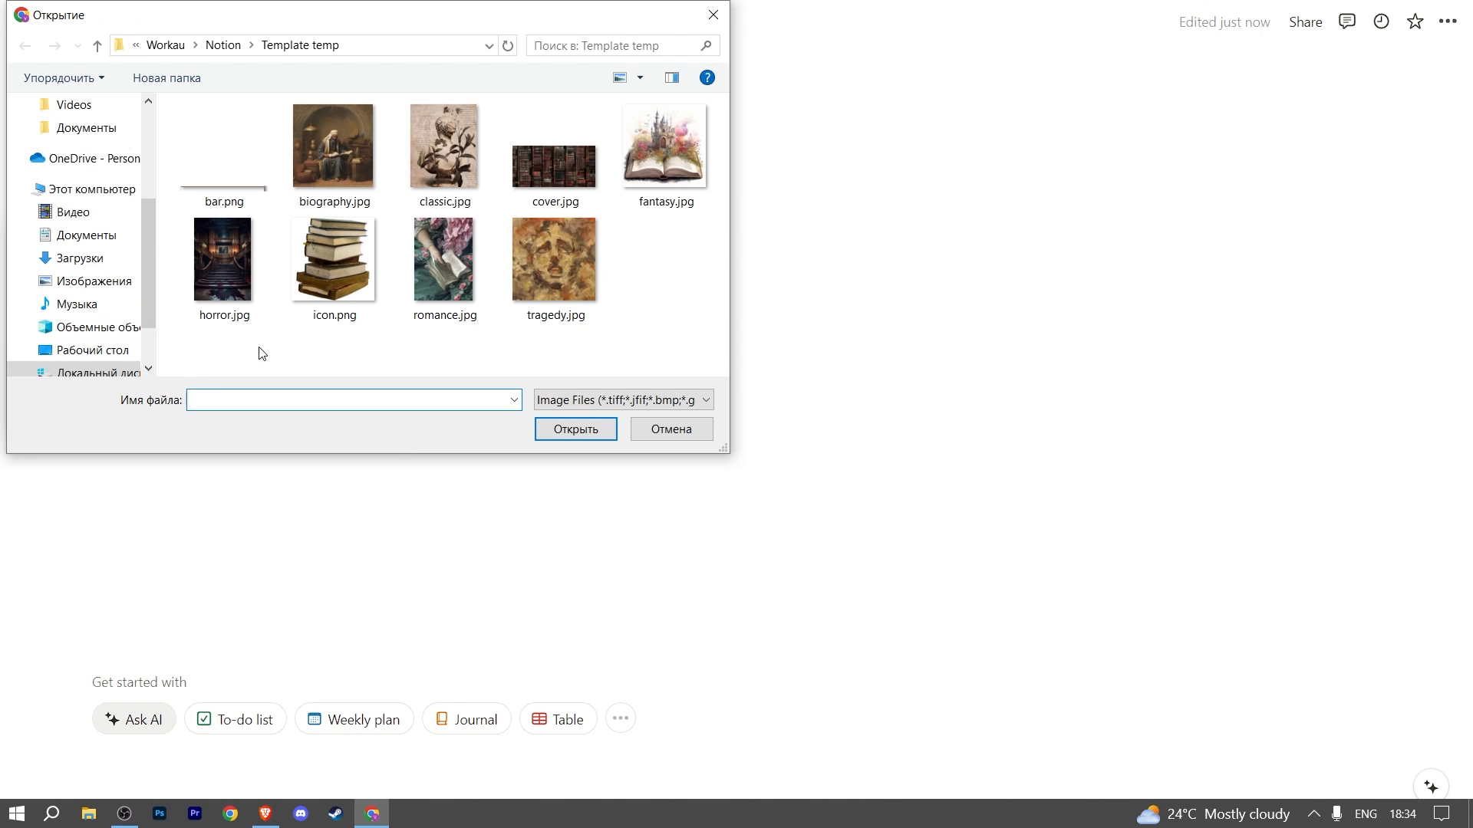
{"action": "double_click", "coordinate": [332, 258]}
Add a cover to the Reading List page using the uploaded image cover.jpg
{"action": "left_click", "coordinate": [142, 290]}
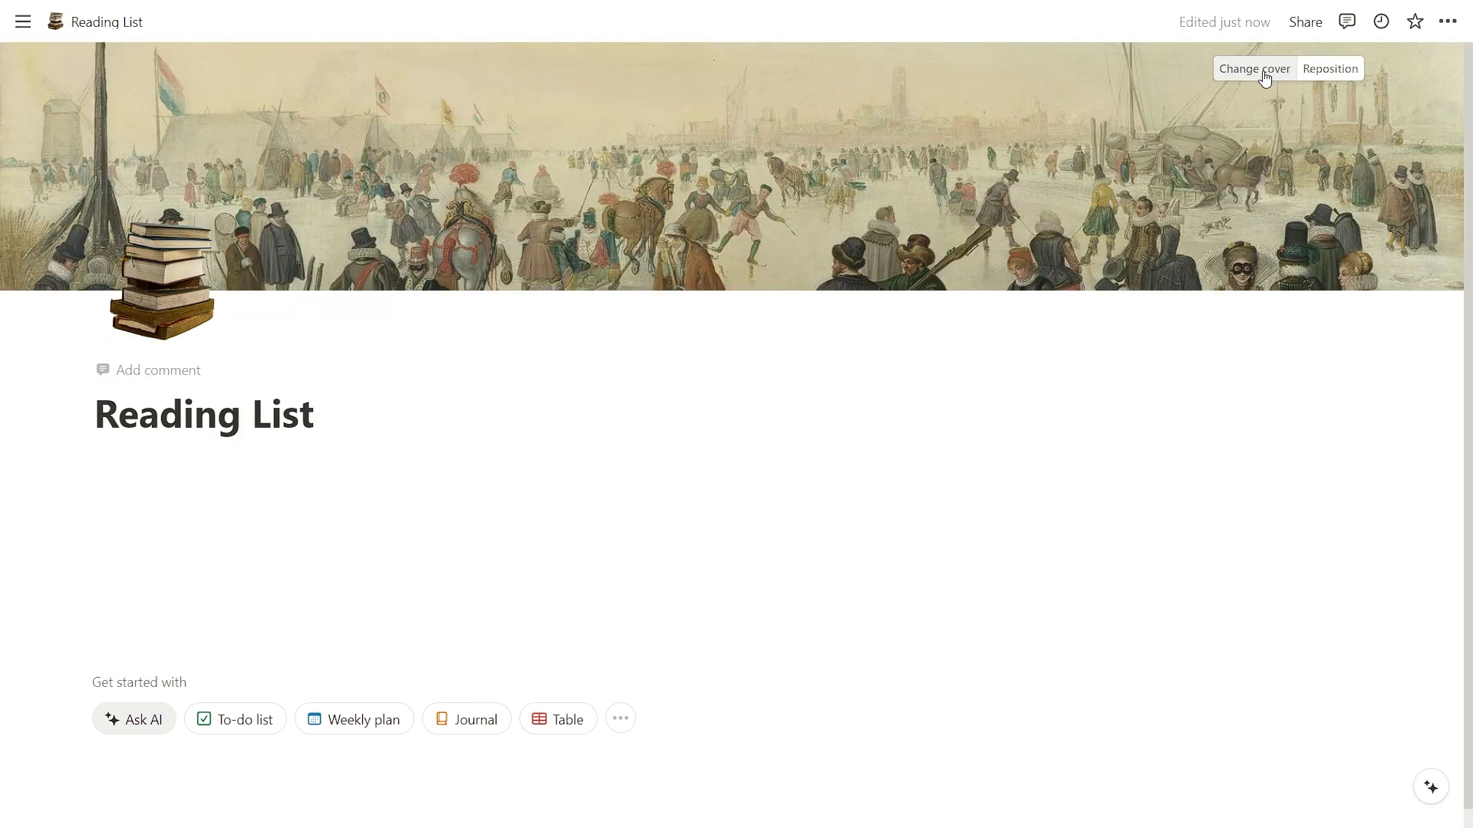
{"action": "left_click", "coordinate": [1265, 70]}
{"action": "left_click", "coordinate": [1051, 109]}
{"action": "left_click", "coordinate": [1201, 148]}
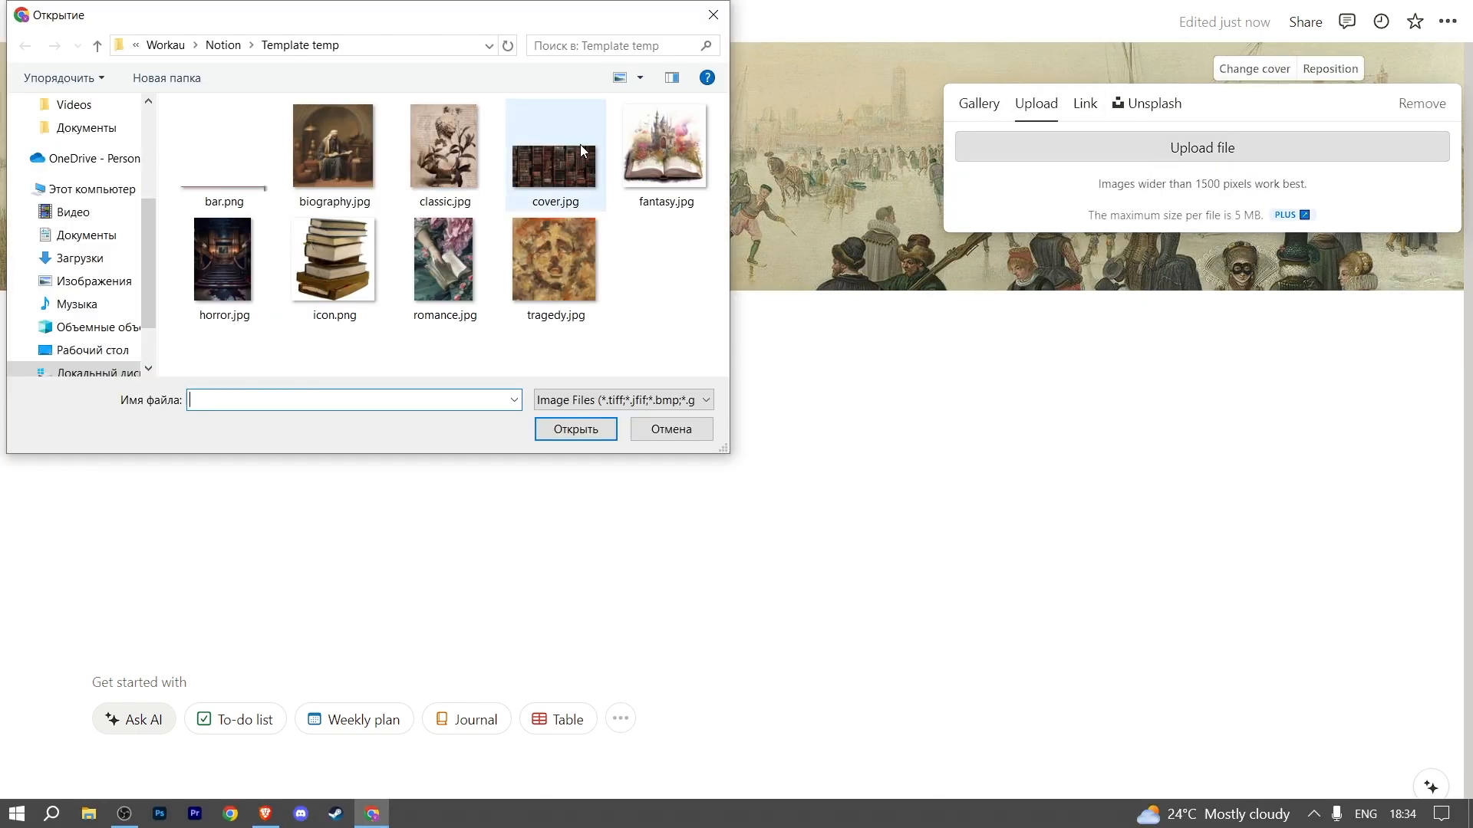
{"action": "double_click", "coordinate": [580, 144]}
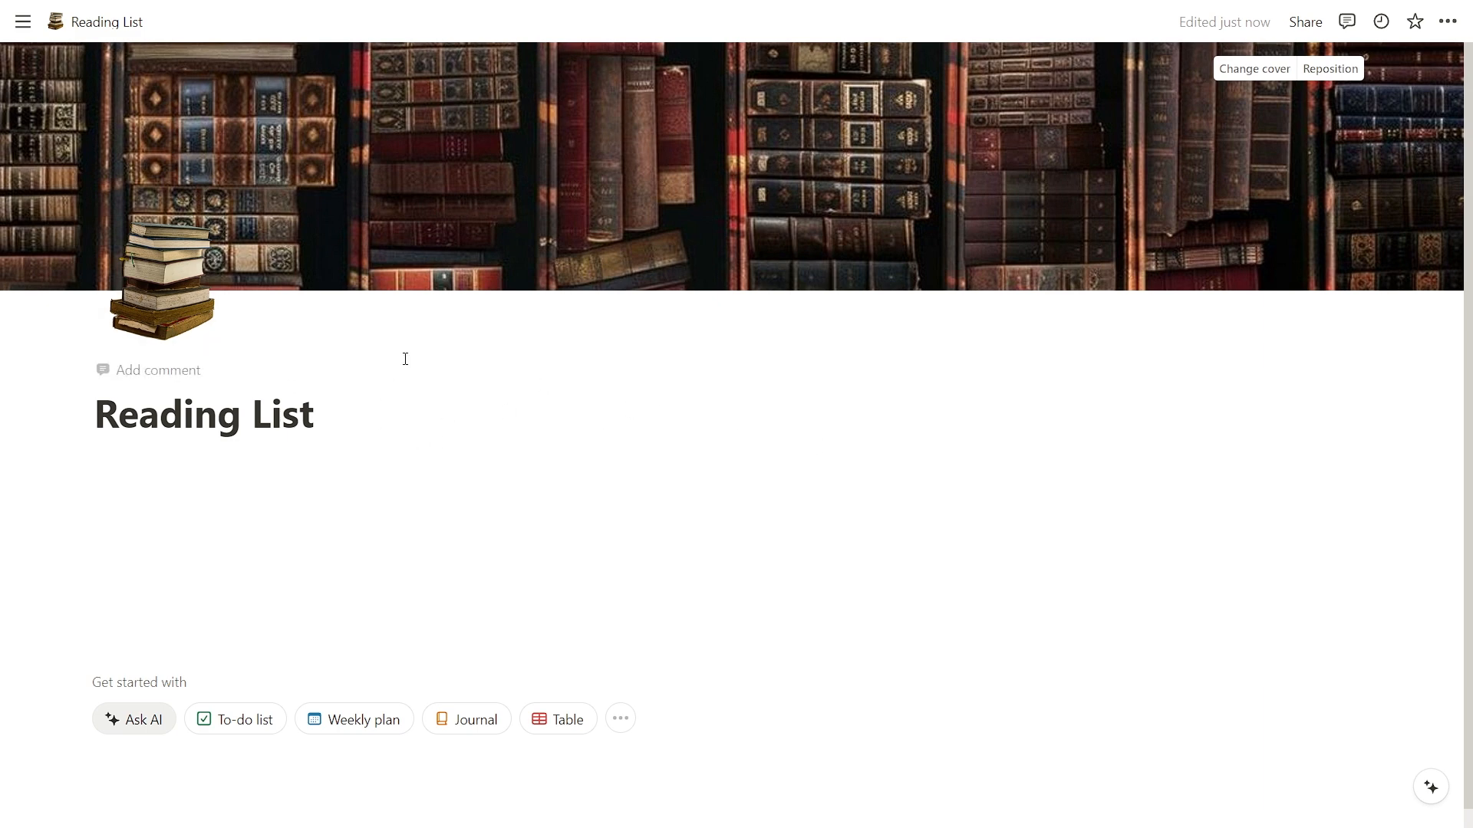
Insert a full-page database below the Reading List title and name it Library
{"action": "left_click", "coordinate": [159, 474]}
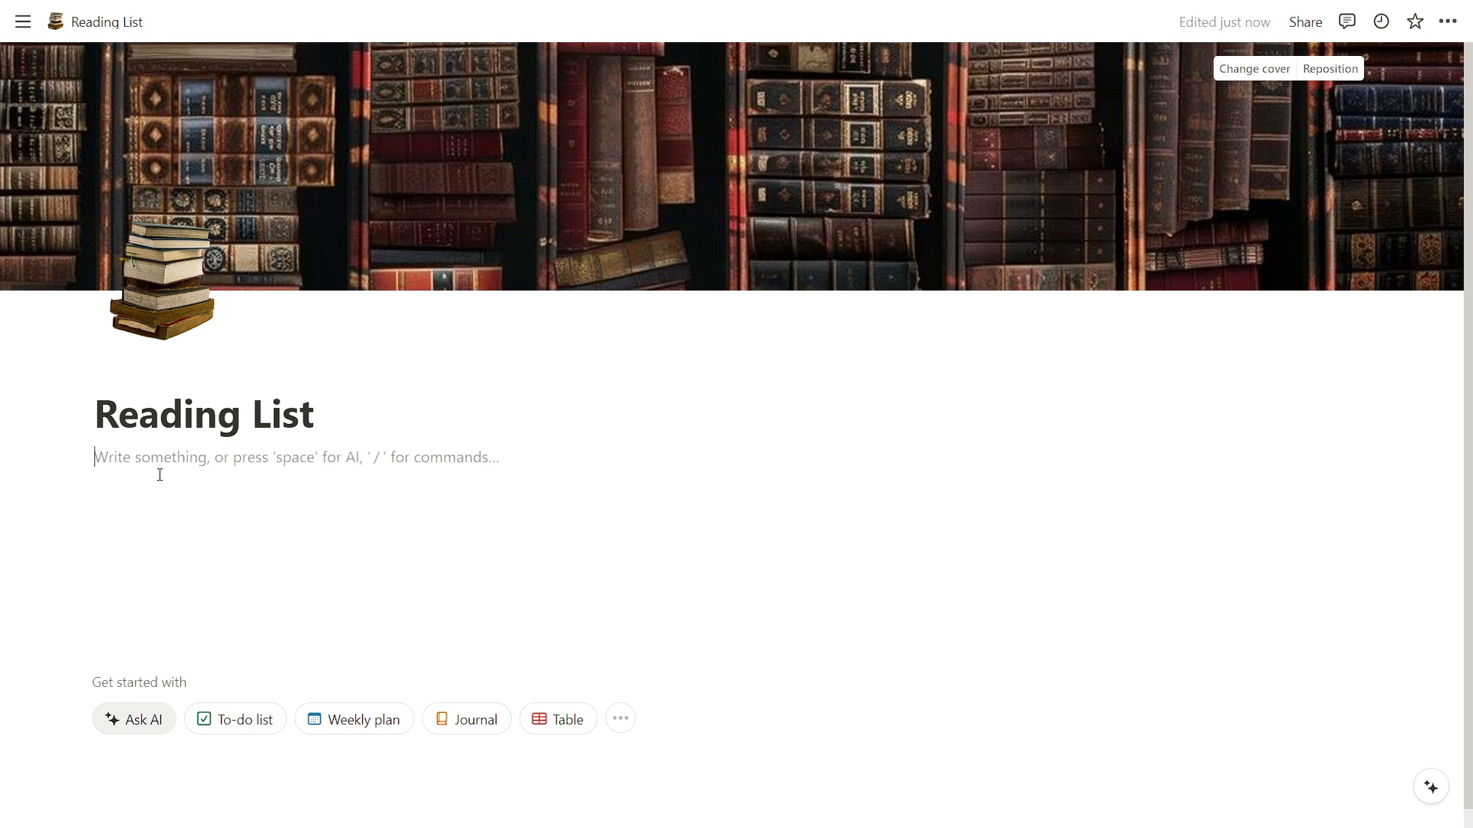
{"action": "type", "text": "/"}
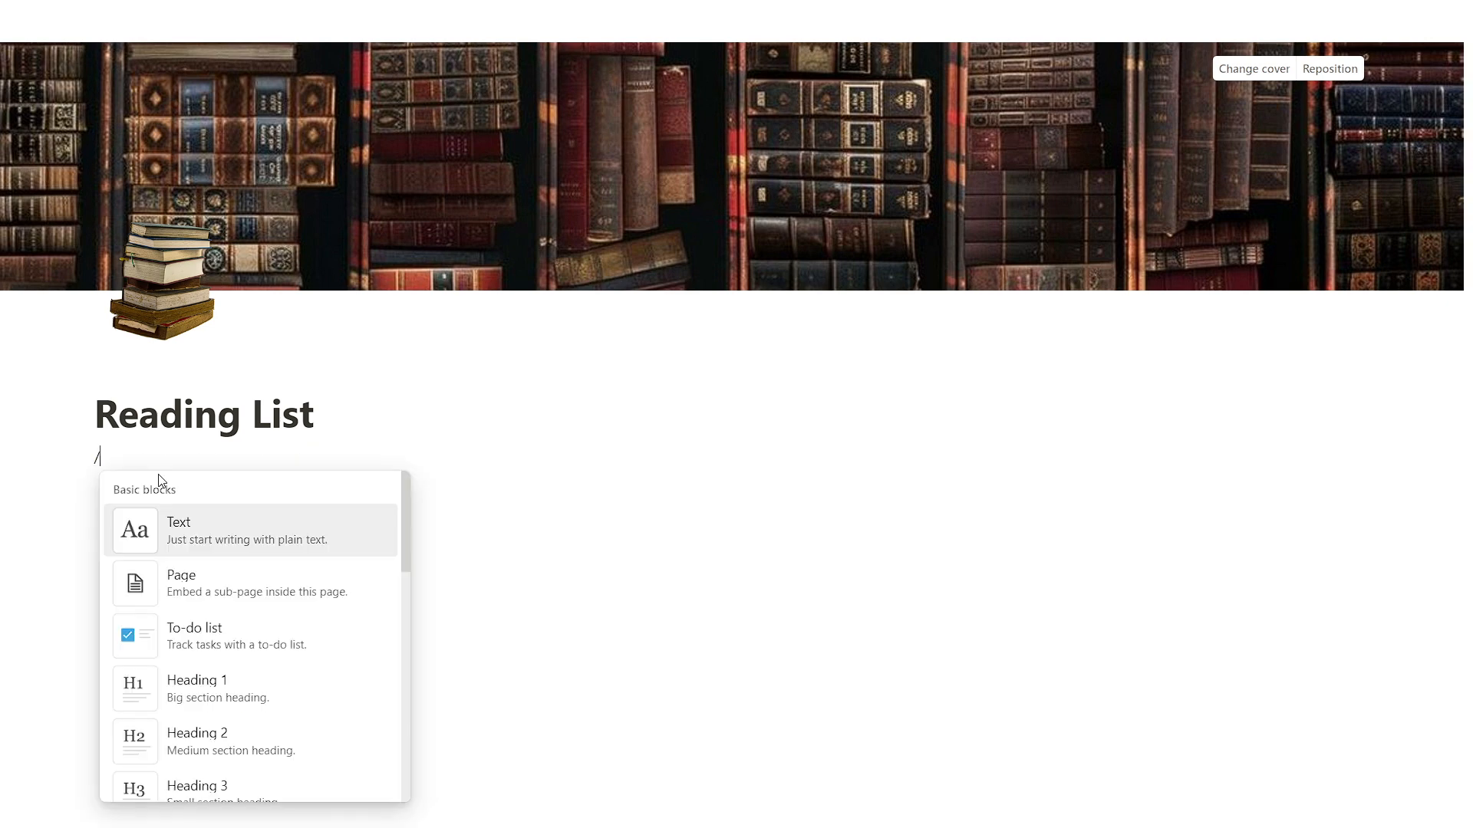
{"action": "type", "text": "data"}
{"action": "left_click", "coordinate": [286, 578]}
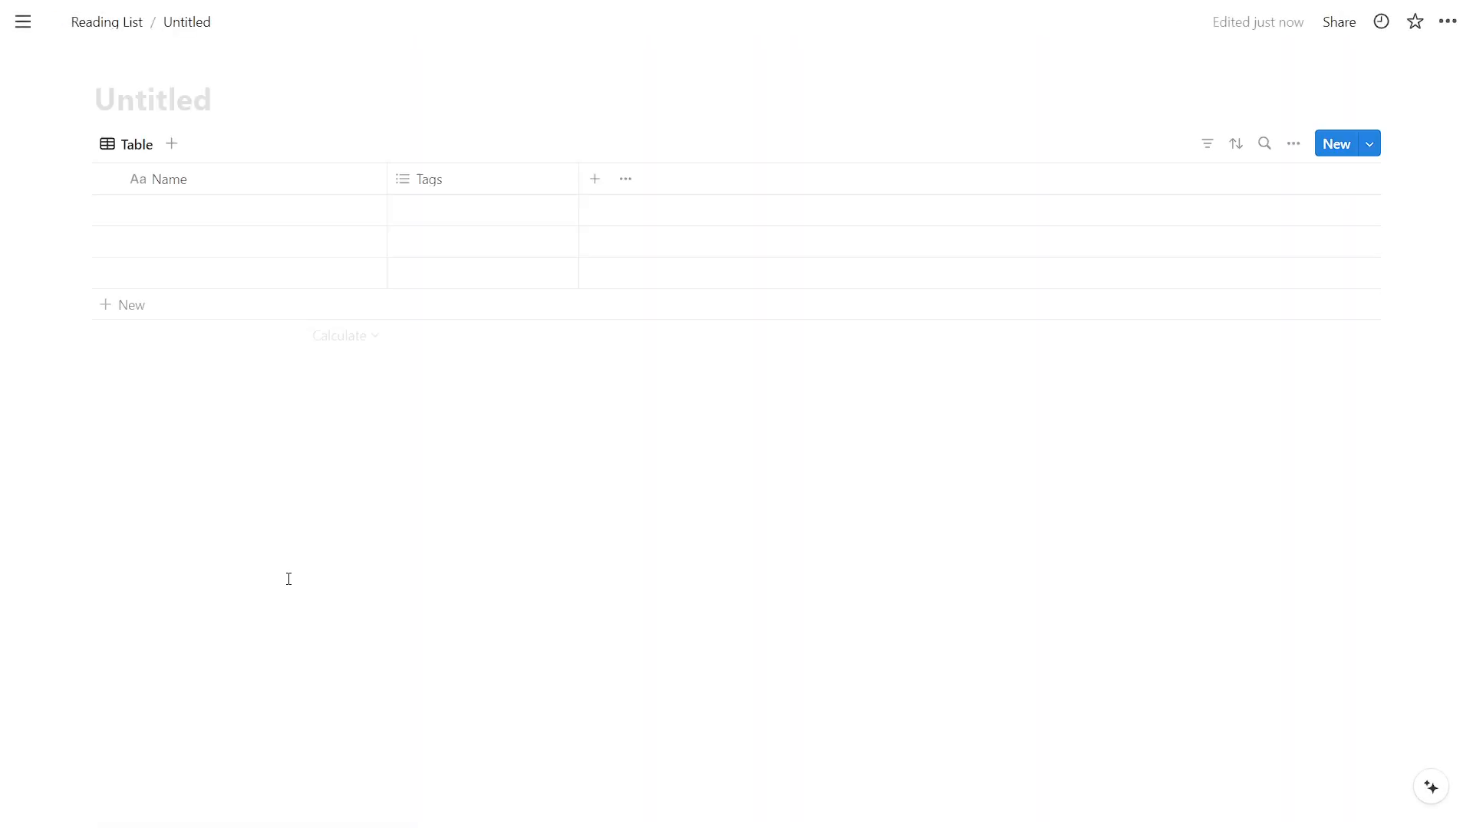
{"action": "type", "text": "Lib"}
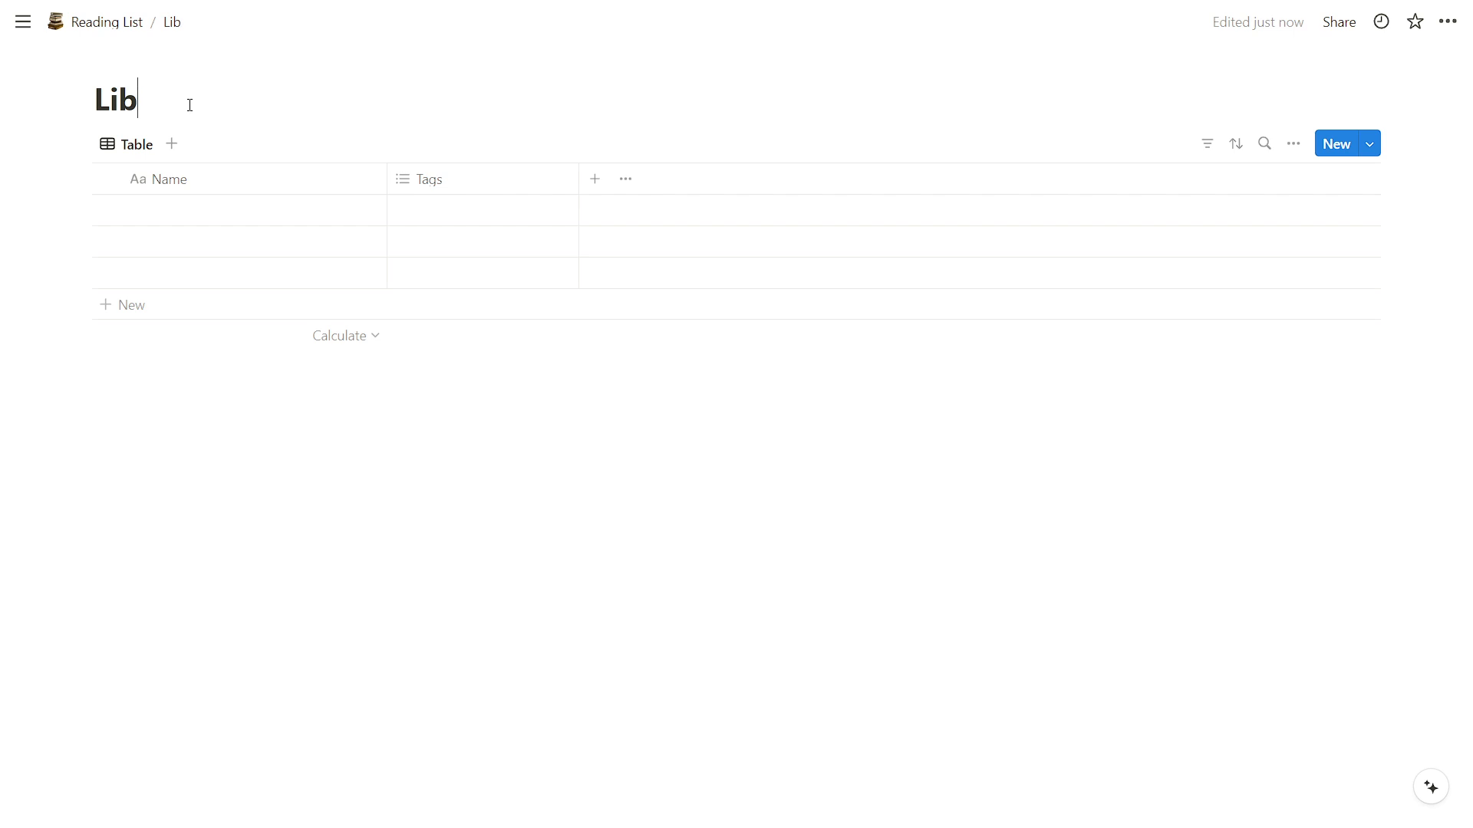
{"action": "type", "text": "rary"}
Give the Library database the stacked books emoji as its icon and upload cover.jpg as its cover
{"action": "left_click", "coordinate": [127, 82]}
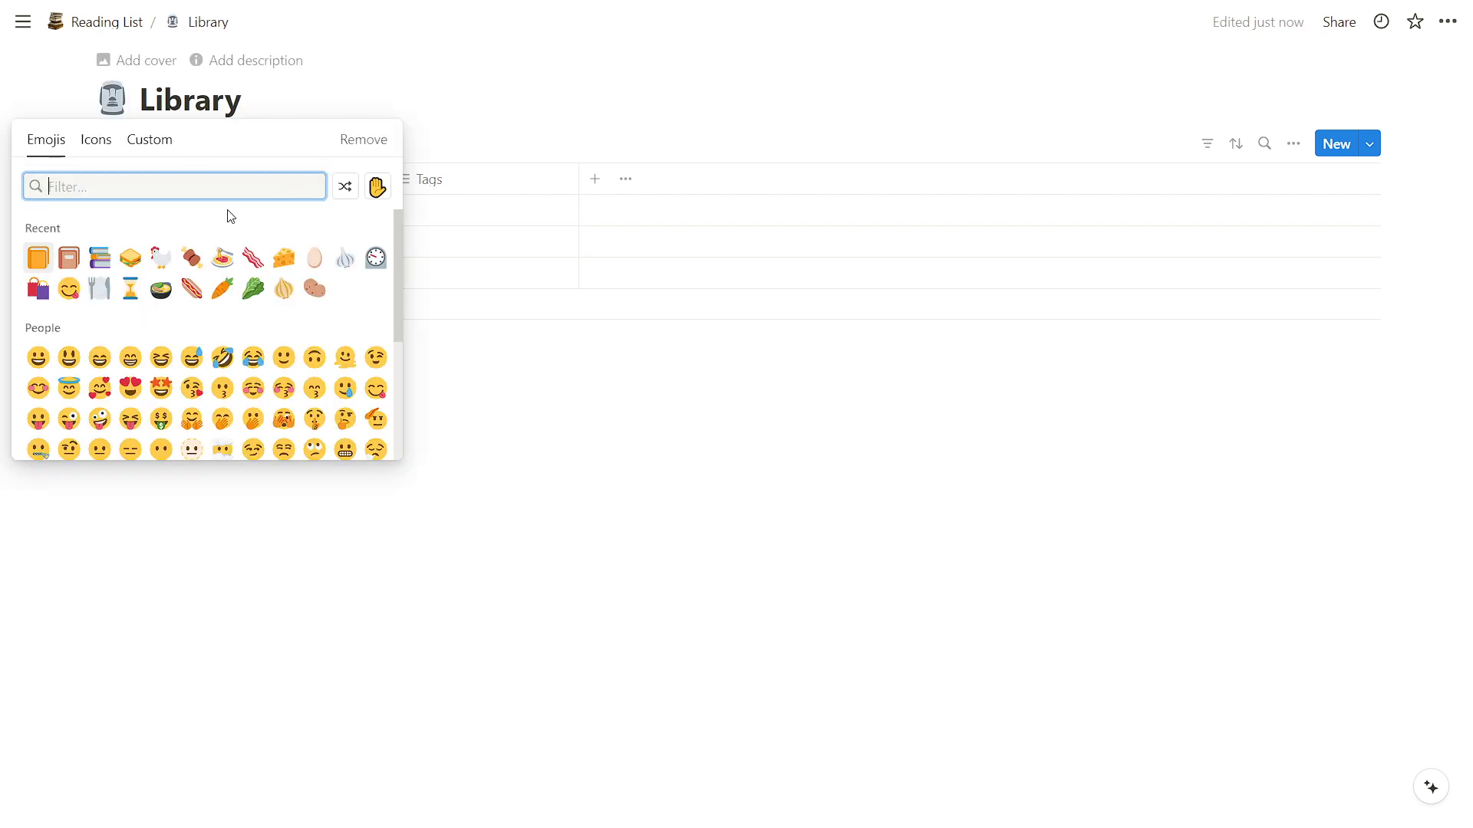
{"action": "left_click", "coordinate": [95, 259]}
{"action": "left_click", "coordinate": [146, 61]}
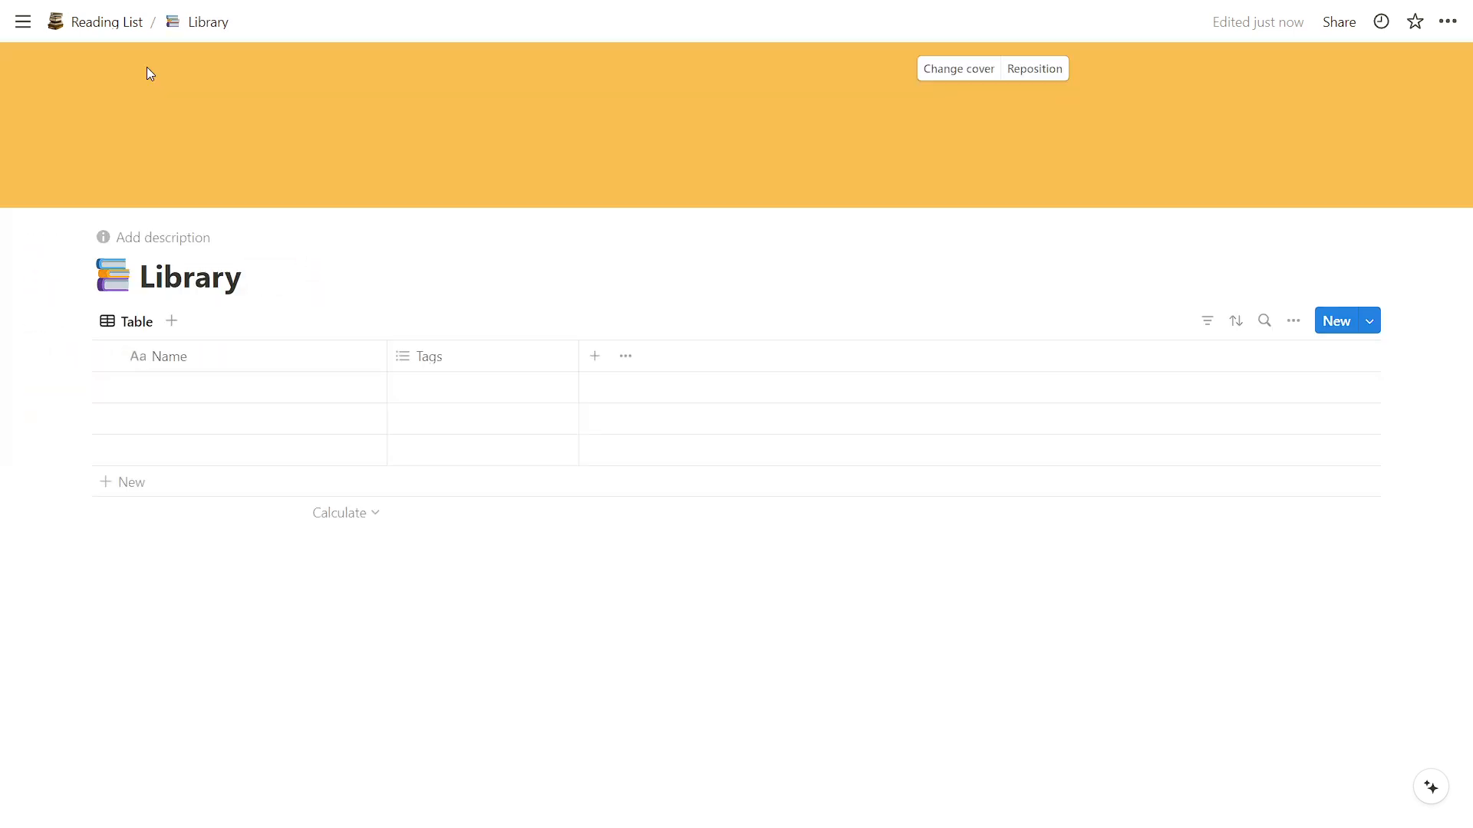
{"action": "left_click", "coordinate": [972, 66]}
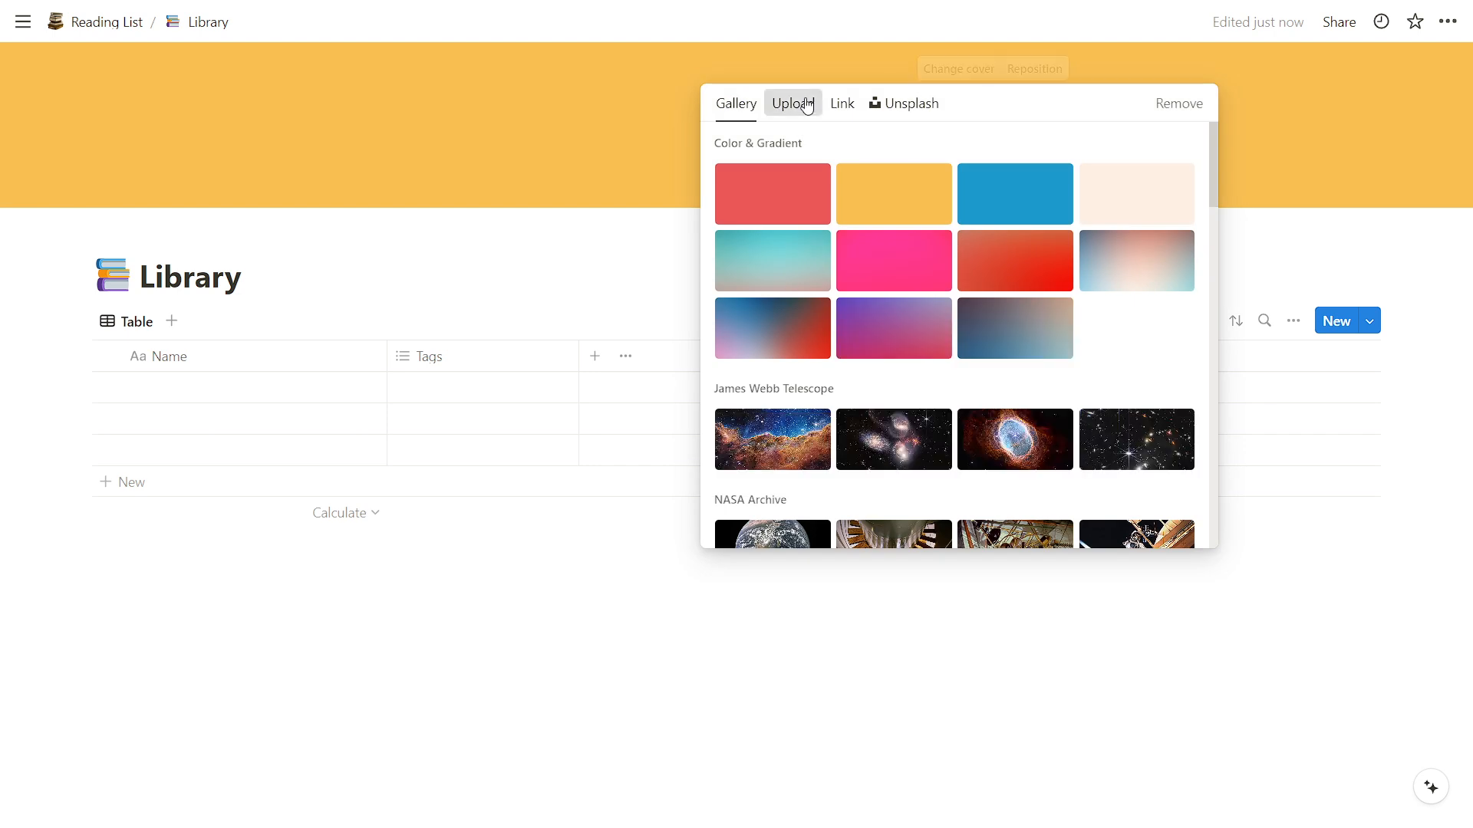
{"action": "left_click", "coordinate": [793, 103]}
{"action": "left_click", "coordinate": [972, 154]}
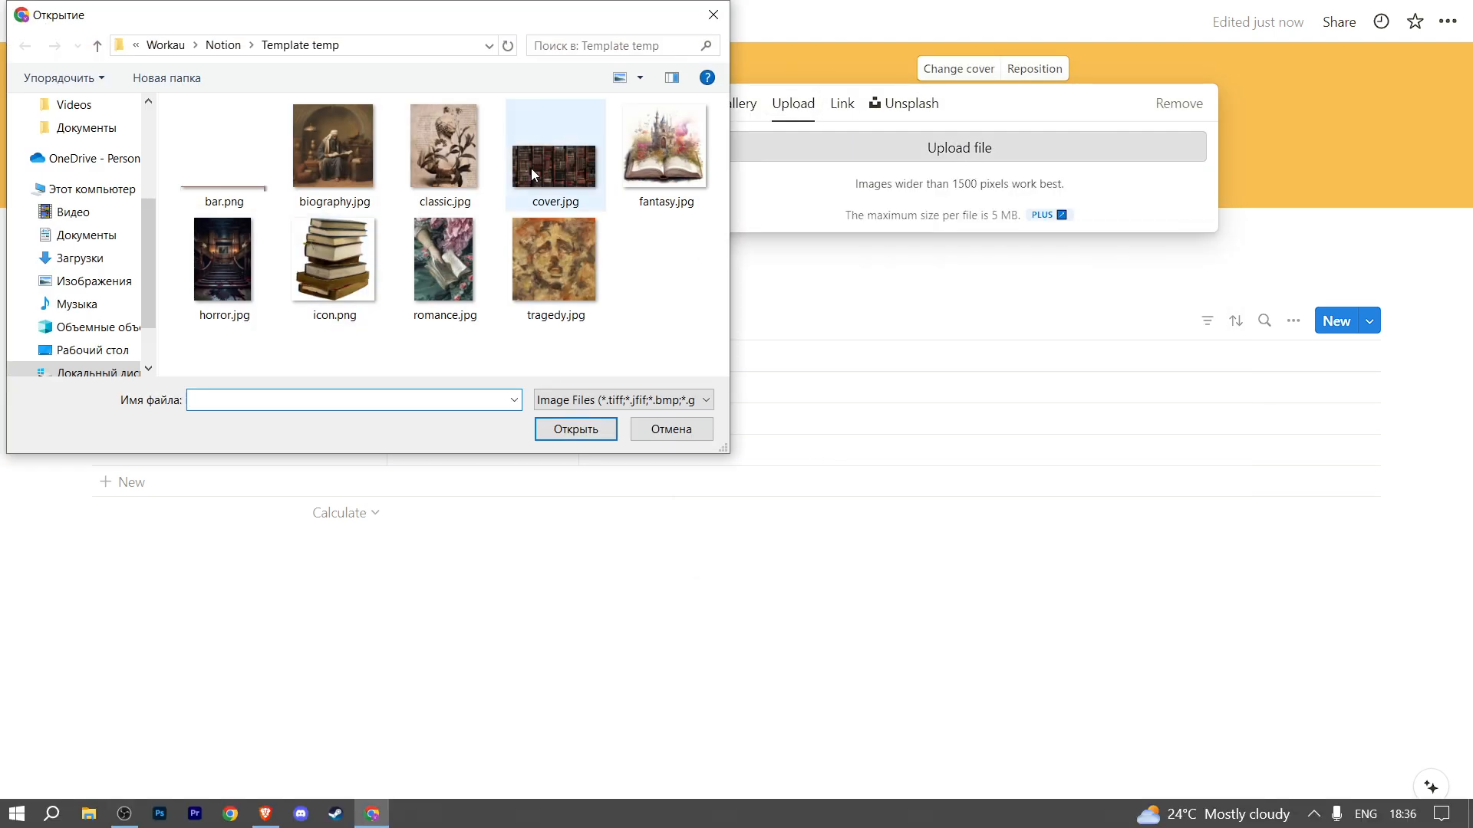
{"action": "double_click", "coordinate": [531, 168]}
Rename the Name column Title and give the Tags property a head silhouette icon
{"action": "type", "text": "Ti"}
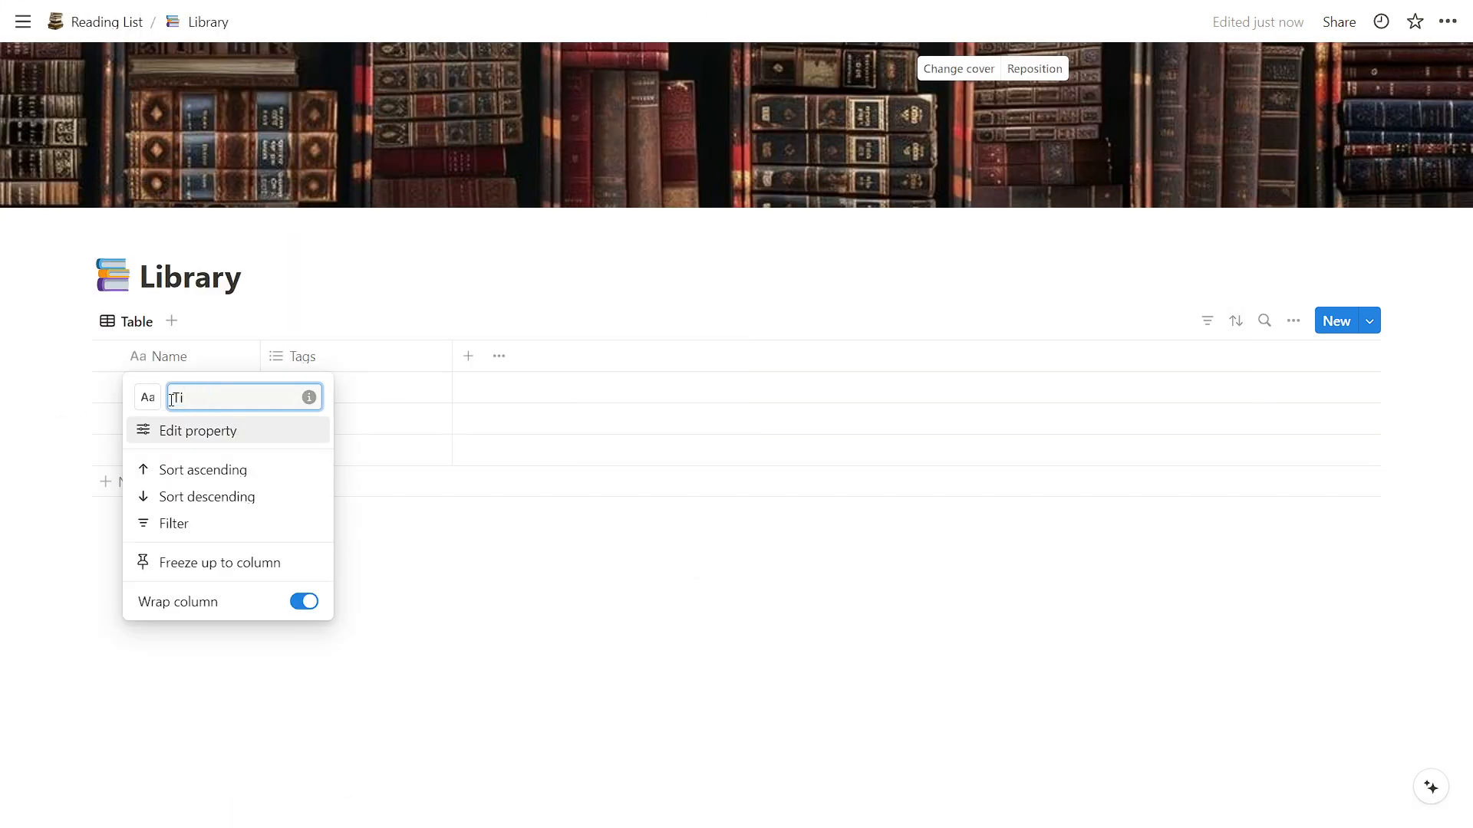
{"action": "type", "text": "tle"}
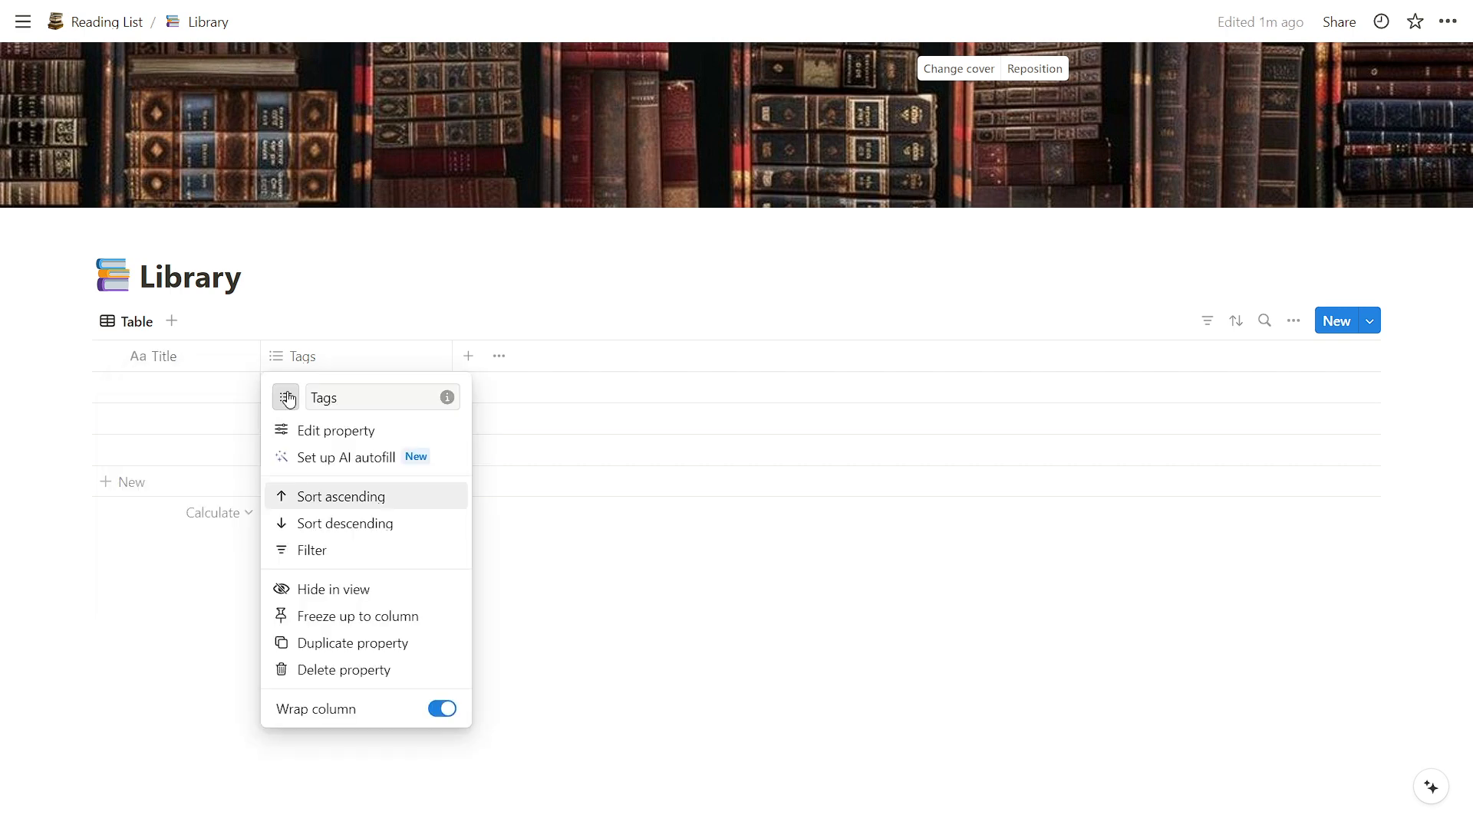
{"action": "left_click", "coordinate": [286, 398]}
{"action": "left_click", "coordinate": [180, 576]}
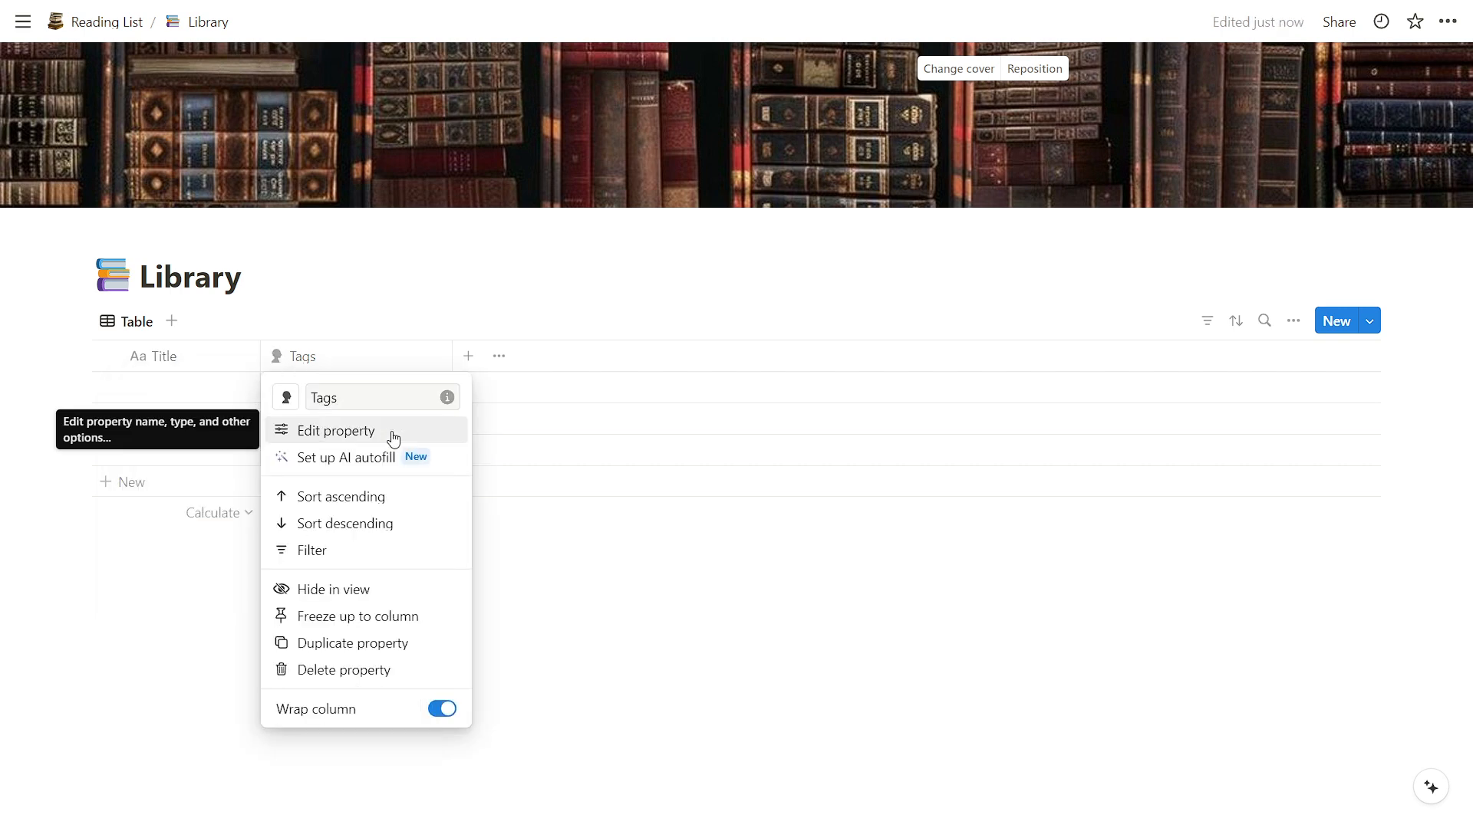
Change the Tags property to the Text type and rename it Author
{"action": "left_click", "coordinate": [394, 438]}
{"action": "left_click", "coordinate": [1278, 438]}
{"action": "left_click", "coordinate": [1170, 470]}
{"action": "type", "text": "Auth"}
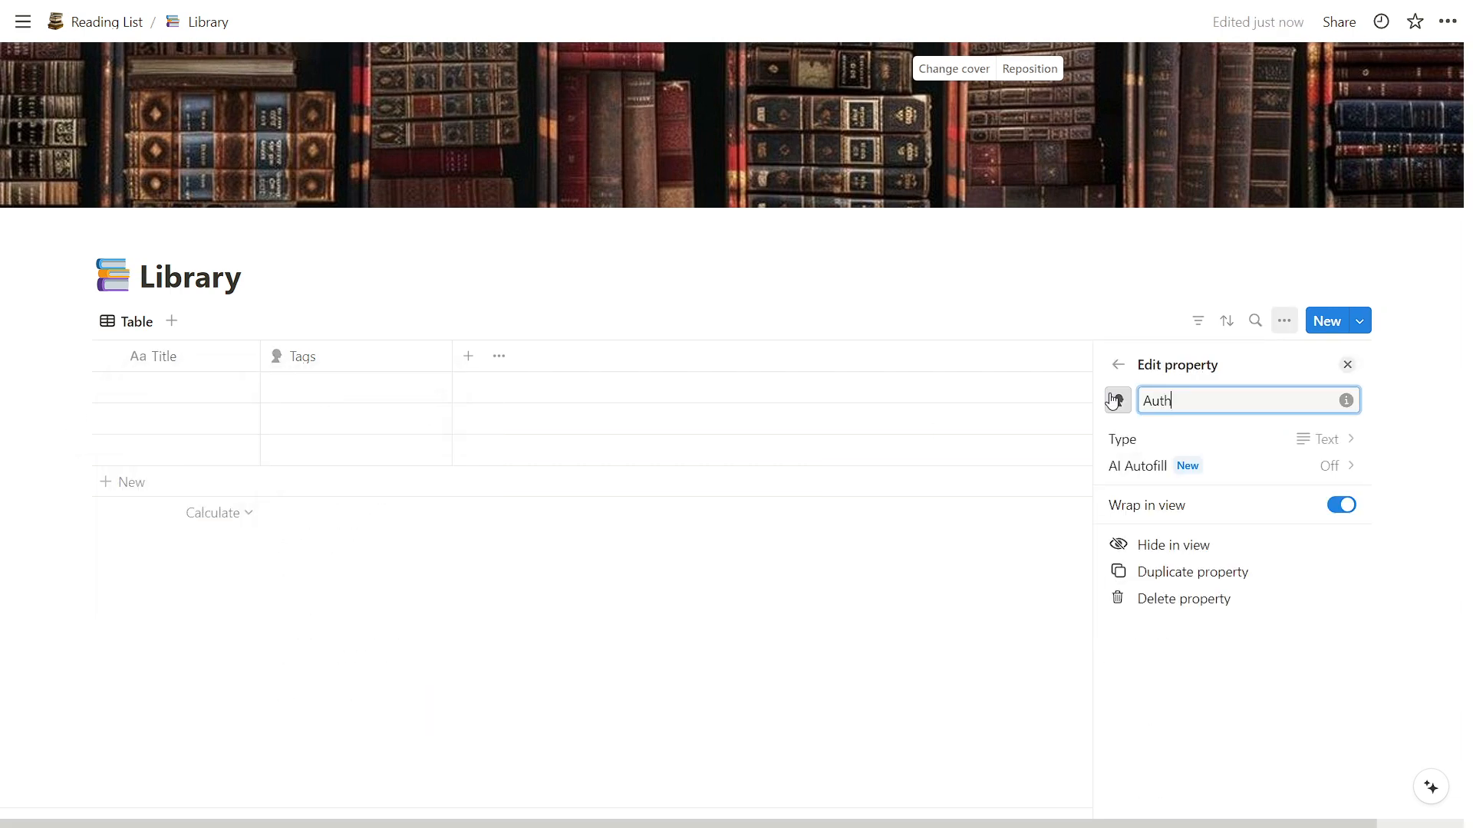
{"action": "type", "text": "or"}
{"action": "left_click", "coordinate": [432, 527]}
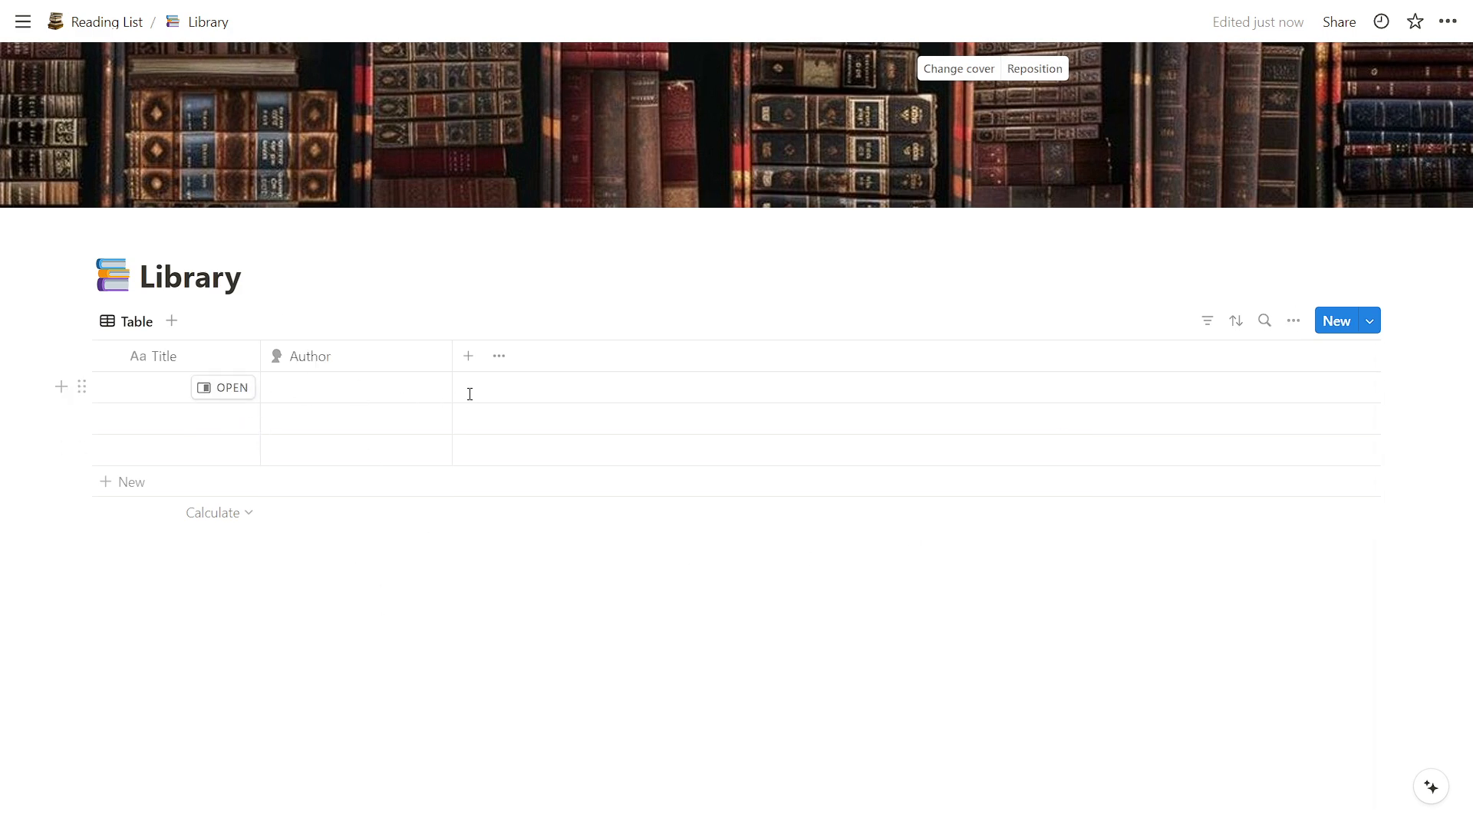
Add a Status property and rename its Not started option To read, coloured blue
{"action": "left_click", "coordinate": [475, 358]}
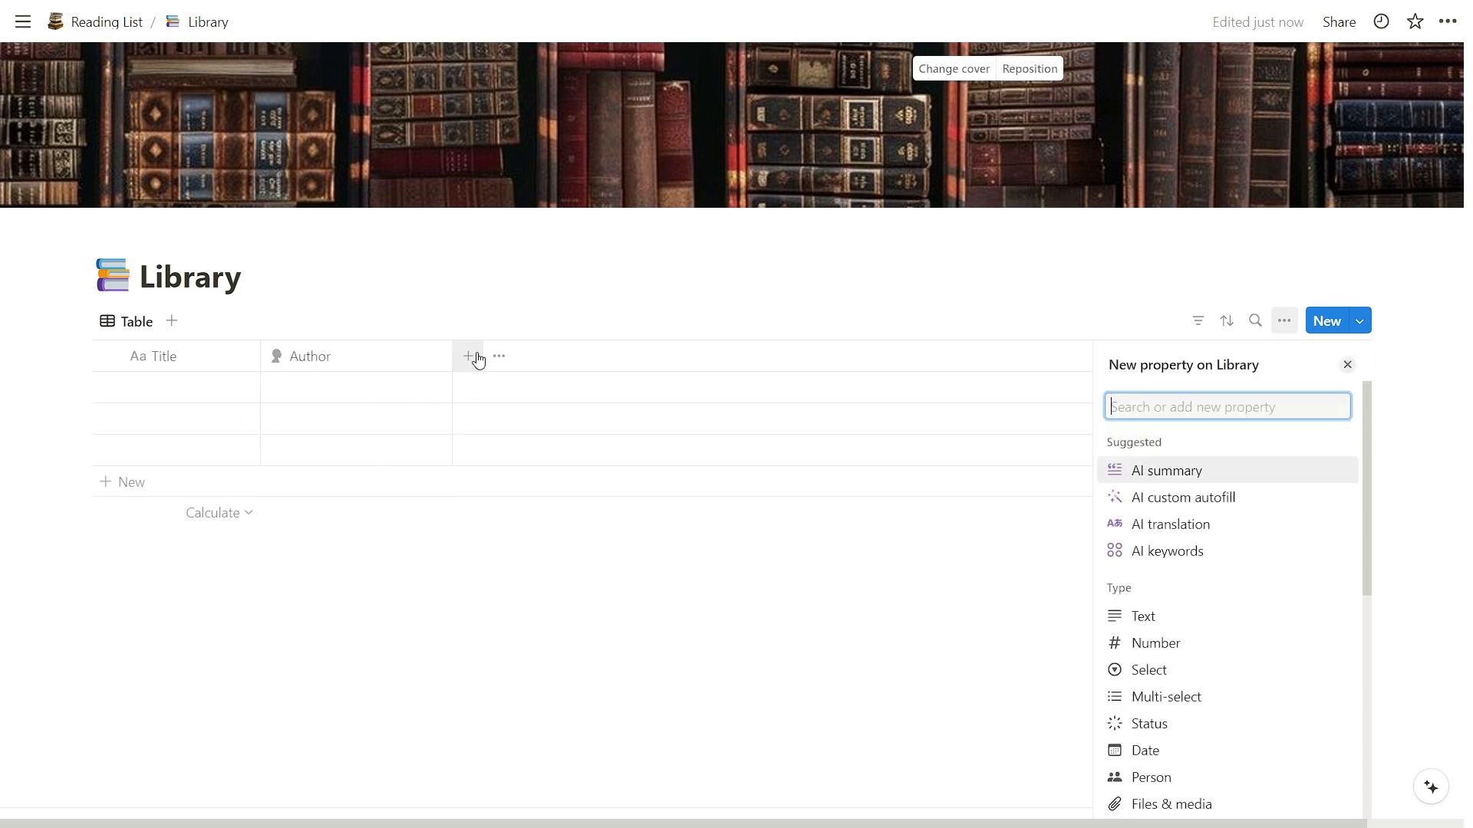
{"action": "left_click", "coordinate": [1150, 724]}
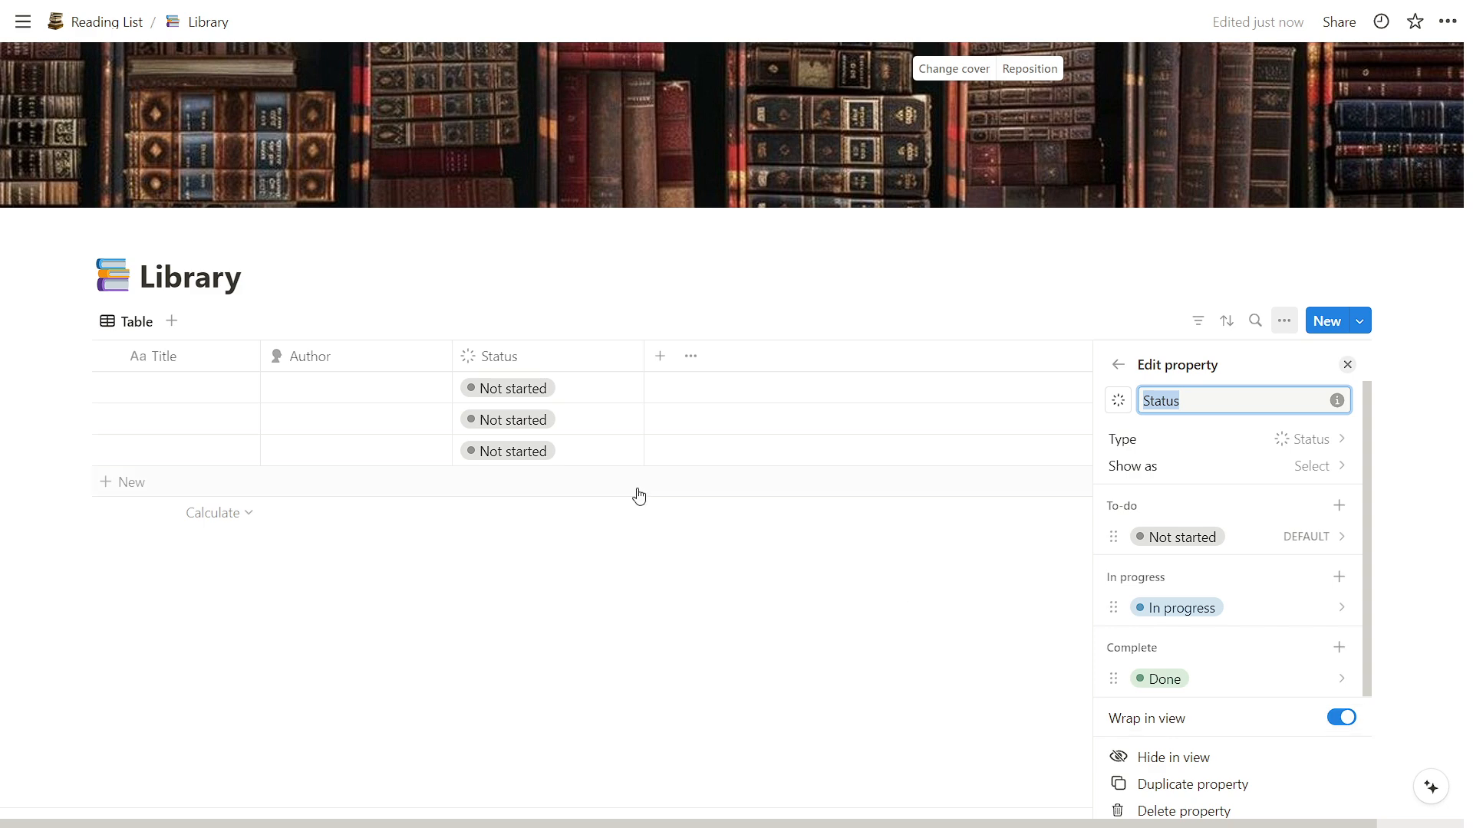
{"action": "left_click", "coordinate": [1197, 541]}
{"action": "type", "text": "To read"}
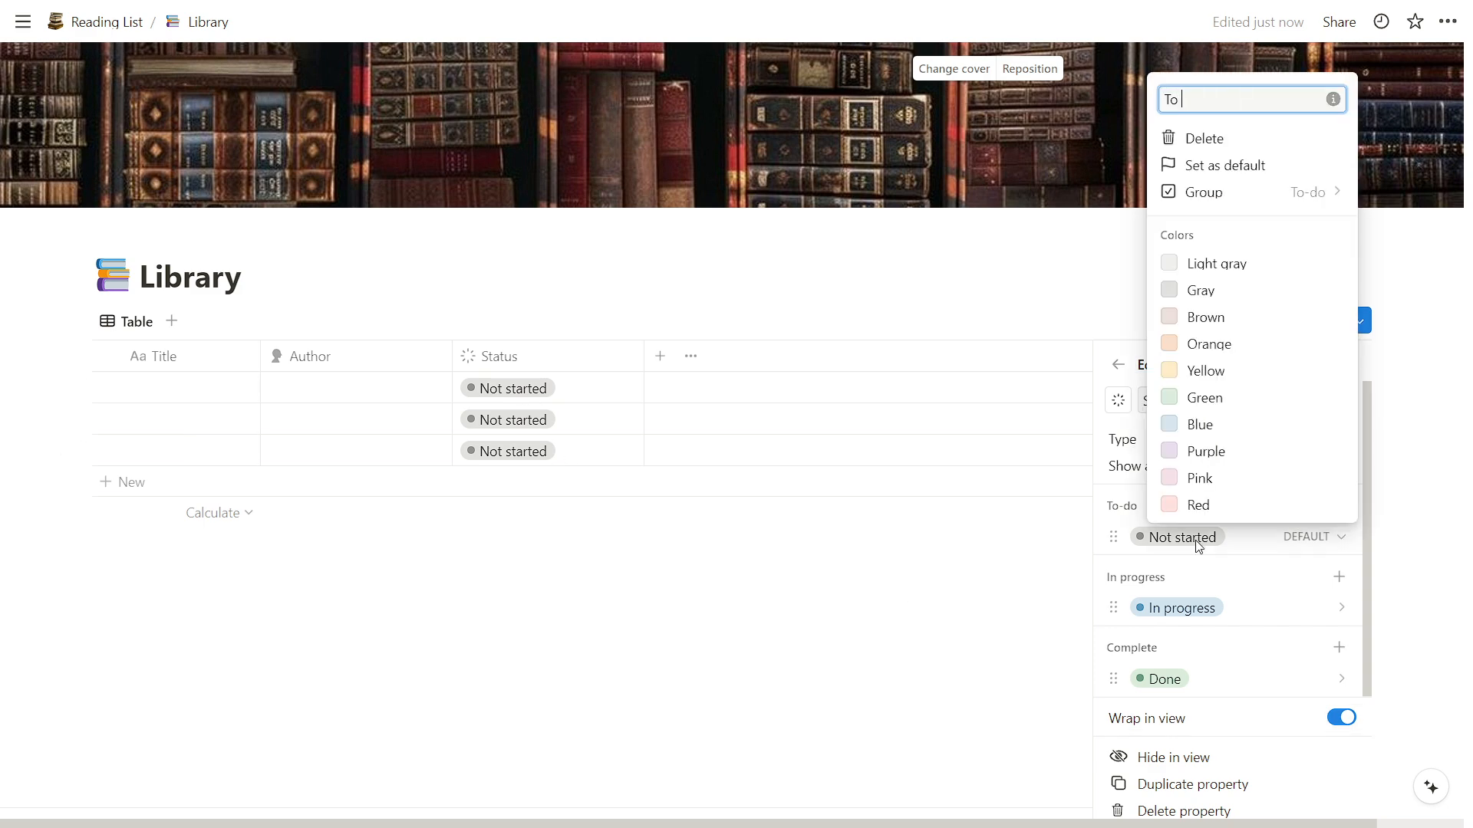
{"action": "left_click", "coordinate": [1210, 422]}
Rename the In progress status option Reading, coloured orange, and the Done option Completed
{"action": "left_click", "coordinate": [1237, 611]}
{"action": "left_click", "coordinate": [1237, 611]}
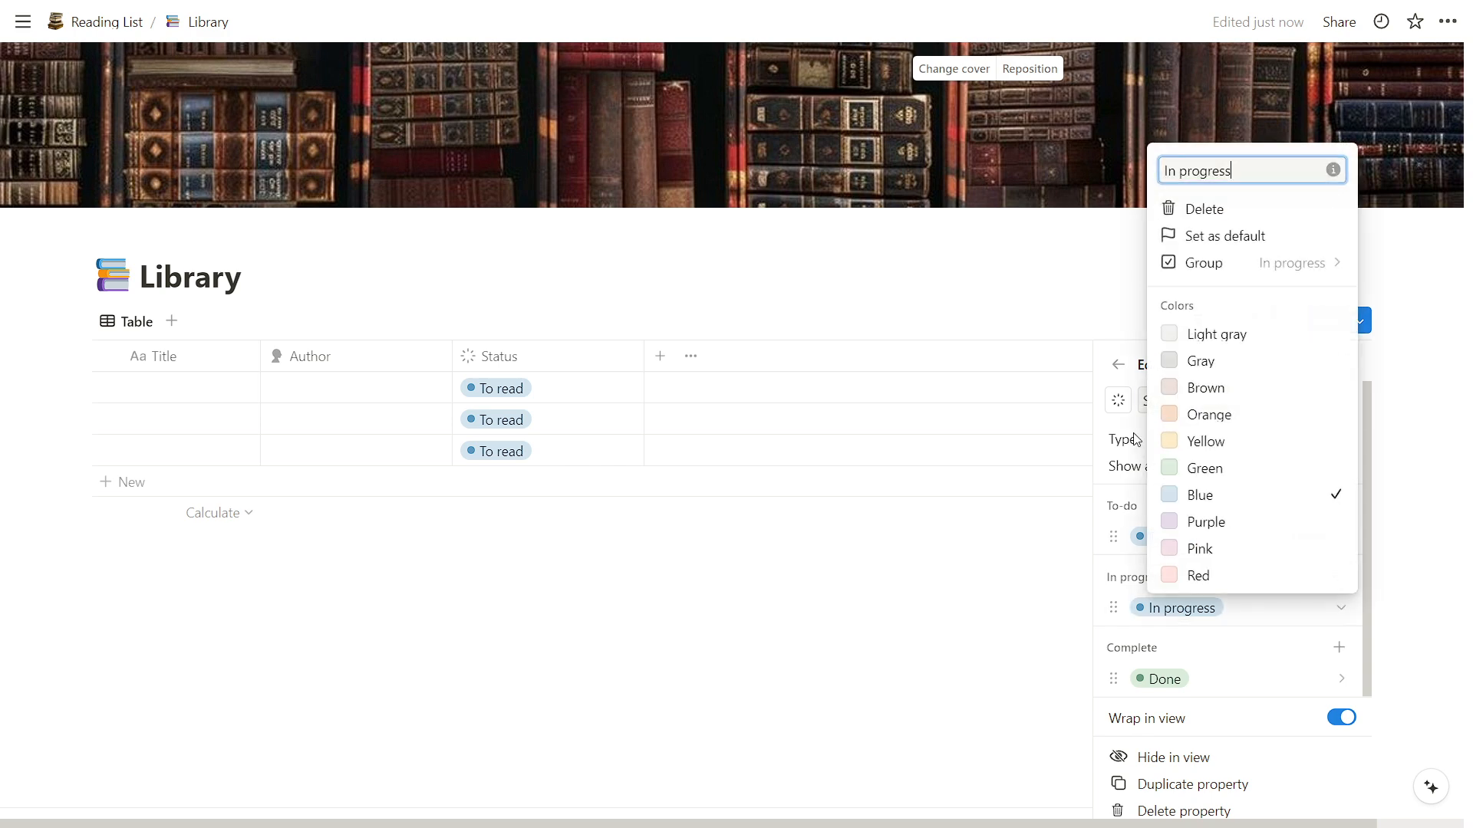
{"action": "type", "text": "Reading"}
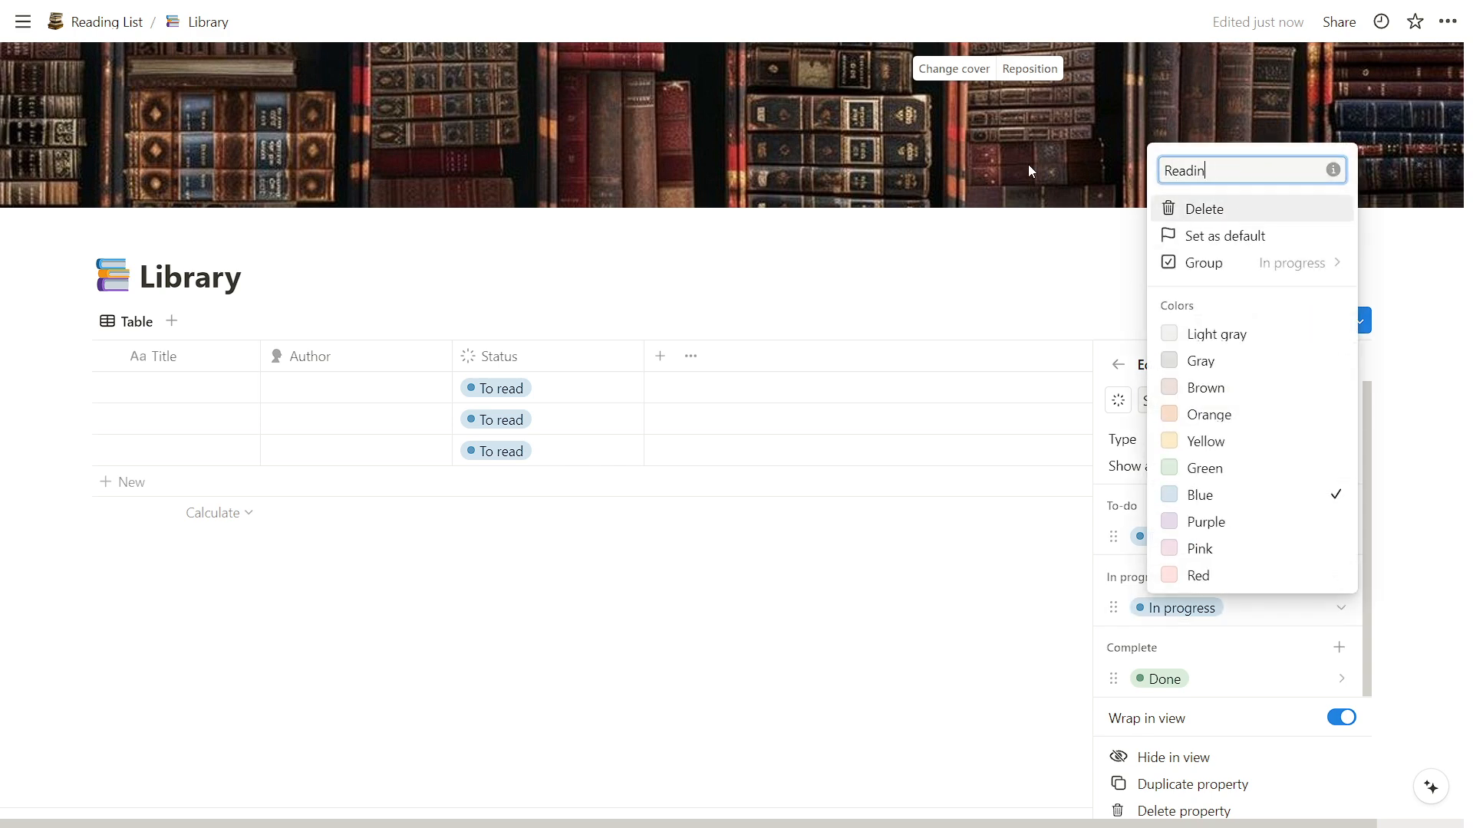
{"action": "left_click", "coordinate": [1209, 414]}
{"action": "left_click", "coordinate": [1189, 674]}
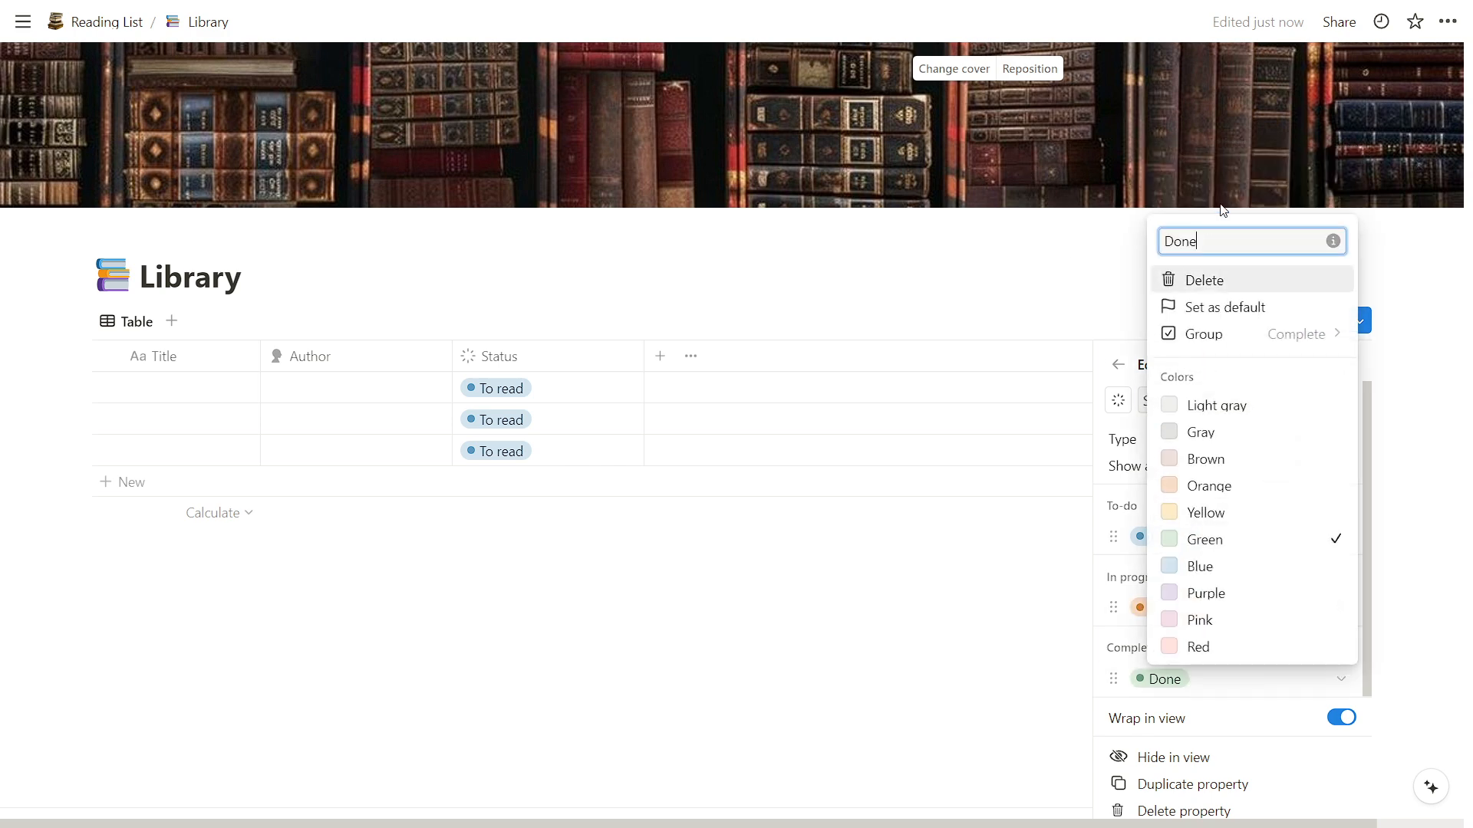
{"action": "key", "text": "ctrl+a"}
{"action": "type", "text": "Completed"}
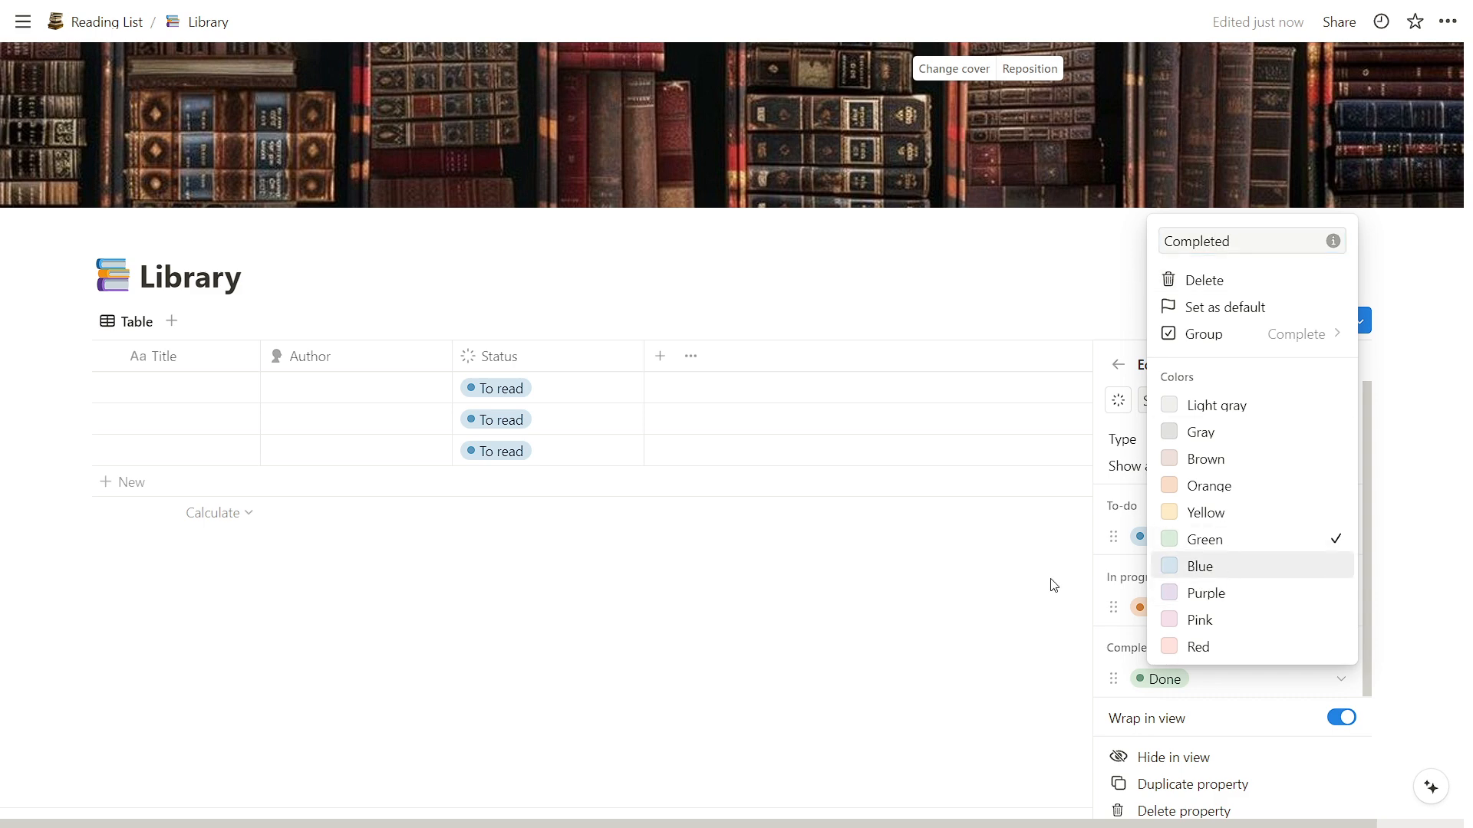
{"action": "left_click", "coordinate": [1258, 541]}
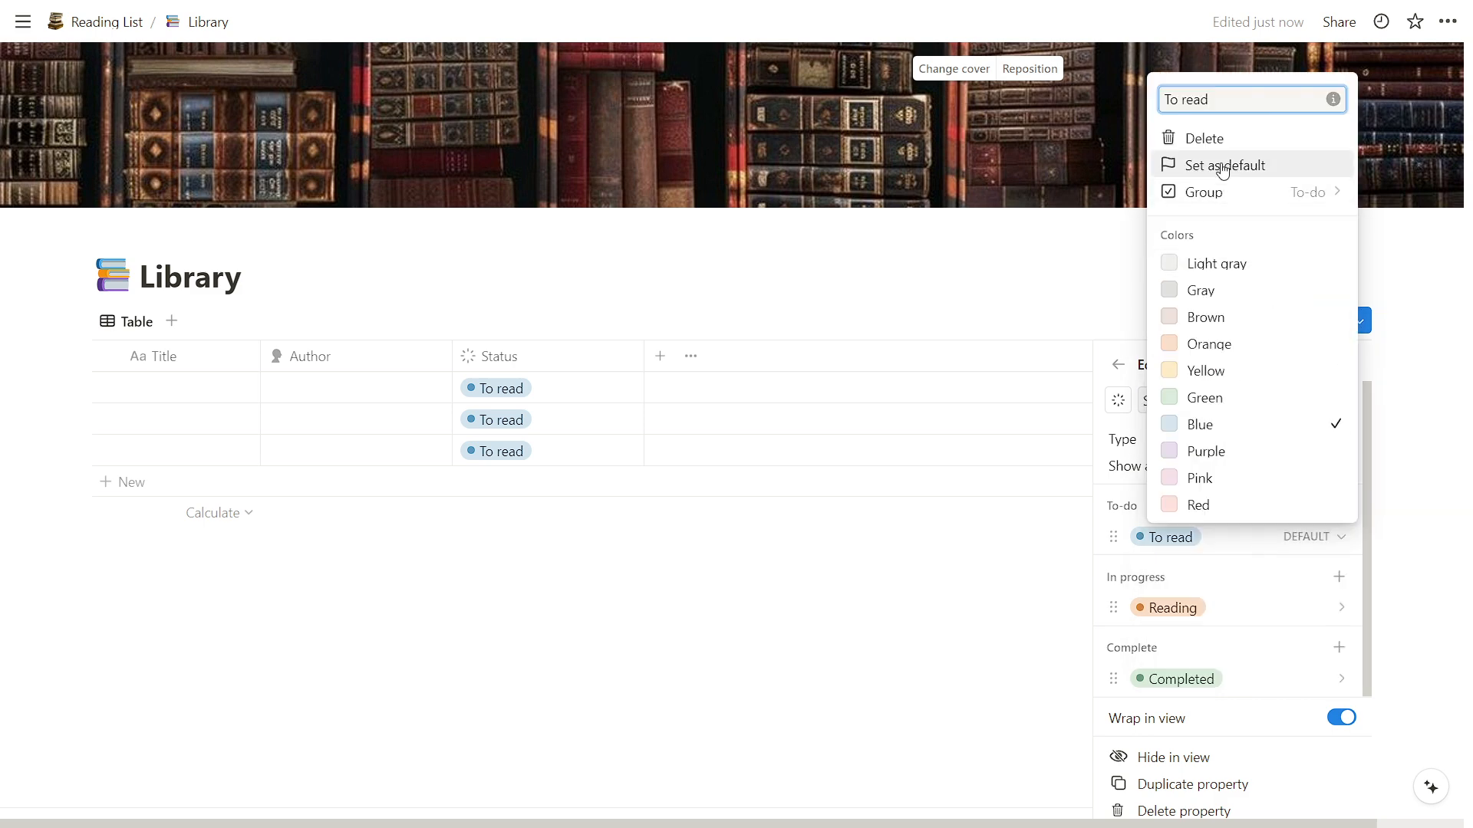
Add a Number property named Current page to the Library table and give it an open-book icon
{"action": "left_click", "coordinate": [657, 359]}
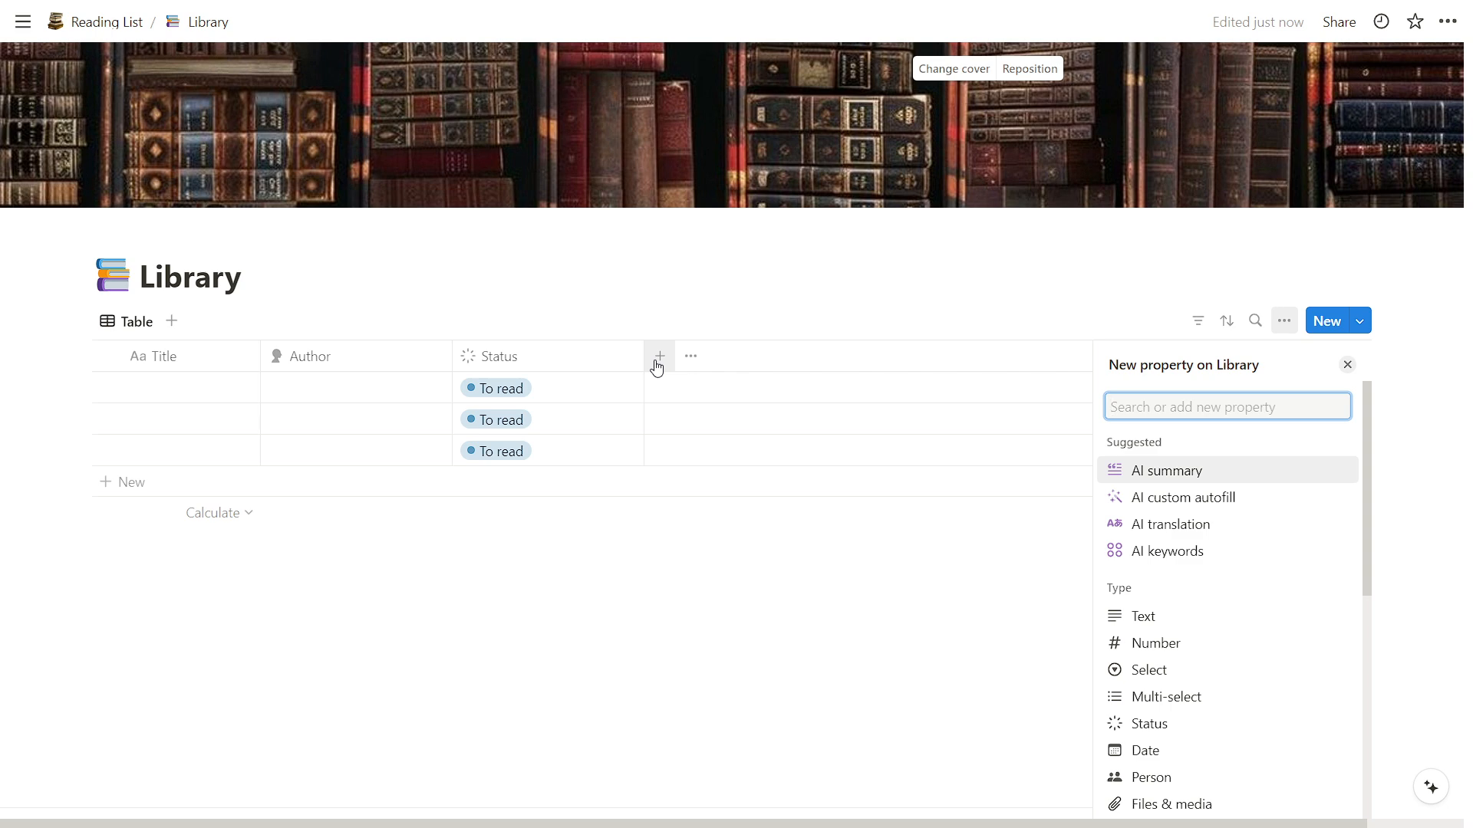
{"action": "type", "text": "Cu"}
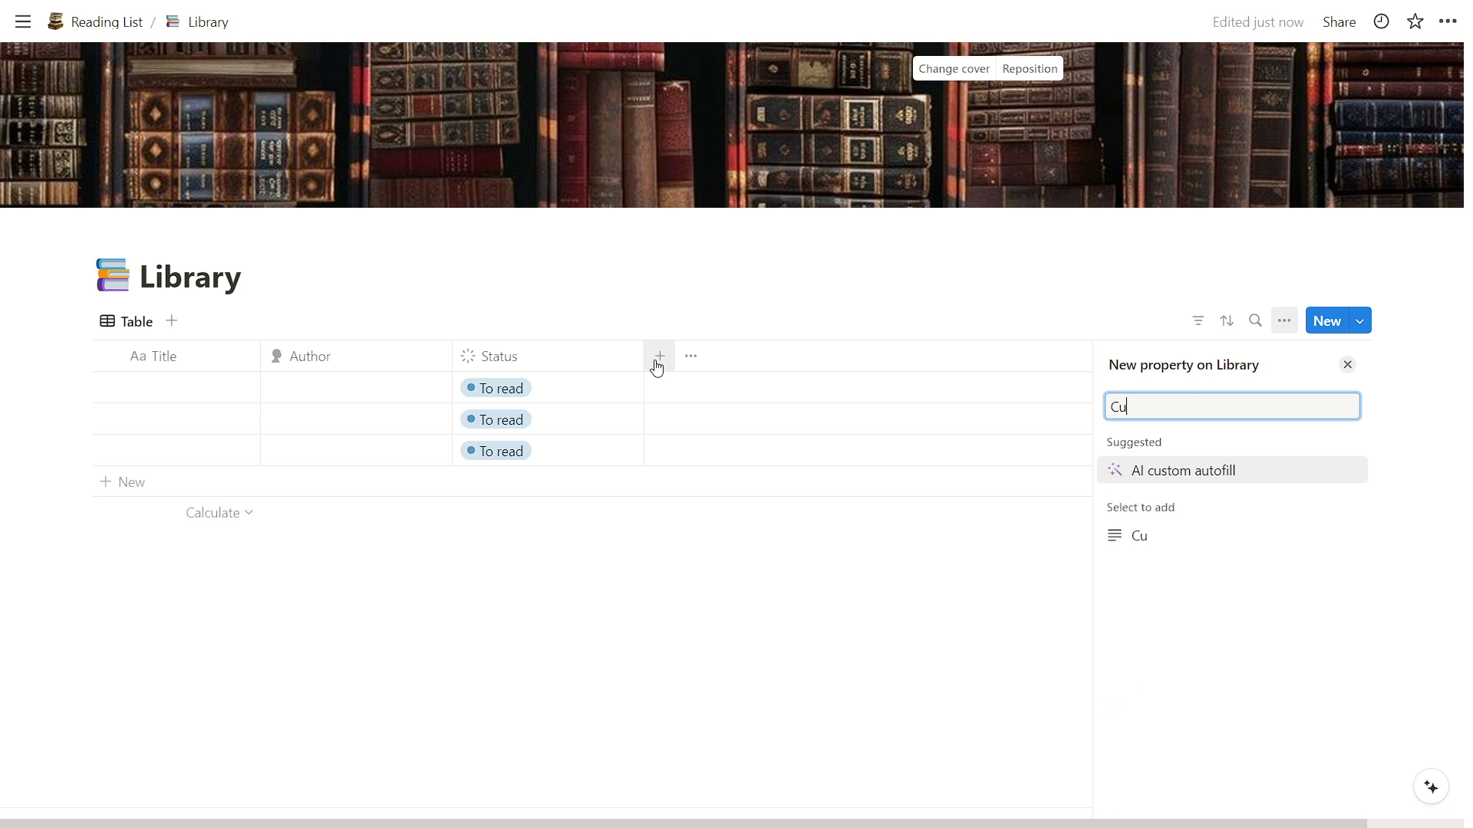
{"action": "key", "text": "BackSpace"}
{"action": "key", "text": "BackSpace"}
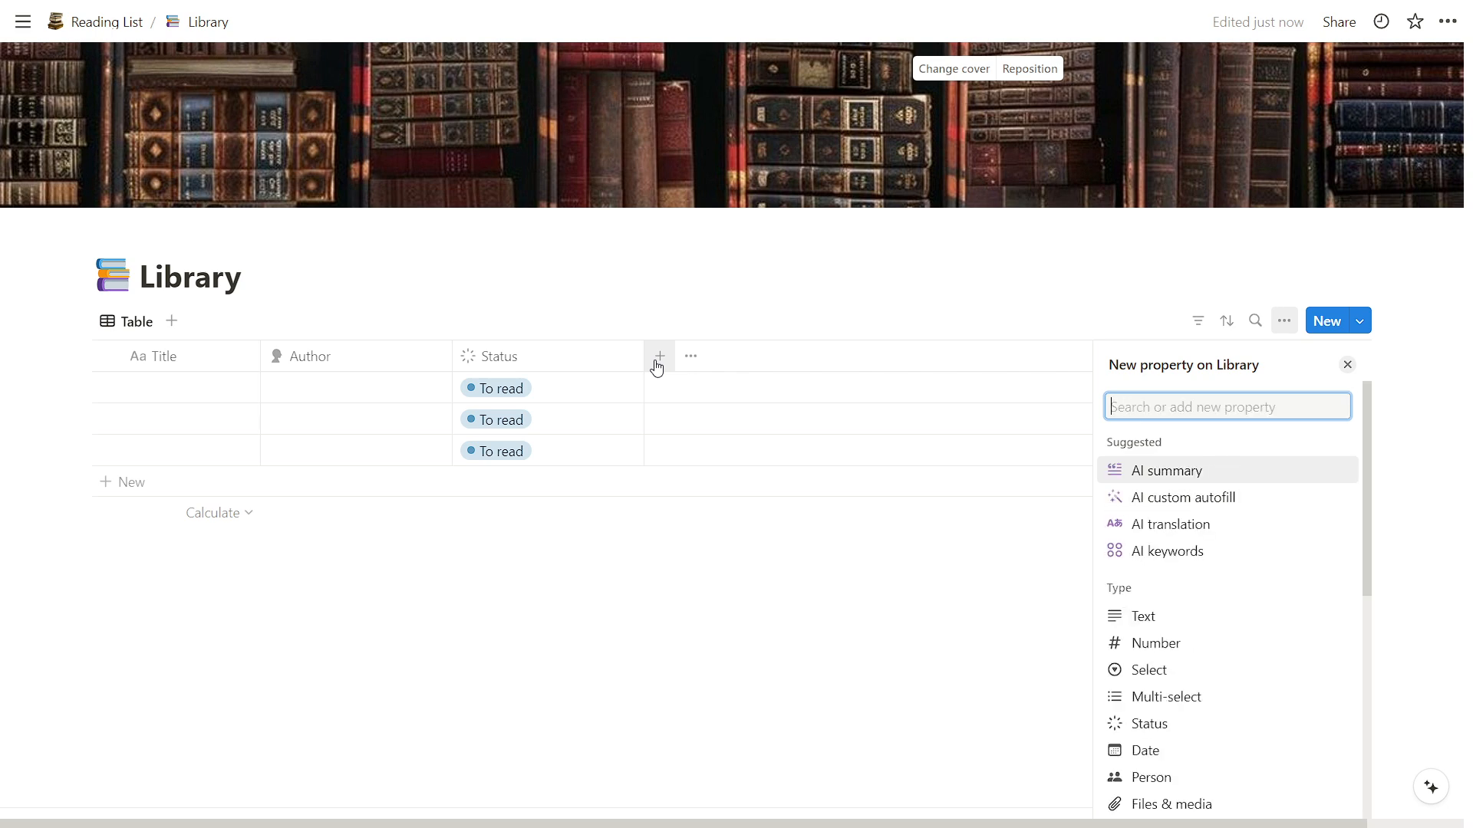
{"action": "left_click", "coordinate": [1131, 644]}
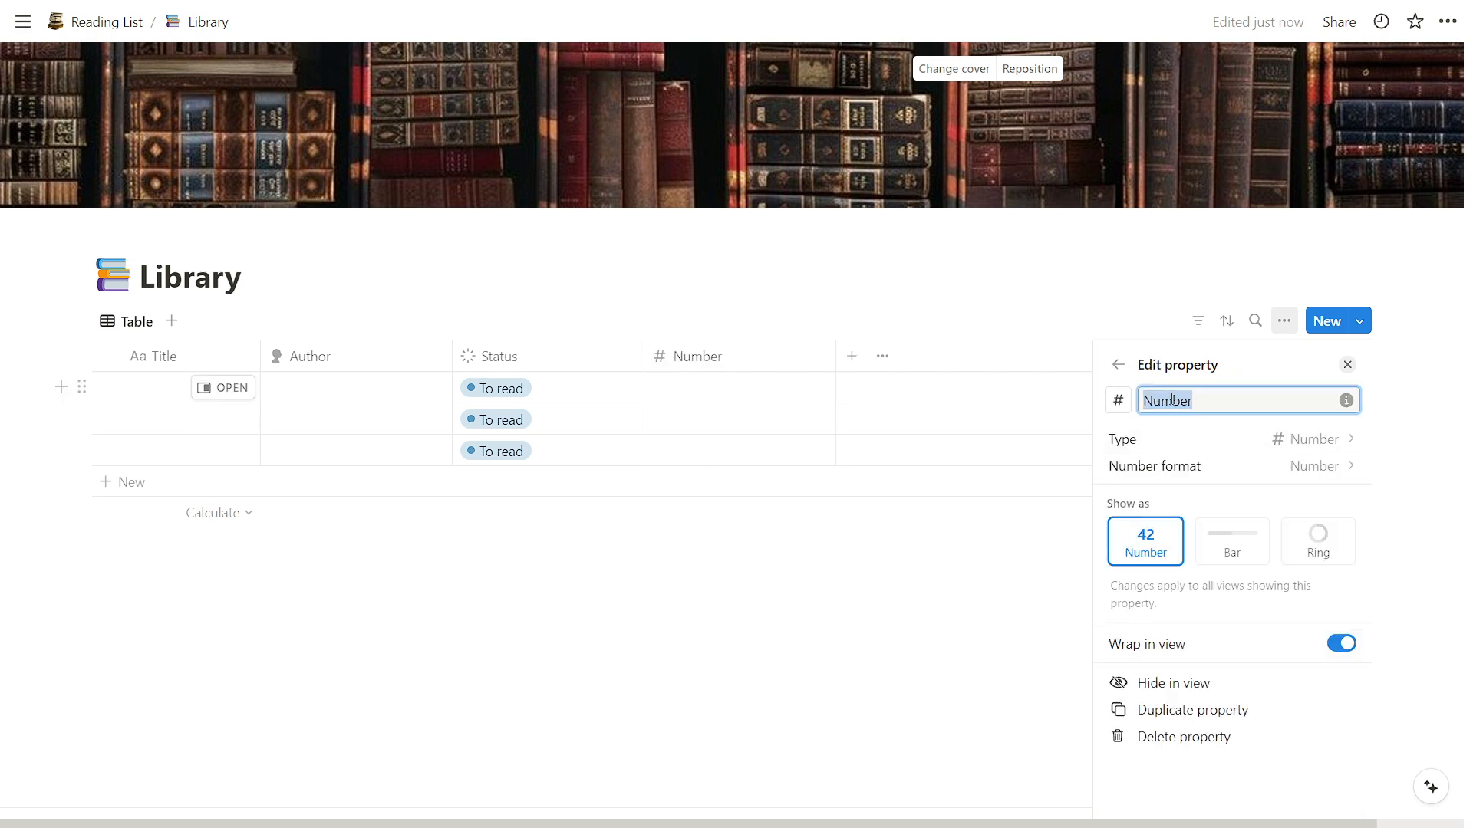
{"action": "type", "text": "Current "}
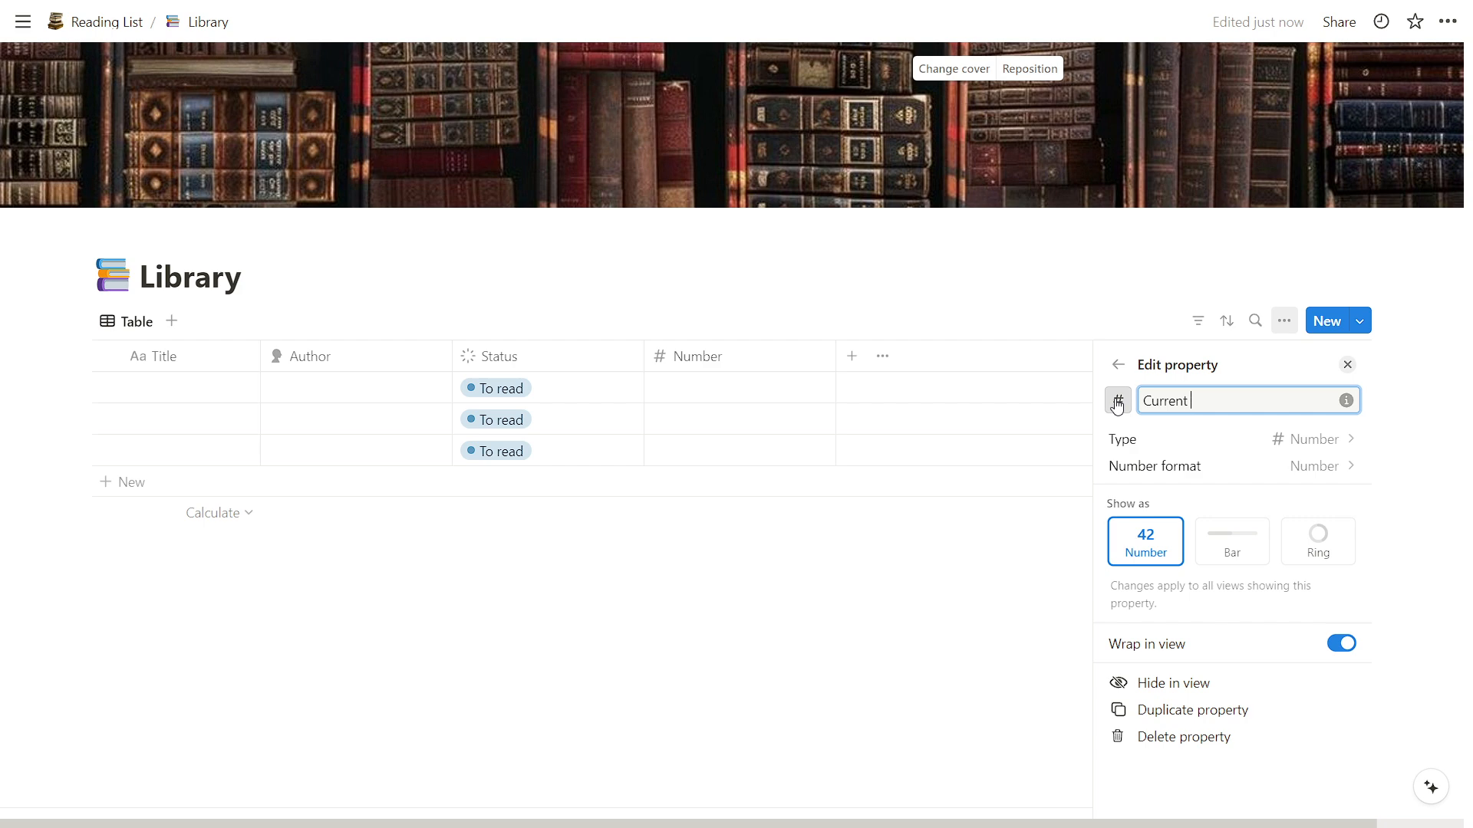
{"action": "type", "text": "page"}
{"action": "left_click", "coordinate": [1118, 401]}
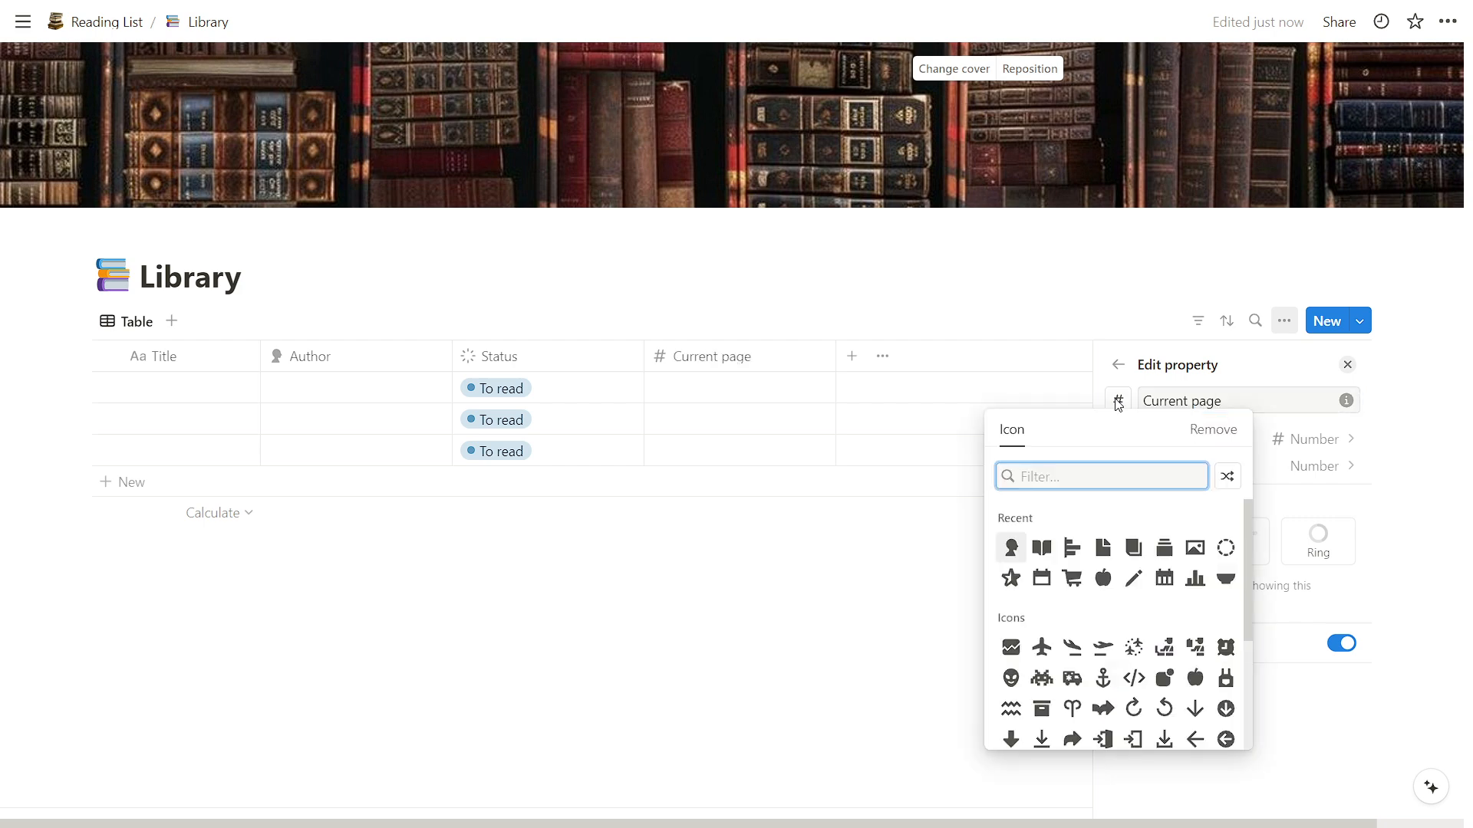
{"action": "left_click", "coordinate": [1043, 550]}
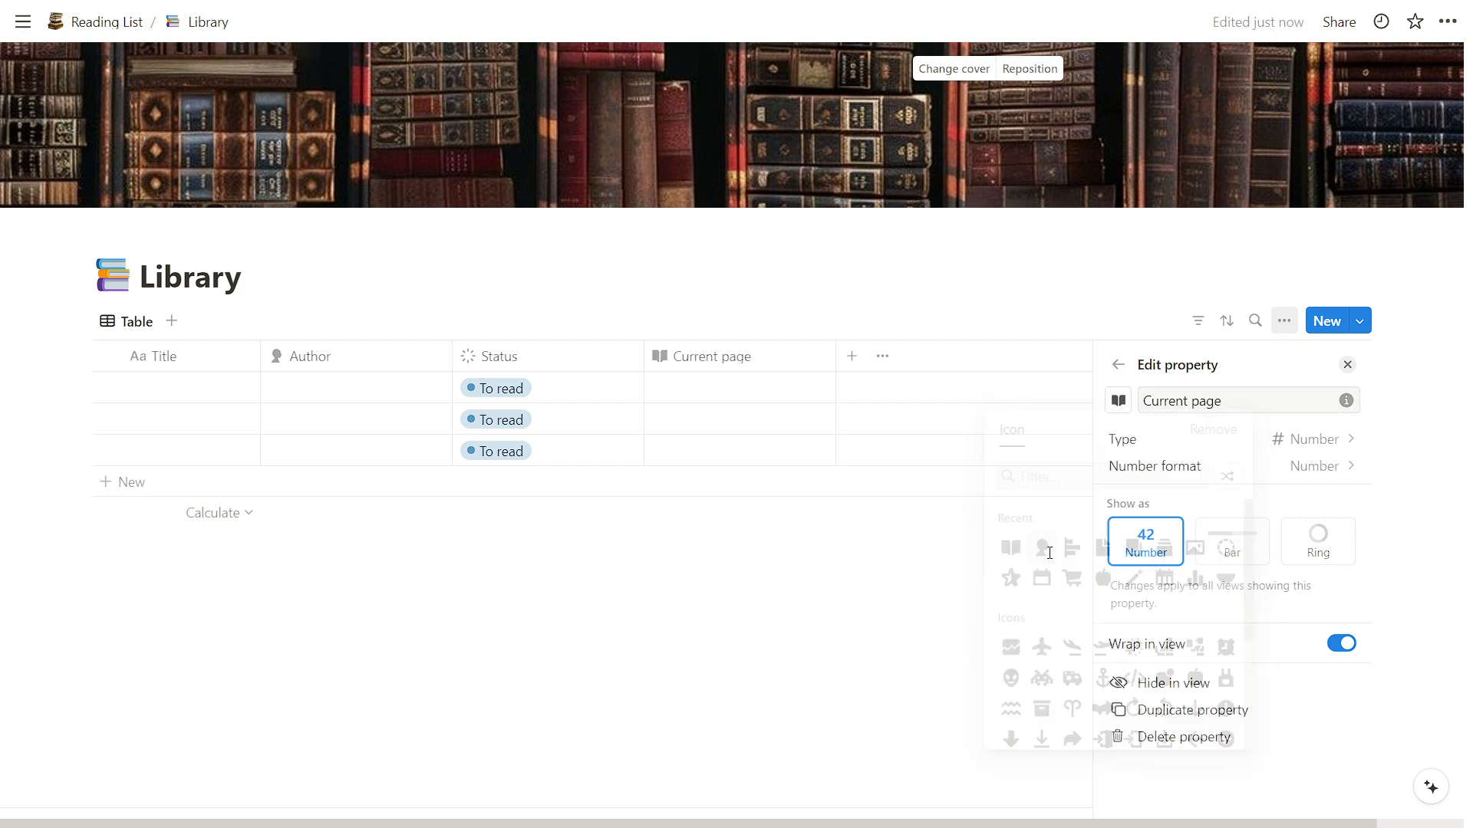
Add a second Number property named Page amount and give it a page icon
{"action": "left_click", "coordinate": [757, 355]}
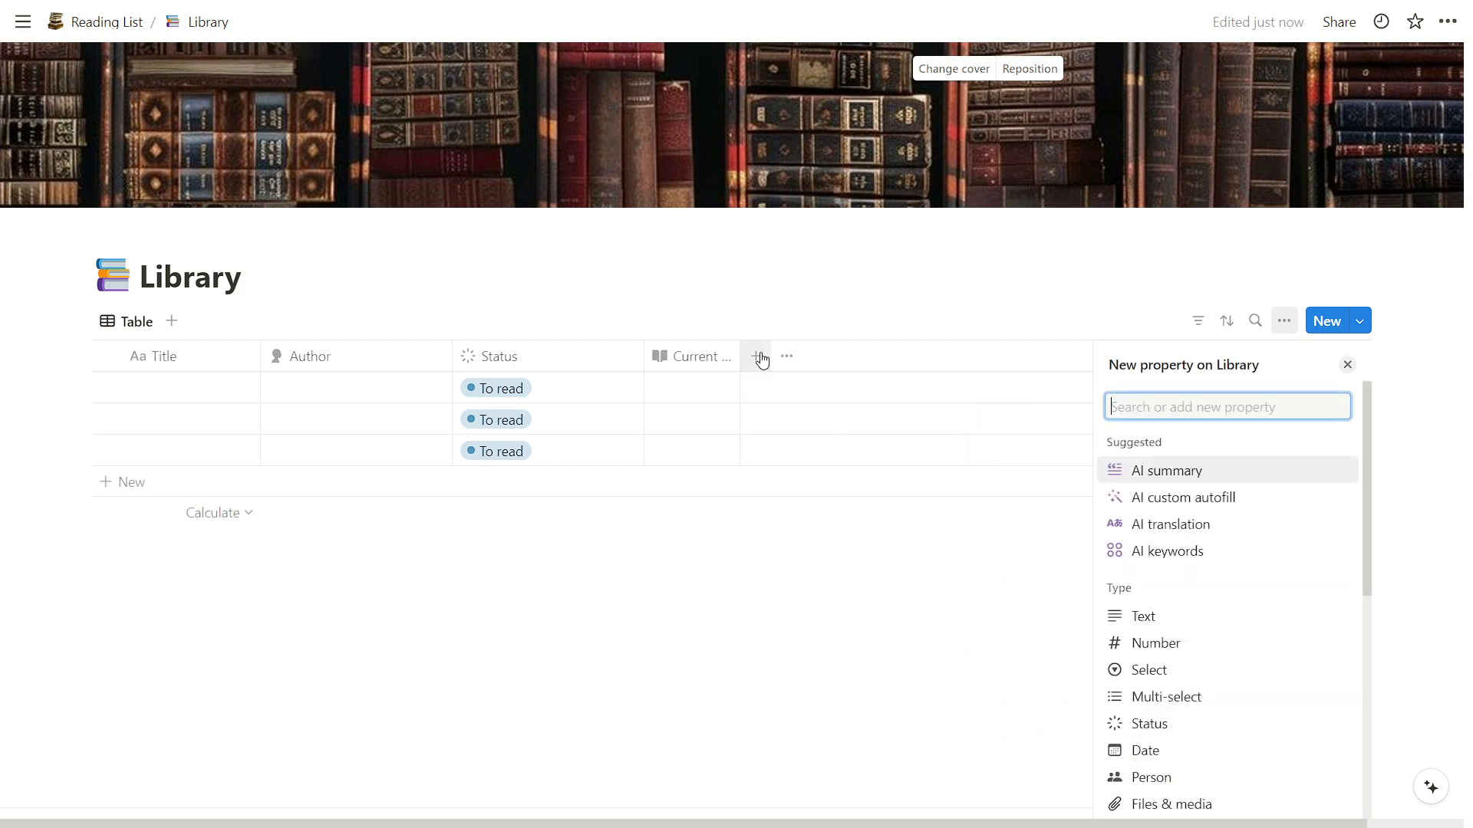
{"action": "left_click", "coordinate": [1150, 646]}
{"action": "type", "text": "Page"}
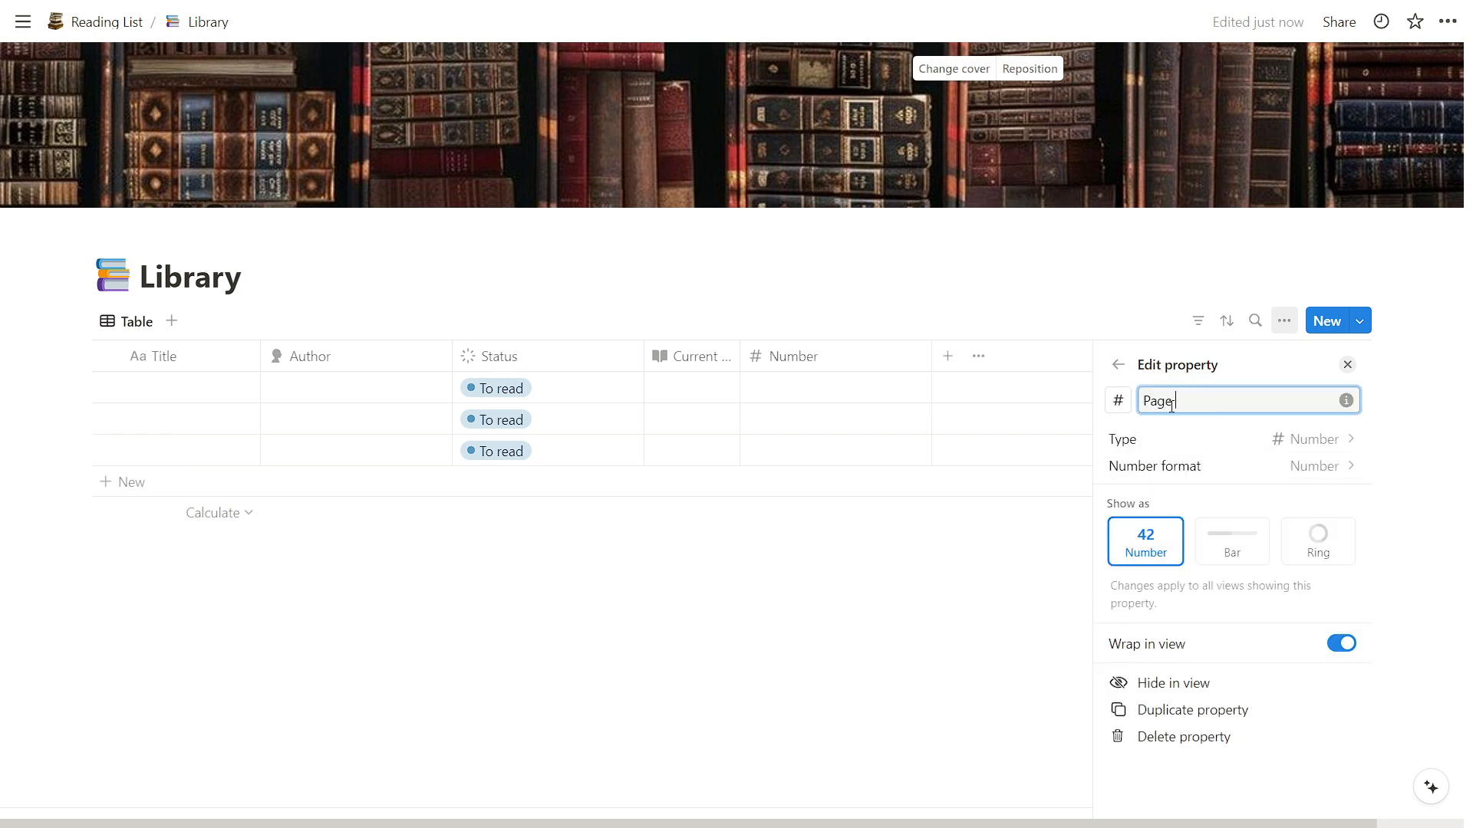
{"action": "type", "text": " amount"}
{"action": "left_click", "coordinate": [1118, 401]}
{"action": "left_click", "coordinate": [1128, 551]}
Add a Formula property named Progress with a horizontal bar chart icon
{"action": "left_click", "coordinate": [757, 357]}
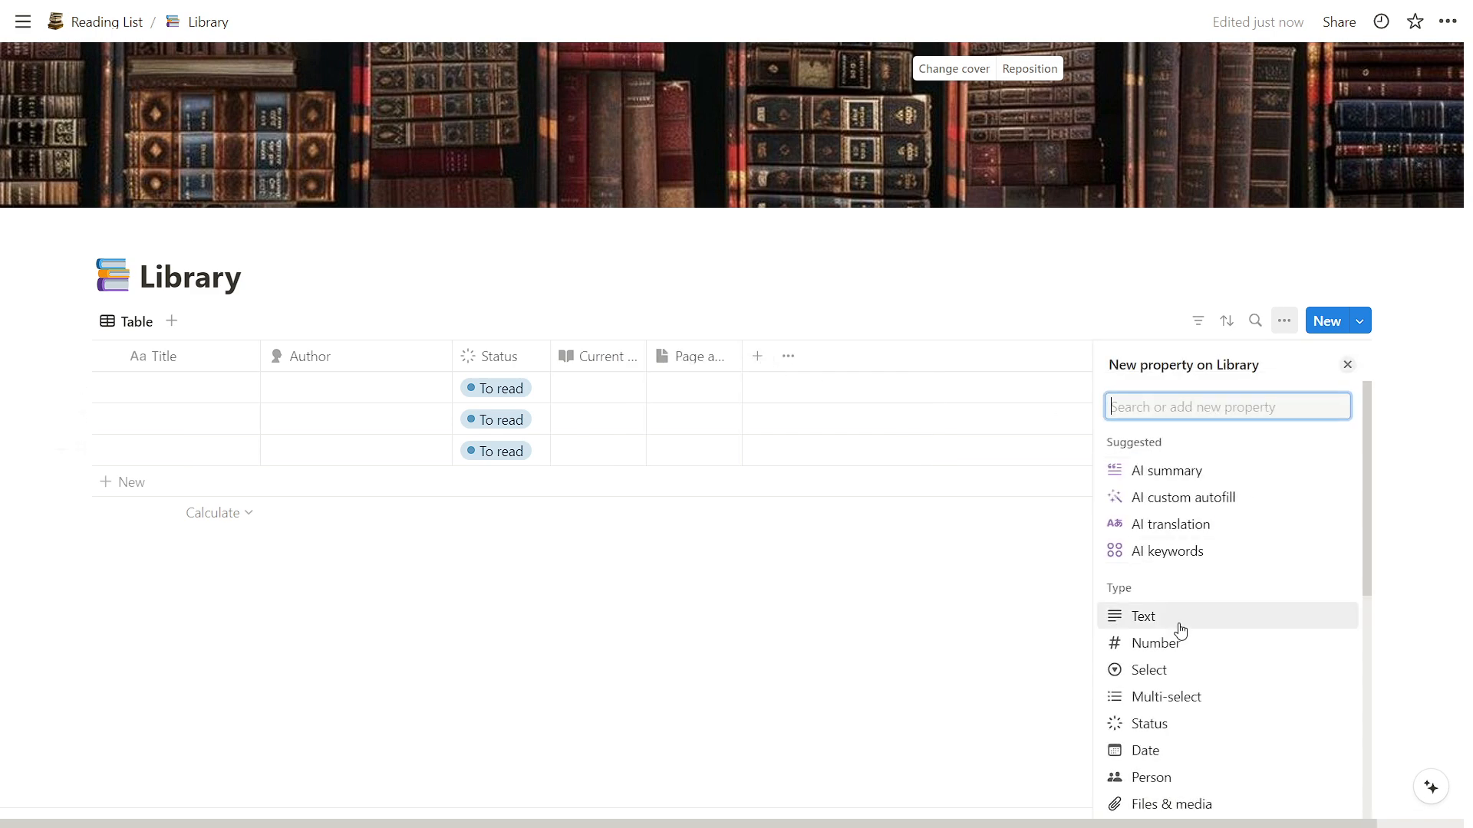
{"action": "scroll", "coordinate": [1181, 636], "scroll_direction": "down", "scroll_amount": 4}
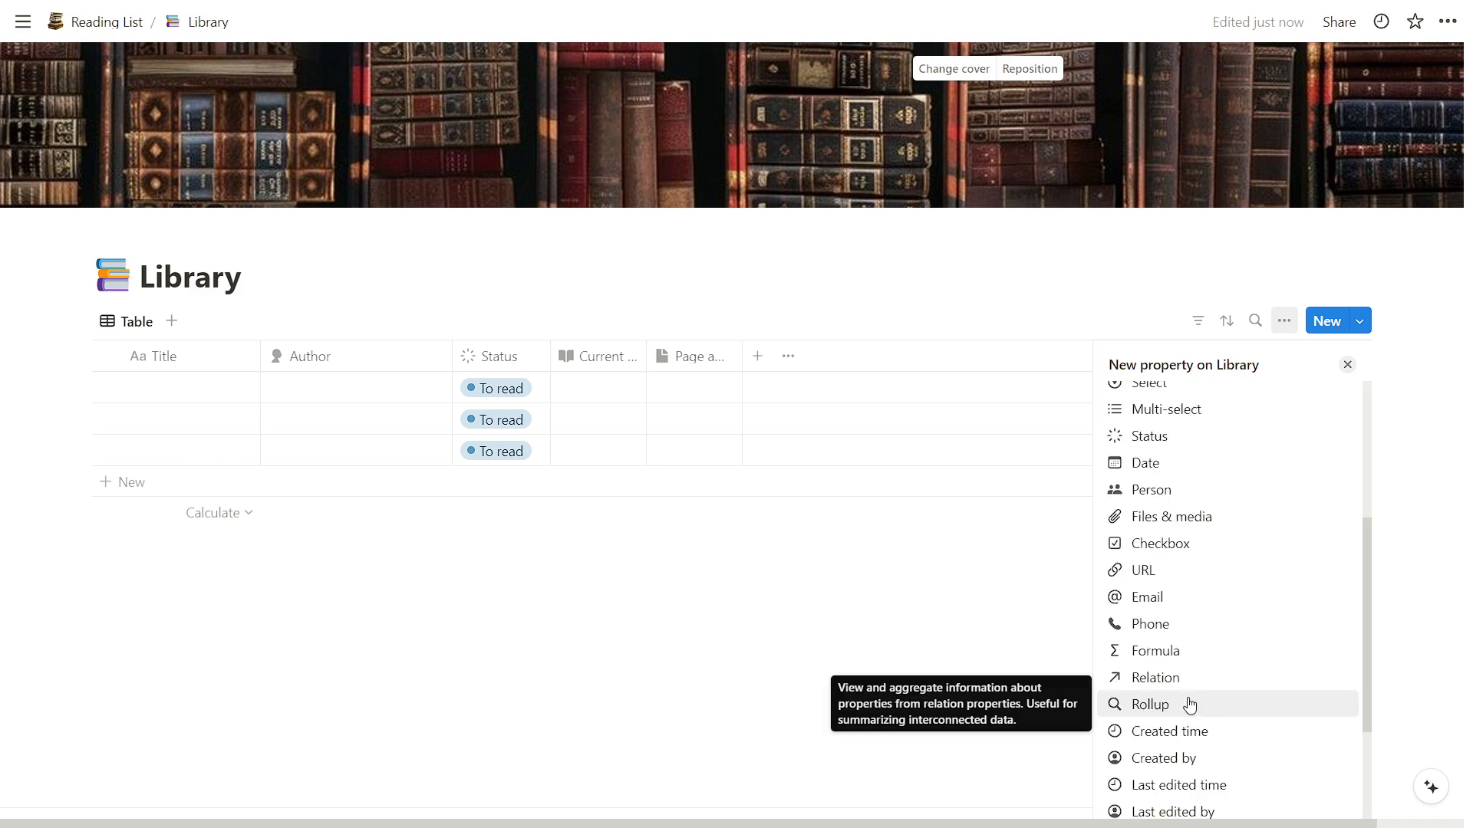
{"action": "left_click", "coordinate": [1181, 652]}
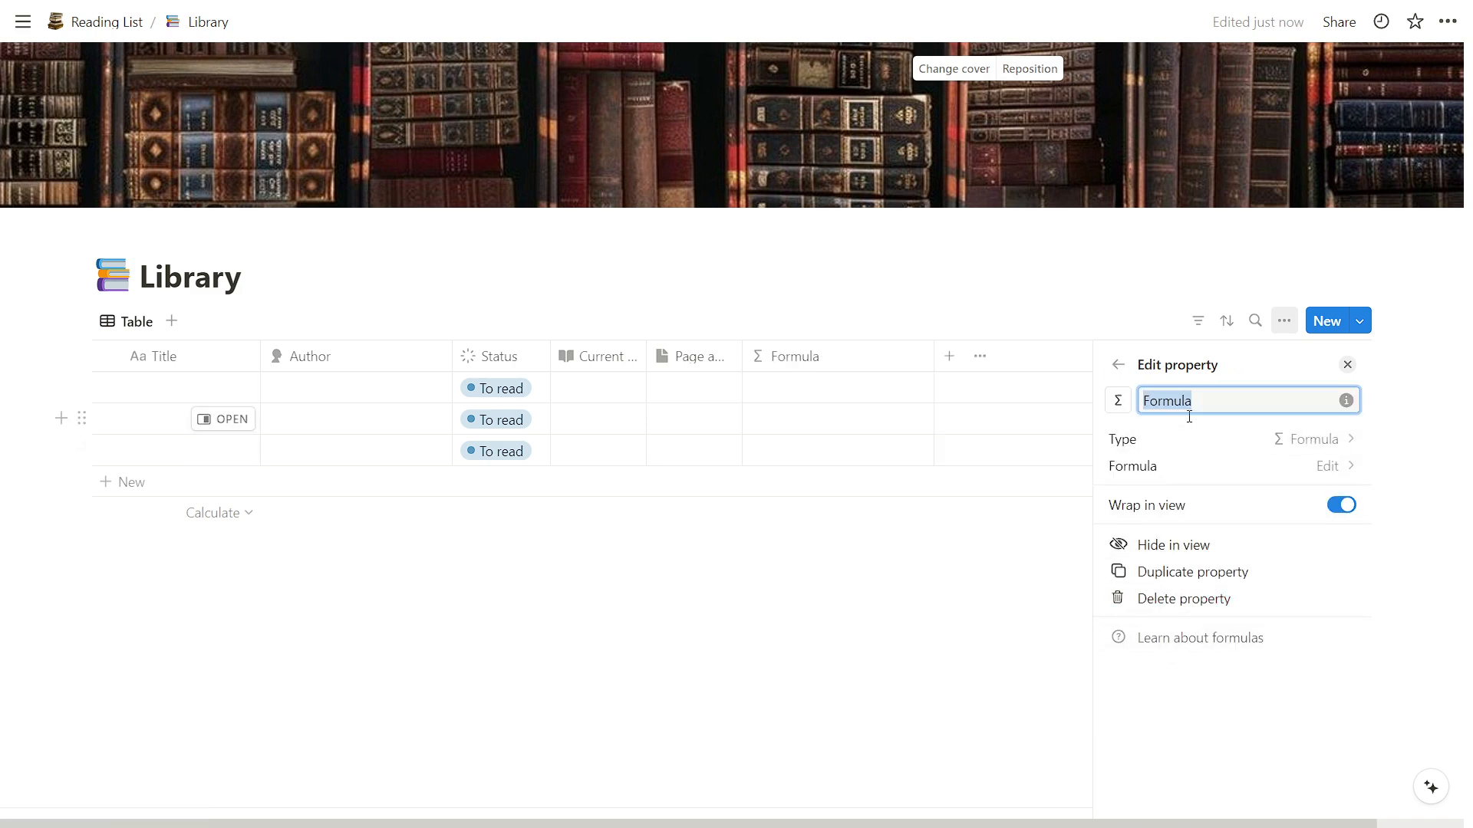
{"action": "type", "text": "Pro"}
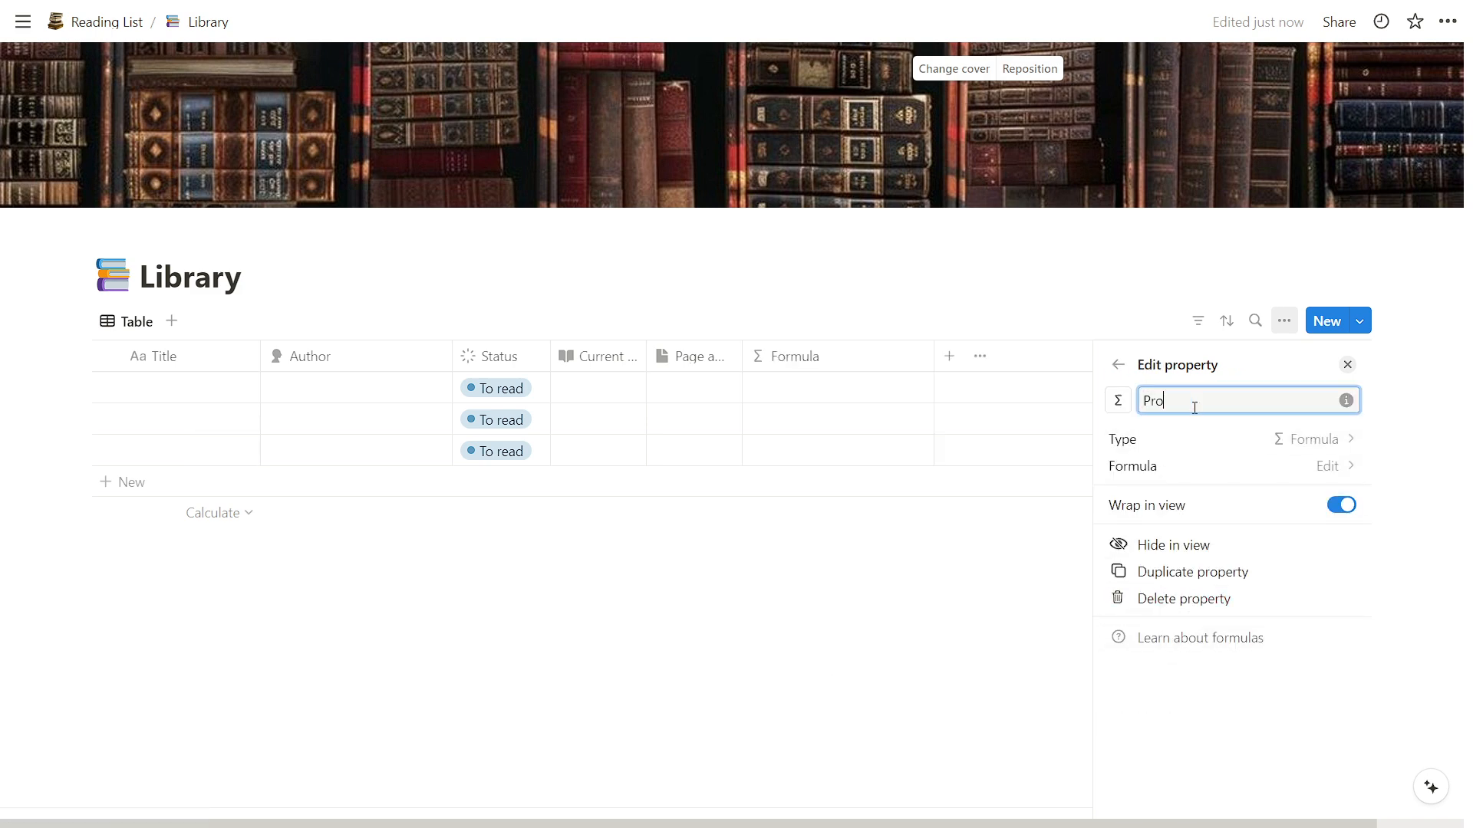
{"action": "type", "text": "gress"}
In the second row, set the status to Reading, the page amount to 400 and the current page to 100
{"action": "left_click", "coordinate": [501, 419]}
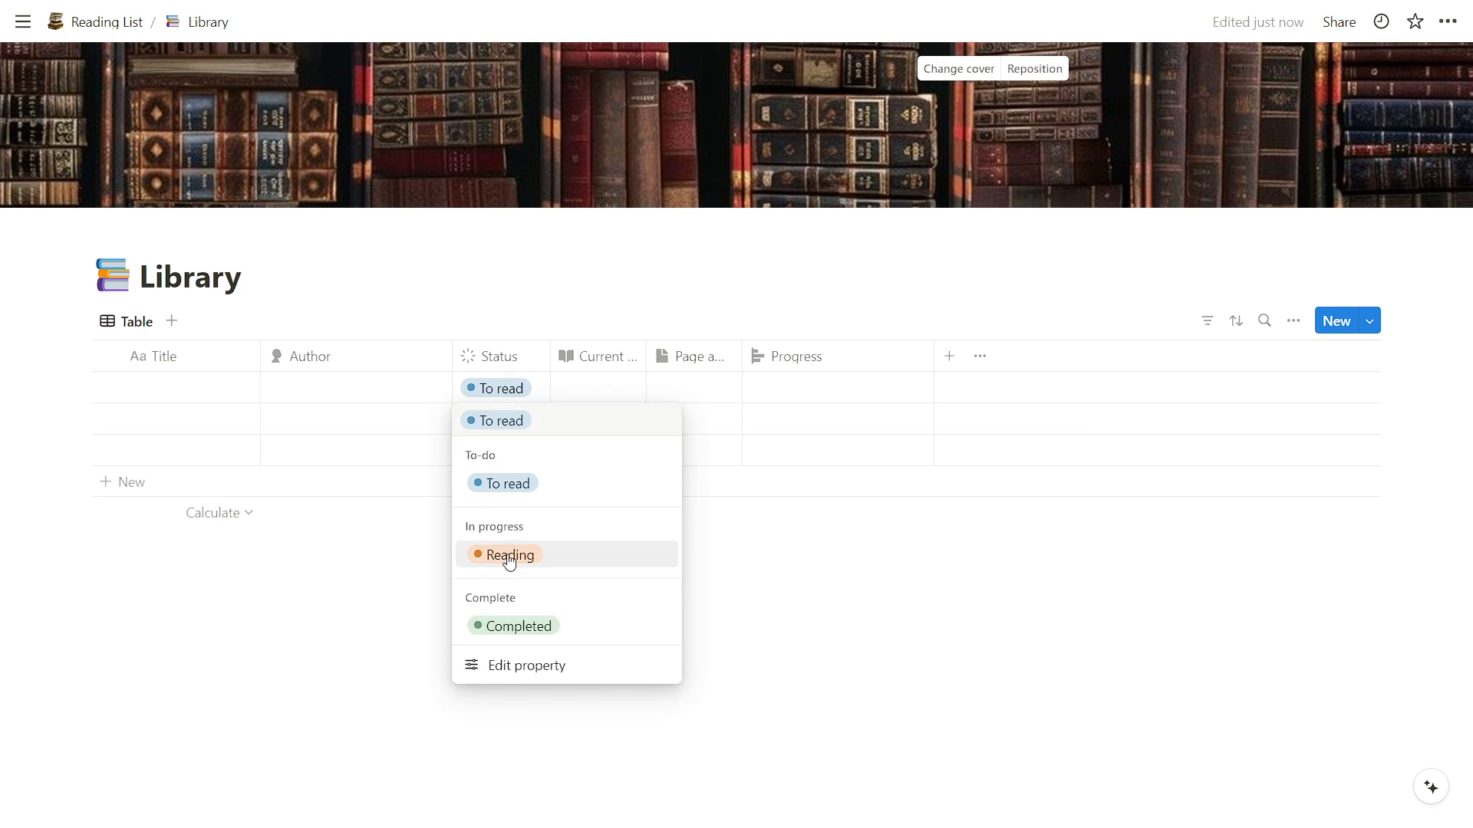
{"action": "left_click", "coordinate": [508, 552]}
{"action": "left_click", "coordinate": [672, 418]}
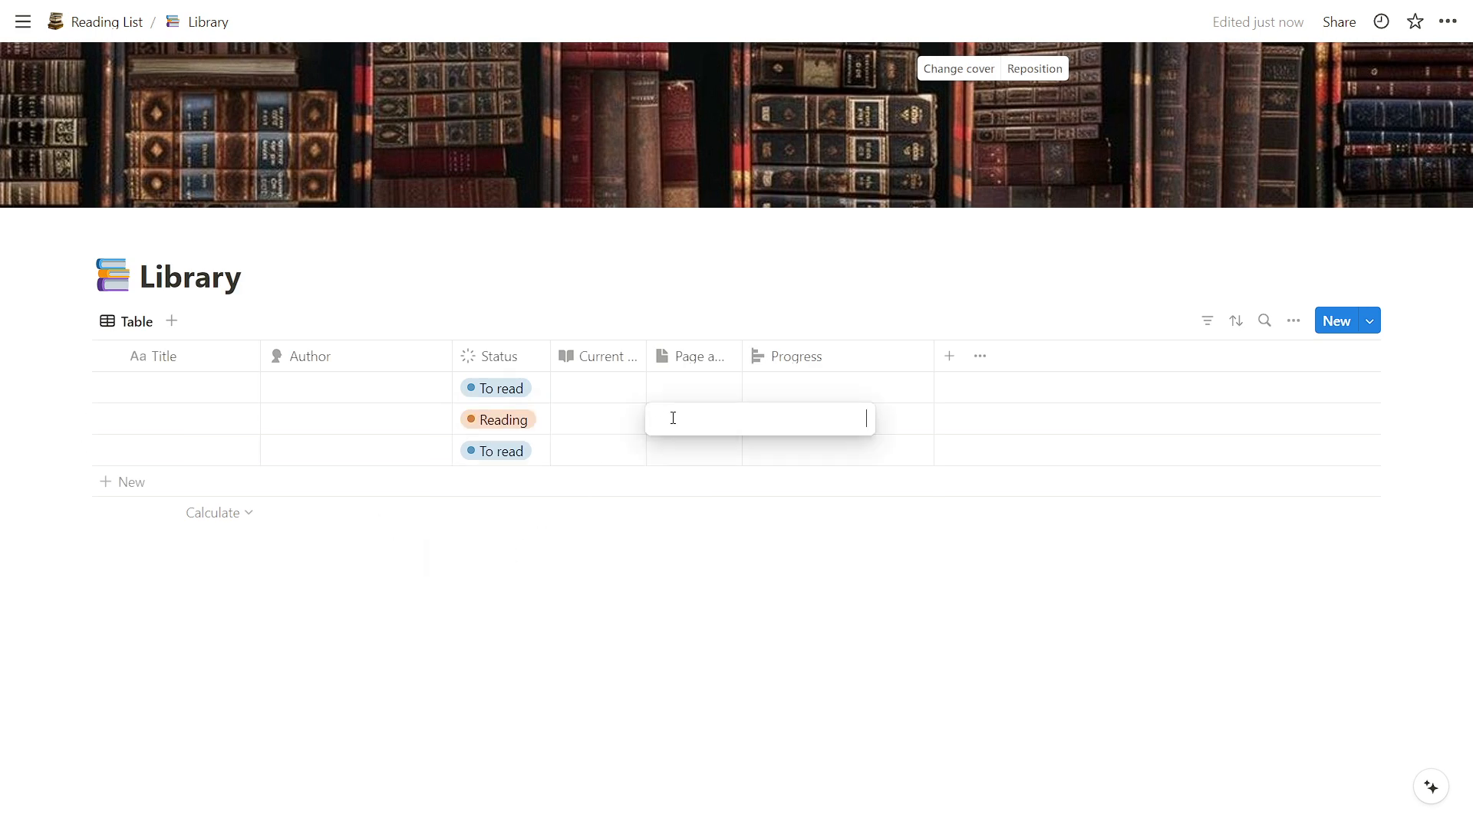
{"action": "type", "text": "432"}
{"action": "key", "text": "Return"}
{"action": "left_click", "coordinate": [592, 420]}
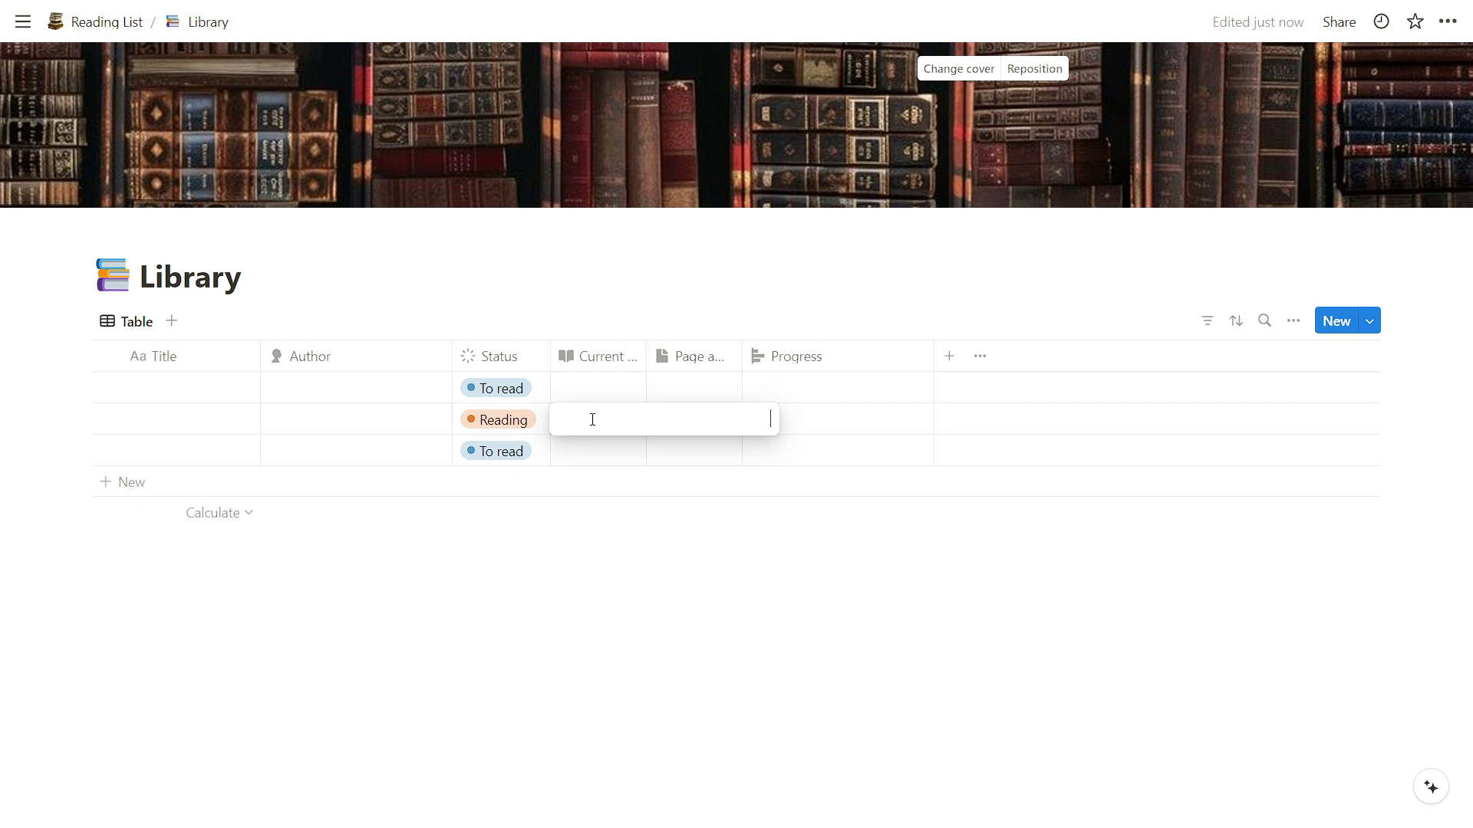
{"action": "type", "text": "100"}
{"action": "key", "text": "Return"}
Set the Progress formula to Current page divided by Page amount
{"action": "left_click", "coordinate": [767, 451]}
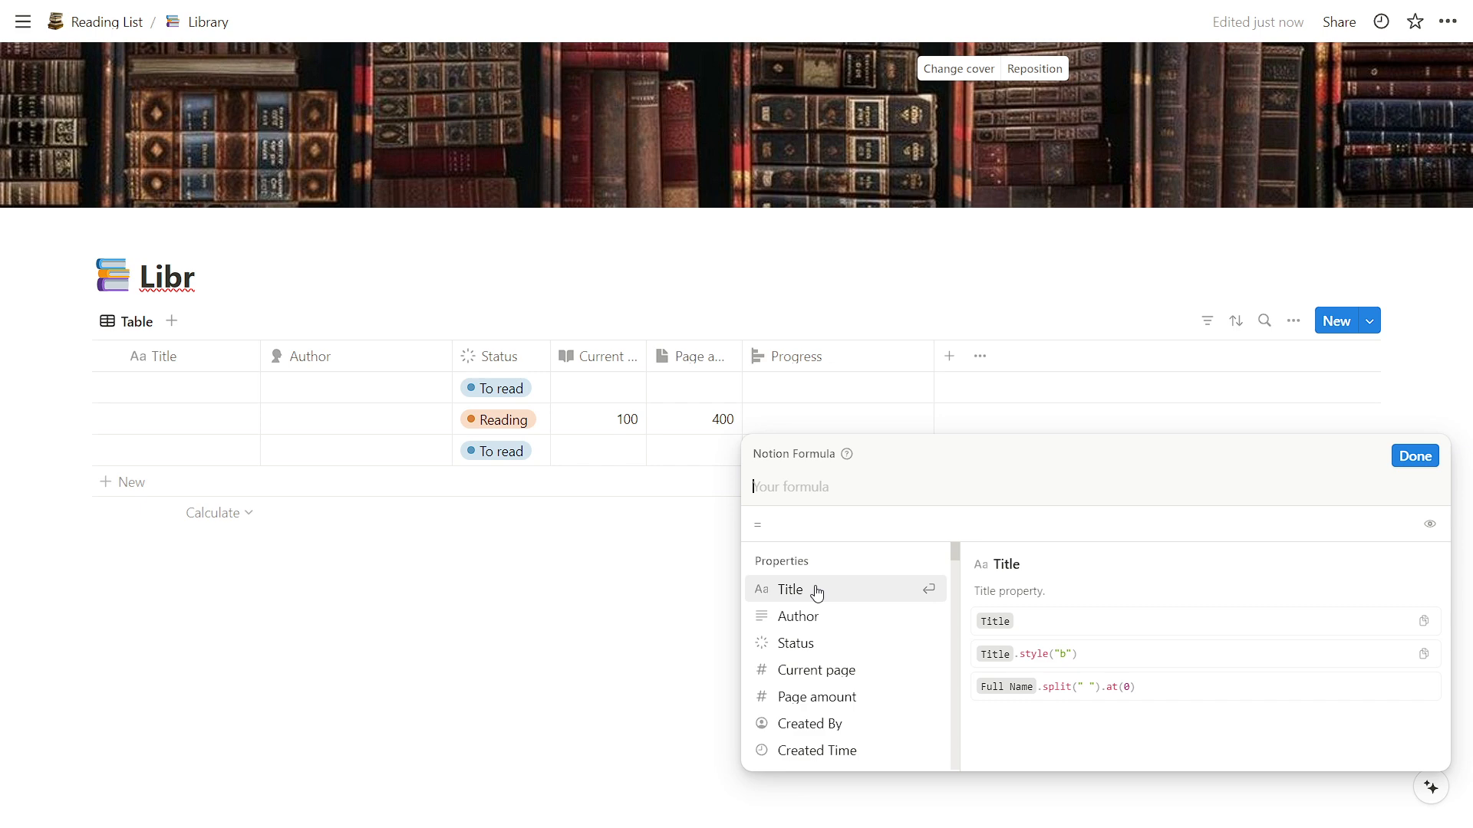
{"action": "type", "text": "cu"}
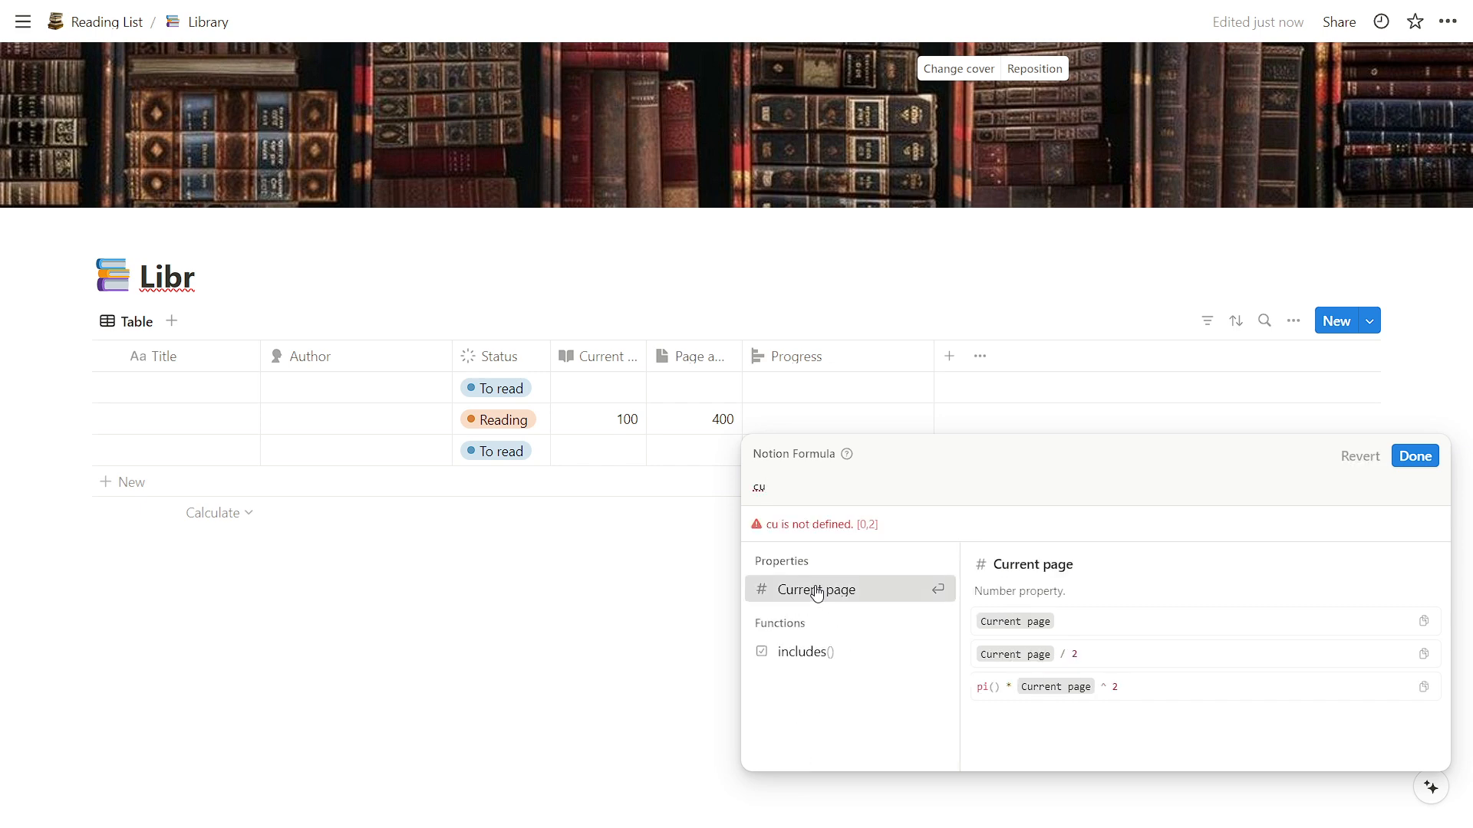
{"action": "left_click", "coordinate": [816, 591]}
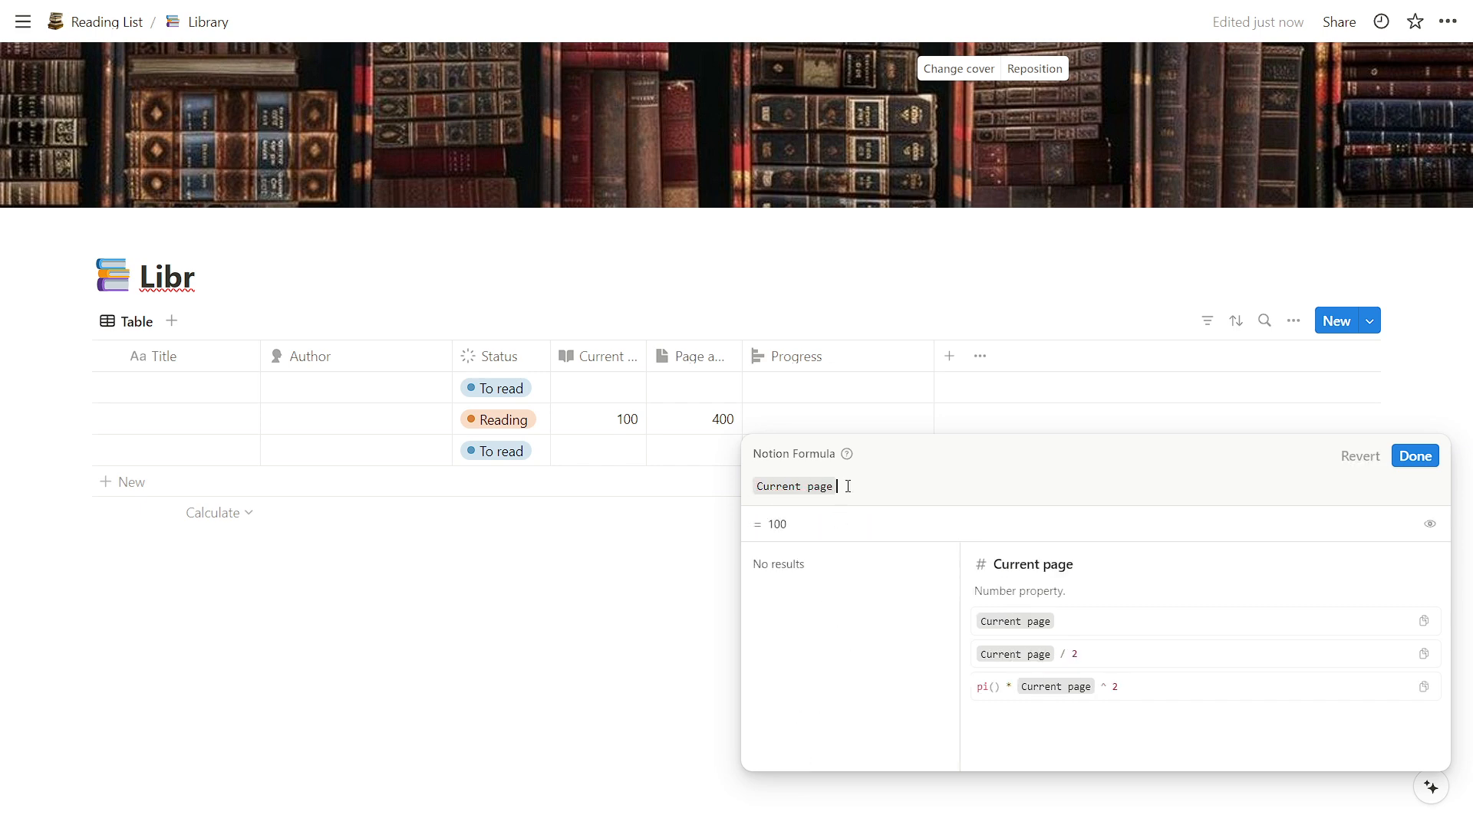
{"action": "type", "text": "/"}
{"action": "type", "text": "page"}
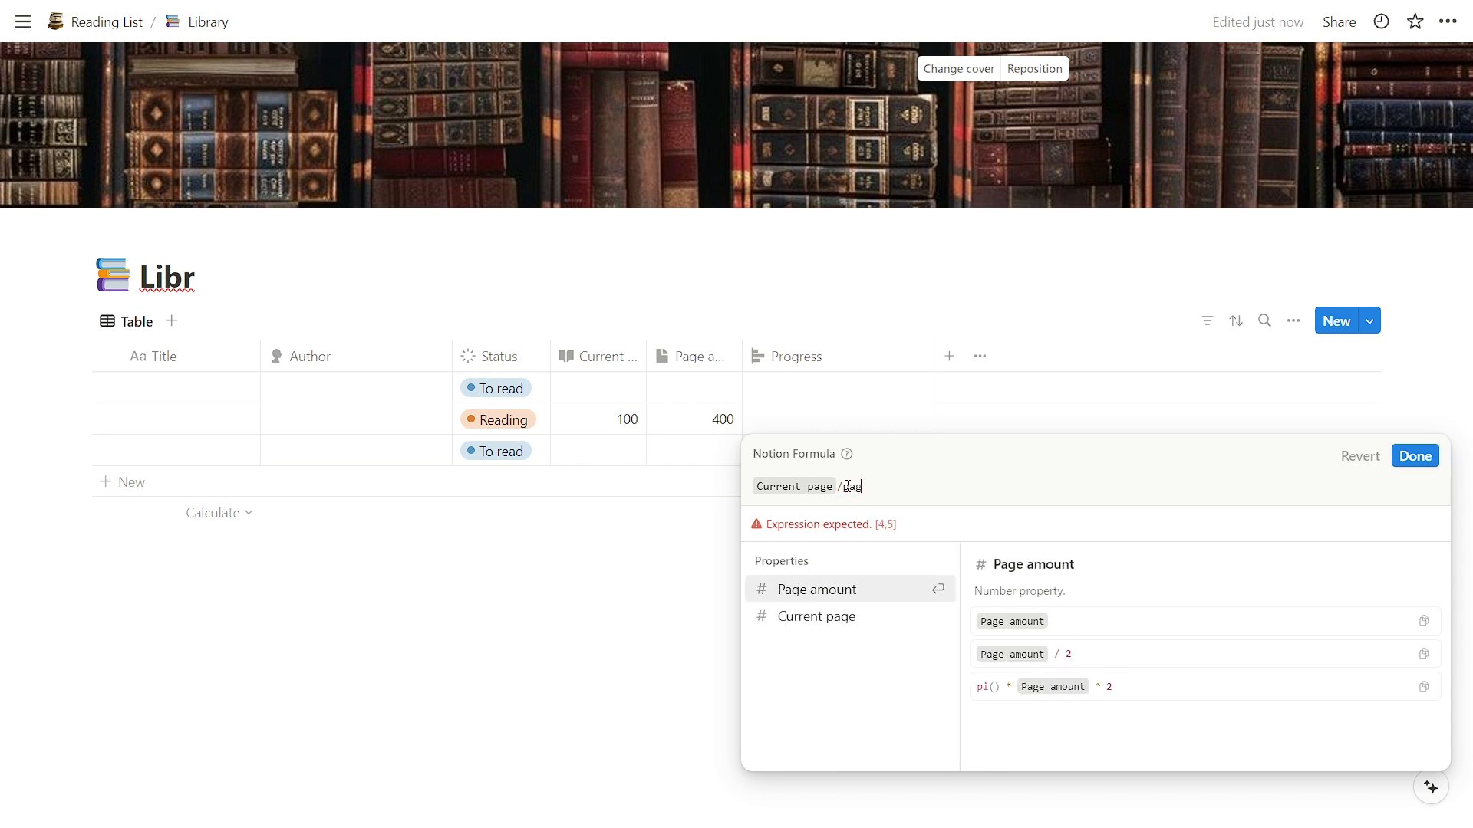
{"action": "left_click", "coordinate": [845, 597]}
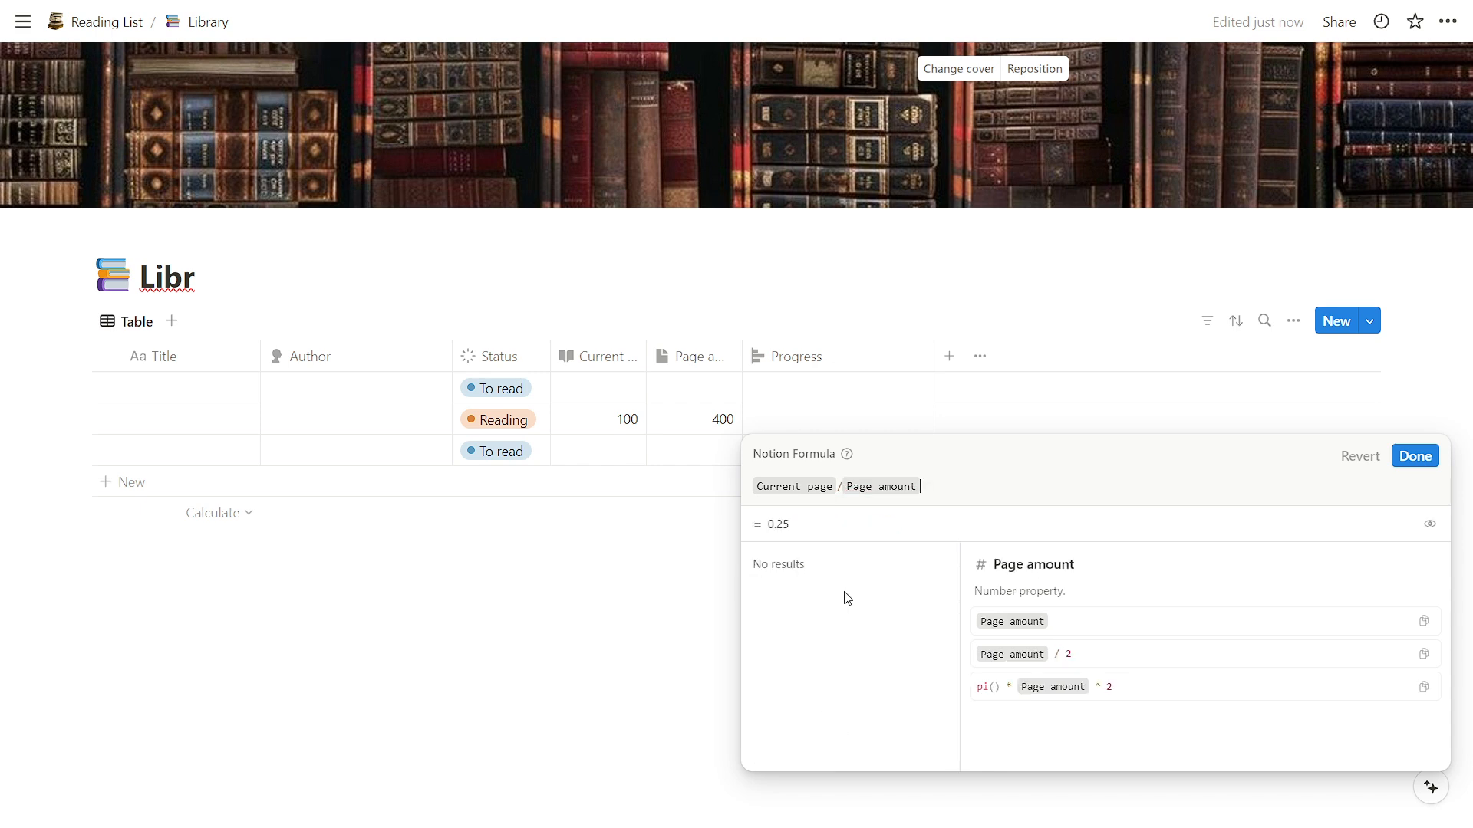
{"action": "left_click", "coordinate": [1415, 458]}
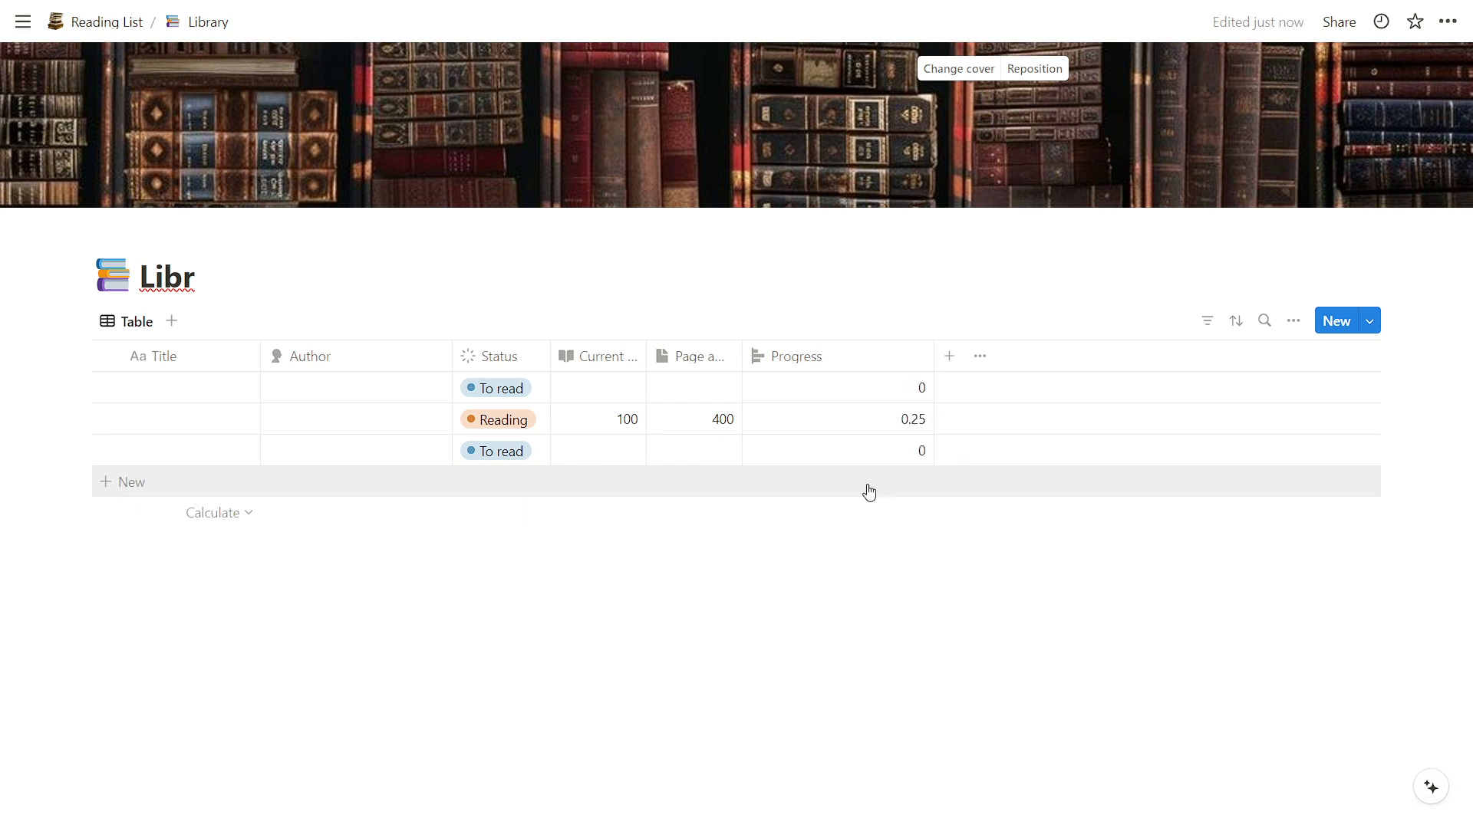
Format Progress as a percent shown as a bar with the number hidden, and narrow its column
{"action": "left_click", "coordinate": [815, 358]}
{"action": "left_click", "coordinate": [841, 431]}
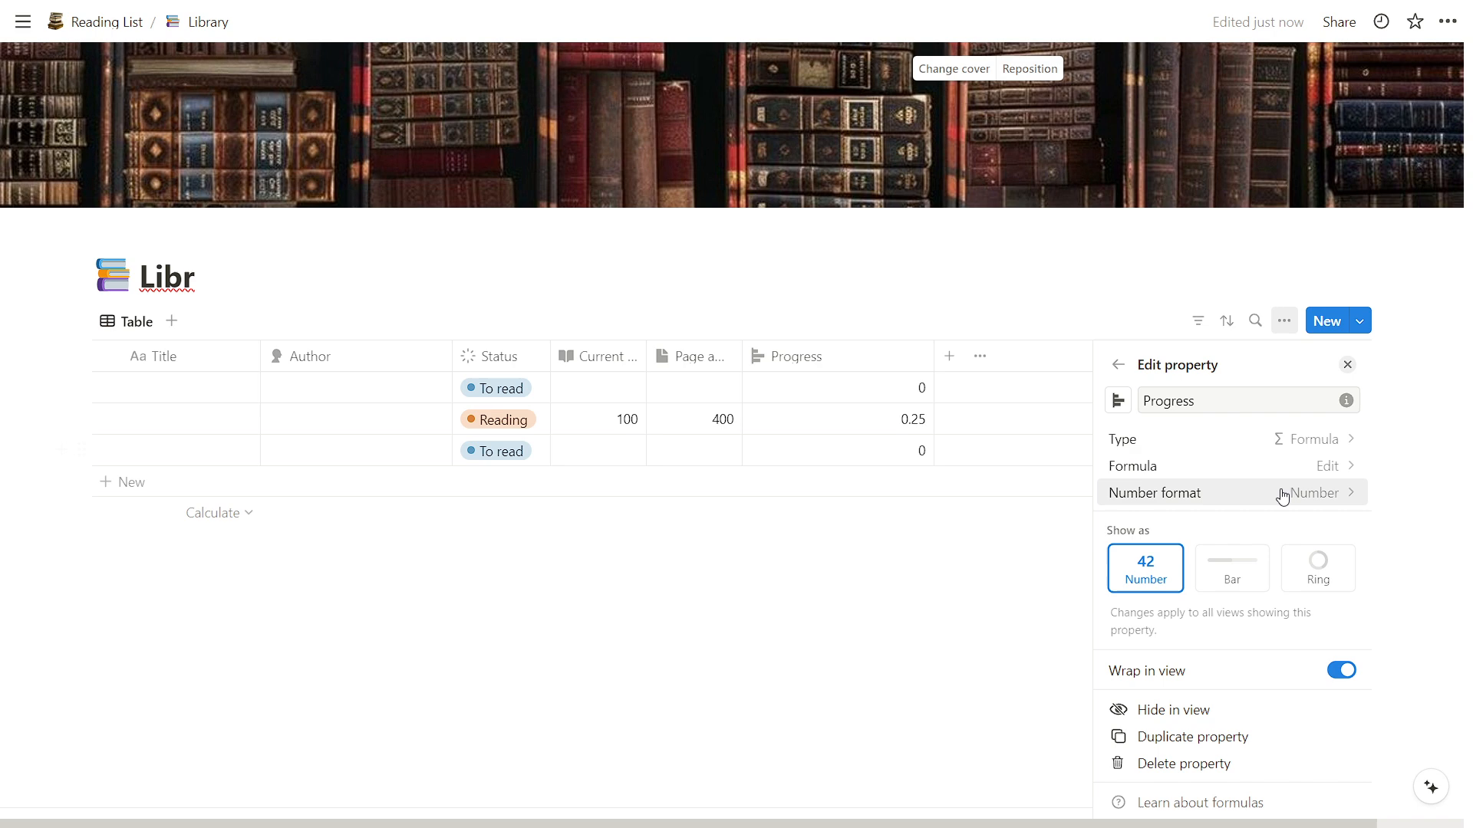
{"action": "left_click", "coordinate": [1225, 498]}
{"action": "left_click", "coordinate": [1237, 358]}
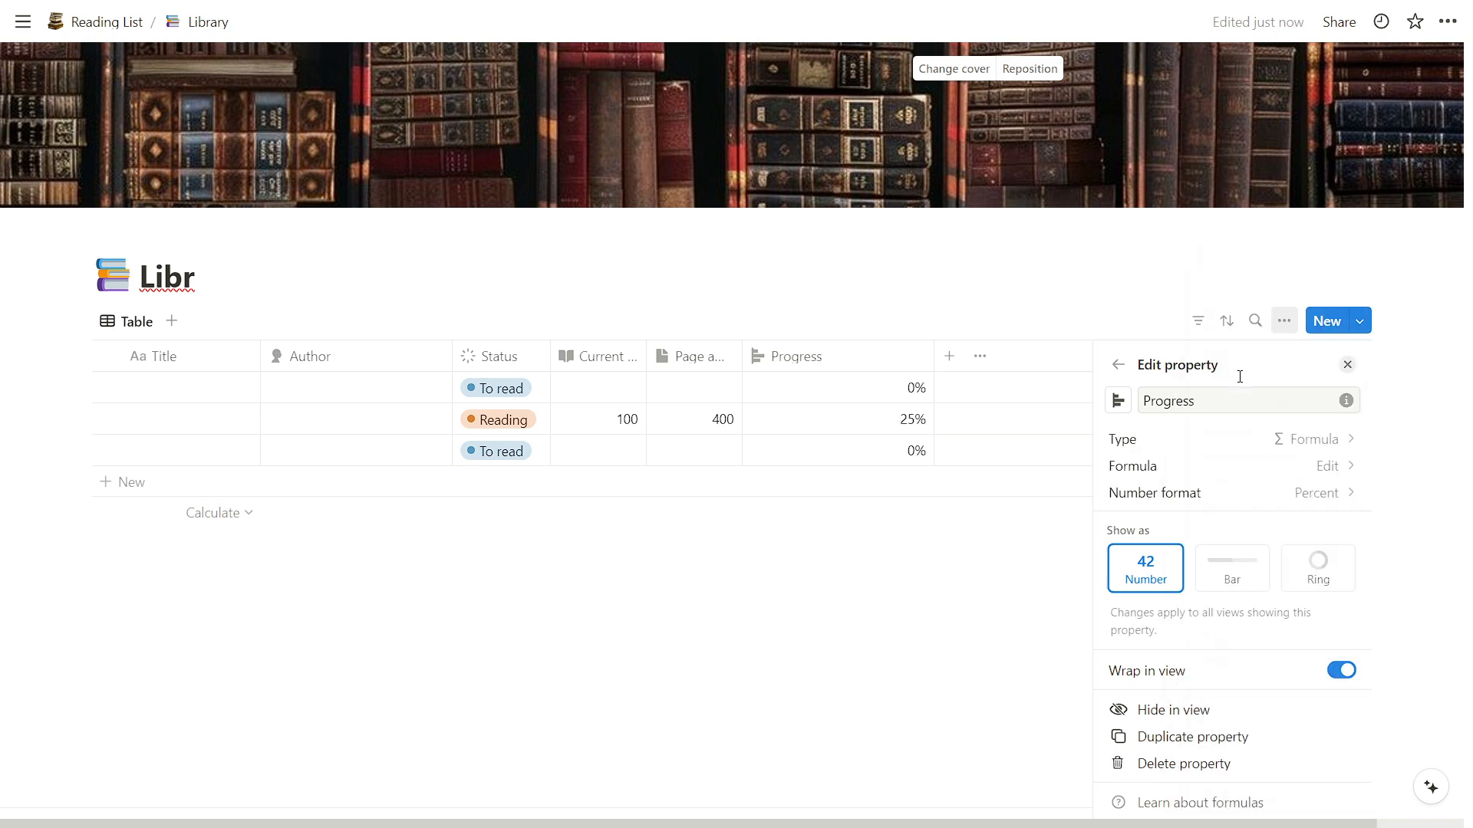
{"action": "left_click", "coordinate": [1231, 577]}
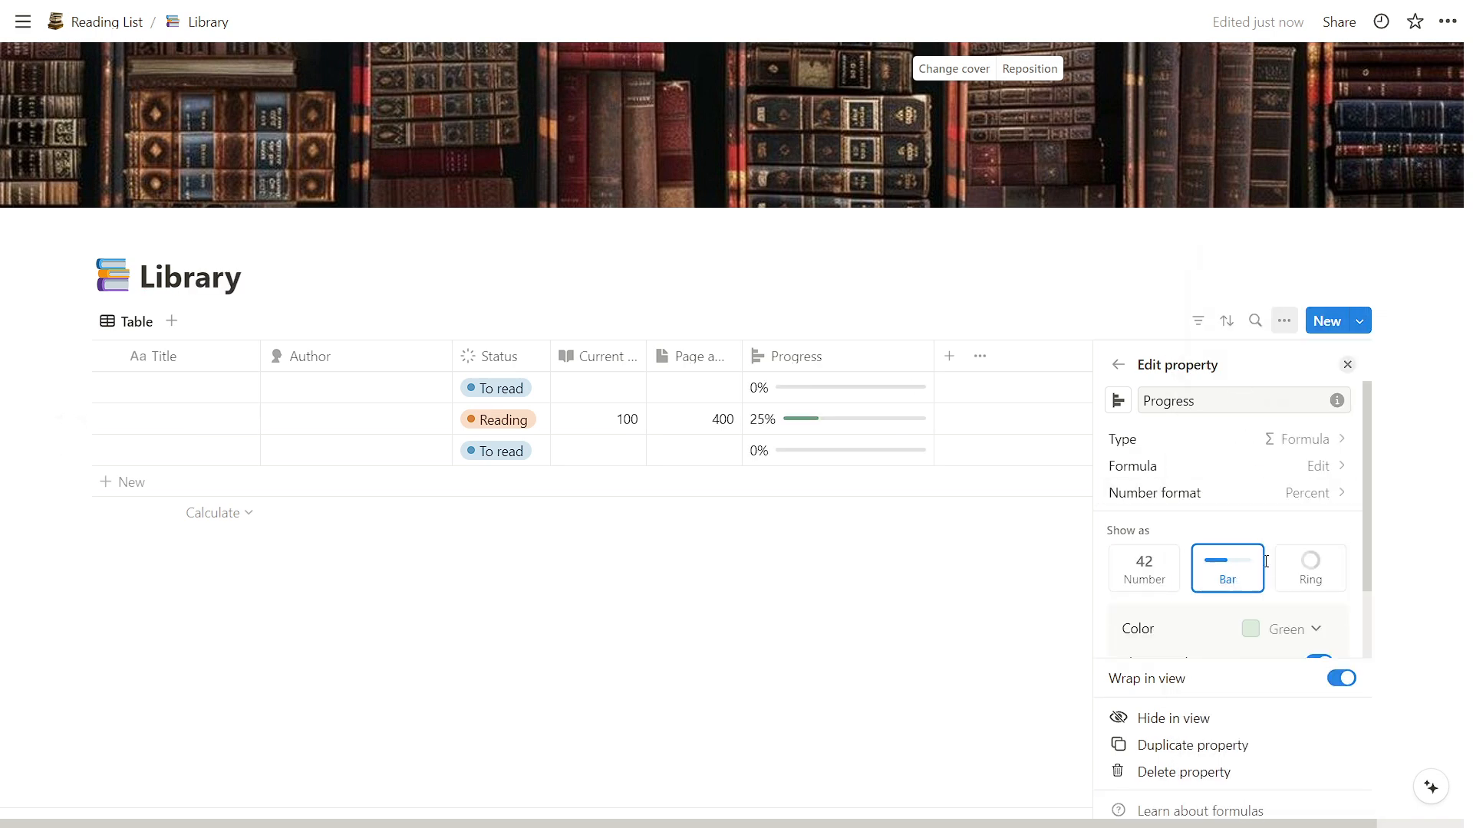
{"action": "scroll", "coordinate": [1296, 584], "scroll_direction": "down", "scroll_amount": 1}
{"action": "left_click", "coordinate": [1318, 580]}
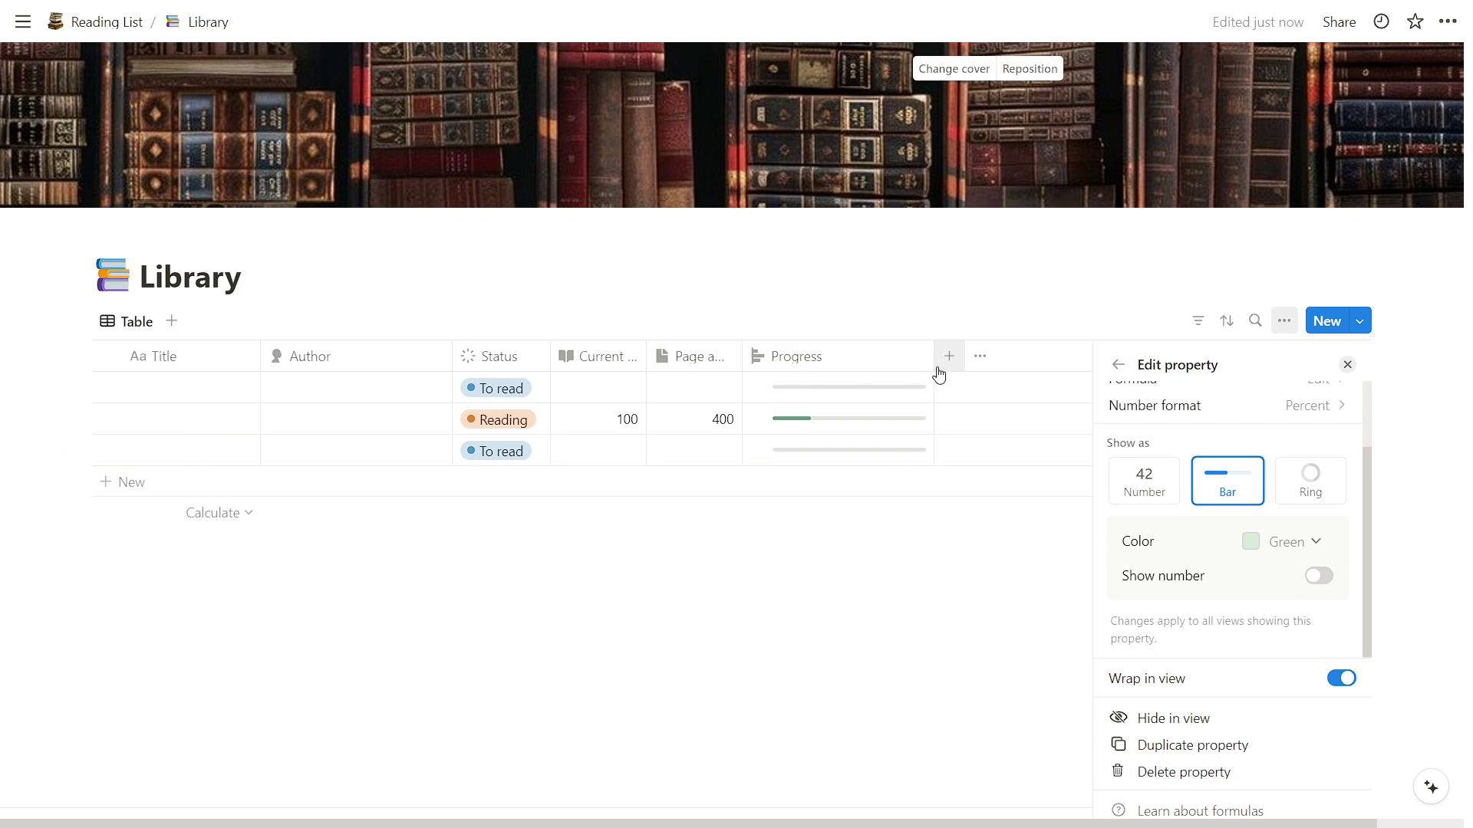
{"action": "left_click_drag", "start_coordinate": [934, 356], "coordinate": [860, 356]}
Set the current page of the second row's book to 150
{"action": "left_click", "coordinate": [625, 425]}
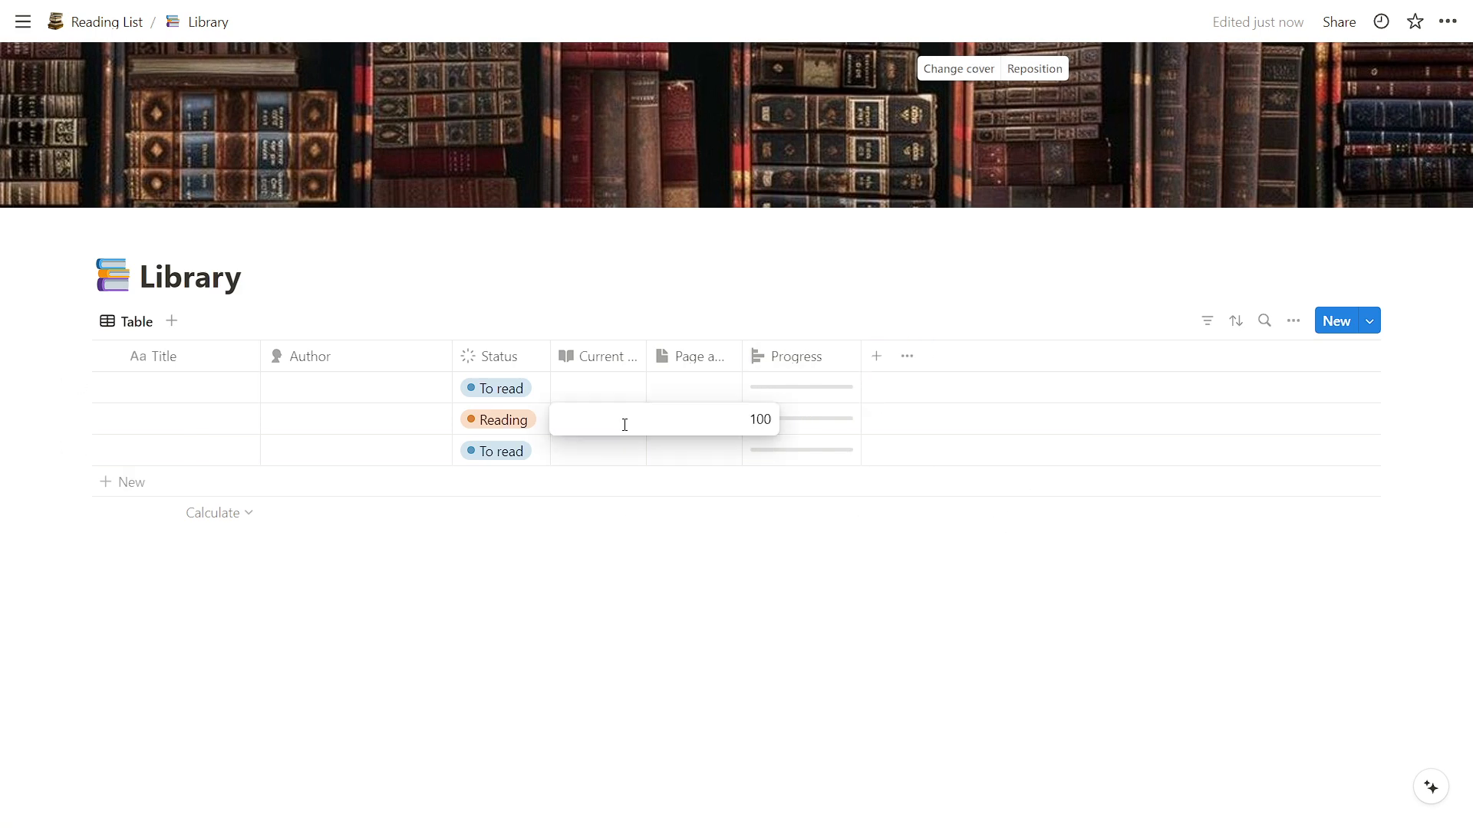
{"action": "key", "text": "BackSpace"}
{"action": "key", "text": "BackSpace"}
{"action": "key", "text": "Return"}
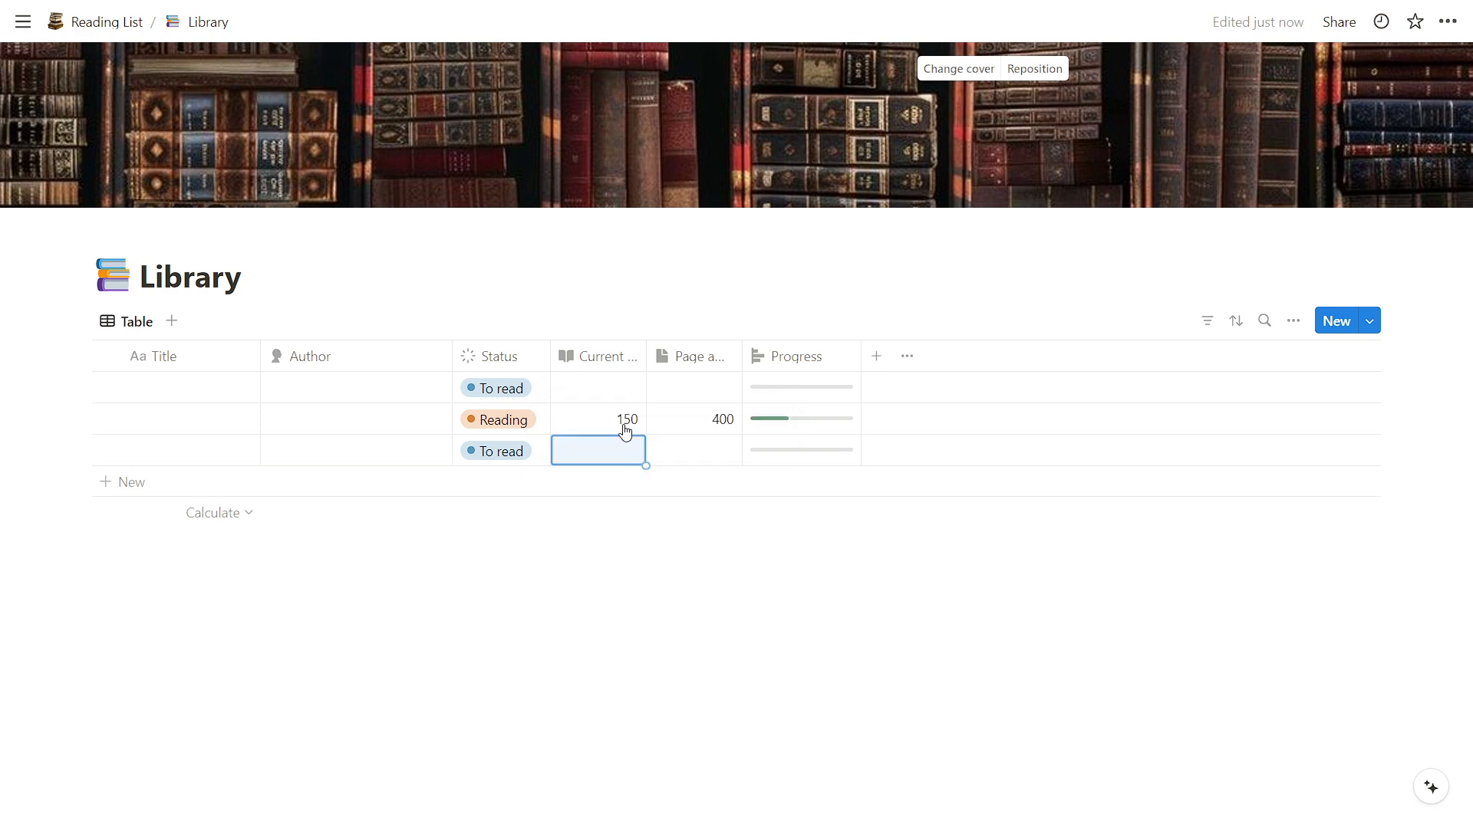
Add a Select property named Rating and create a one-star emoji option in the first row
{"action": "left_click", "coordinate": [876, 356]}
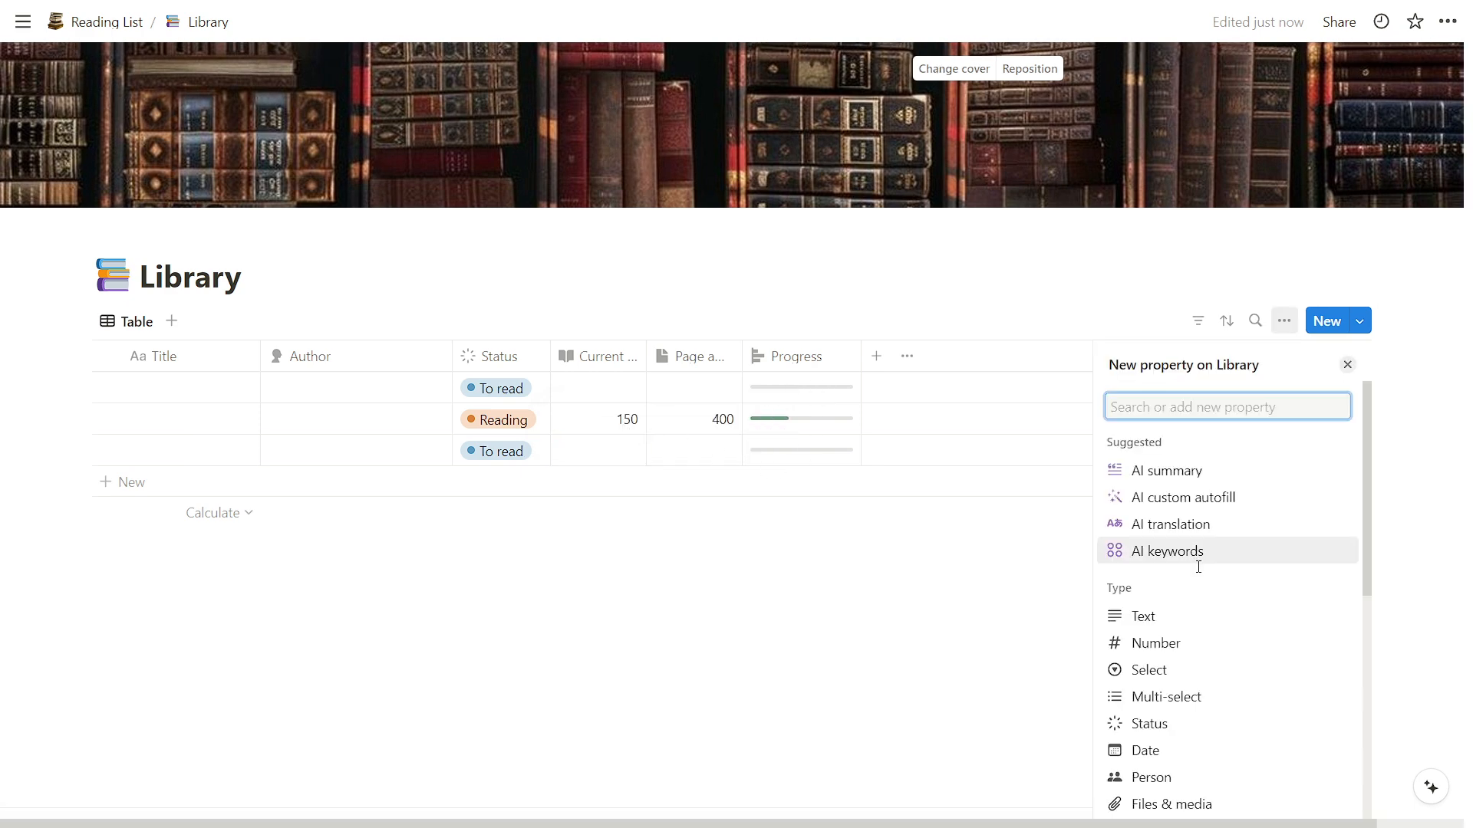
{"action": "scroll", "coordinate": [1204, 634], "scroll_direction": "down", "scroll_amount": 1}
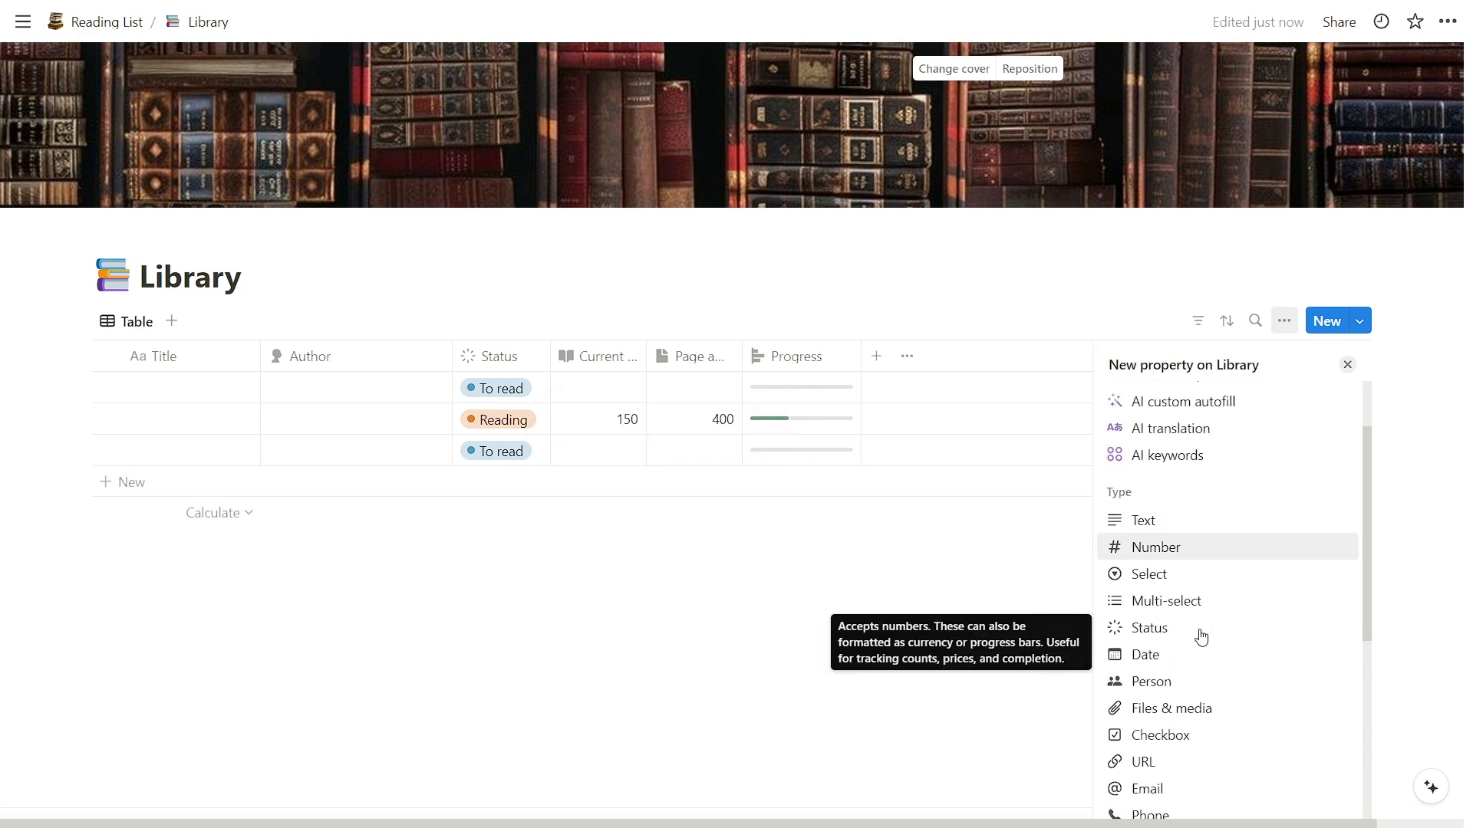
{"action": "left_click", "coordinate": [1180, 588]}
{"action": "type", "text": "Rating"}
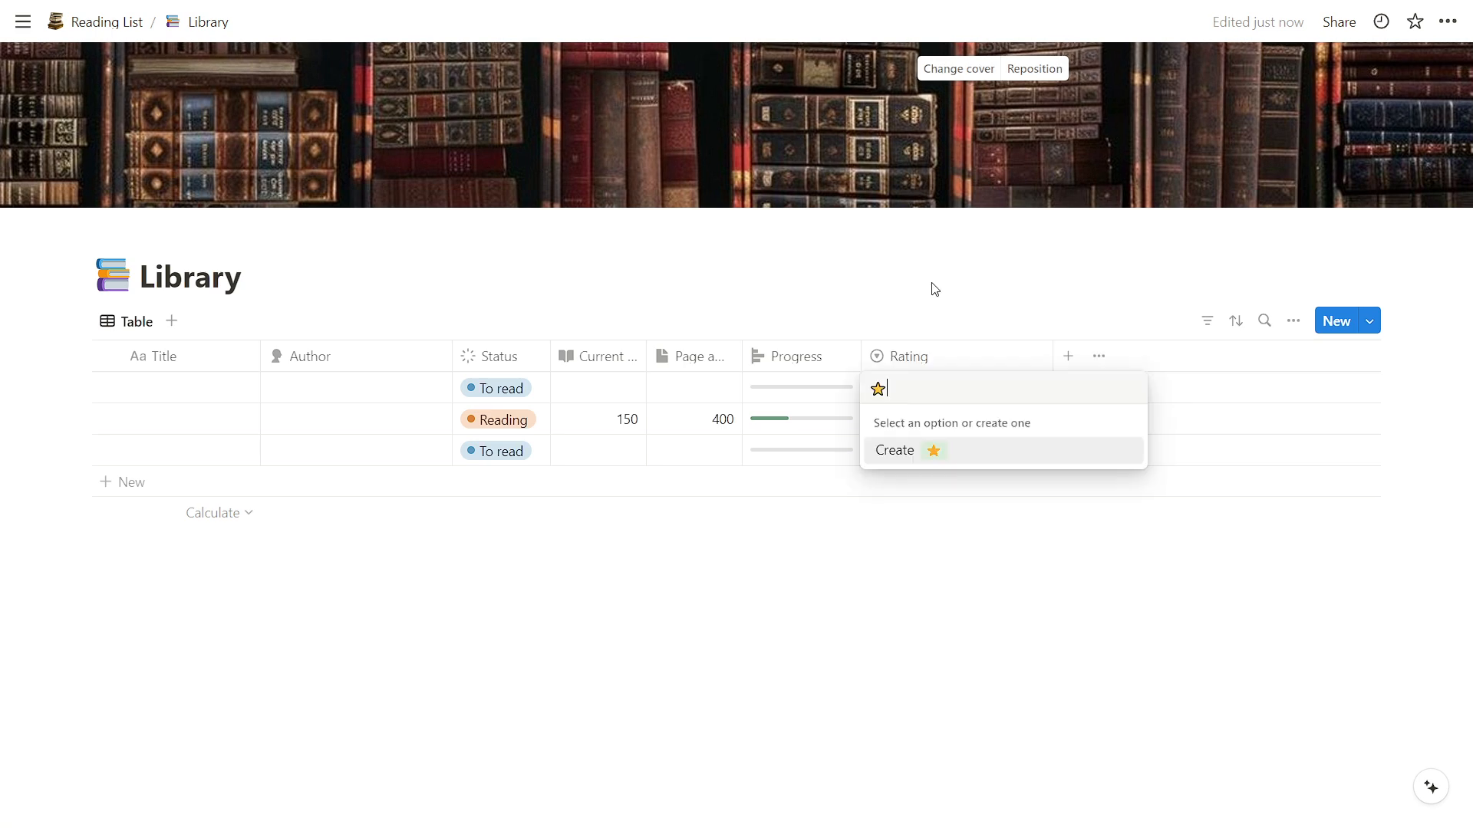
{"action": "left_click", "coordinate": [950, 453]}
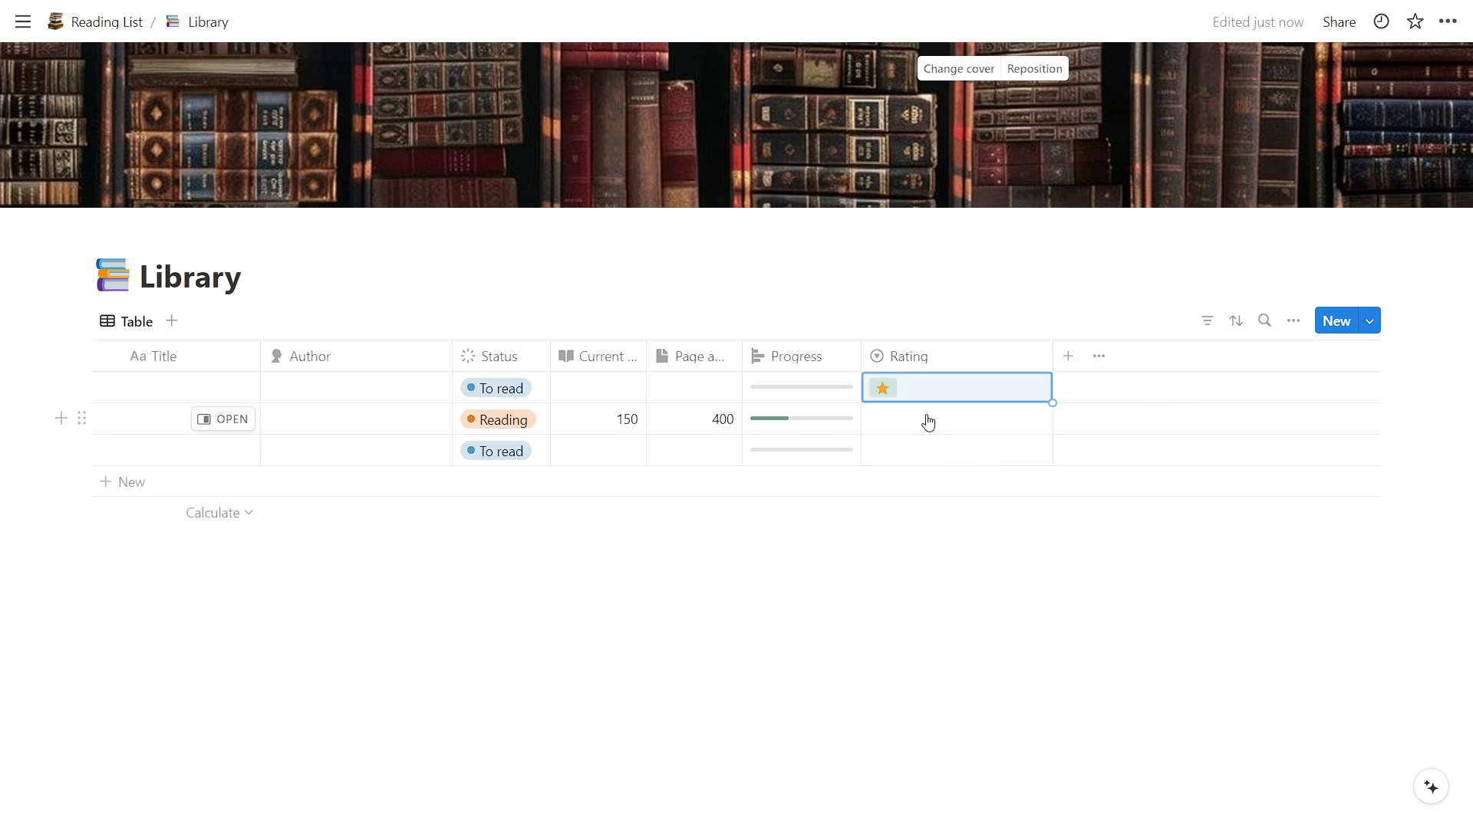
Create two-, three- and four-star emoji options for Rating in the first row
{"action": "left_click", "coordinate": [927, 393]}
{"action": "type", "text": "⭐"}
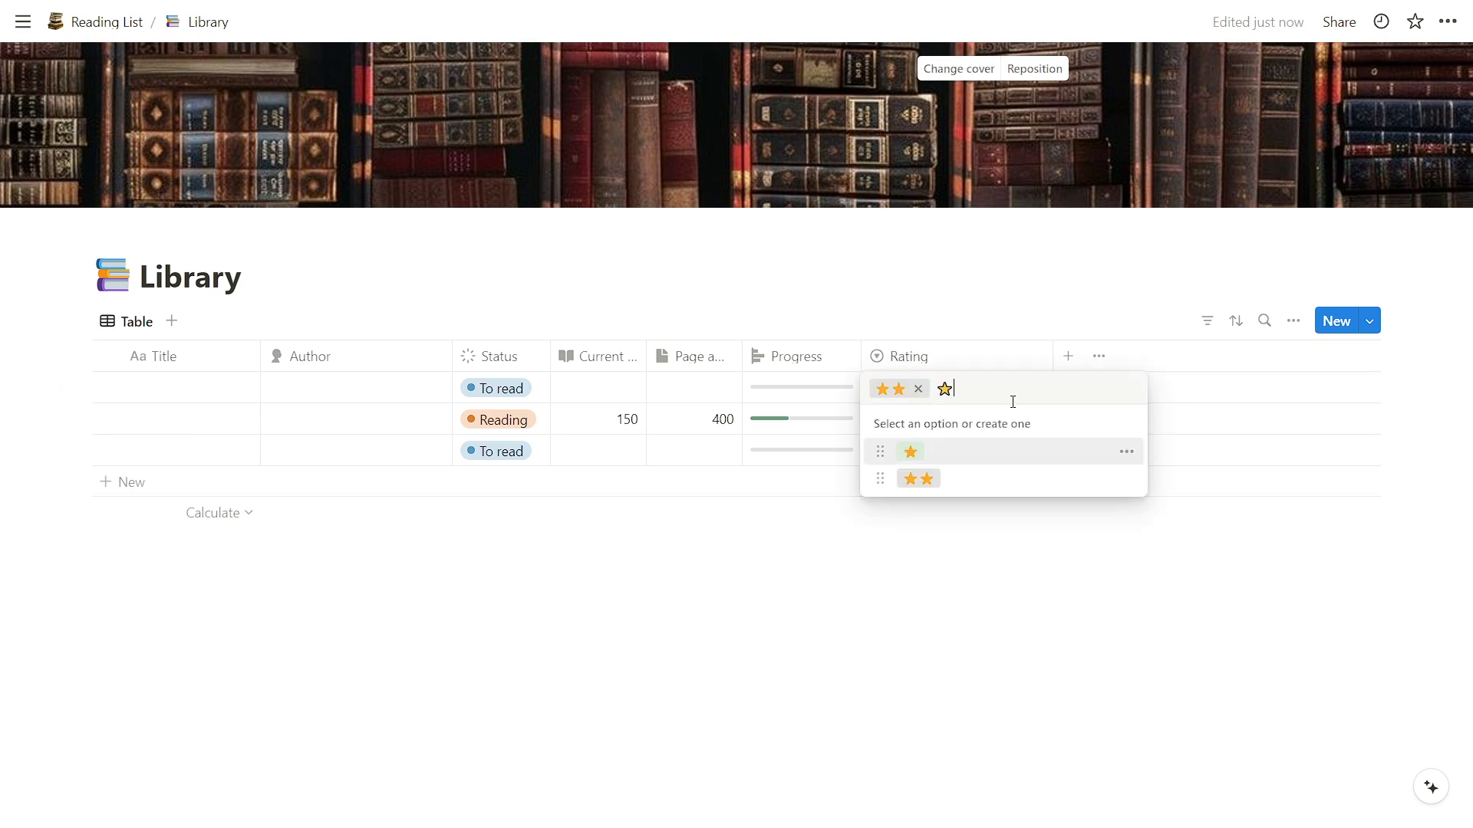
{"action": "key", "text": "ctrl+v"}
{"action": "key", "text": "ctrl+v"}
{"action": "left_click", "coordinate": [977, 451]}
{"action": "left_click", "coordinate": [959, 389]}
{"action": "key", "text": "ctrl+v"}
{"action": "key", "text": "ctrl+v"}
{"action": "key", "text": "ctrl+v"}
{"action": "key", "text": "ctrl+v"}
{"action": "left_click", "coordinate": [977, 454]}
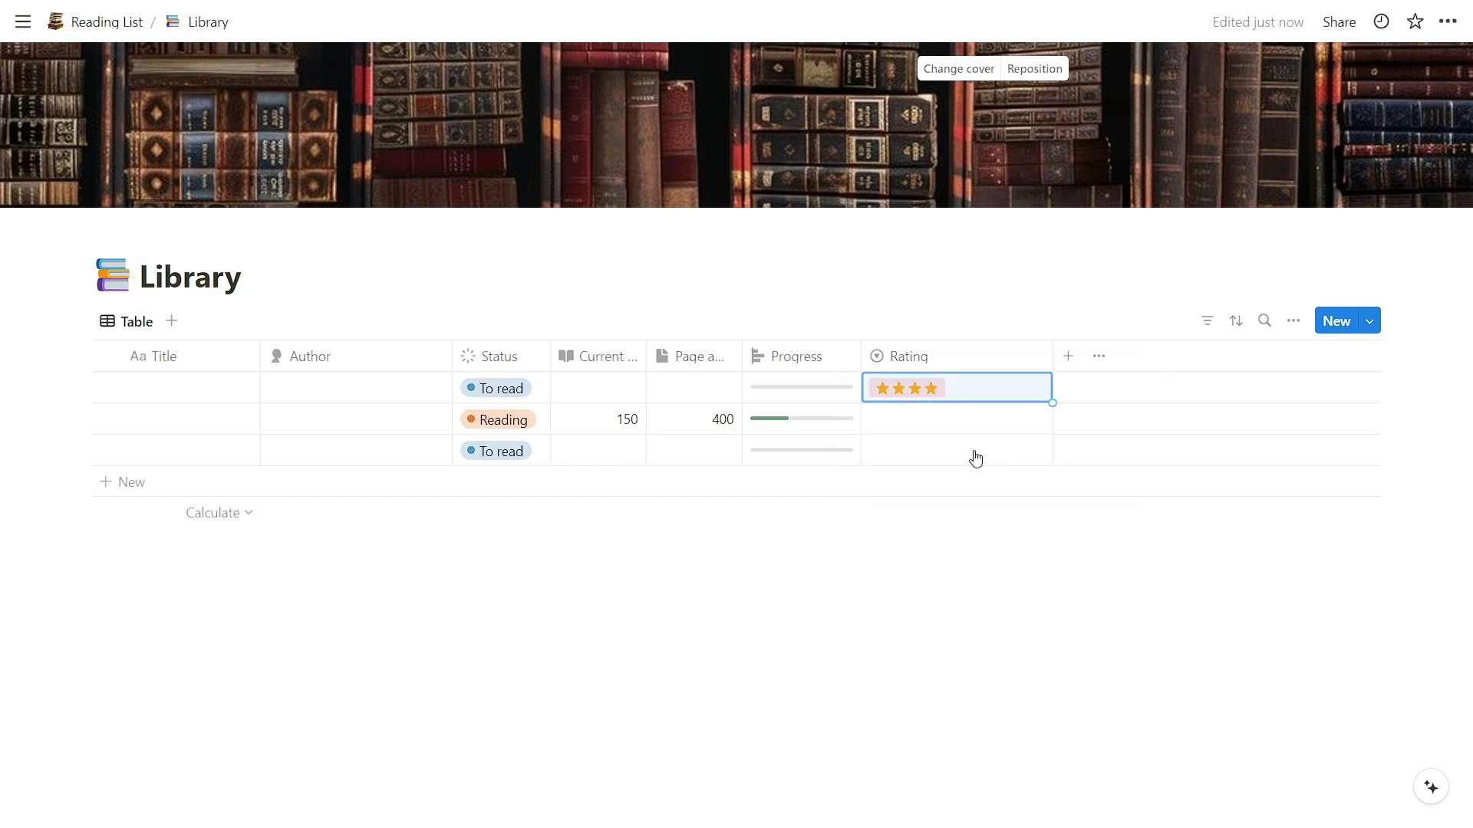
Create a five-star emoji option for Rating and apply it to the first row
{"action": "left_click", "coordinate": [968, 393]}
{"action": "key", "text": "ctrl+v"}
{"action": "key", "text": "ctrl+v"}
{"action": "key", "text": "ctrl+v"}
{"action": "key", "text": "ctrl+v"}
{"action": "key", "text": "ctrl+v"}
{"action": "left_click", "coordinate": [968, 451]}
Rate the second row one star and the third row two stars, and narrow the Rating column
{"action": "left_click", "coordinate": [951, 421]}
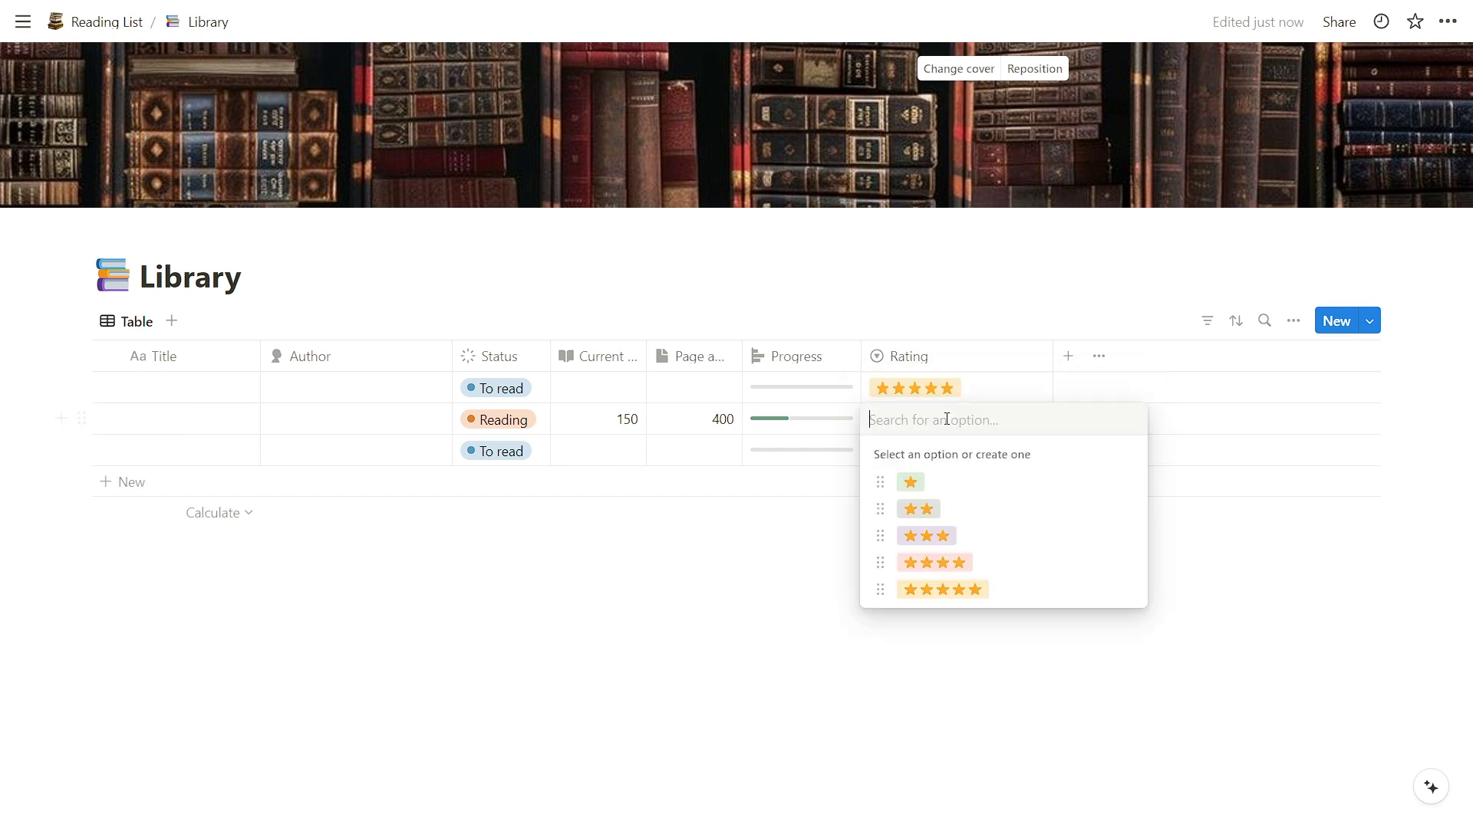
{"action": "left_click", "coordinate": [911, 482]}
{"action": "left_click", "coordinate": [921, 451]}
{"action": "left_click", "coordinate": [920, 546]}
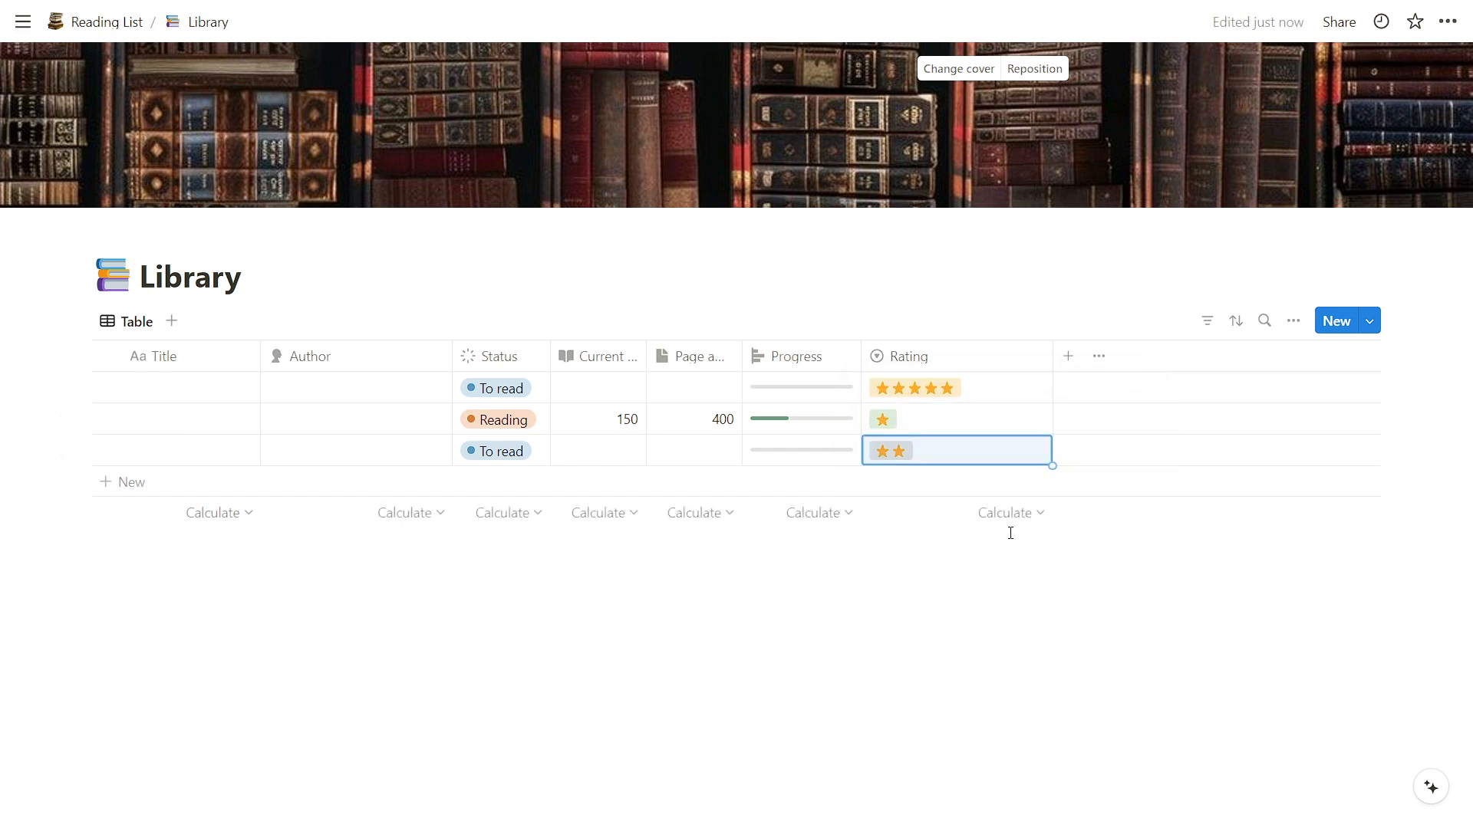
{"action": "left_click_drag", "start_coordinate": [1052, 361], "coordinate": [984, 360]}
Add a Date property named Start Date to the Library table and narrow its column
{"action": "left_click", "coordinate": [999, 358]}
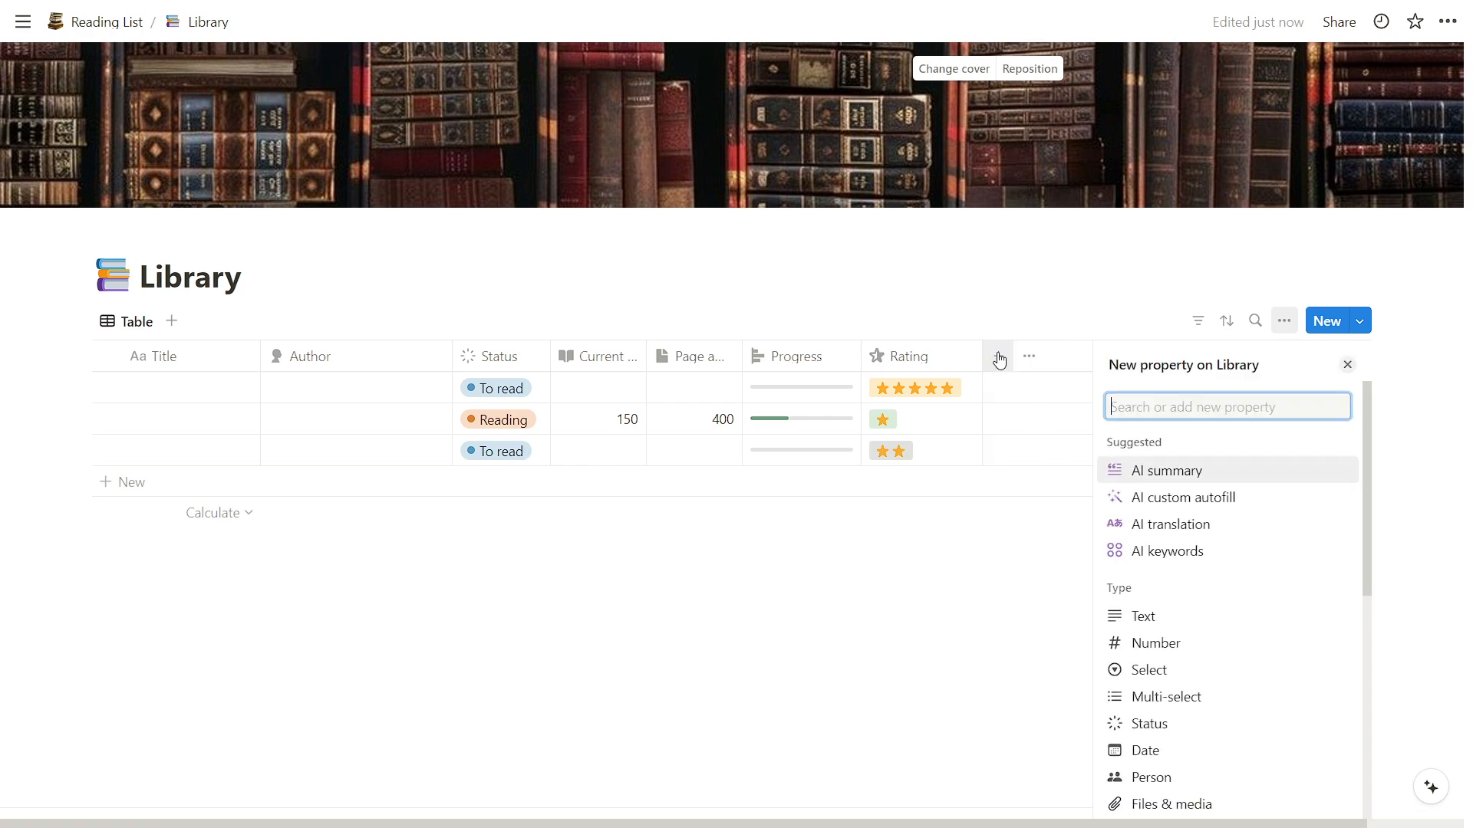
{"action": "type", "text": "Da"}
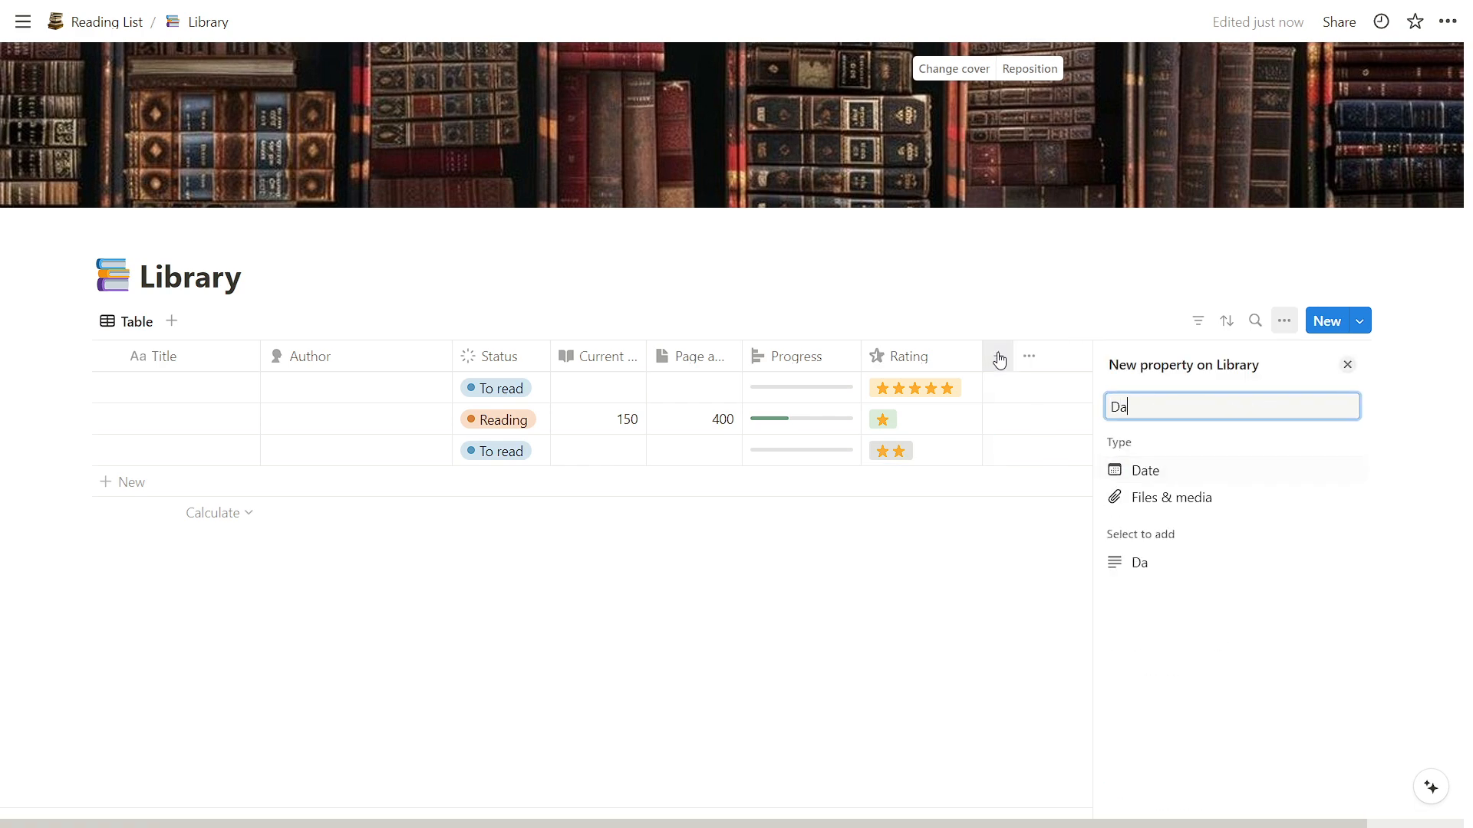
{"action": "left_click", "coordinate": [1146, 470]}
{"action": "type", "text": "Start Date"}
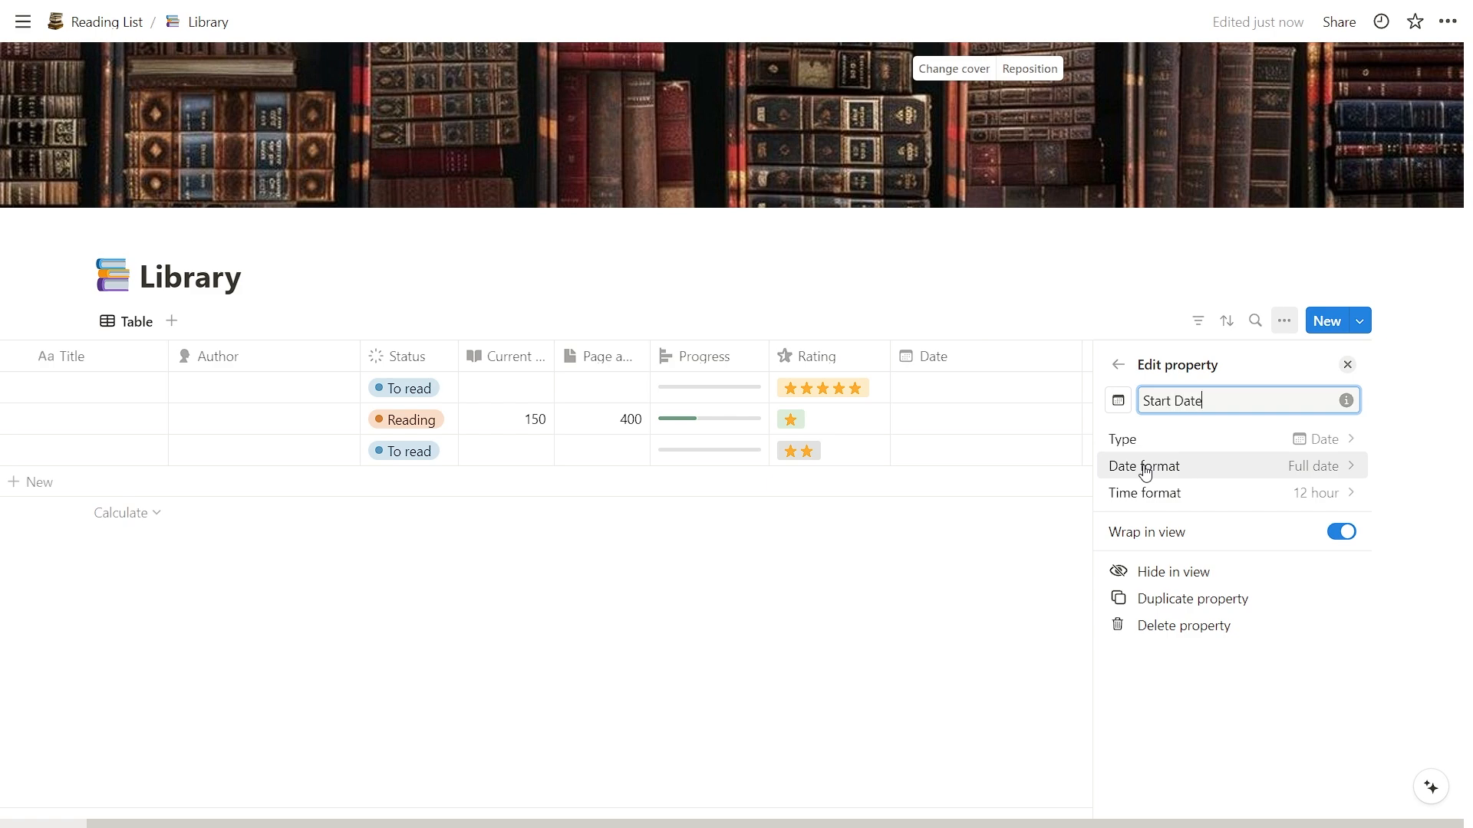
{"action": "left_click", "coordinate": [1006, 539]}
{"action": "left_click_drag", "start_coordinate": [1173, 361], "coordinate": [1090, 358]}
Add another Date property to the Library table and name it Finish Date
{"action": "left_click", "coordinate": [1101, 357]}
{"action": "type", "text": "f"}
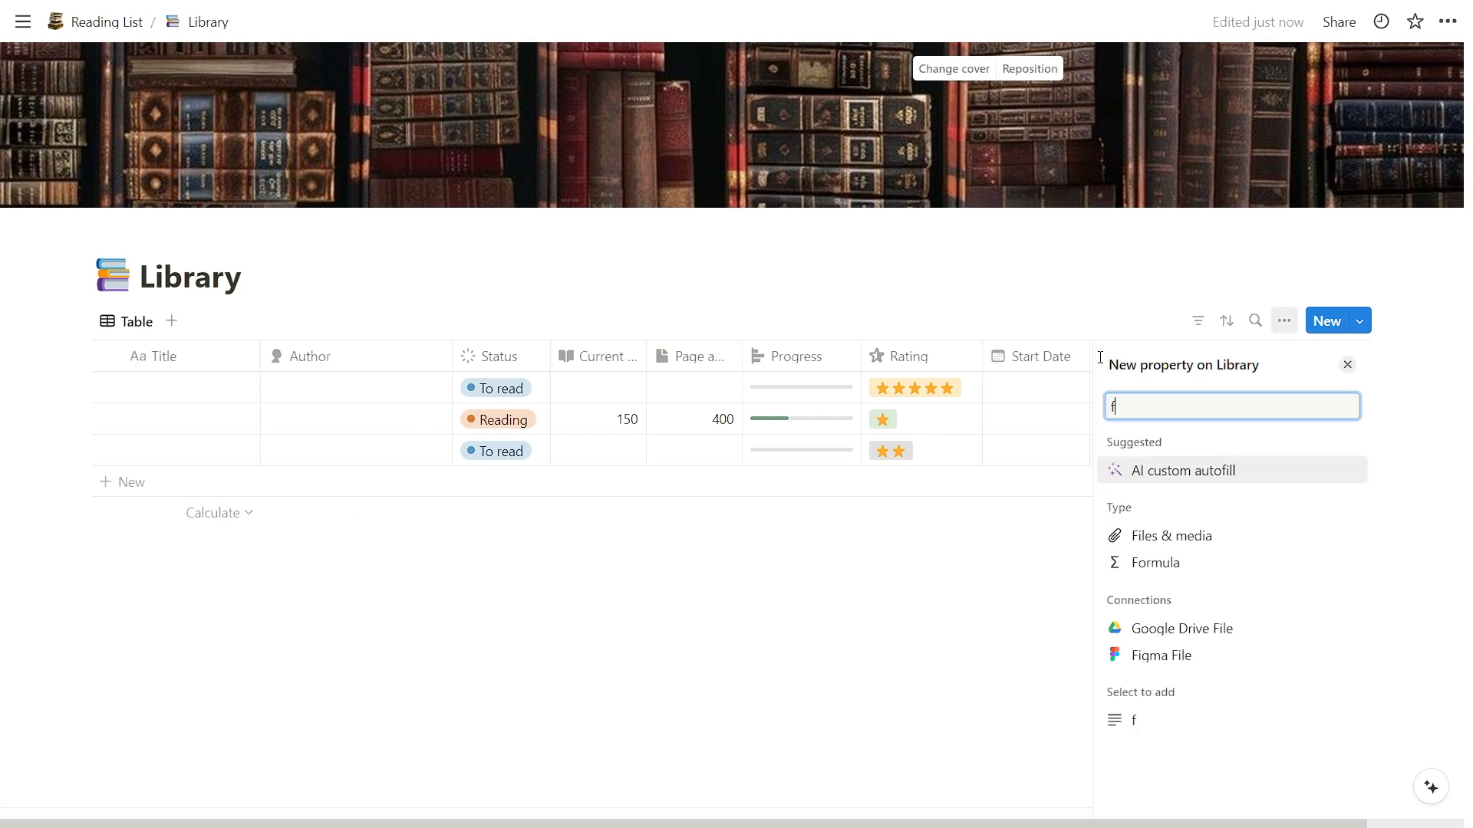
{"action": "key", "text": "BackSpace"}
{"action": "type", "text": "da"}
{"action": "key", "text": "Return"}
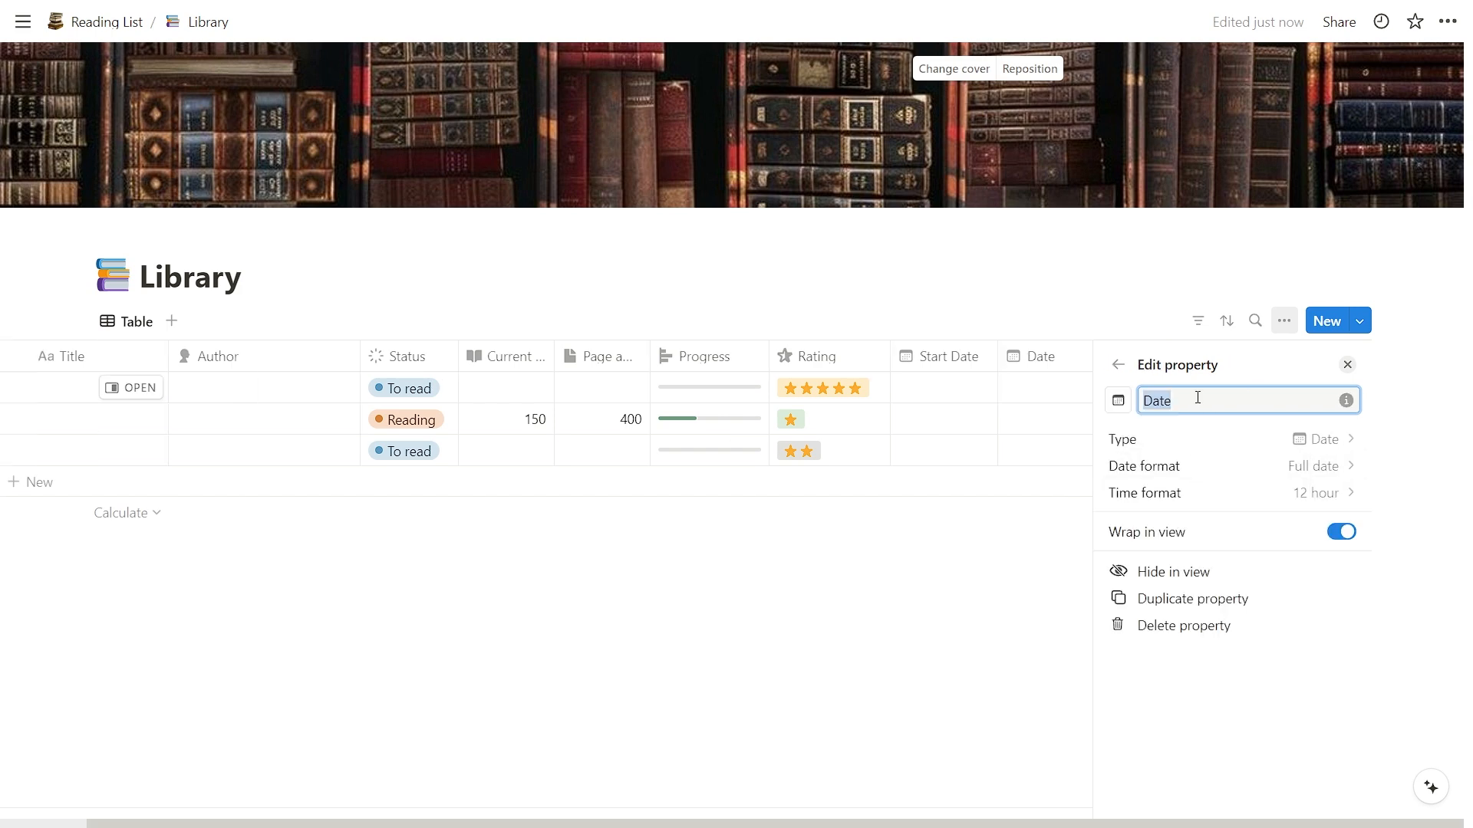
{"action": "type", "text": "Finish Da"}
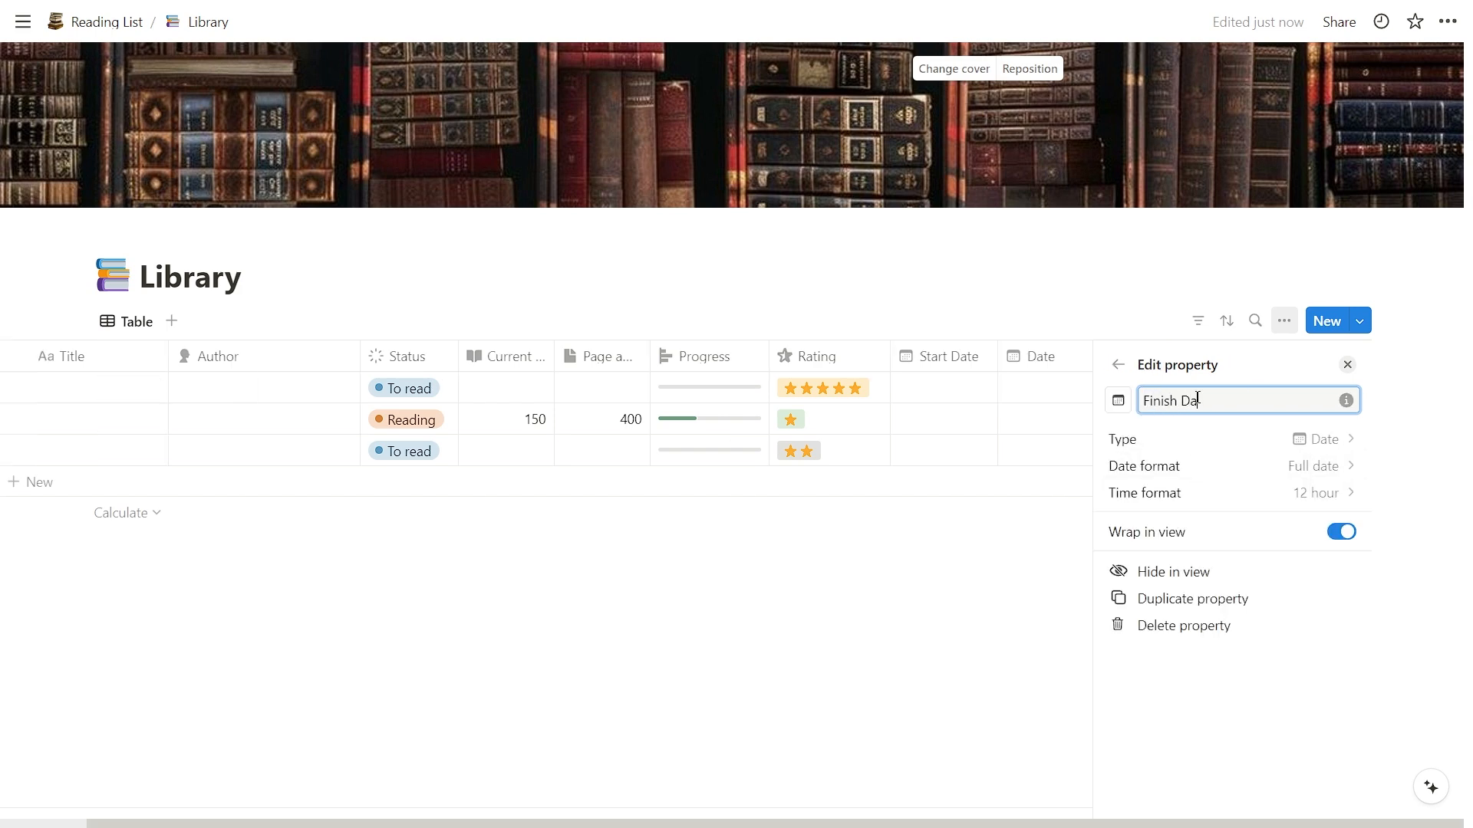
{"action": "type", "text": "te"}
{"action": "key", "text": "Return"}
Add a URL property to the Library table, keeping the name URL
{"action": "scroll", "coordinate": [1188, 782], "scroll_direction": "down", "scroll_amount": 1}
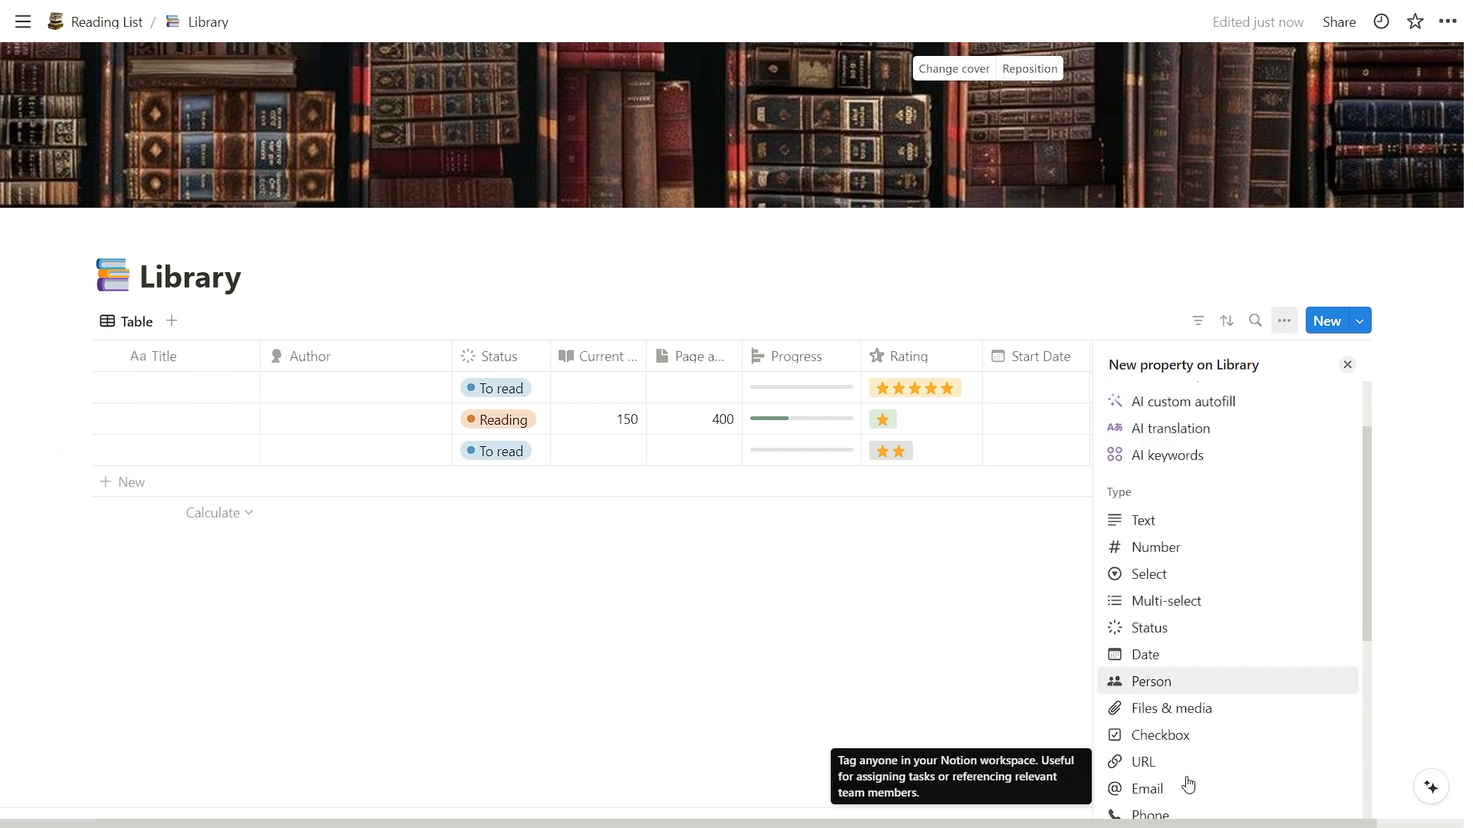
{"action": "left_click", "coordinate": [1143, 762]}
{"action": "key", "text": "Return"}
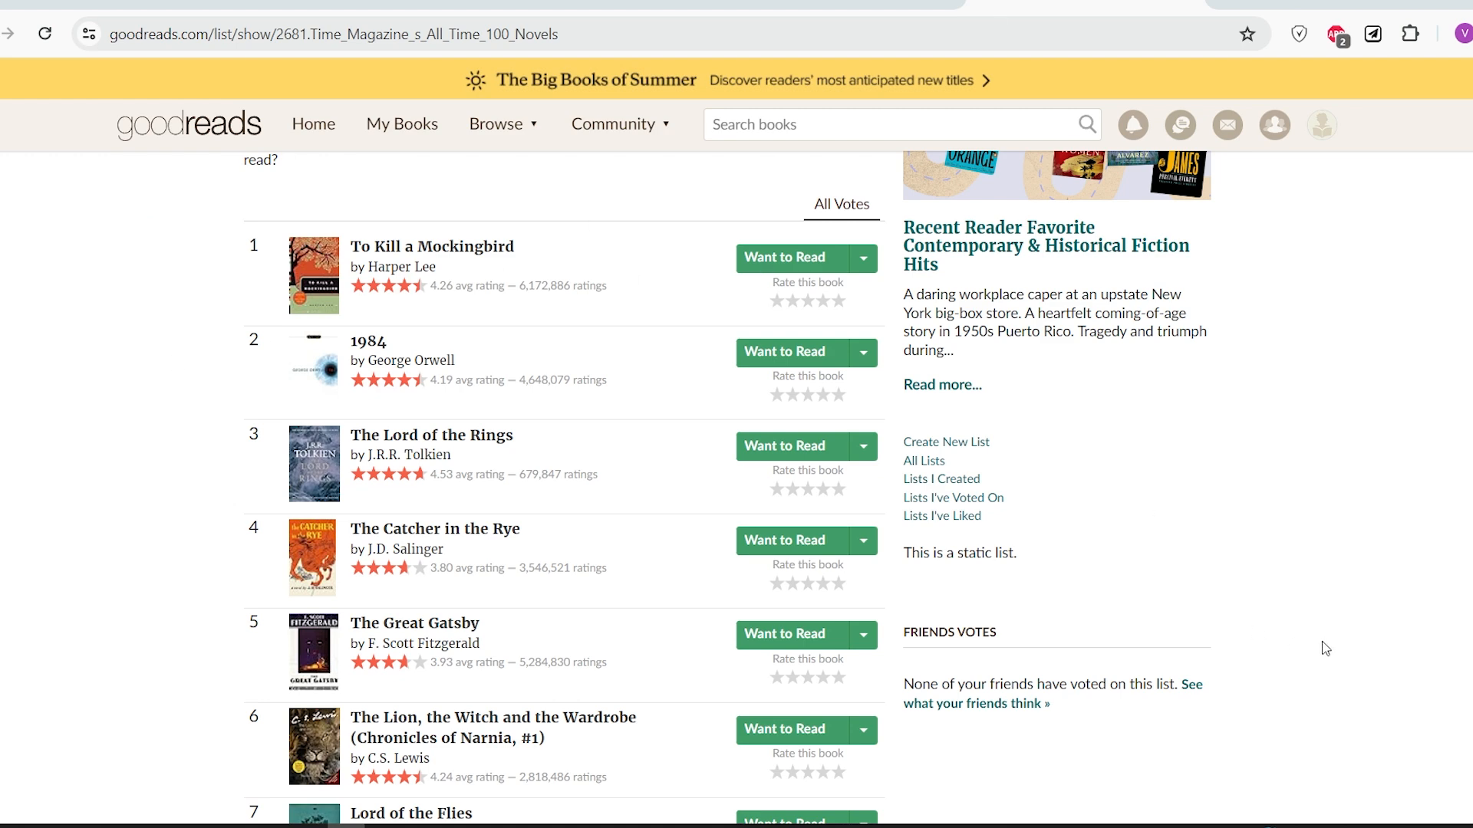
Switch to Notion, open the first row's page and hide top-level page discussions for all Library pages
{"action": "left_click", "coordinate": [859, 6]}
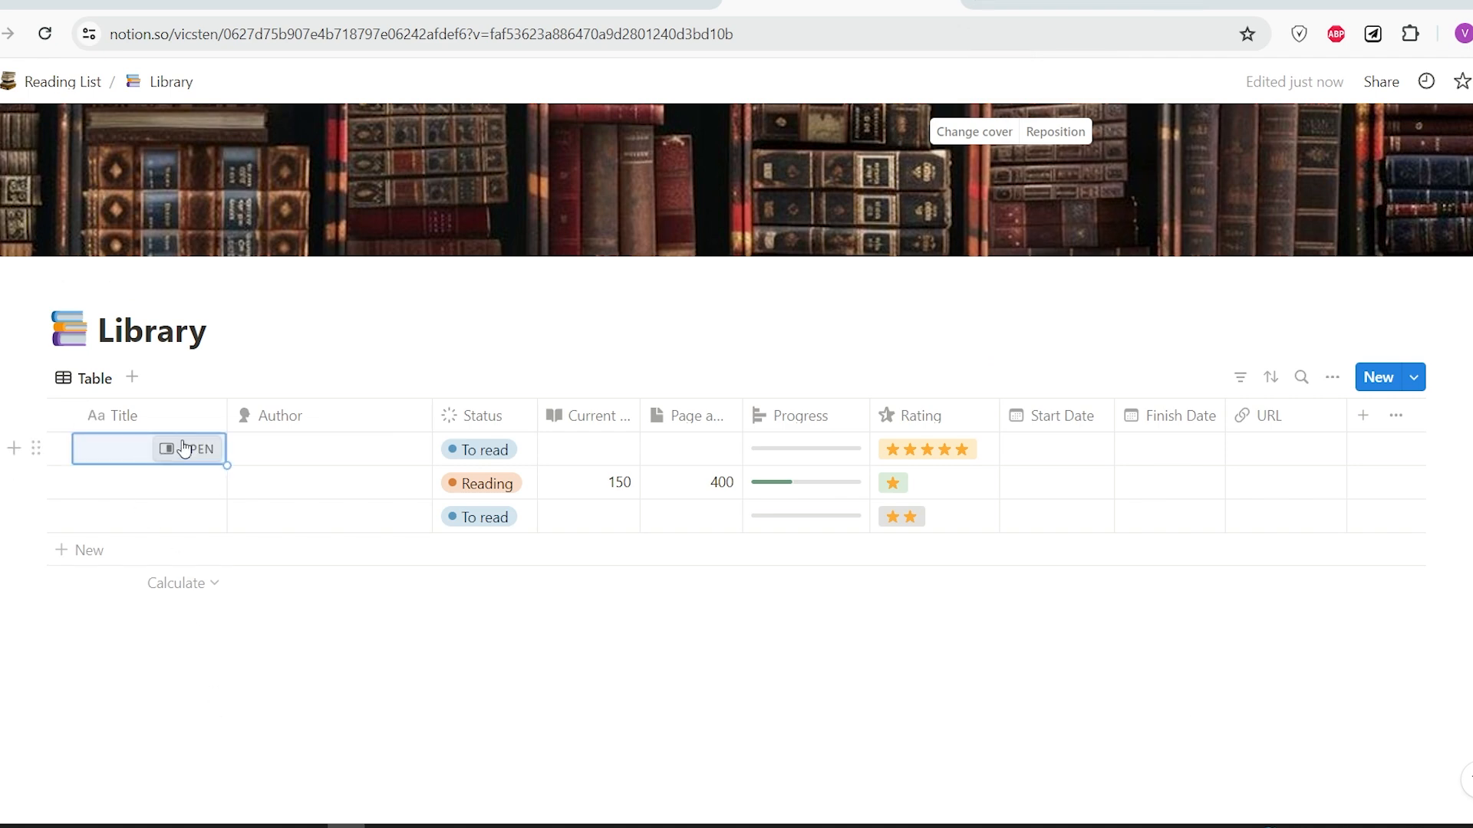
{"action": "left_click", "coordinate": [178, 448]}
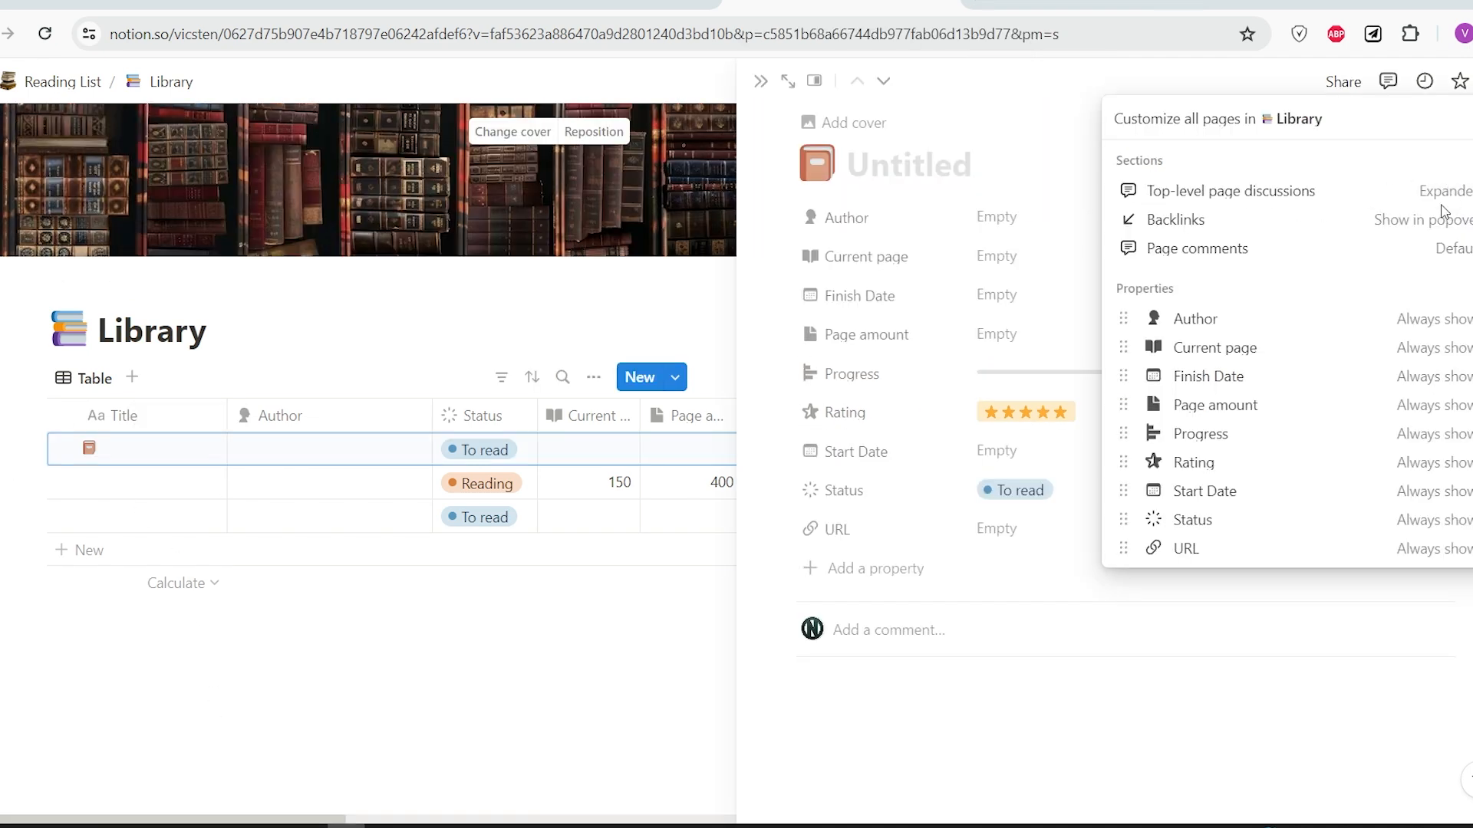
{"action": "left_click", "coordinate": [1443, 201]}
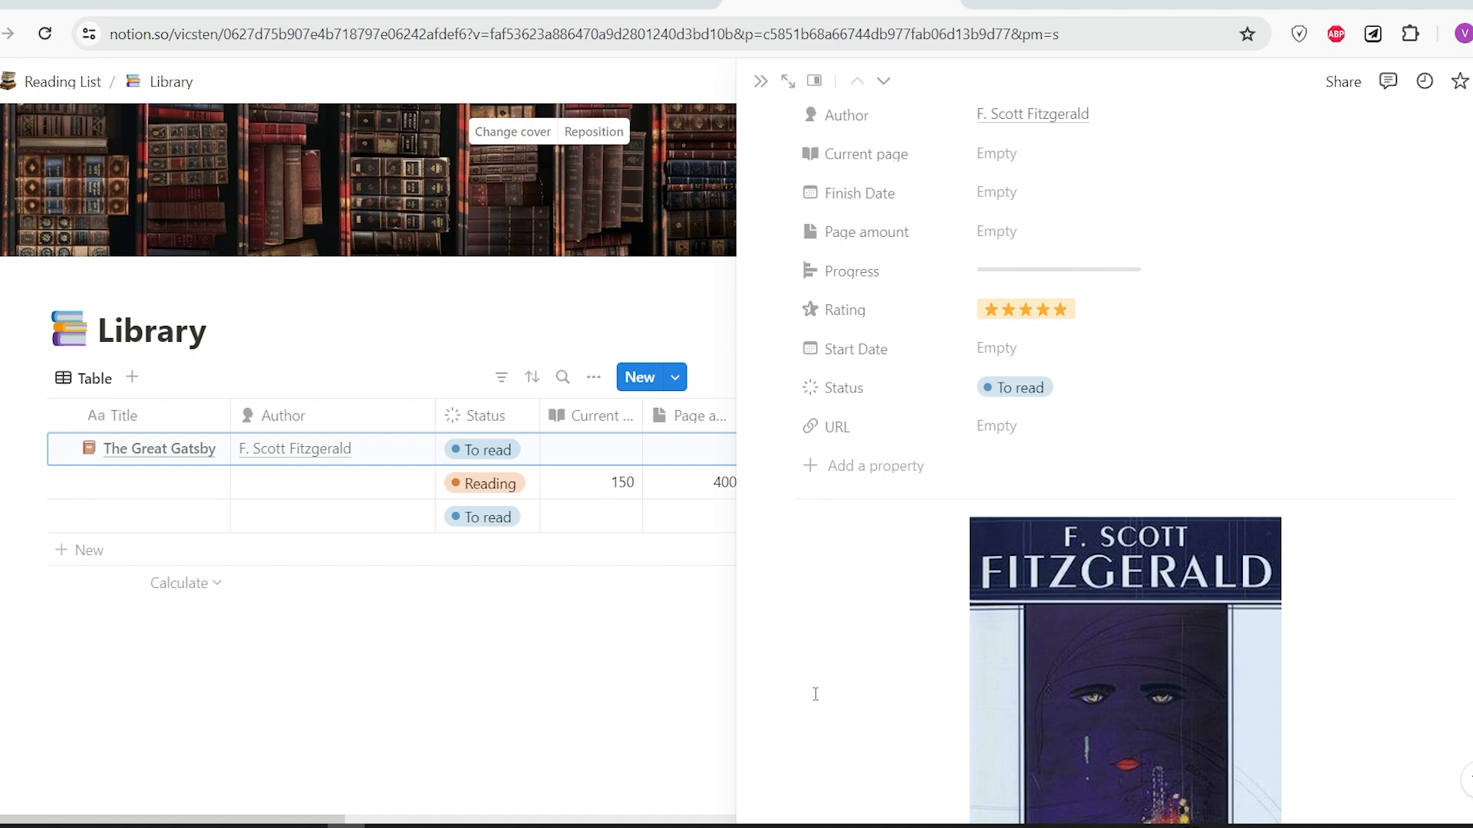
Look over The Great Gatsby page down to its book cover image and close it
{"action": "scroll", "coordinate": [815, 694], "scroll_direction": "down", "scroll_amount": 3}
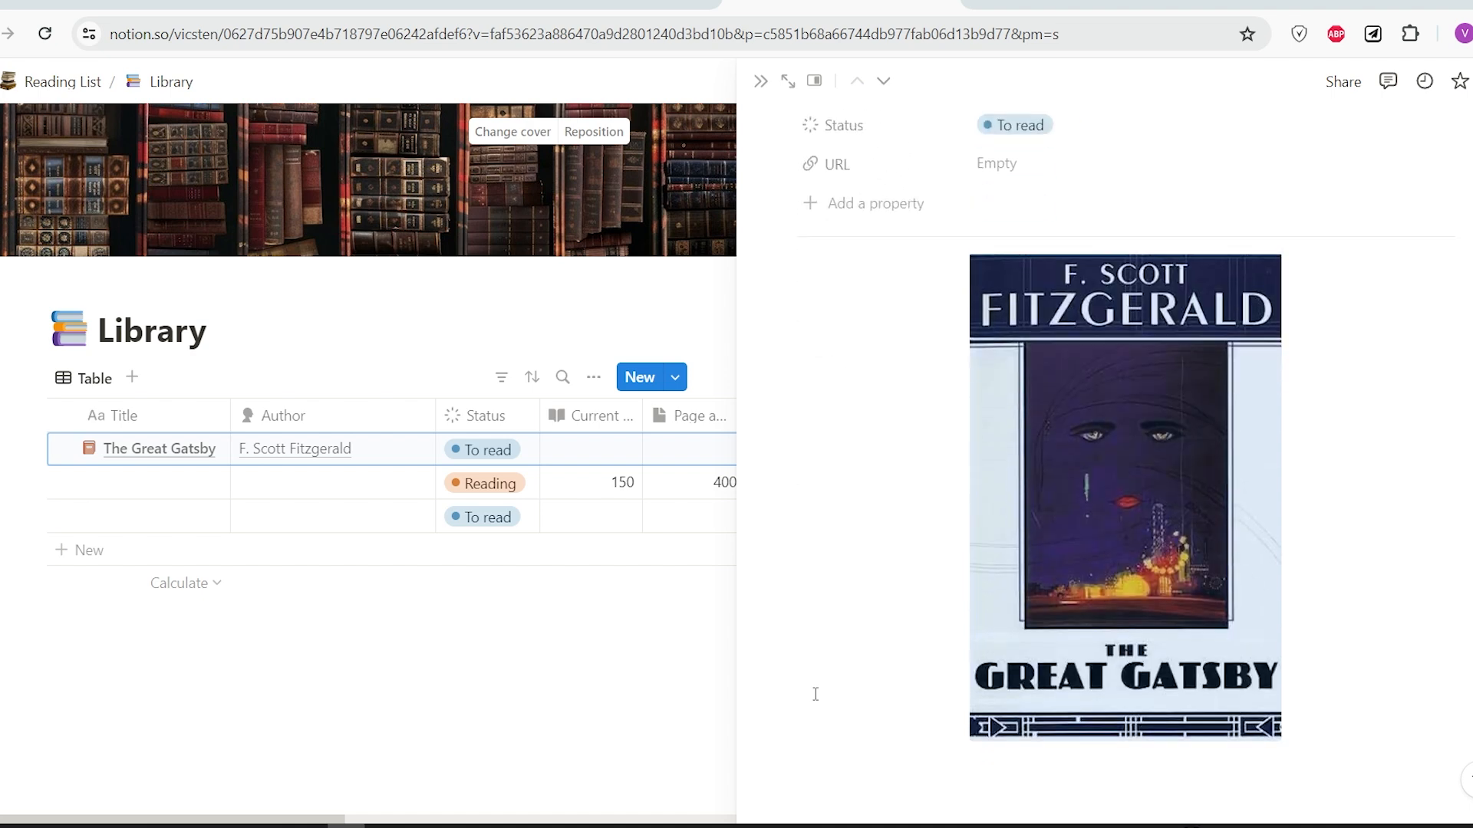
{"action": "scroll", "coordinate": [1096, 616], "scroll_direction": "up", "scroll_amount": 1}
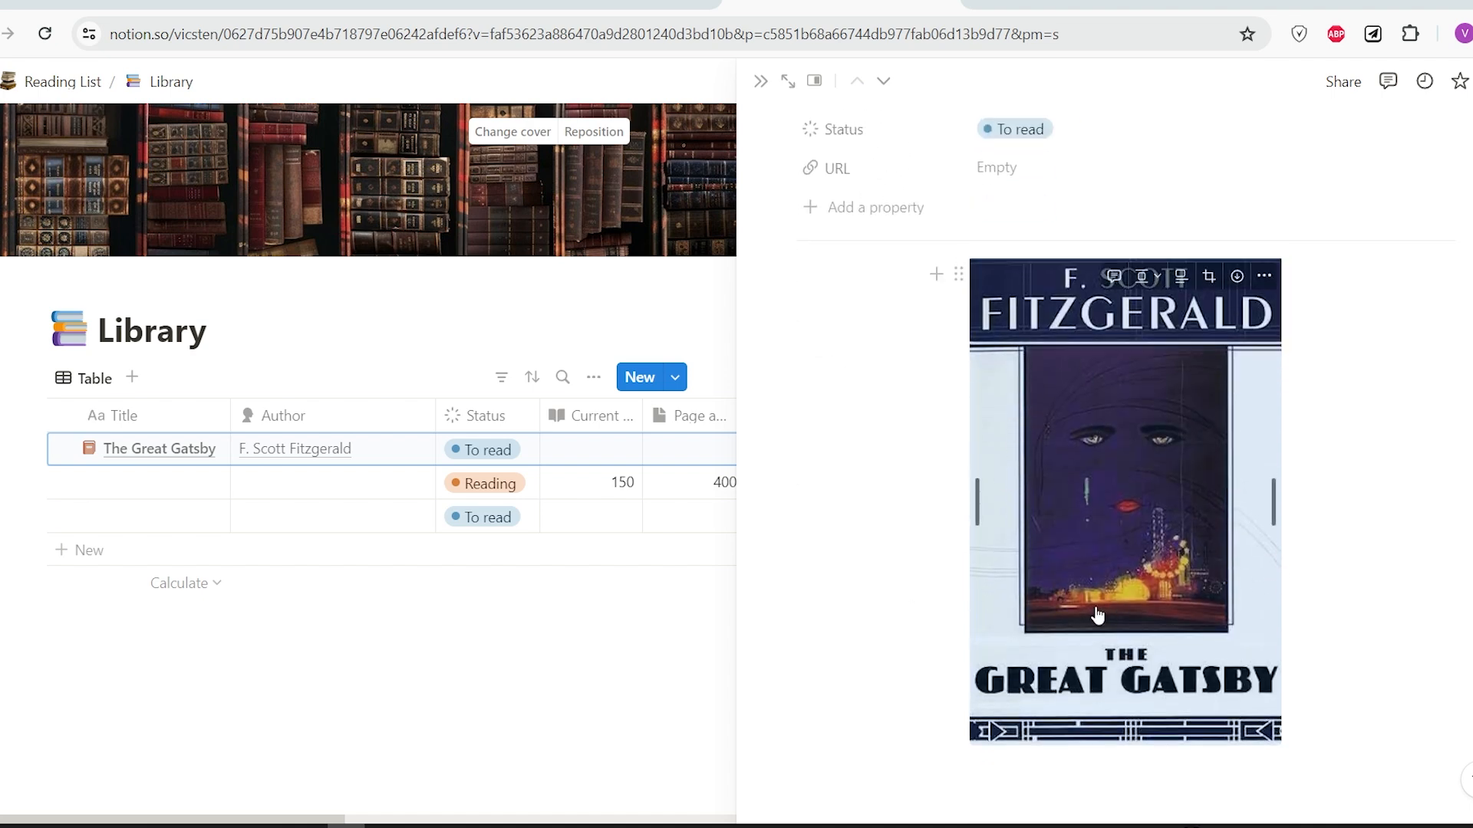
{"action": "scroll", "coordinate": [1096, 616], "scroll_direction": "up", "scroll_amount": 2}
{"action": "key", "text": "Escape"}
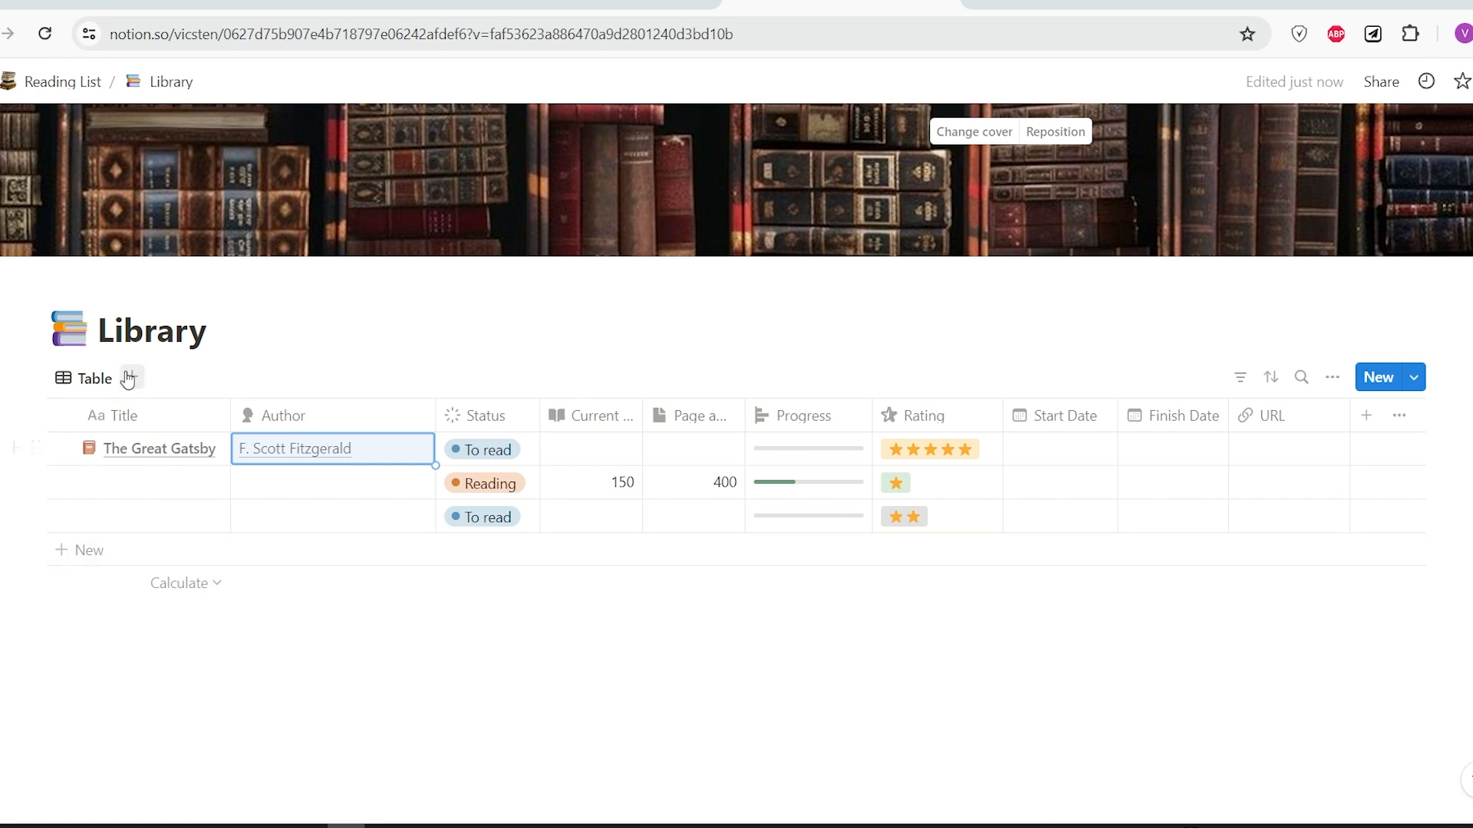
Copy the Goodreads address of The Great Gatsby into the URL cell of its row in the Library table
{"action": "key", "text": "ctrl+Tab"}
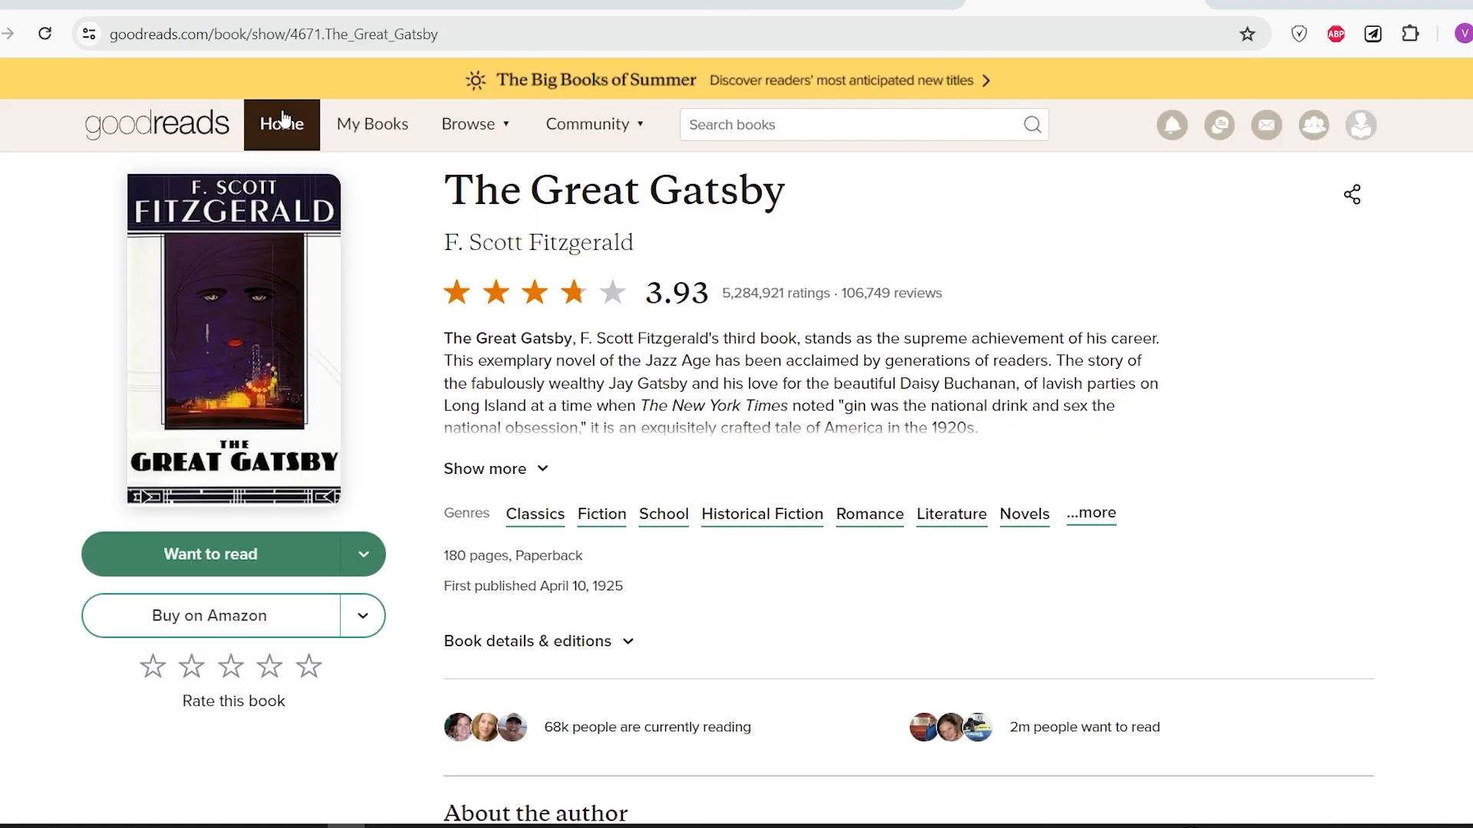
{"action": "left_click", "coordinate": [255, 40]}
{"action": "key", "text": "ctrl+c"}
{"action": "key", "text": "ctrl+shift+Tab"}
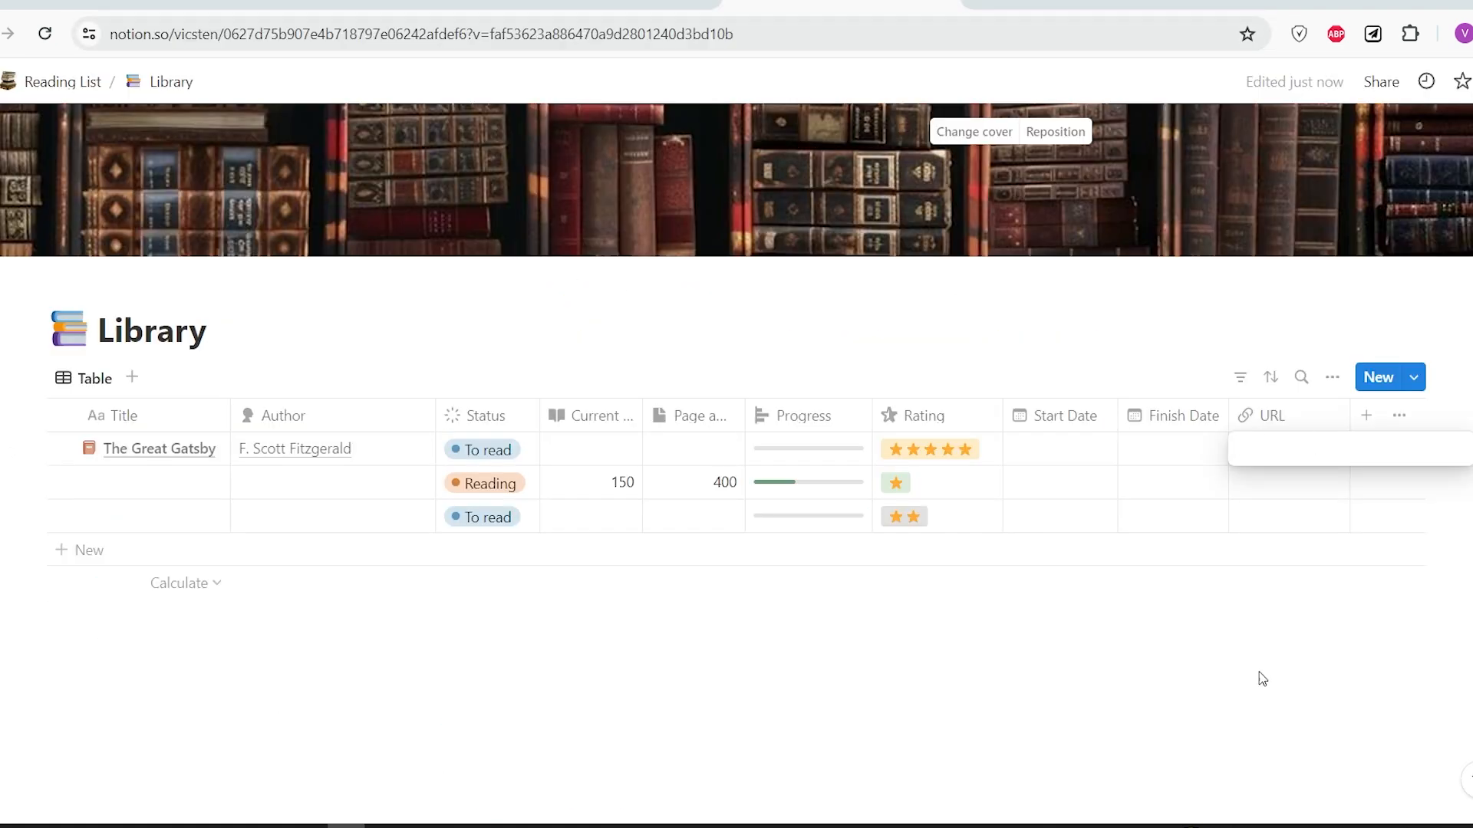
{"action": "key", "text": "ctrl+v"}
{"action": "key", "text": "Return"}
Turn off text wrapping for the URL column
{"action": "left_click", "coordinate": [1273, 415]}
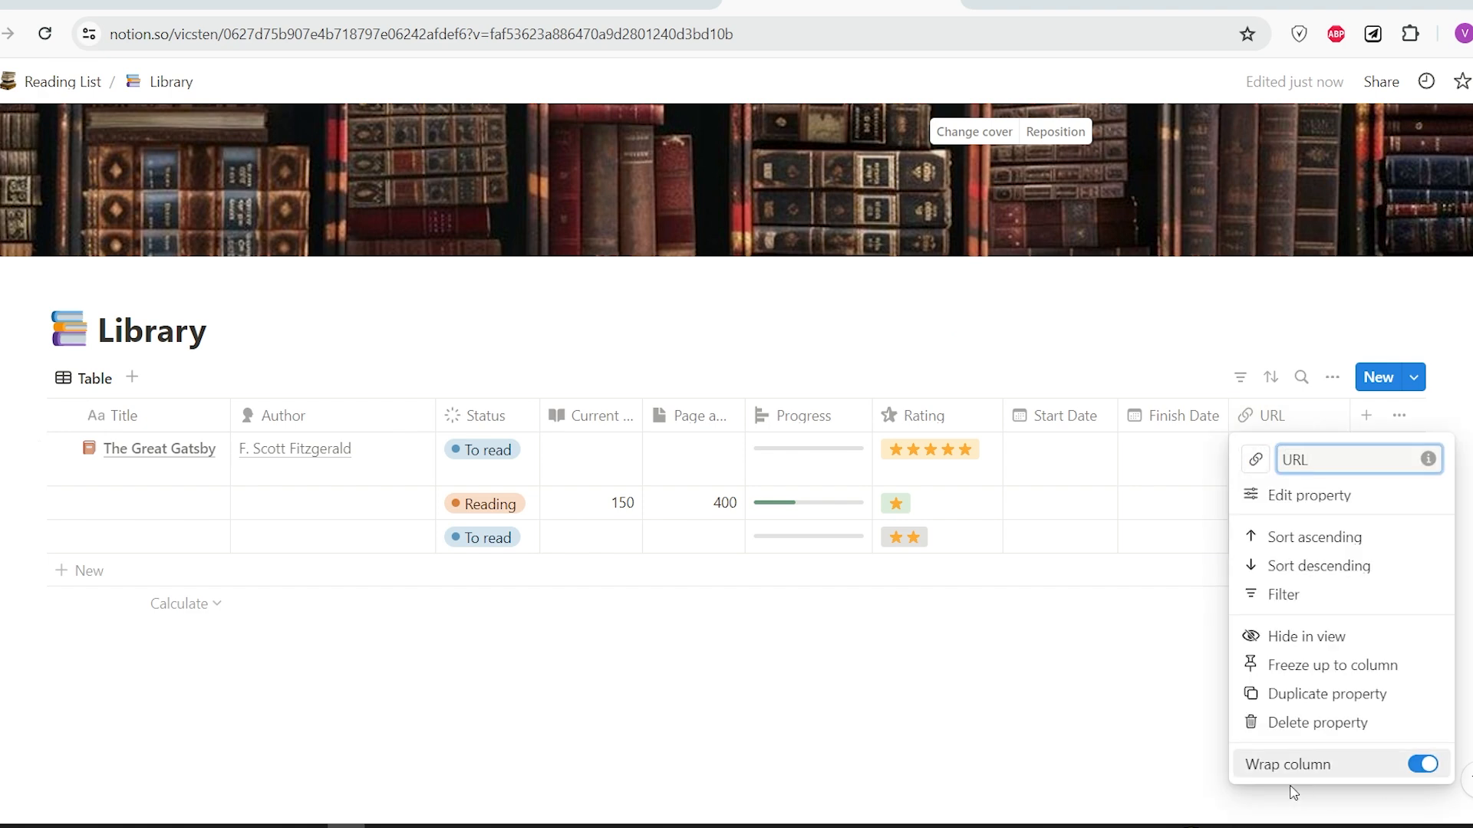
{"action": "left_click", "coordinate": [1425, 765]}
{"action": "left_click", "coordinate": [286, 780]}
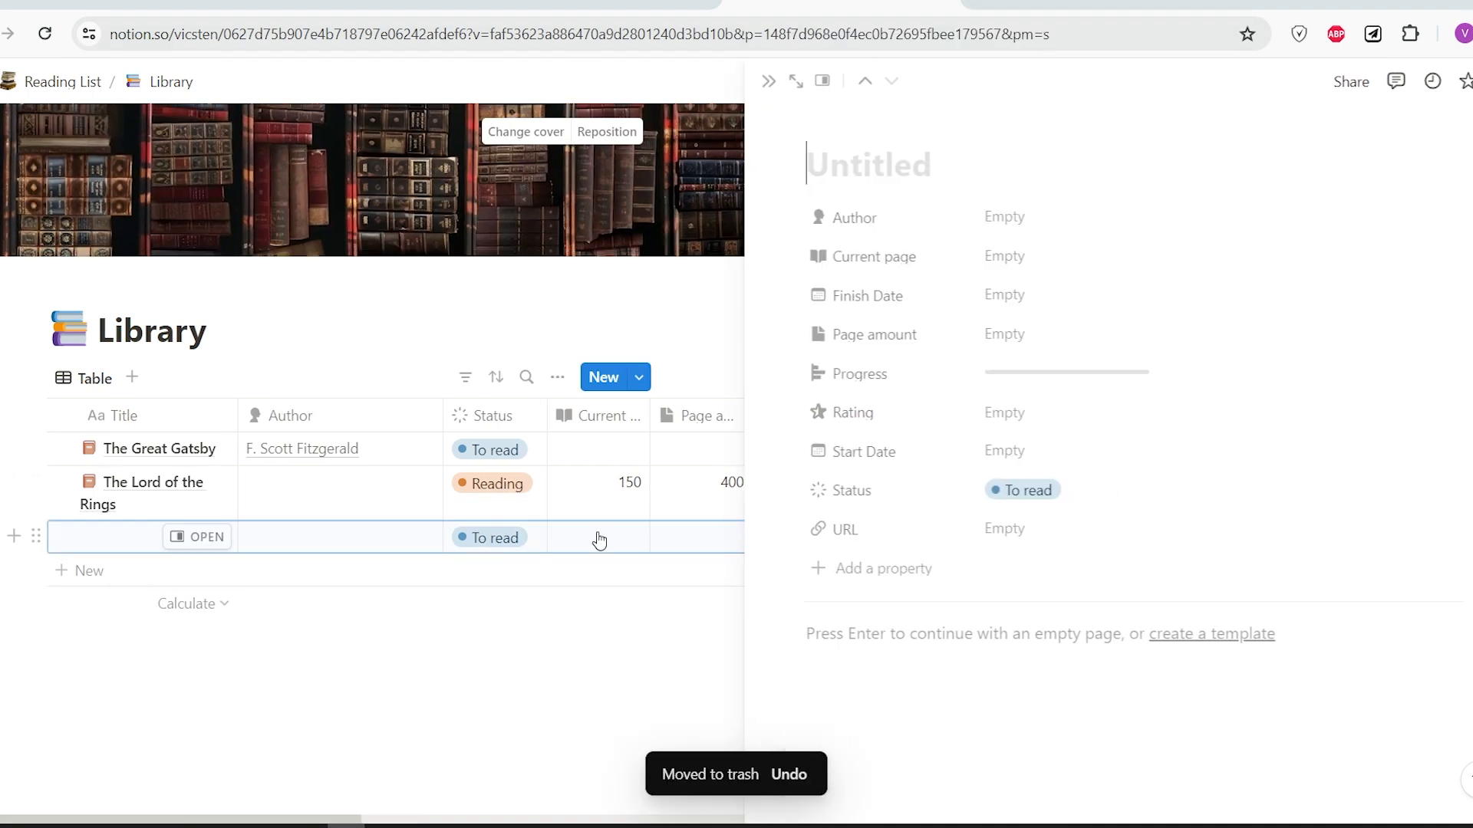
Create a Library page template from the empty third row's page and give it the red book emoji as icon
{"action": "left_click", "coordinate": [1173, 635]}
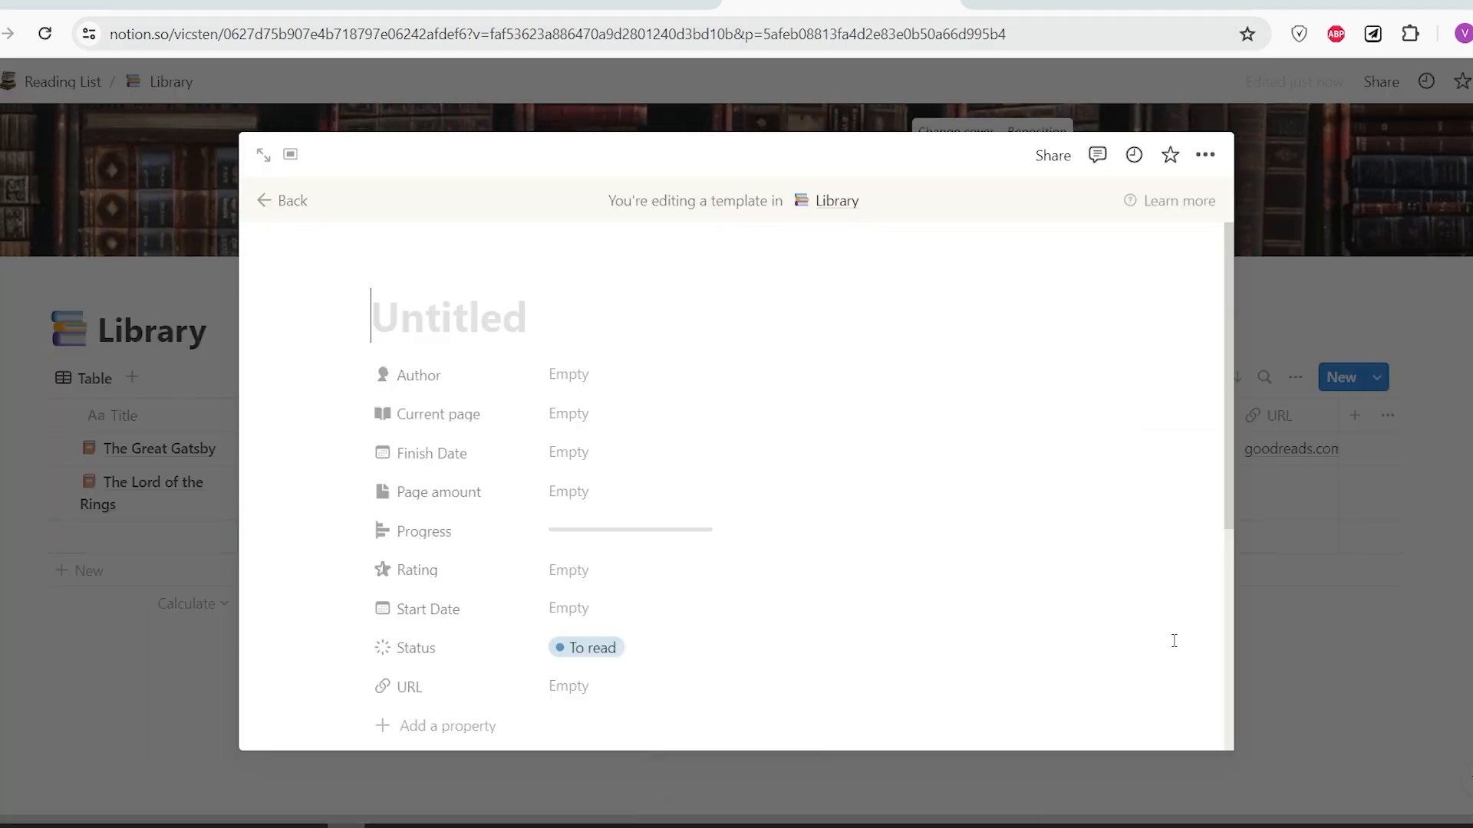
{"action": "left_click", "coordinate": [412, 360]}
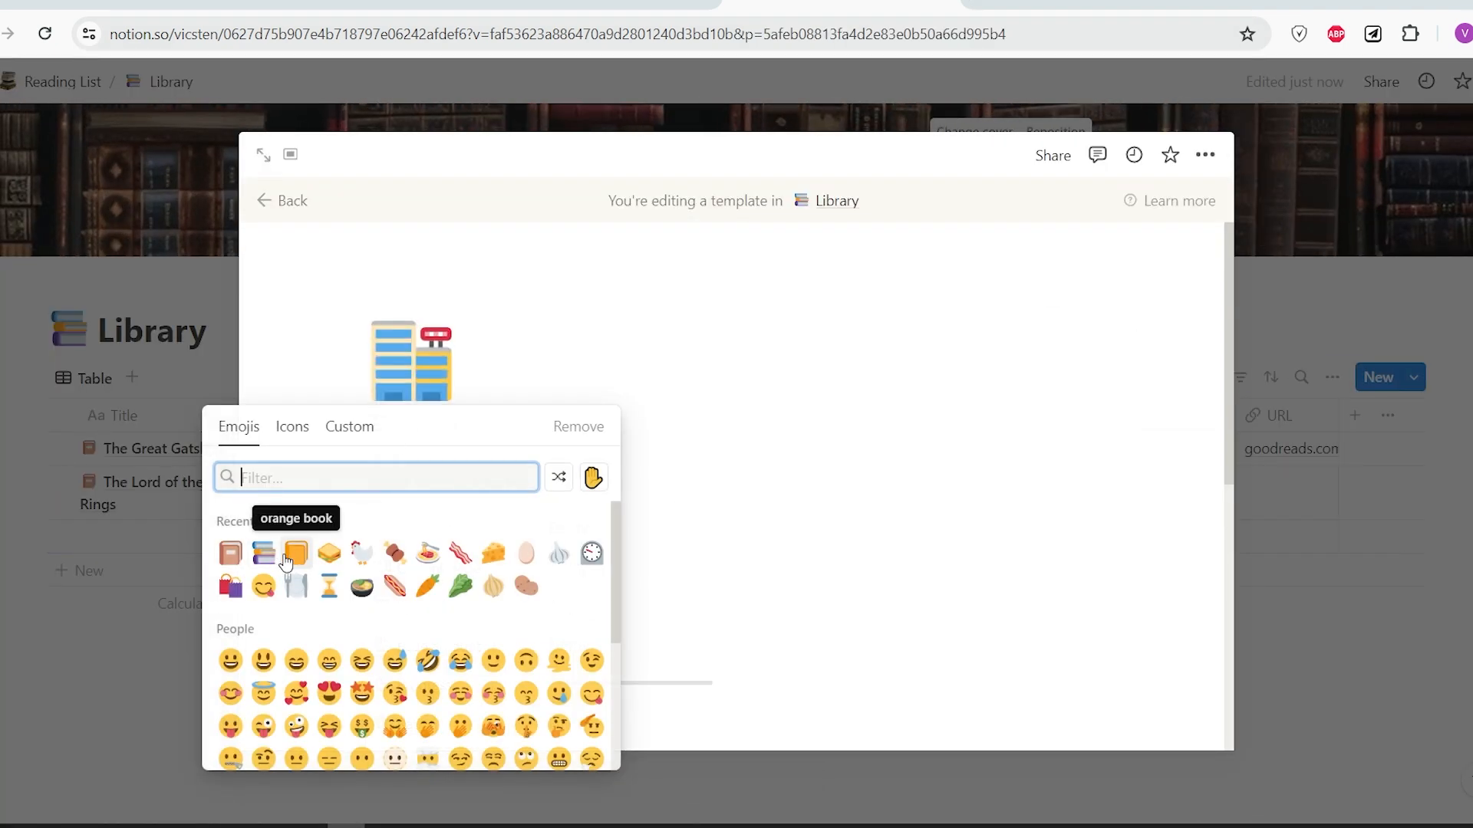
{"action": "left_click", "coordinate": [230, 553]}
{"action": "scroll", "coordinate": [782, 460], "scroll_direction": "down", "scroll_amount": 5}
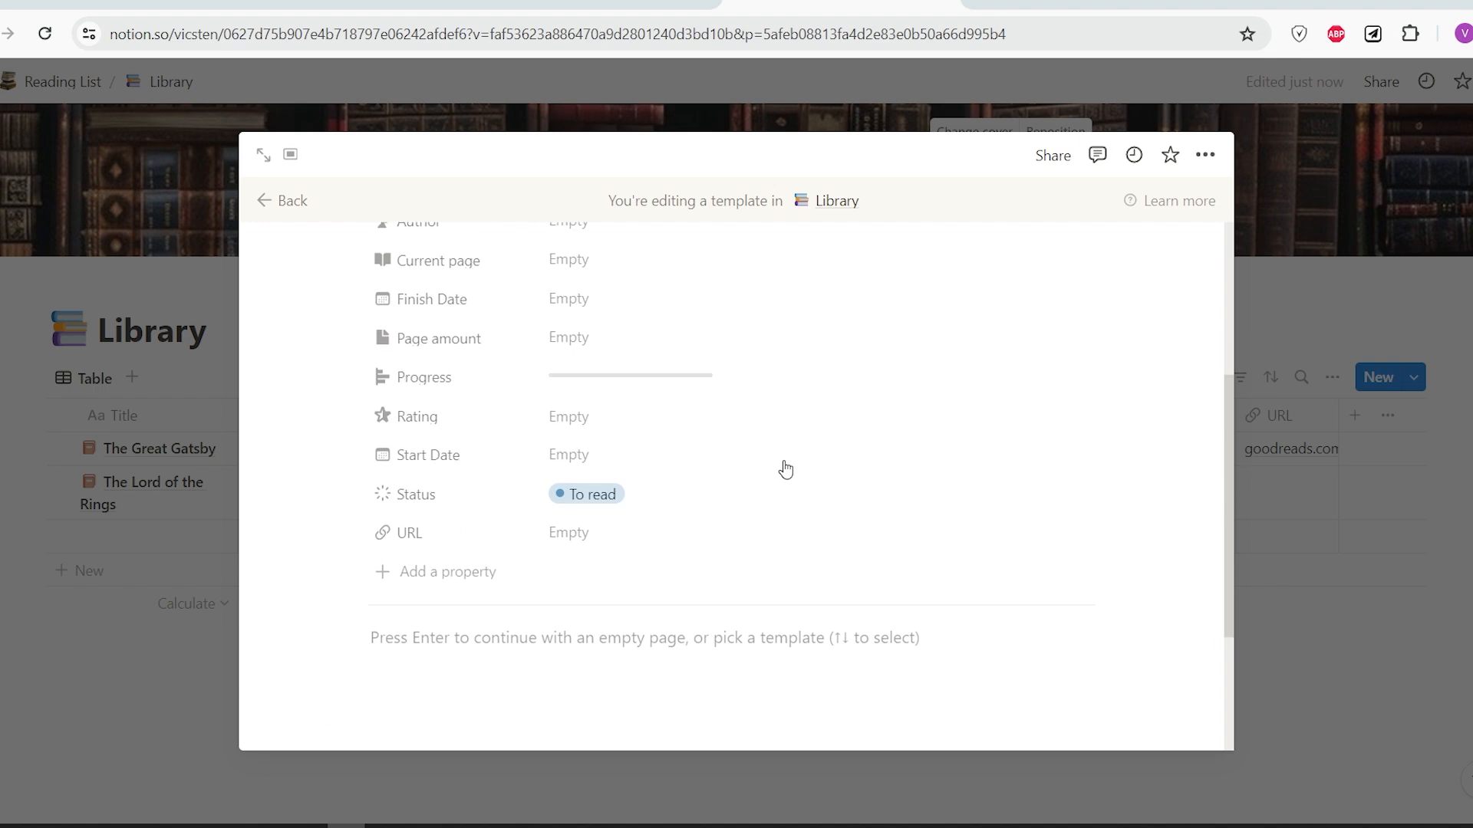
{"action": "scroll", "coordinate": [788, 470], "scroll_direction": "up", "scroll_amount": 5}
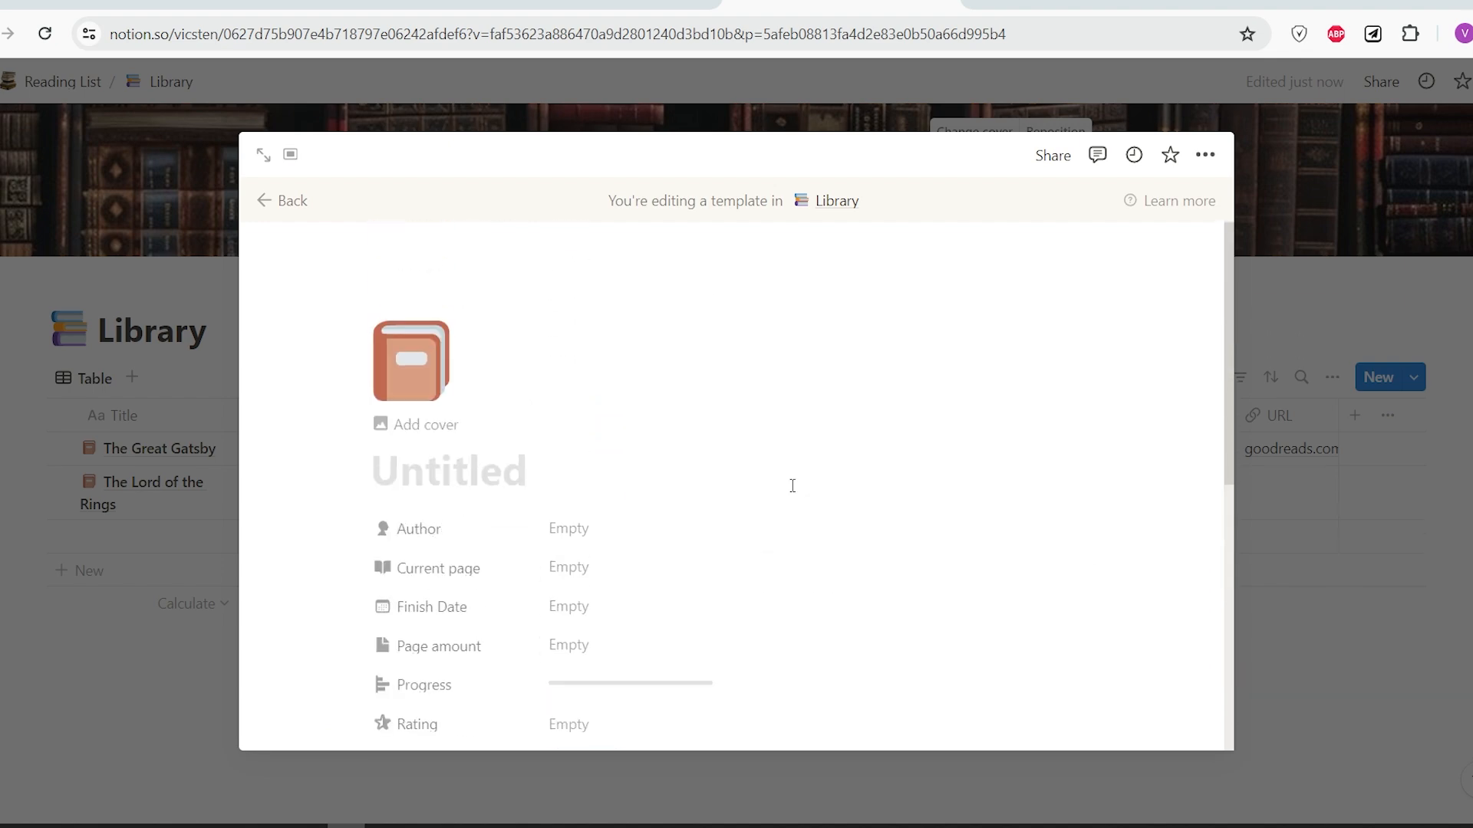
{"action": "left_click", "coordinate": [283, 200]}
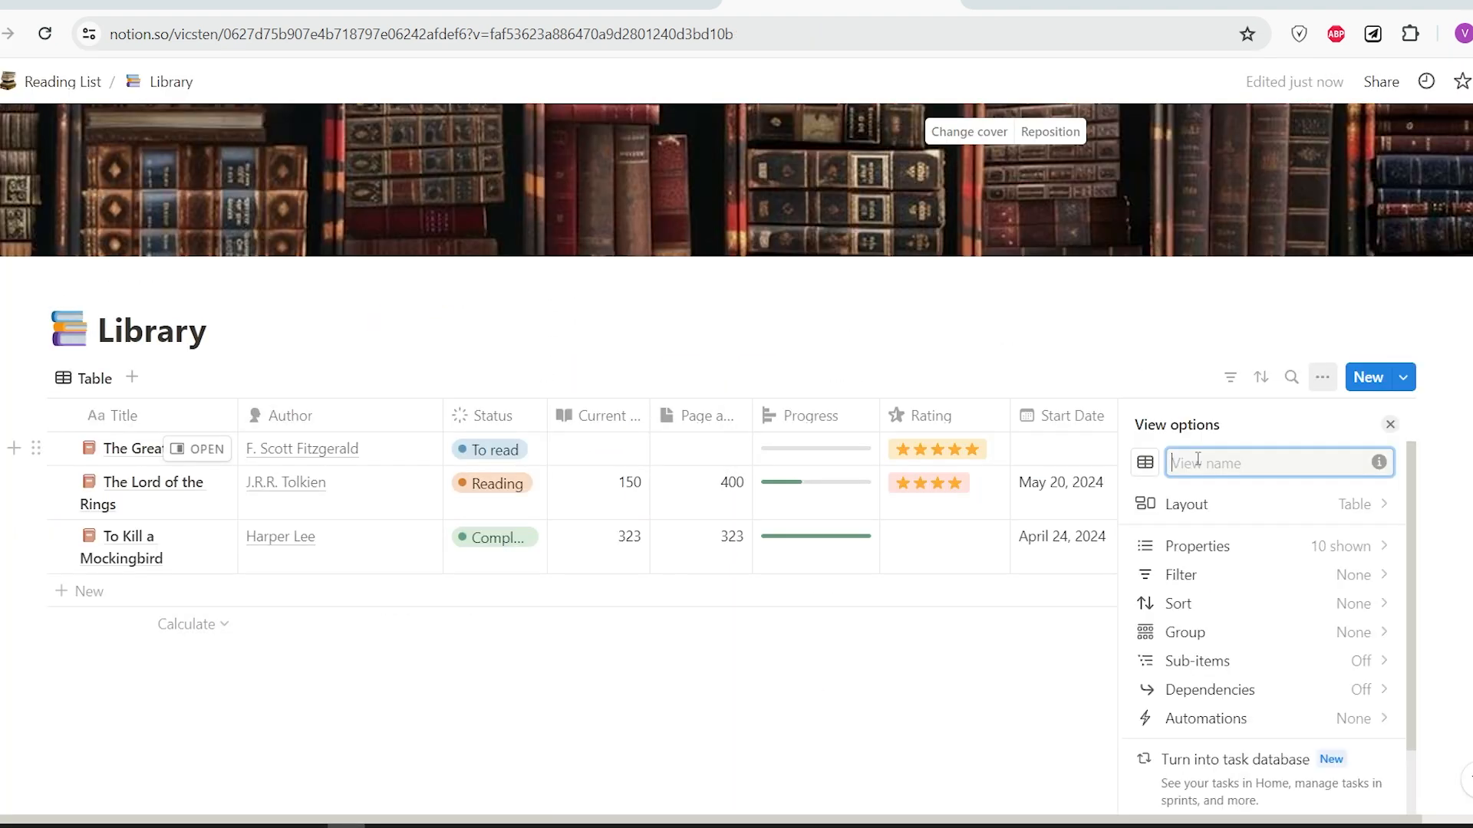
Rename the table view as All books and give it a book icon
{"action": "type", "text": "All Books"}
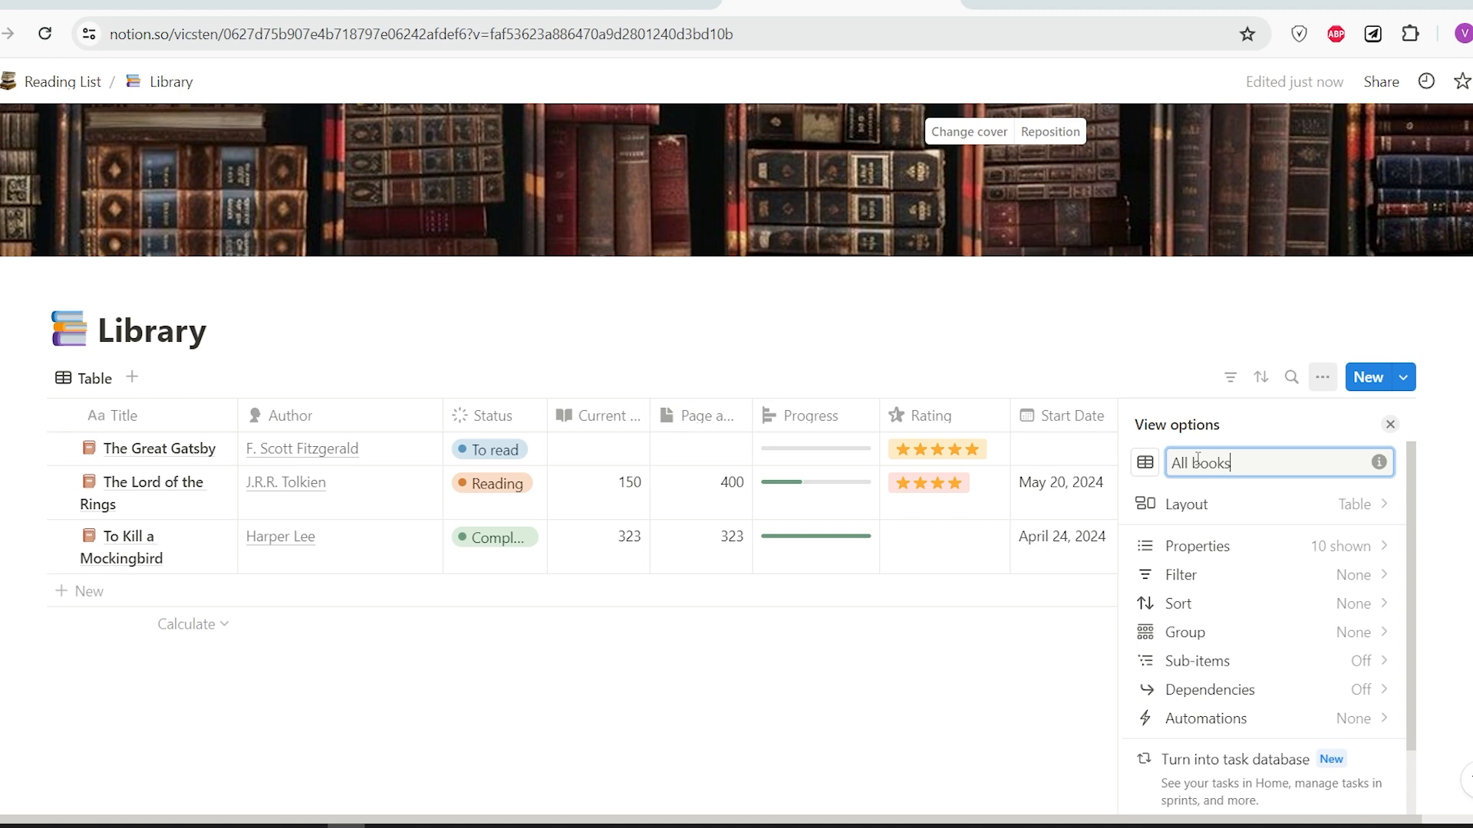
{"action": "left_click", "coordinate": [1145, 463]}
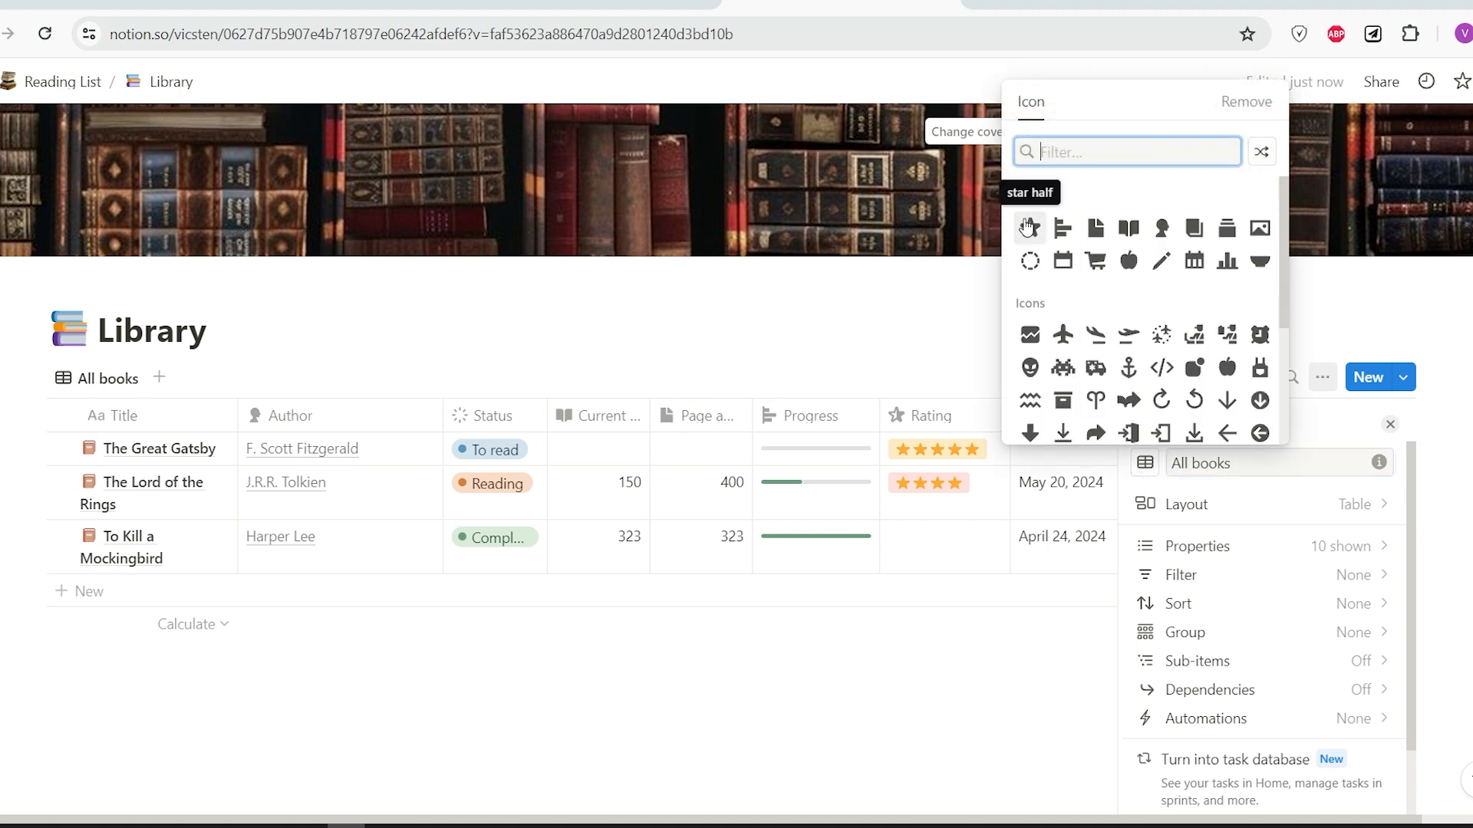
{"action": "left_click", "coordinate": [1193, 227]}
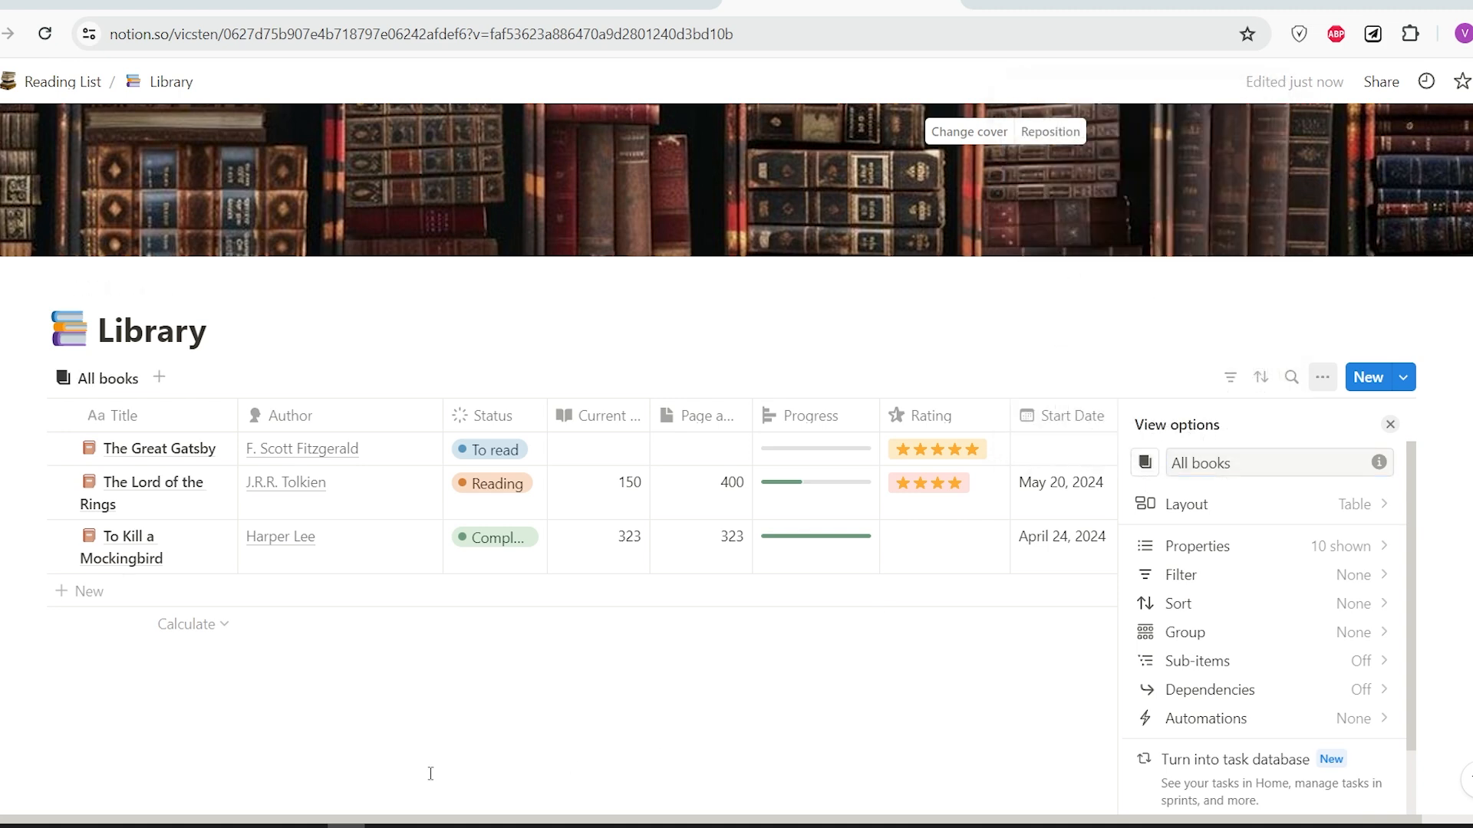
Add a Gallery view to the Library database with images fitted to the cards and page icons hidden
{"action": "left_click", "coordinate": [159, 378]}
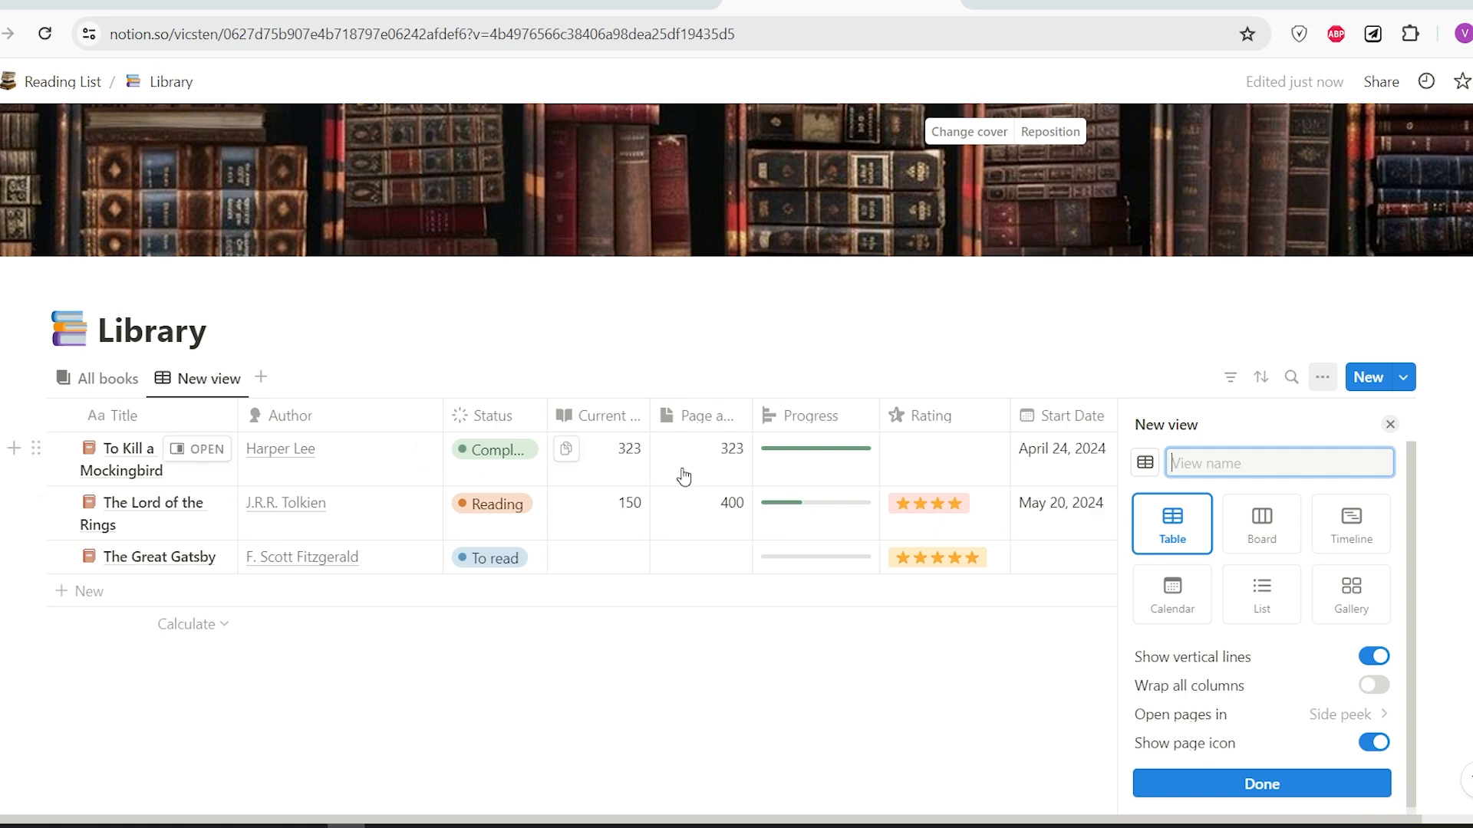
{"action": "left_click", "coordinate": [1344, 610]}
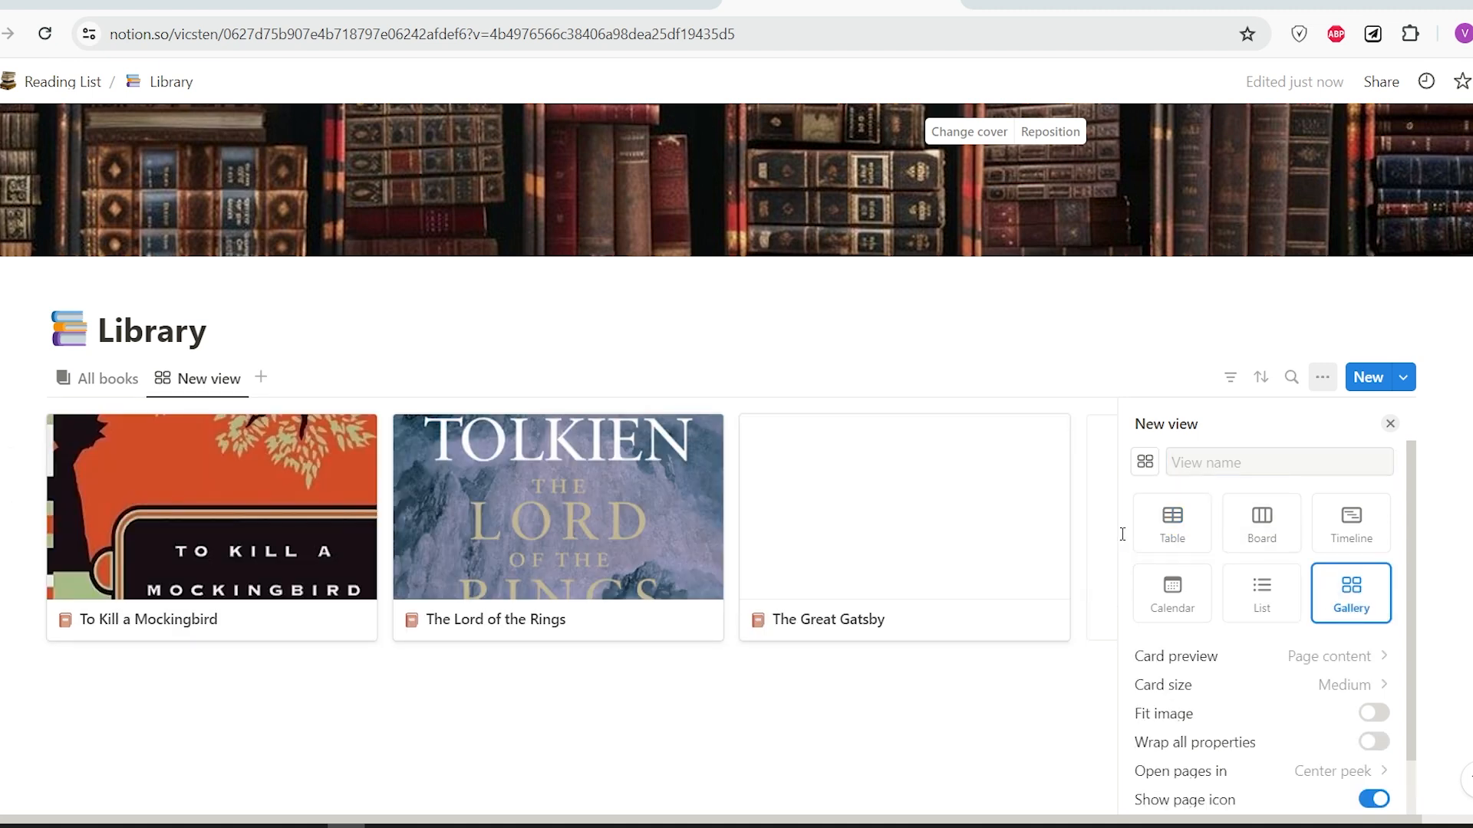
{"action": "scroll", "coordinate": [1381, 643], "scroll_direction": "down", "scroll_amount": 1}
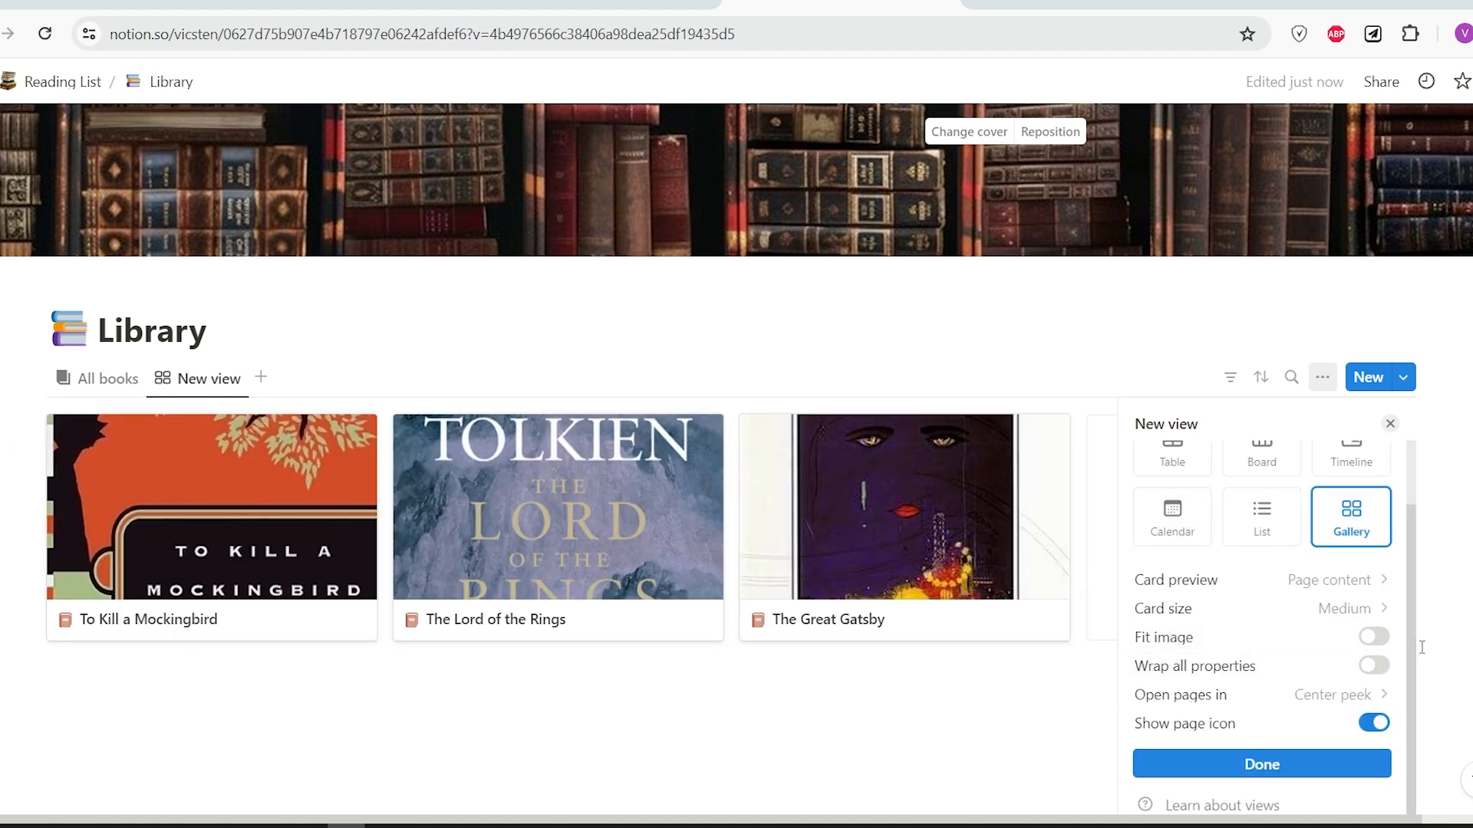
{"action": "left_click", "coordinate": [1377, 638]}
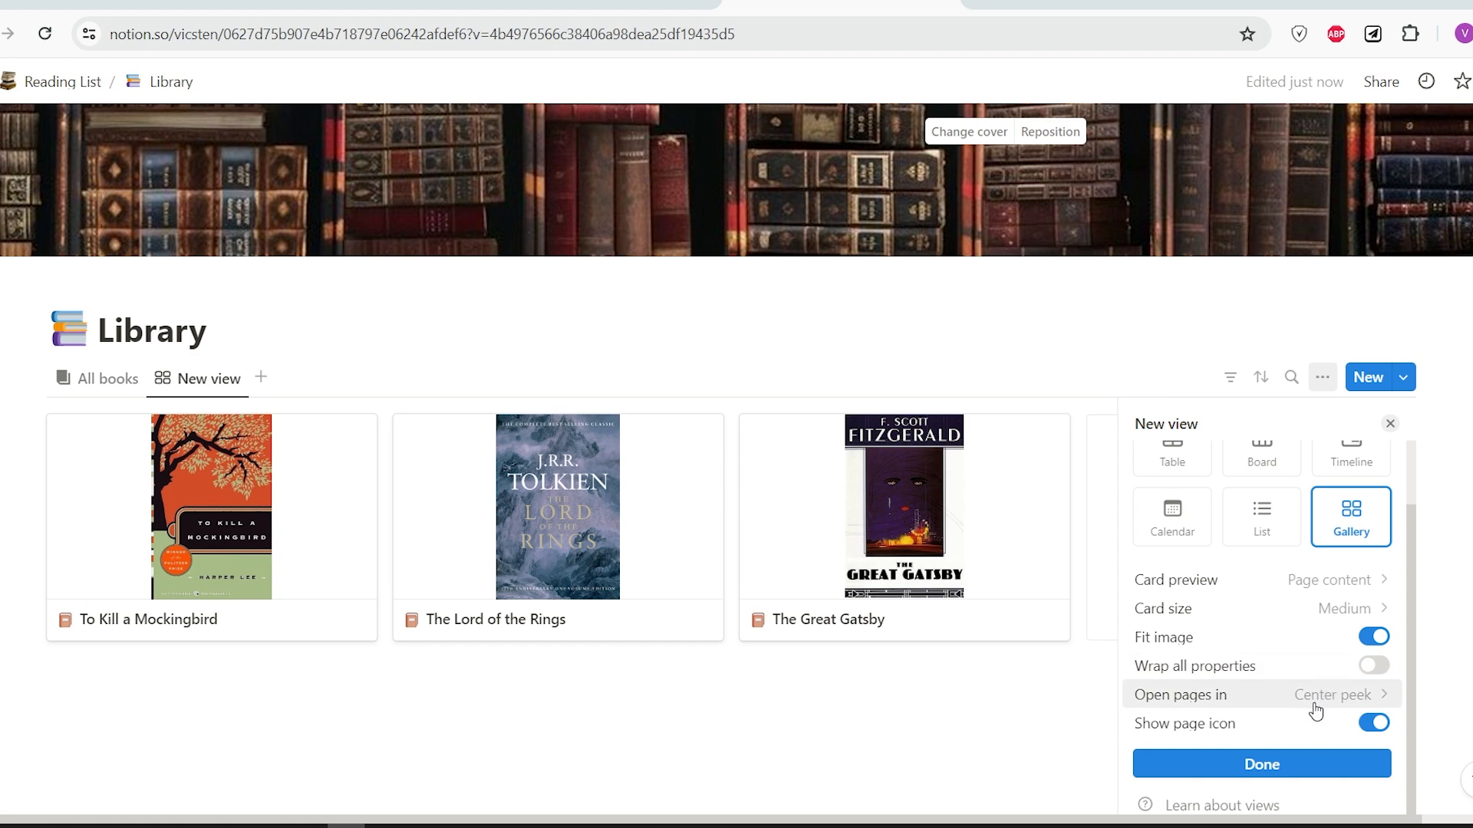
{"action": "left_click", "coordinate": [1376, 723]}
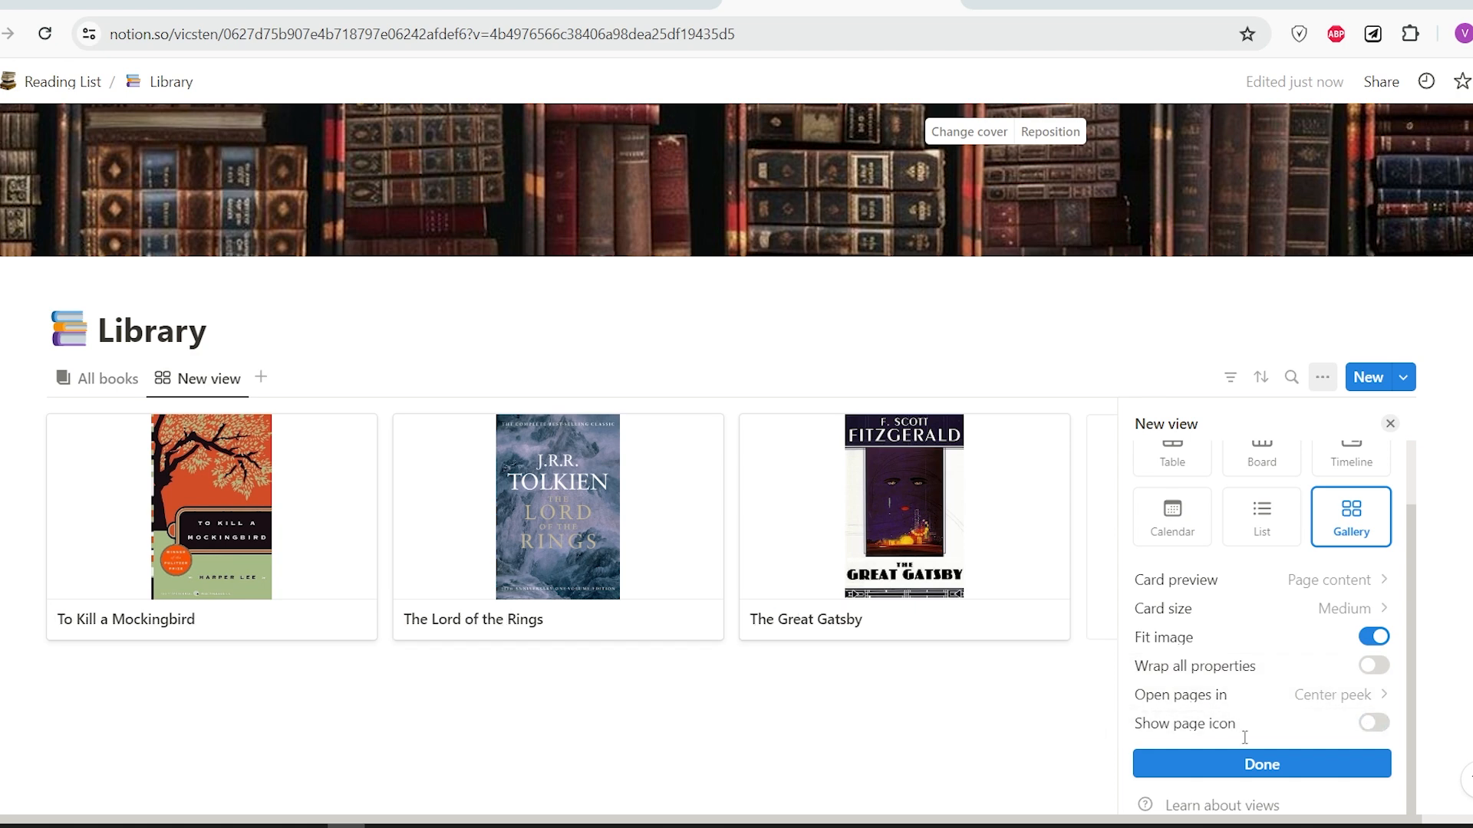
{"action": "left_click", "coordinate": [1185, 767]}
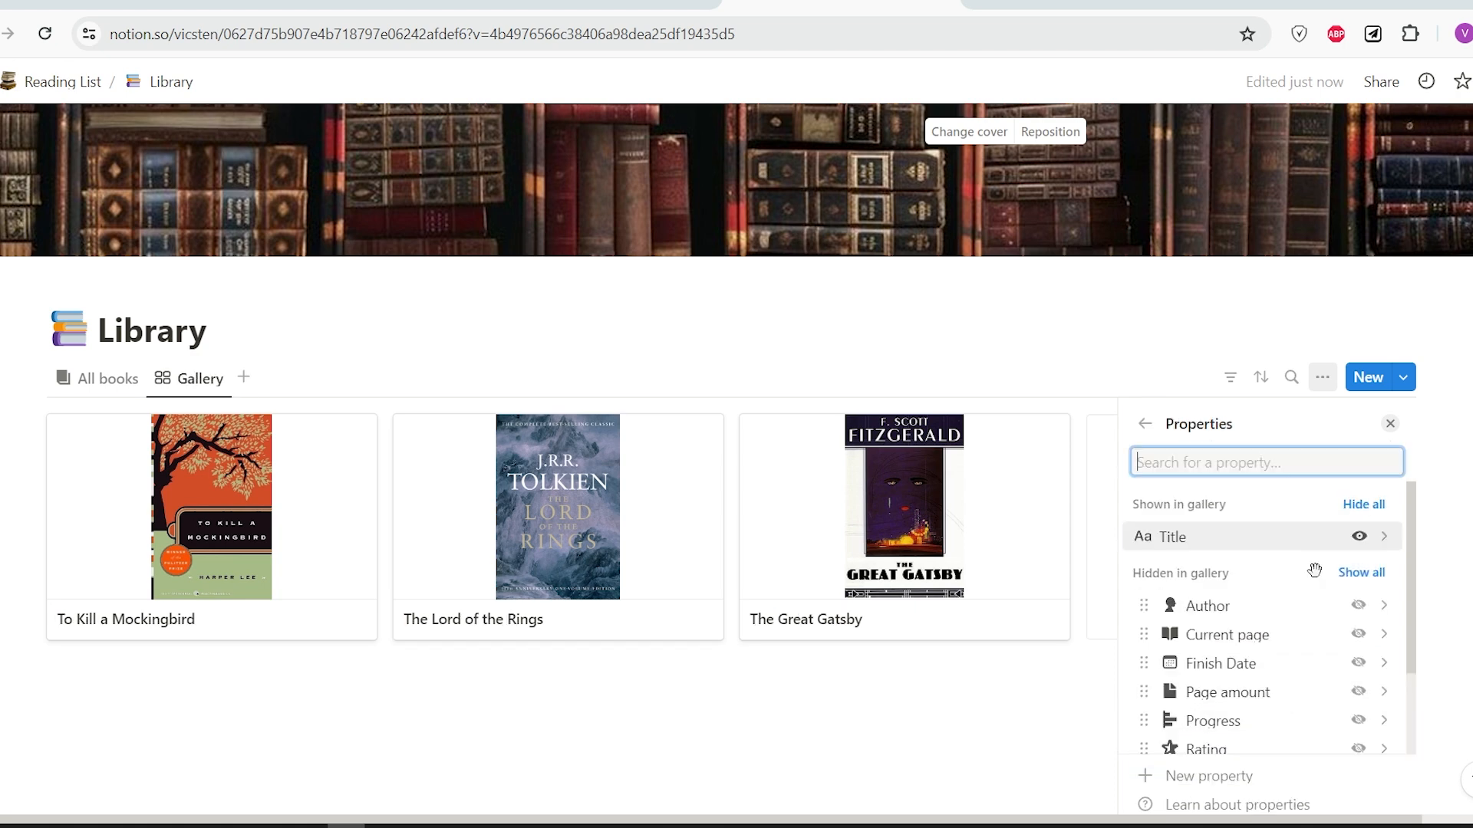
Show the Status property on the book cards in the Gallery view
{"action": "scroll", "coordinate": [1331, 694], "scroll_direction": "down", "scroll_amount": 2}
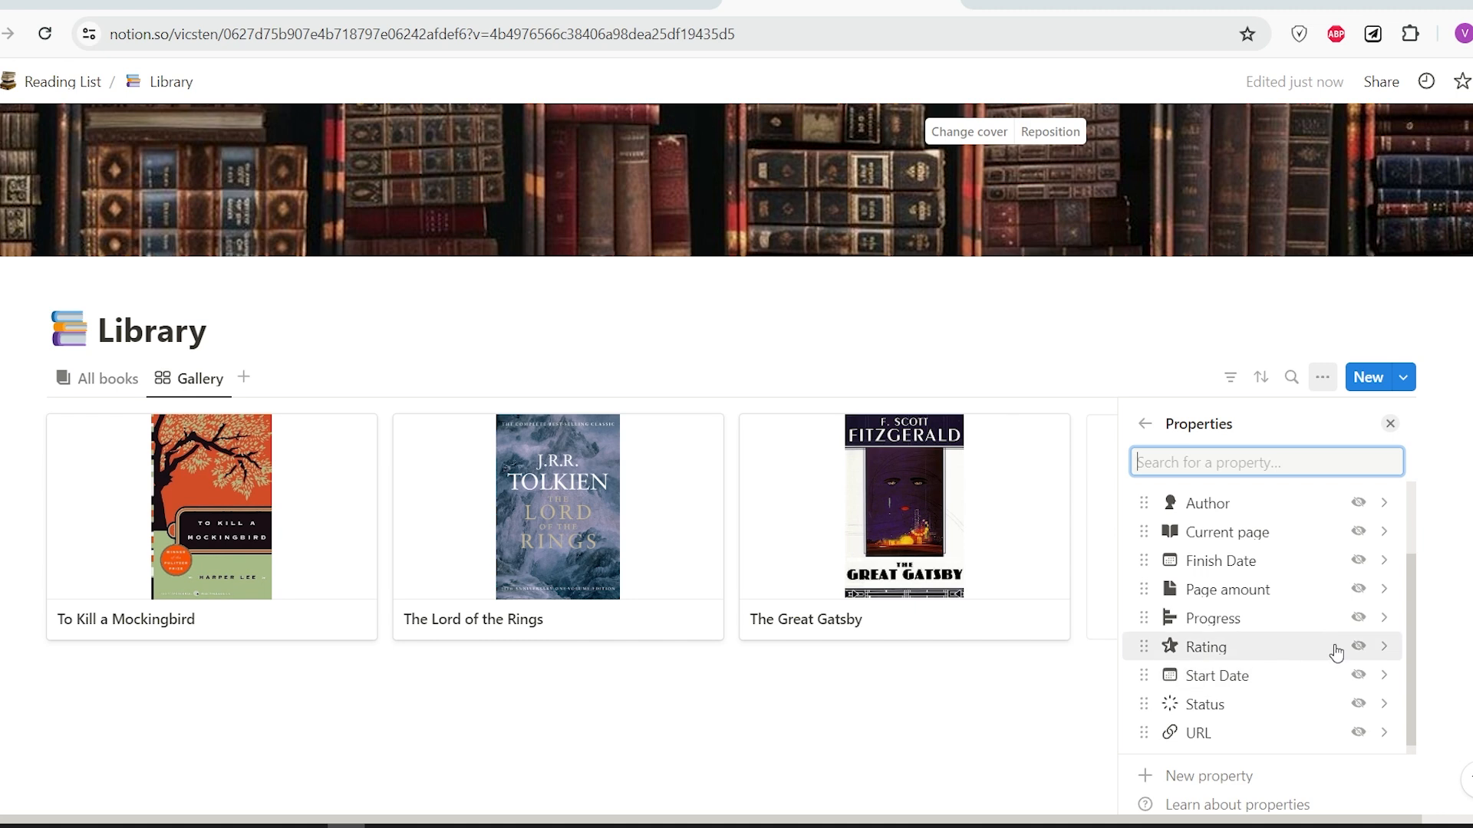
{"action": "left_click", "coordinate": [1358, 705]}
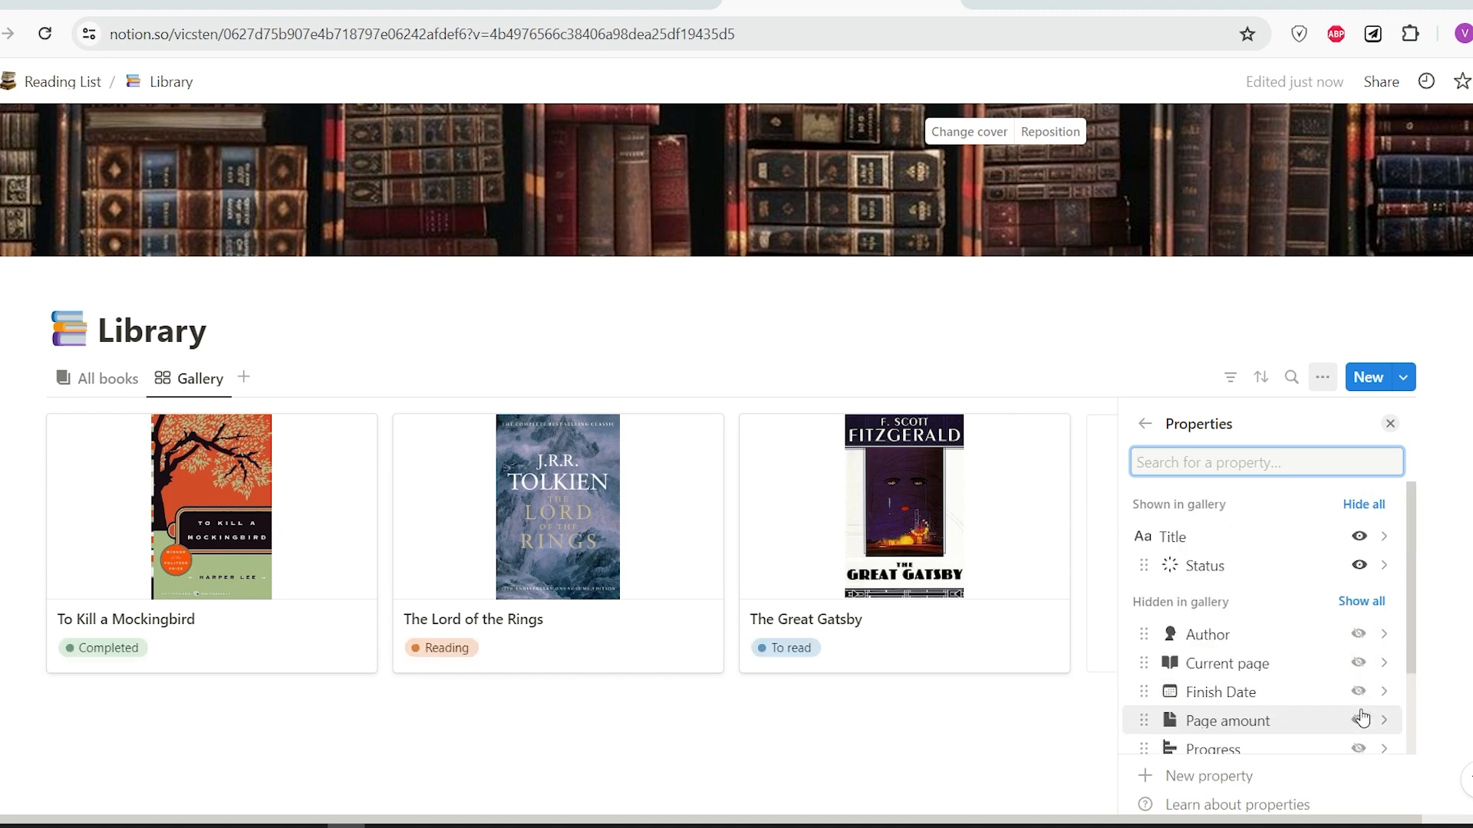
Add a second Gallery view to the Library database with page icons hidden
{"action": "left_click", "coordinate": [243, 377]}
{"action": "left_click", "coordinate": [243, 377]}
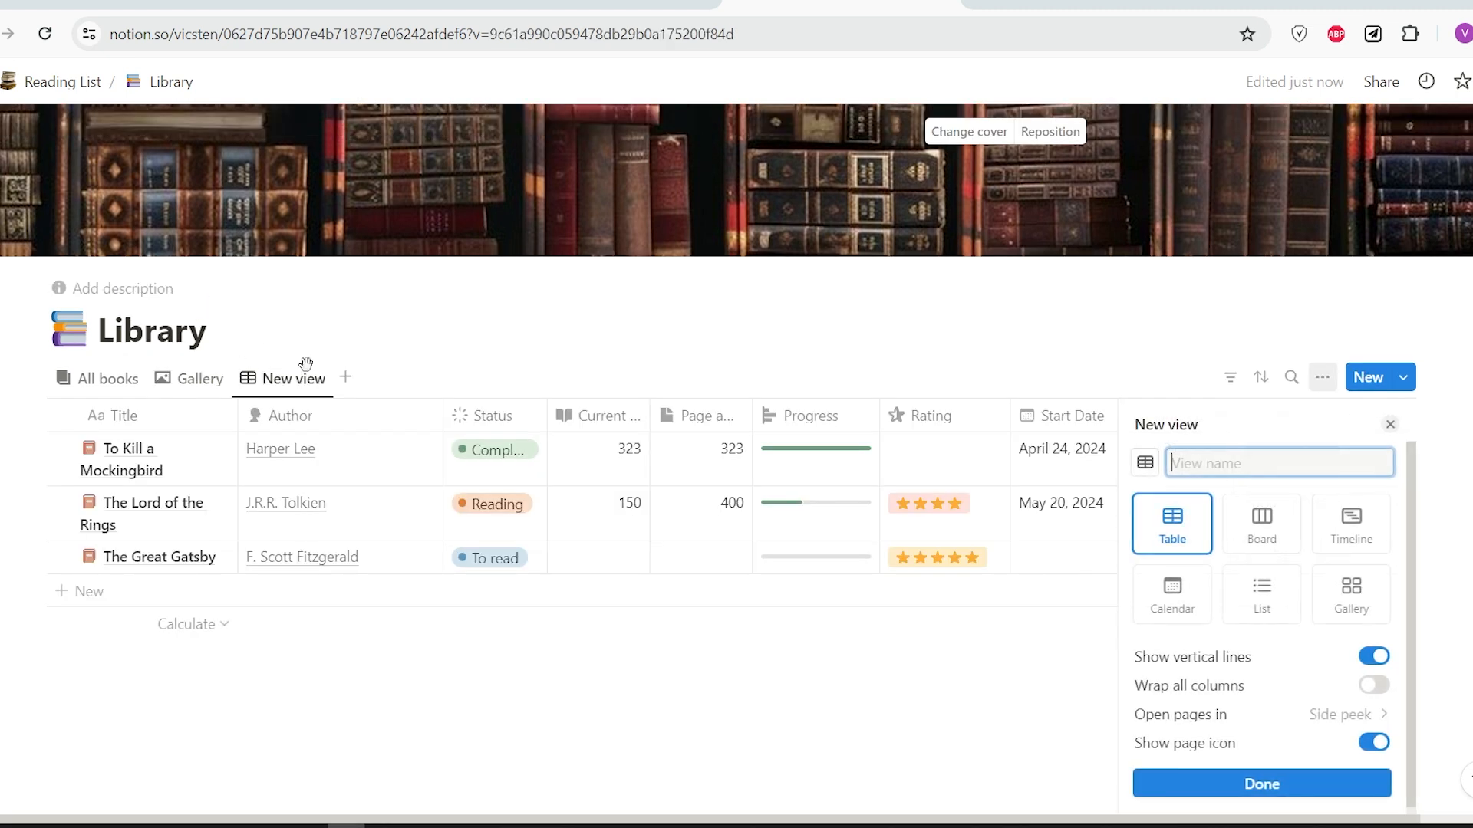
{"action": "left_click", "coordinate": [1352, 605]}
{"action": "scroll", "coordinate": [1369, 645], "scroll_direction": "down", "scroll_amount": 1}
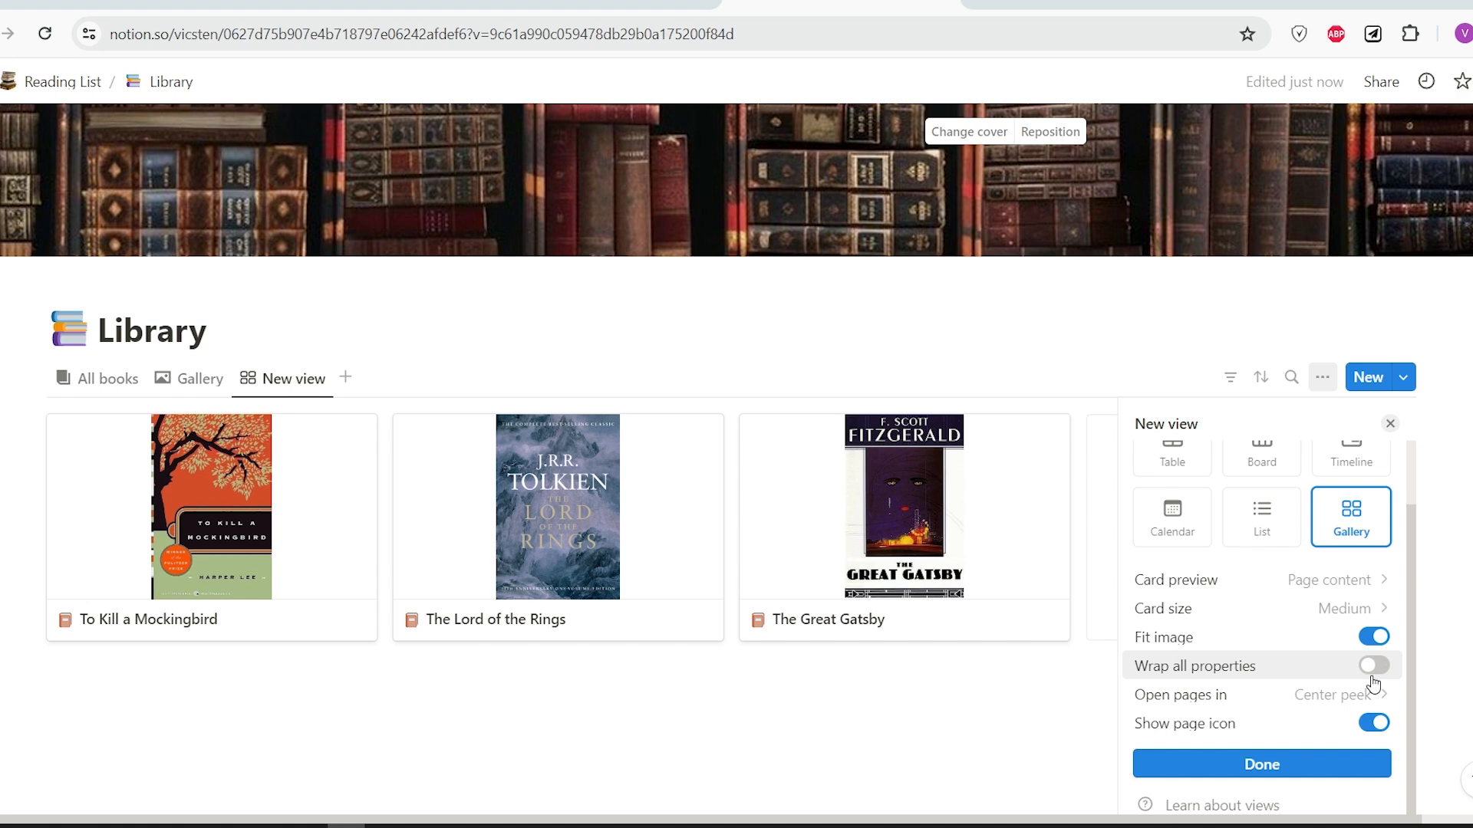
{"action": "left_click", "coordinate": [1375, 728]}
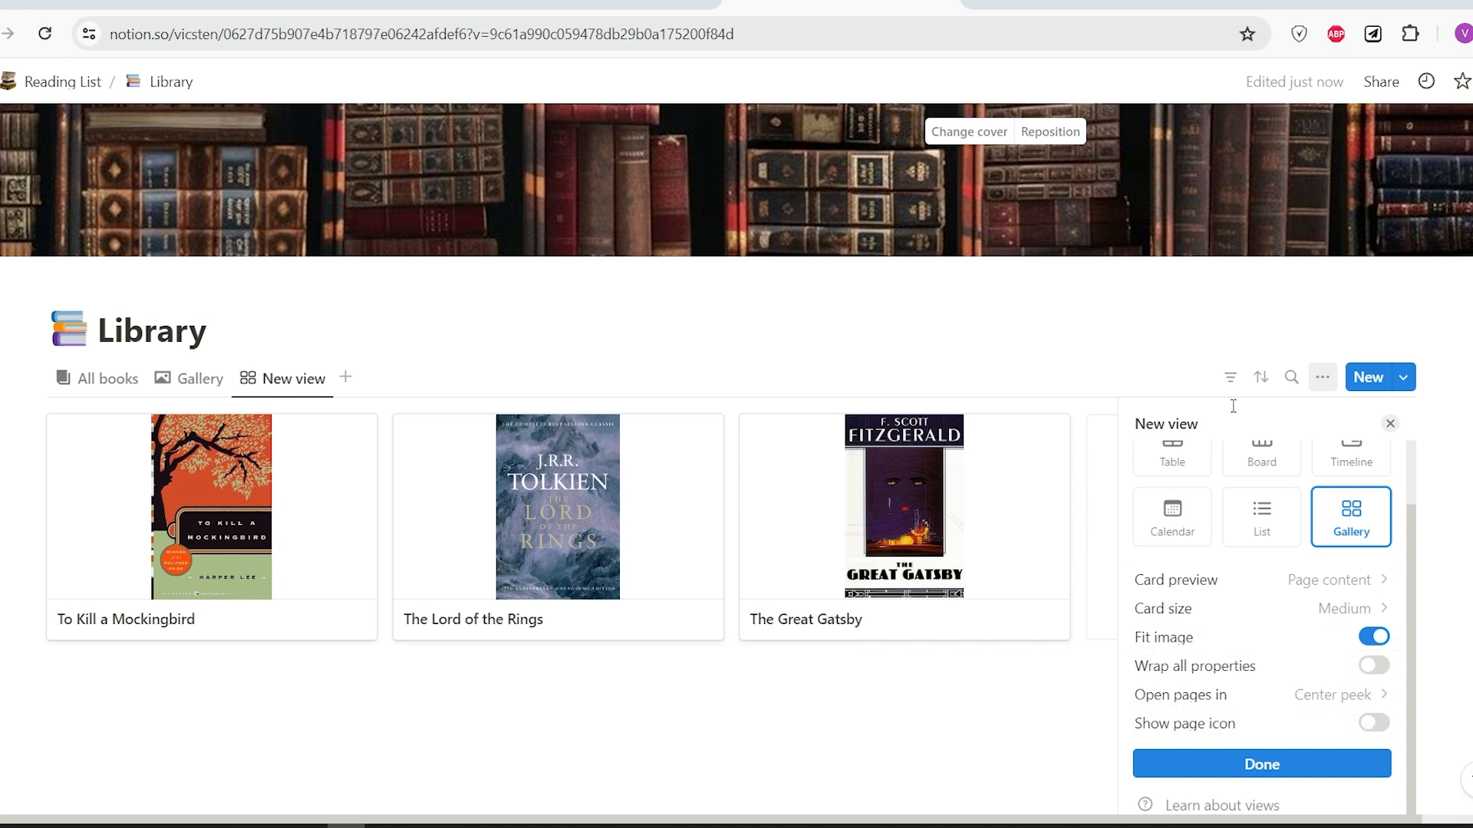
Filter the new gallery view by Status, including the whole In progress group
{"action": "left_click", "coordinate": [1270, 380]}
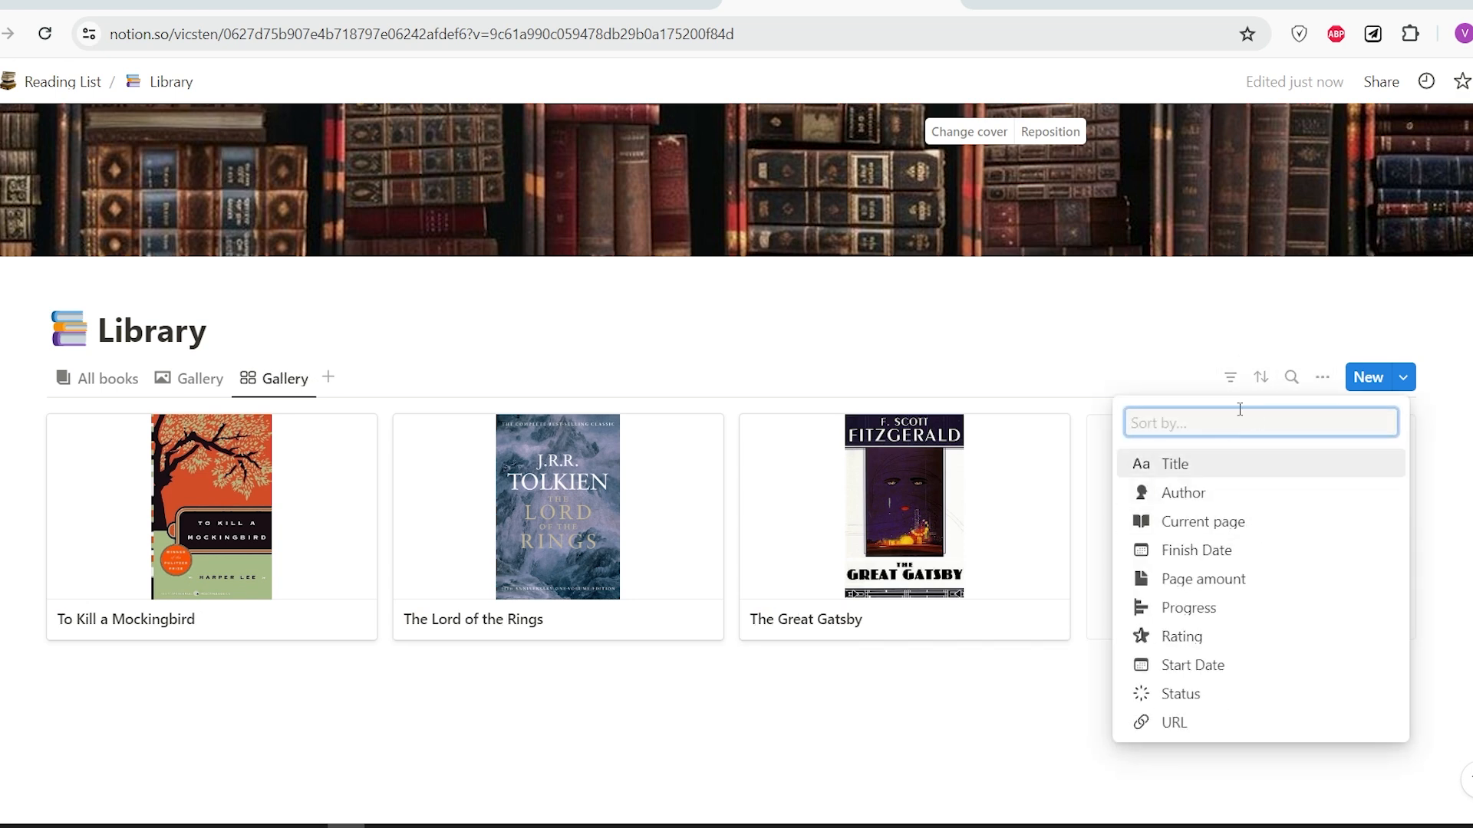
{"action": "left_click", "coordinate": [1230, 377]}
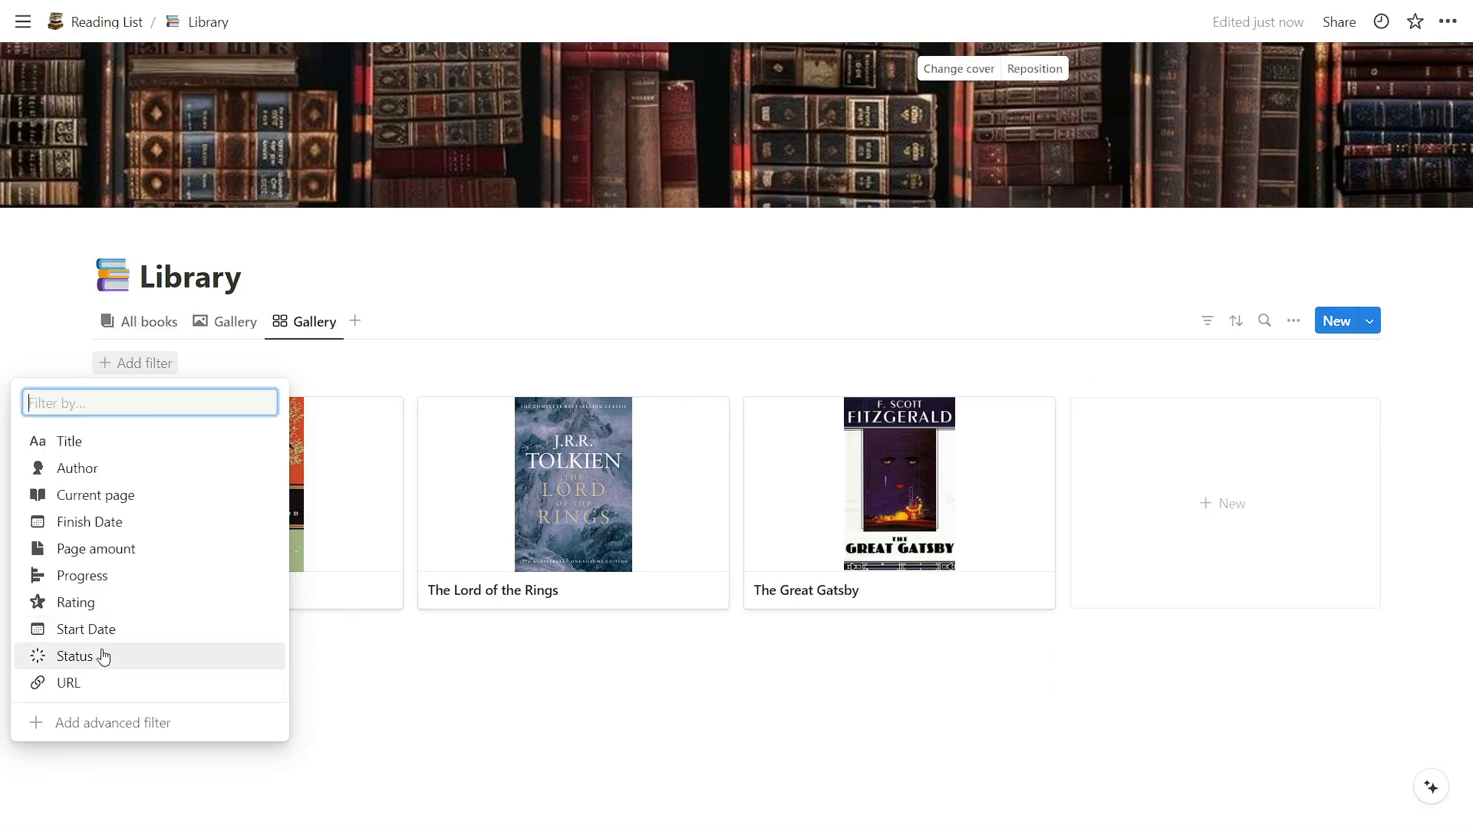
{"action": "left_click", "coordinate": [102, 657]}
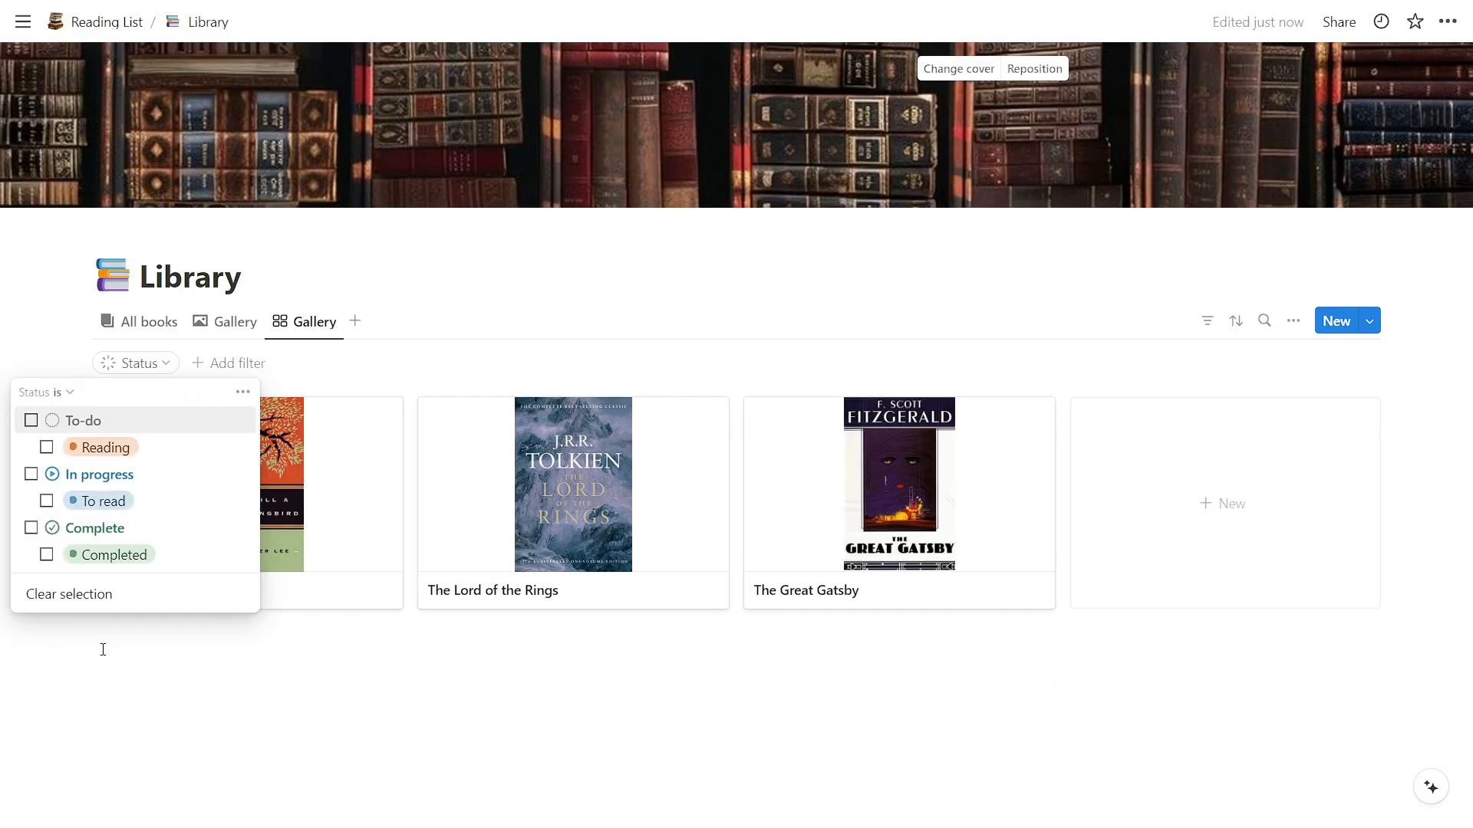
{"action": "left_click", "coordinate": [30, 474]}
{"action": "left_click", "coordinate": [535, 685]}
Rename the filtered gallery view as Reading and give it an open book icon
{"action": "left_click", "coordinate": [1294, 320]}
{"action": "type", "text": "Re"}
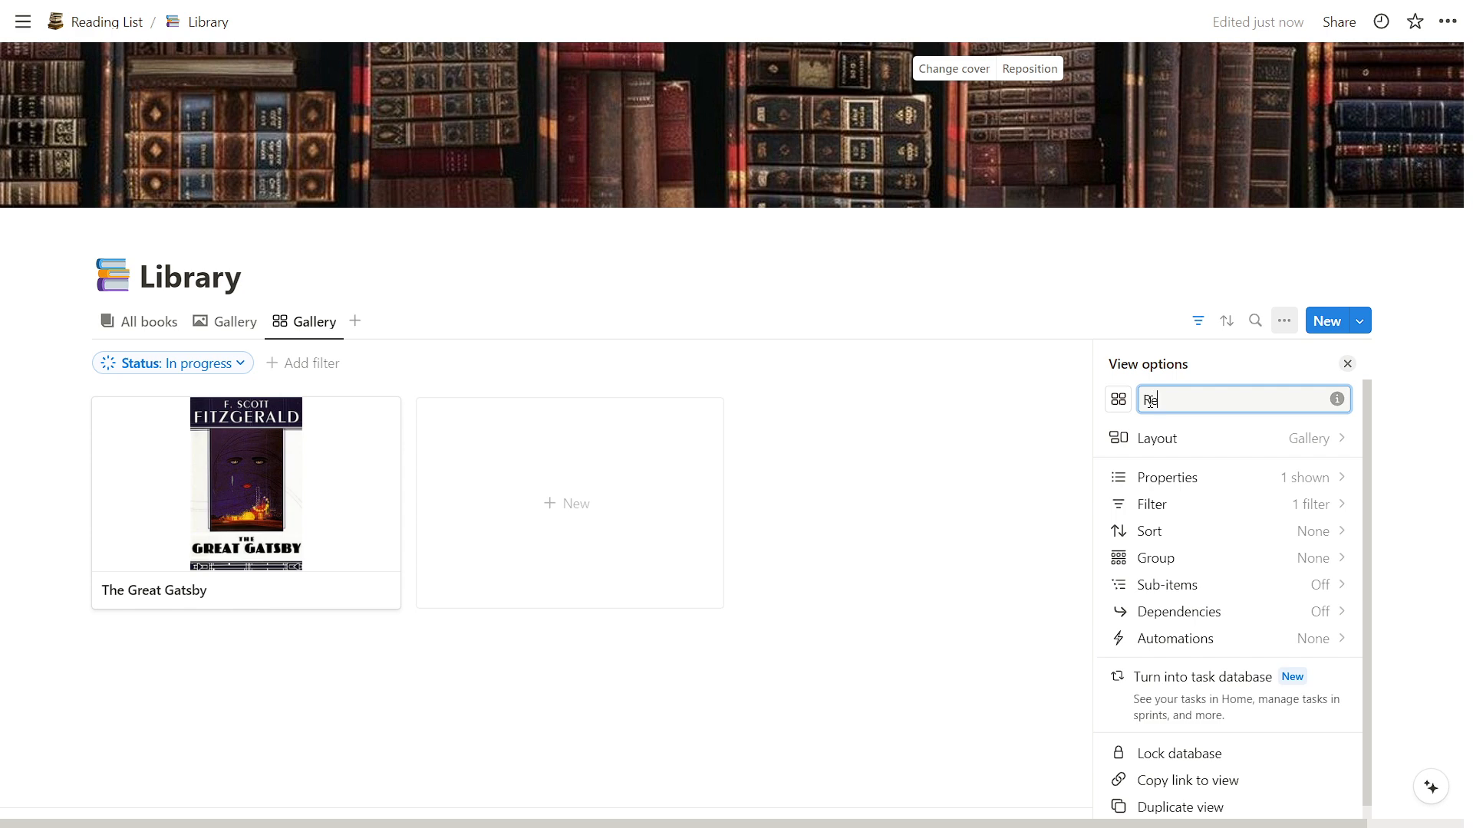
{"action": "type", "text": "ading"}
{"action": "left_click", "coordinate": [1158, 399]}
{"action": "type", "text": "a"}
{"action": "left_click", "coordinate": [1118, 400]}
{"action": "left_click", "coordinate": [1043, 617]}
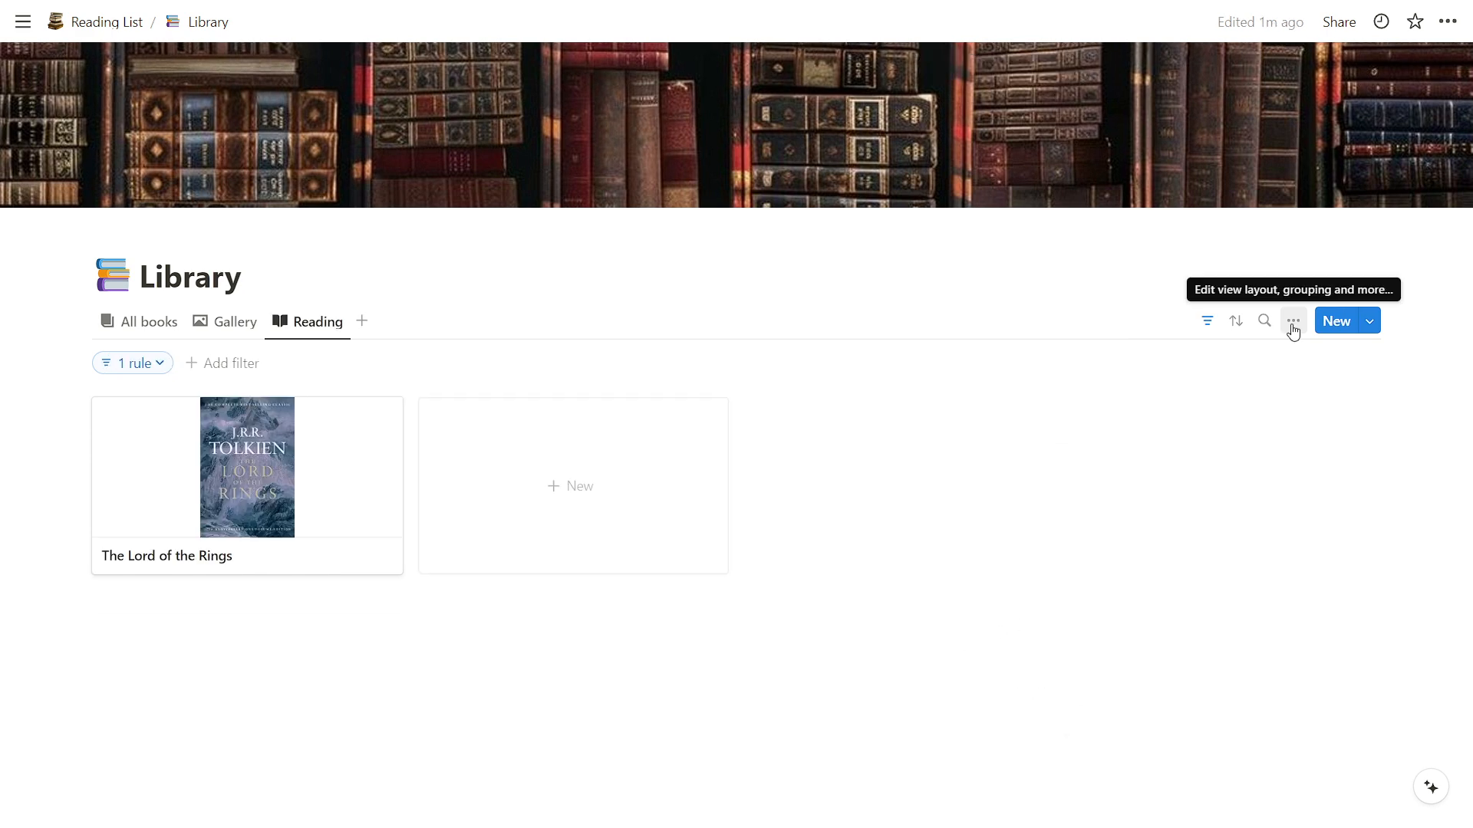
Show the Progress property on the Reading view's cards and return to the All books view
{"action": "left_click", "coordinate": [1293, 322]}
{"action": "left_click", "coordinate": [1304, 477]}
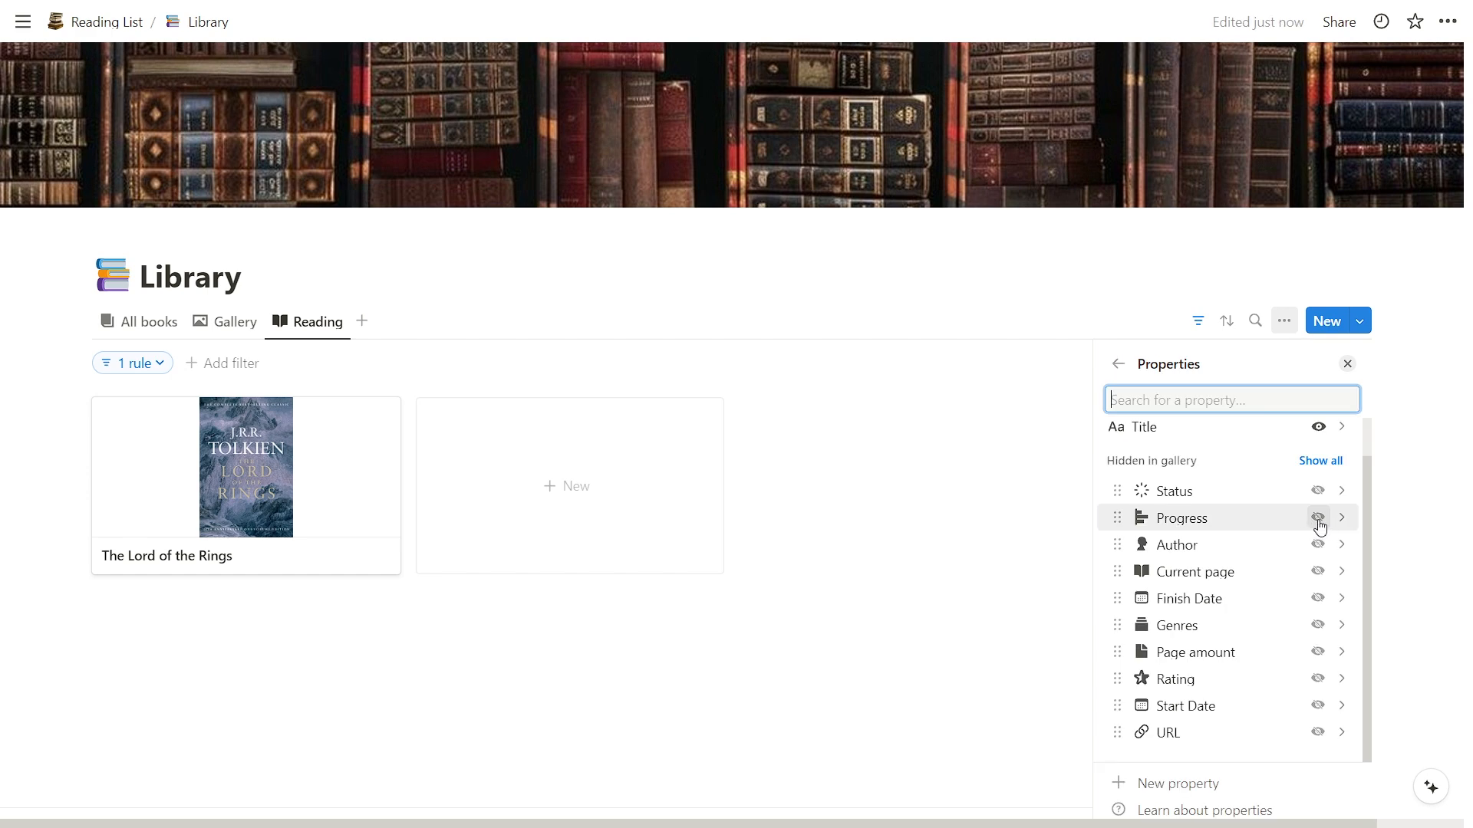
{"action": "left_click", "coordinate": [1317, 519]}
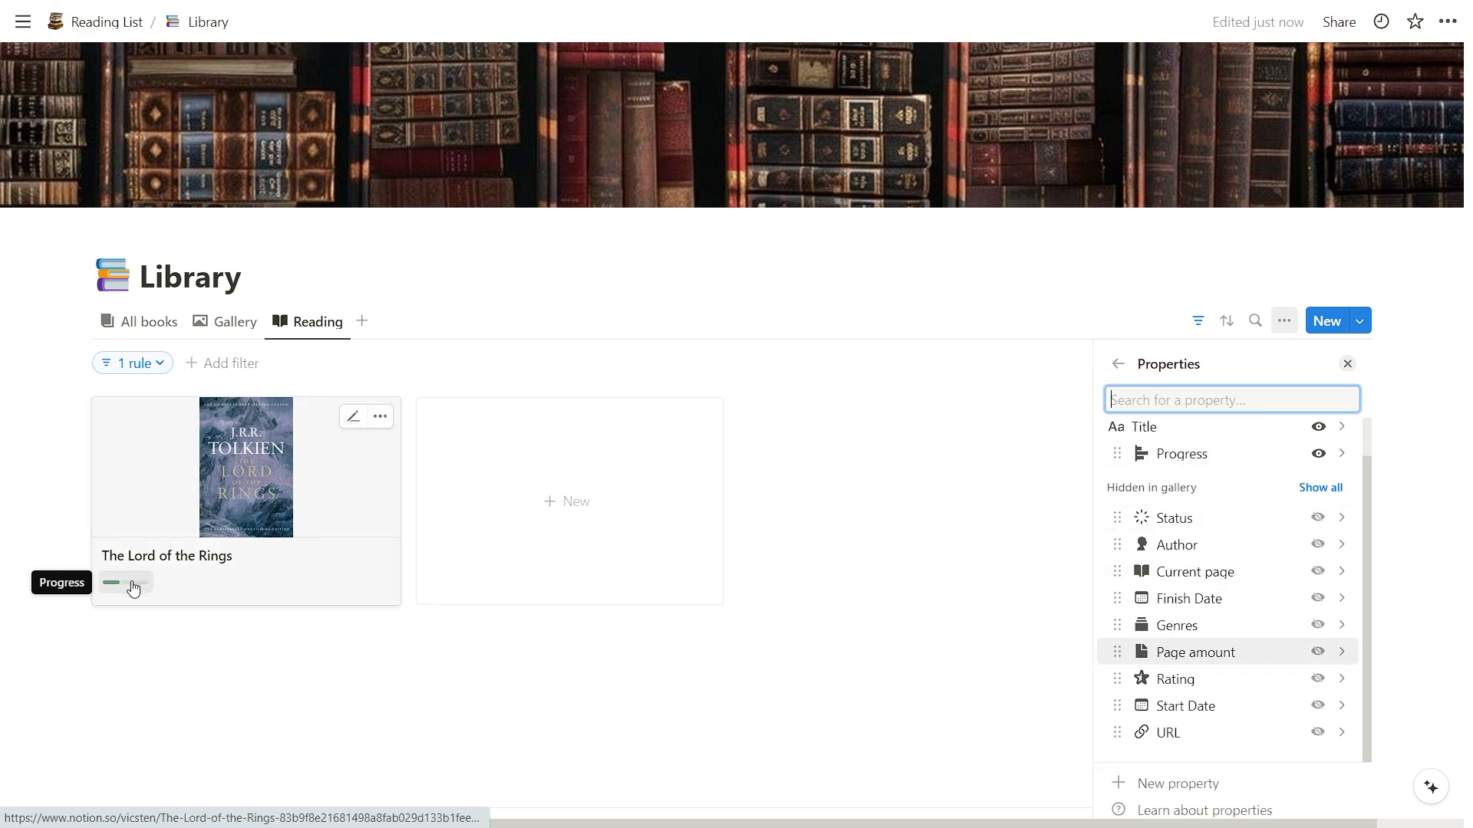
{"action": "left_click", "coordinate": [153, 322]}
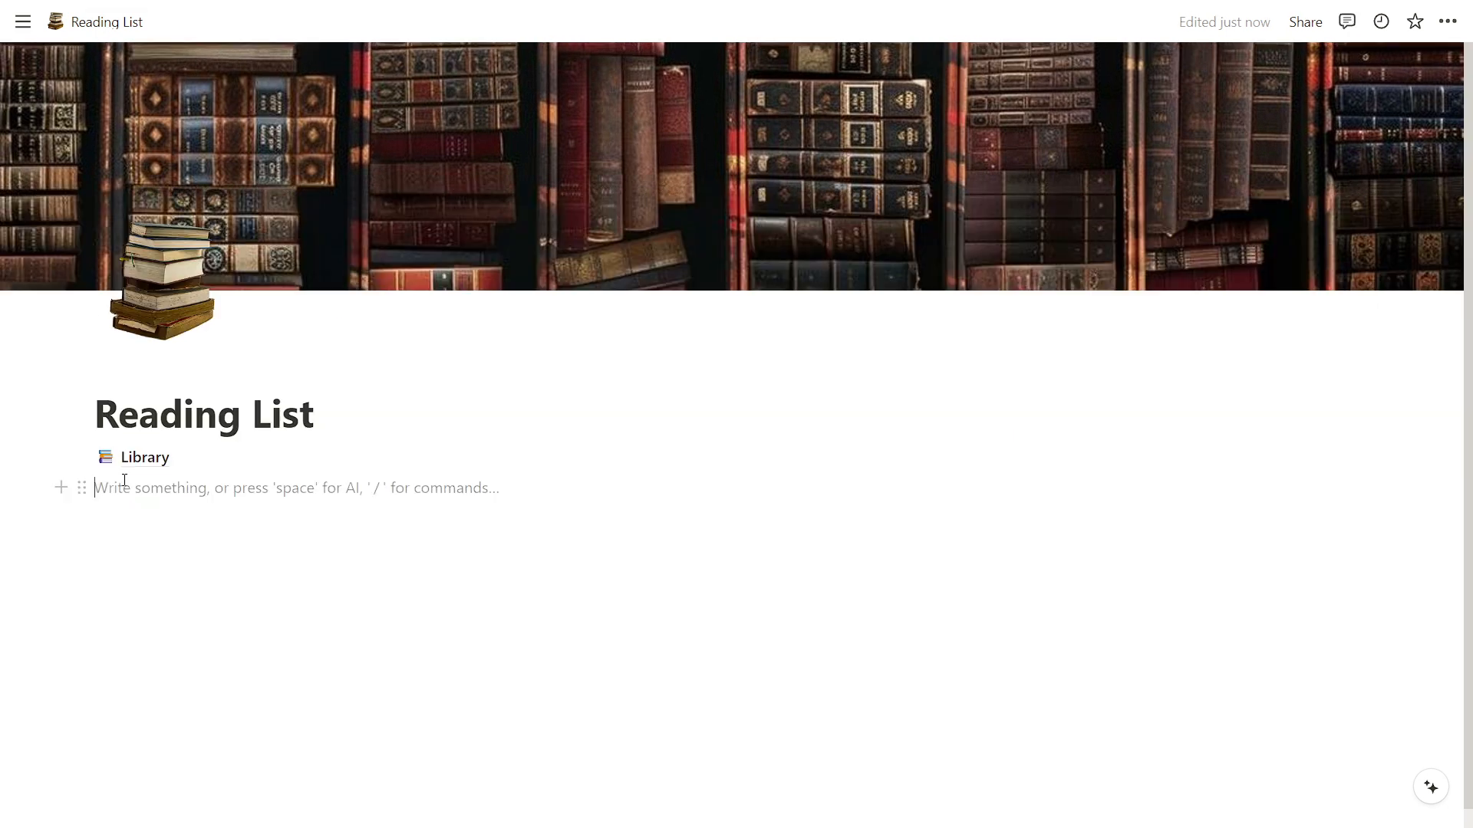
Create a full-page database below Library on the Reading List page
{"action": "type", "text": "/data"}
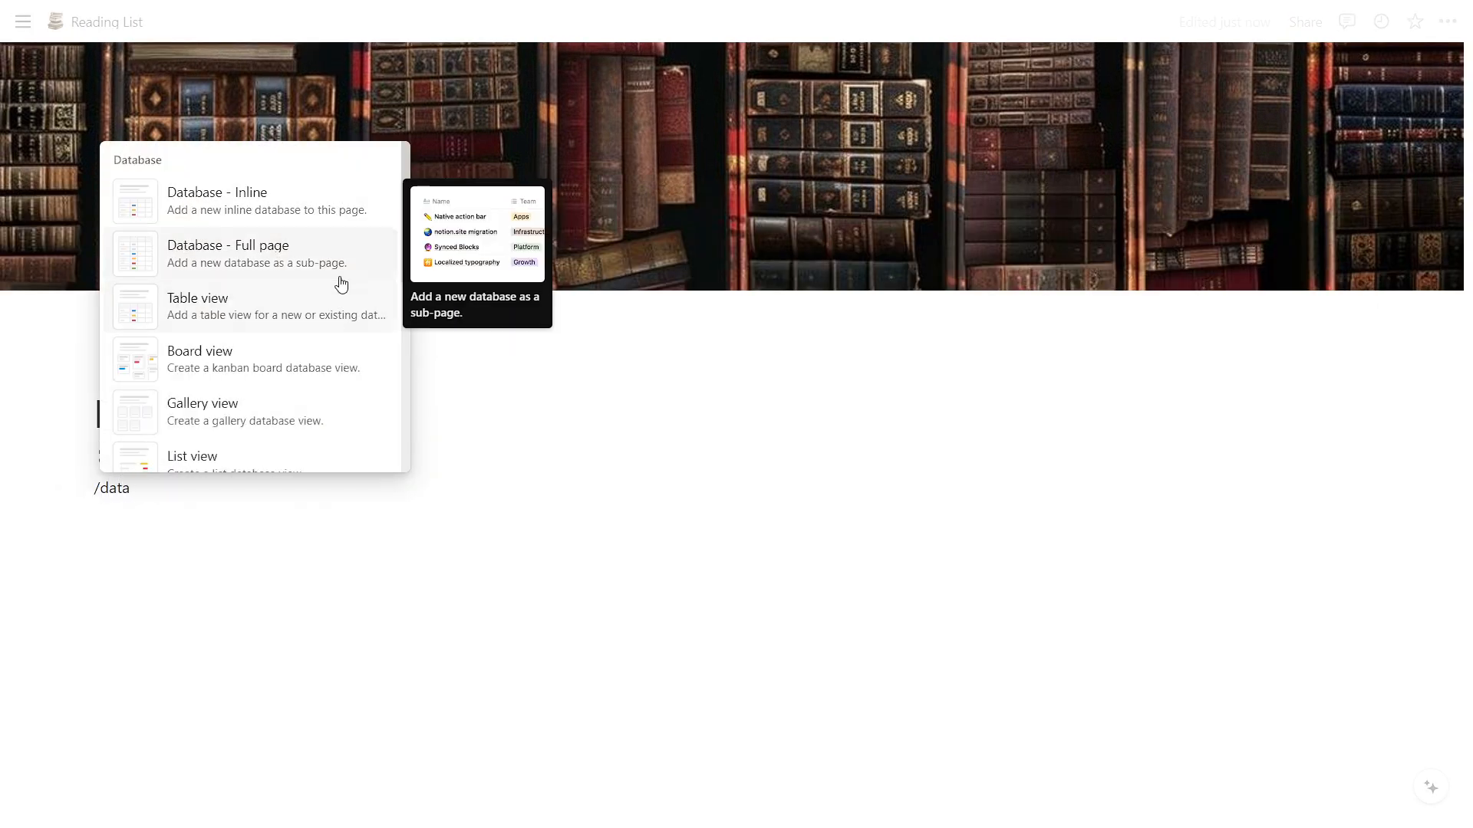
{"action": "left_click", "coordinate": [321, 264]}
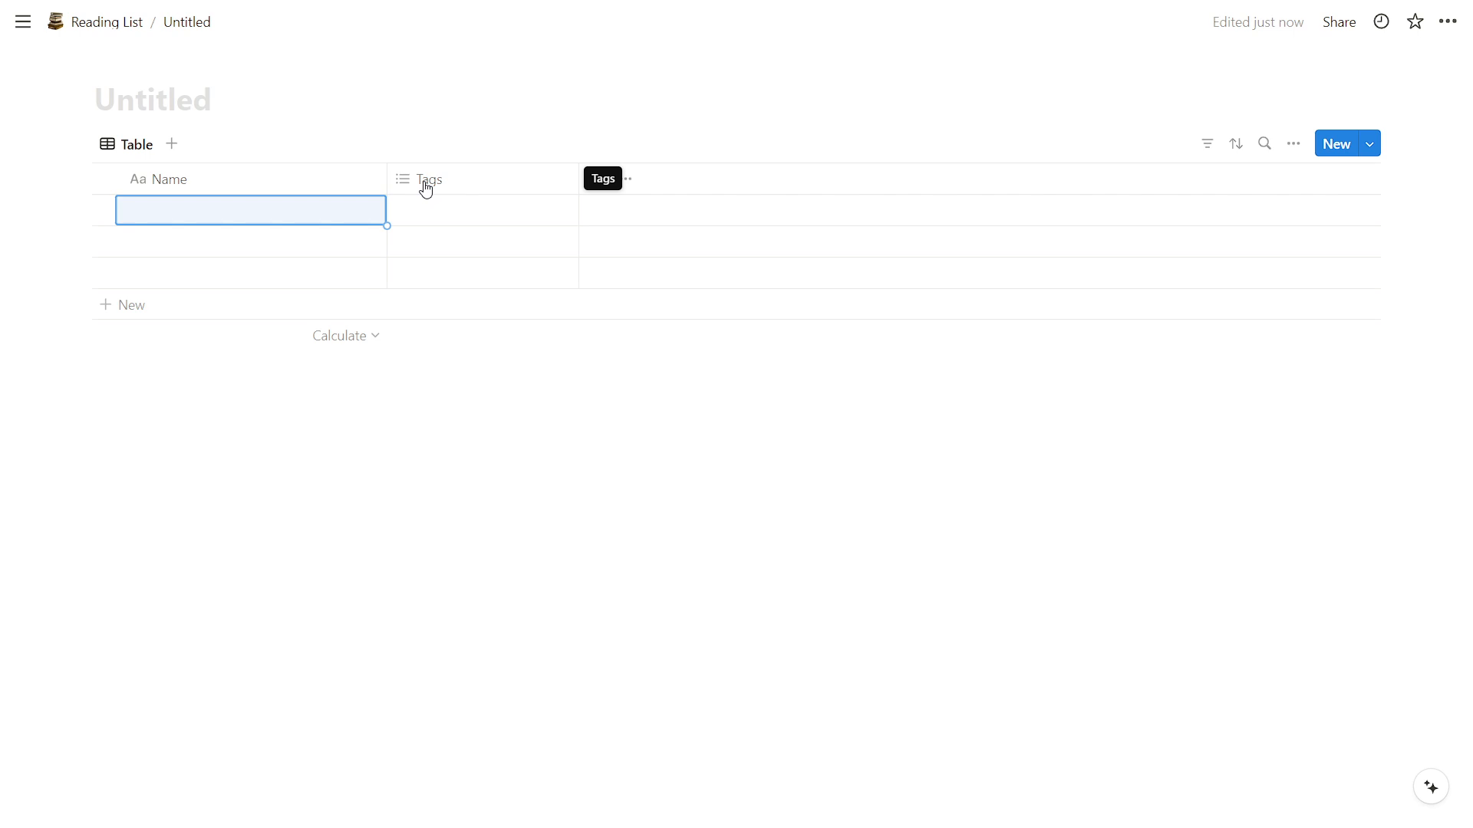
{"action": "left_click", "coordinate": [426, 189]}
{"action": "key", "text": "ctrl+a"}
Fill the first three name cells of the new database with Fantasy, Romance and Horror
{"action": "left_click", "coordinate": [253, 204]}
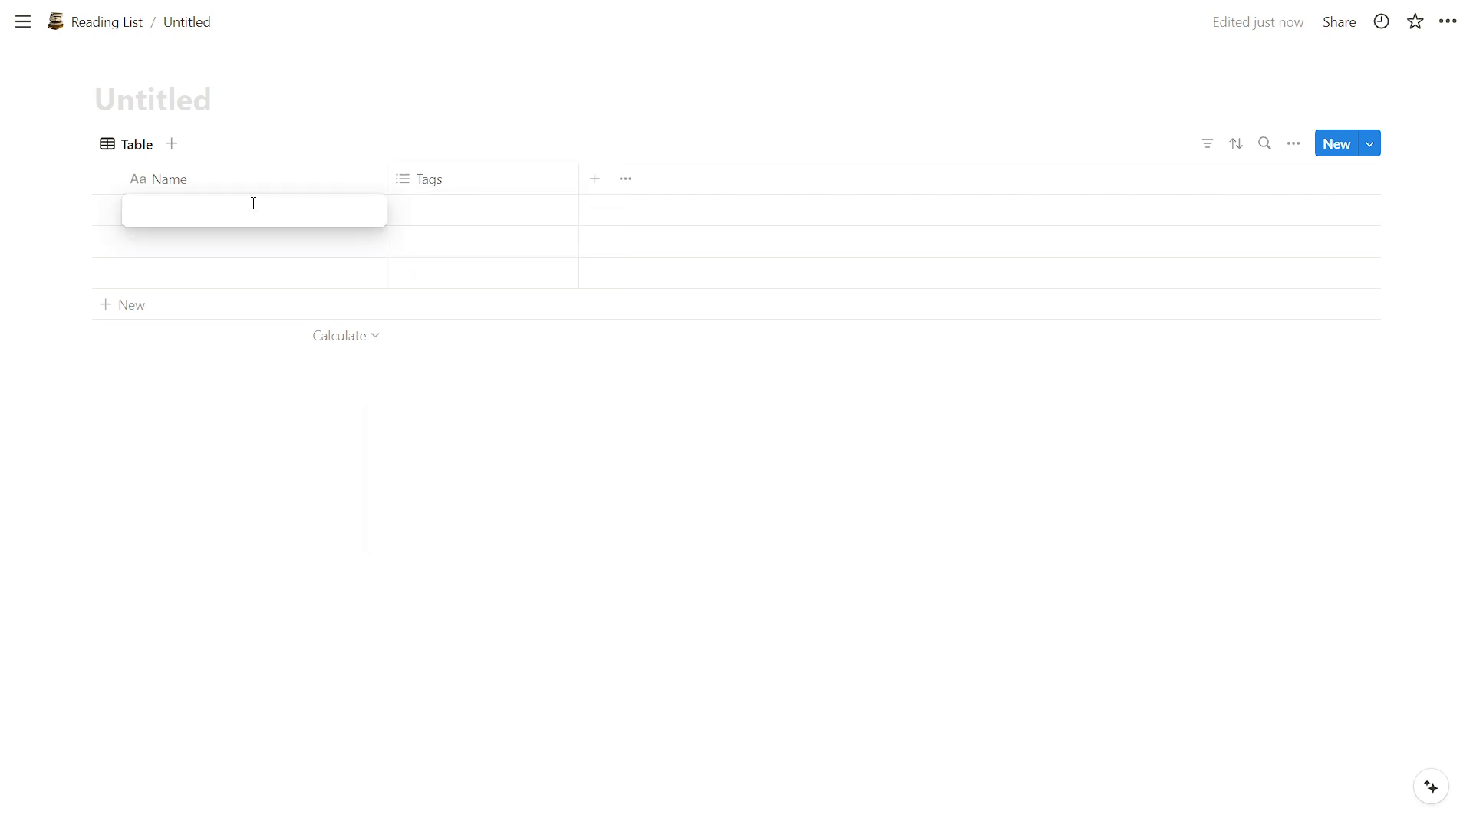
{"action": "type", "text": "Fantasy"}
{"action": "left_click", "coordinate": [164, 240]}
{"action": "type", "text": "Romance"}
{"action": "key", "text": "Return"}
{"action": "left_click", "coordinate": [207, 279]}
{"action": "type", "text": "Horro"}
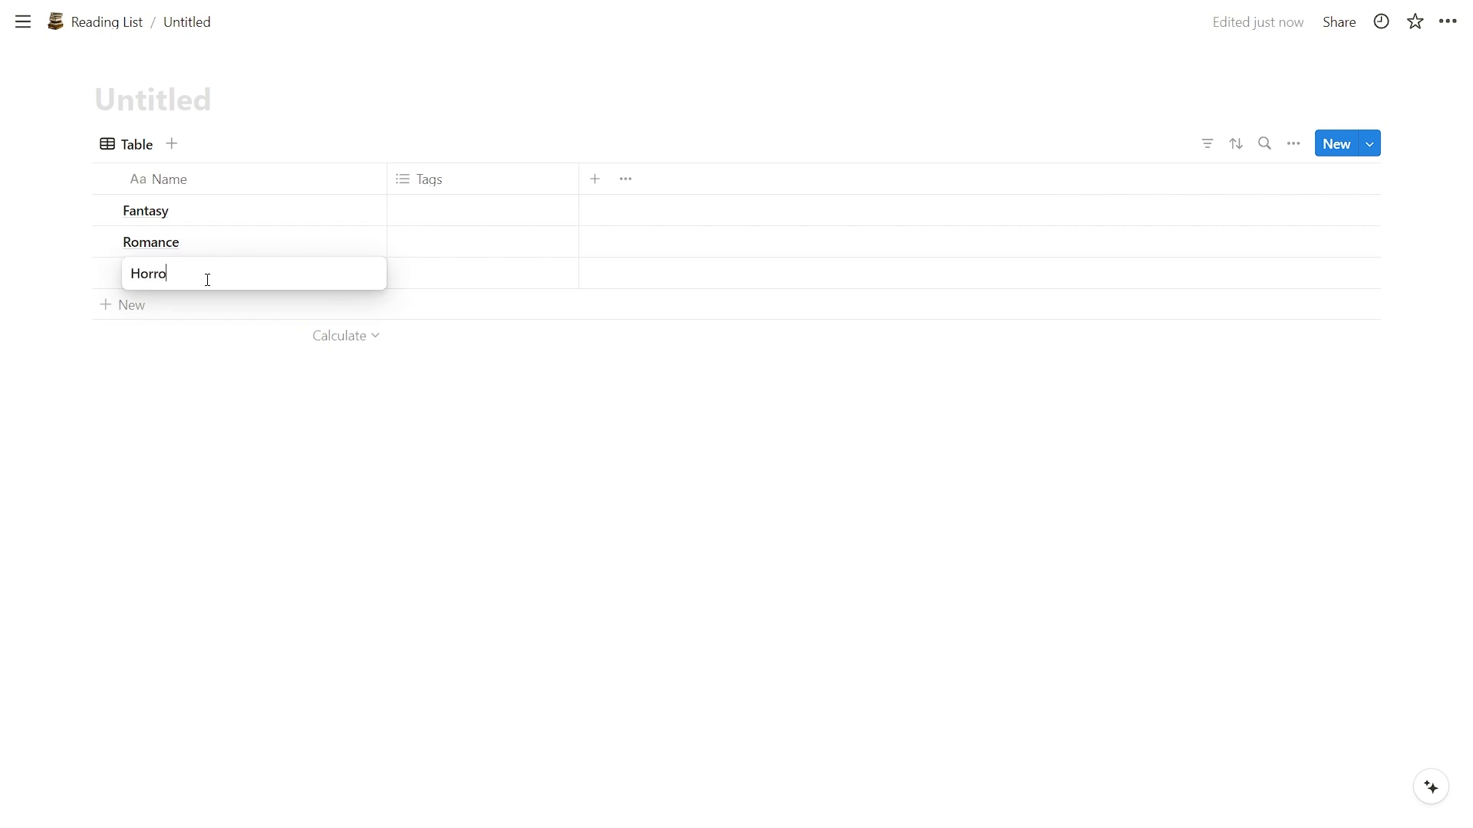
{"action": "type", "text": "r"}
Add three more rows named Biography, Tragedy and Classics
{"action": "left_click", "coordinate": [197, 311]}
{"action": "type", "text": "Boiography"}
{"action": "key", "text": "Return"}
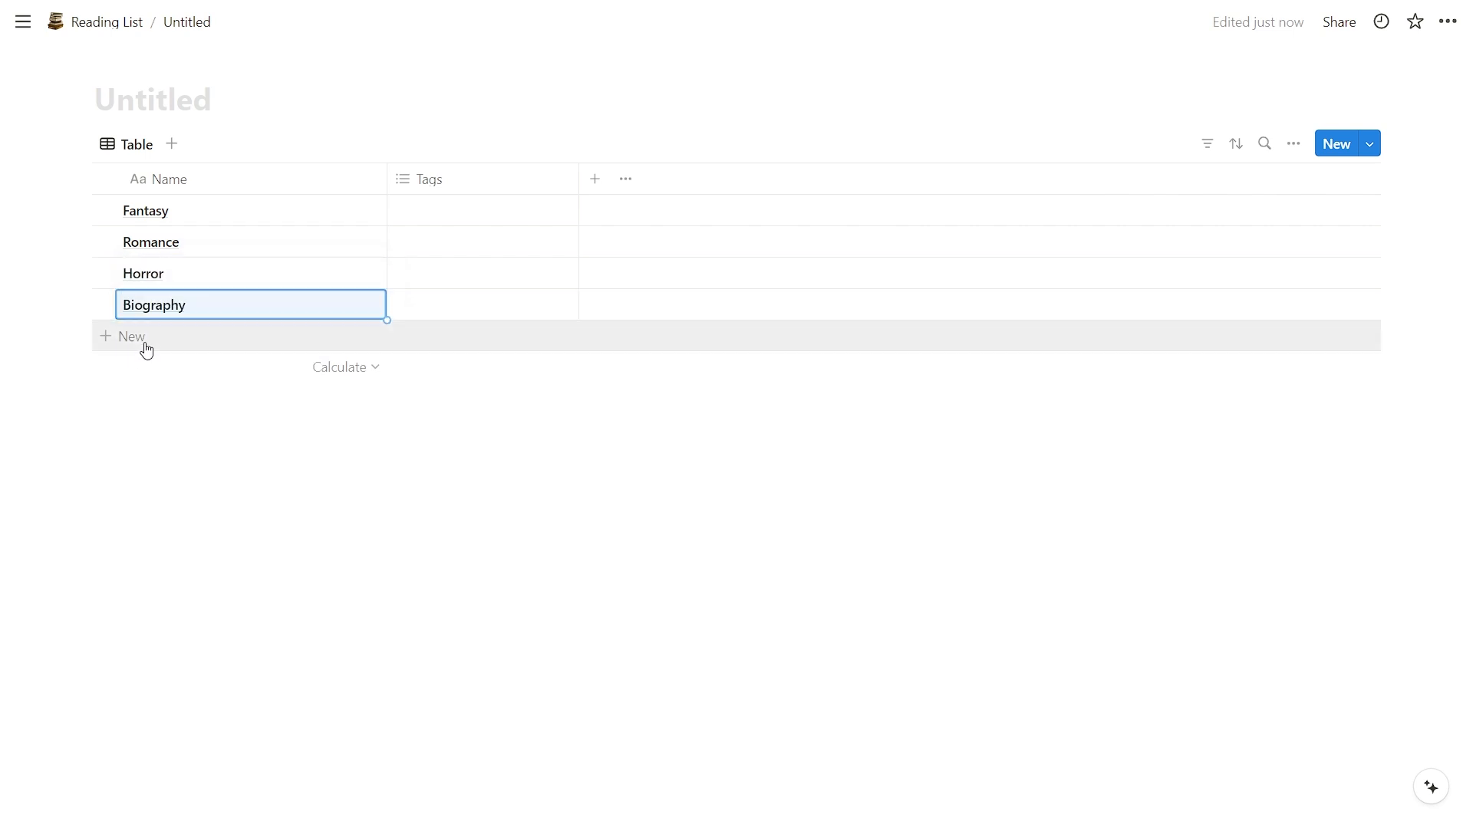
{"action": "left_click", "coordinate": [146, 341]}
{"action": "type", "text": "Tragedy"}
{"action": "key", "text": "Return"}
{"action": "left_click", "coordinate": [172, 381]}
{"action": "type", "text": "C"}
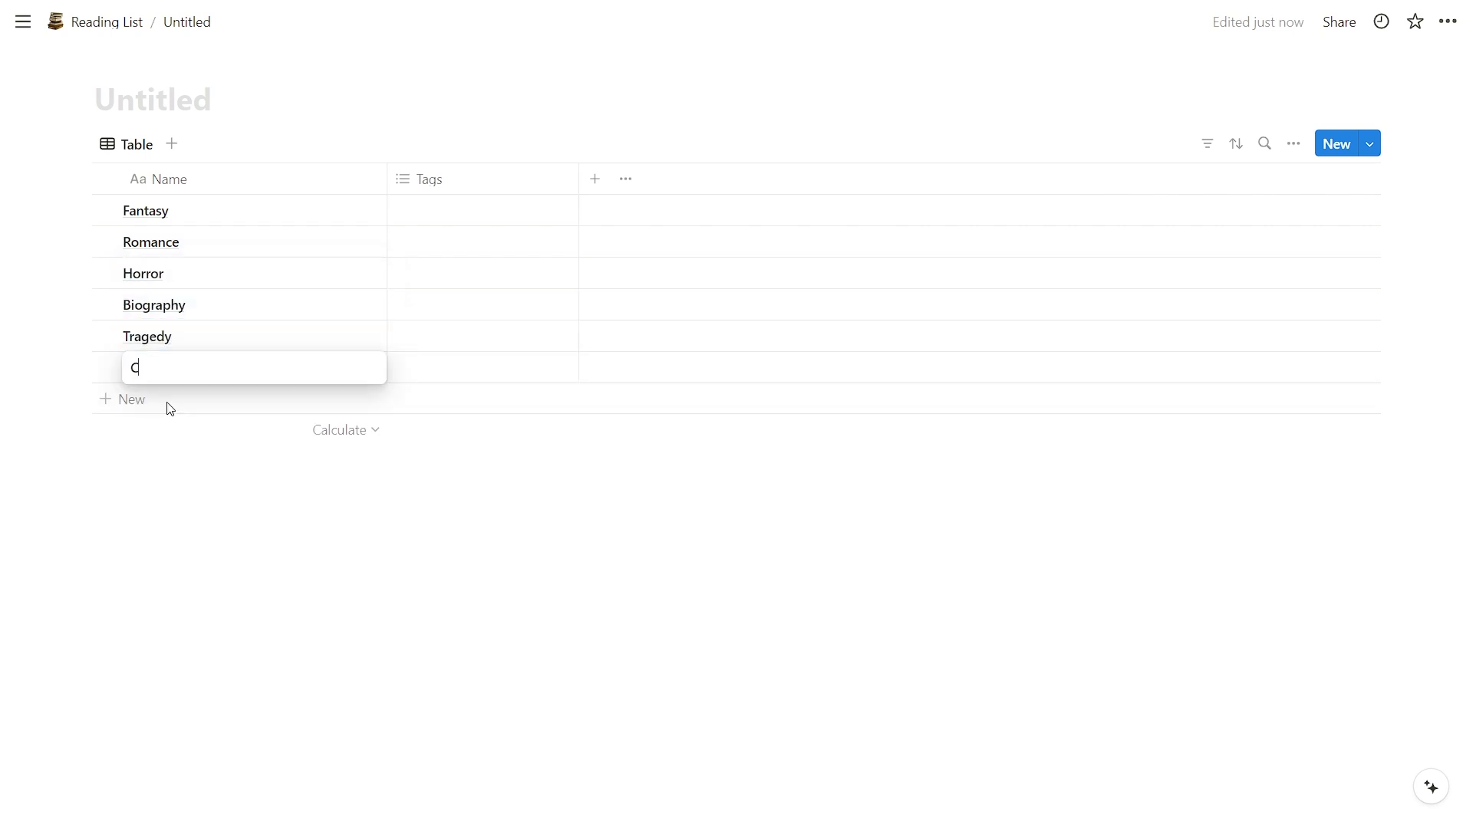
{"action": "type", "text": "lassics"}
{"action": "key", "text": "Return"}
Change the Tags property to a relation with the Library database that is also shown on Library
{"action": "left_click", "coordinate": [453, 173]}
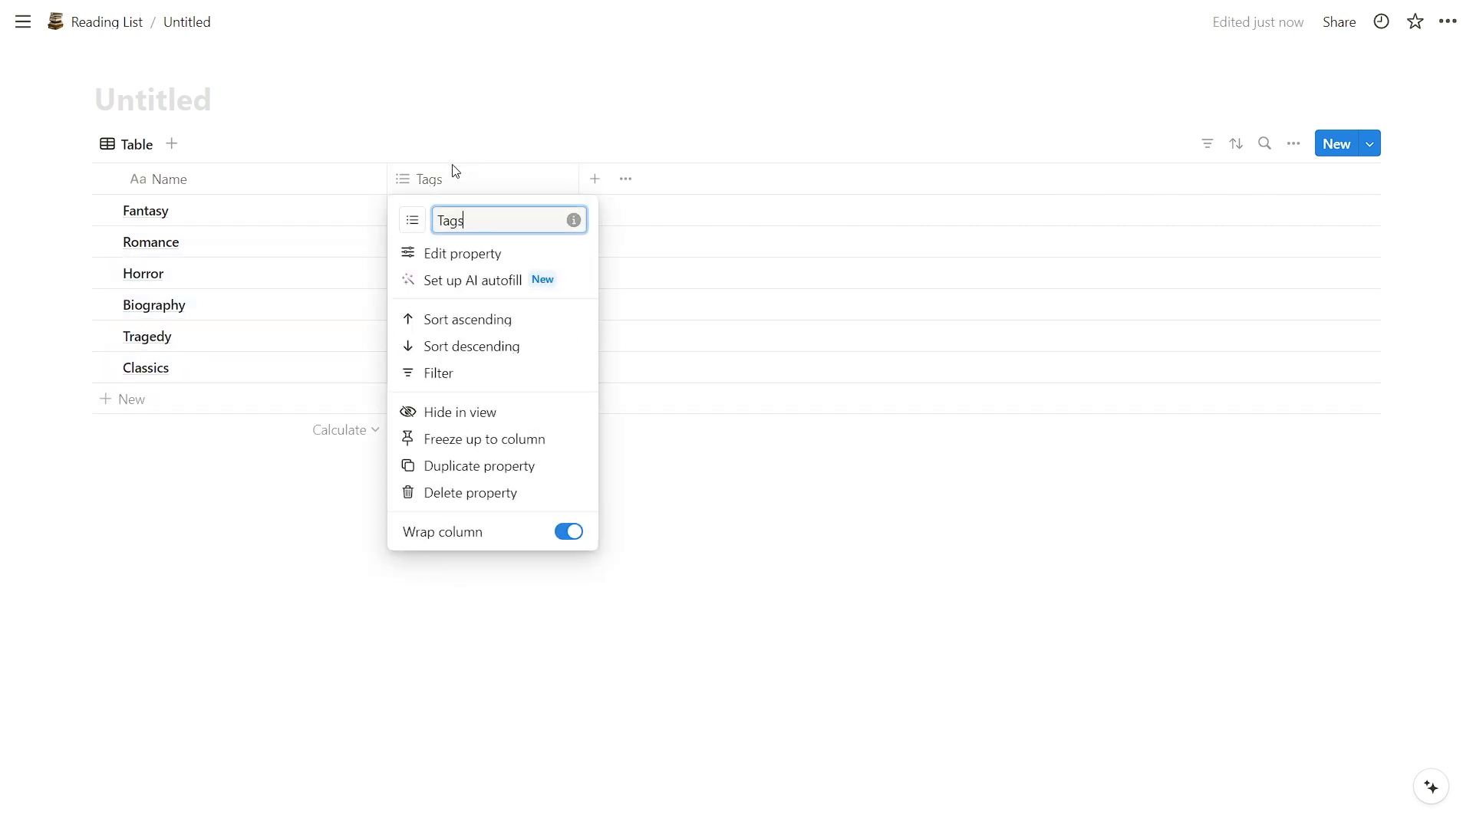
{"action": "left_click", "coordinate": [447, 253]}
{"action": "left_click", "coordinate": [1210, 263]}
{"action": "scroll", "coordinate": [1203, 690], "scroll_direction": "down", "scroll_amount": 1}
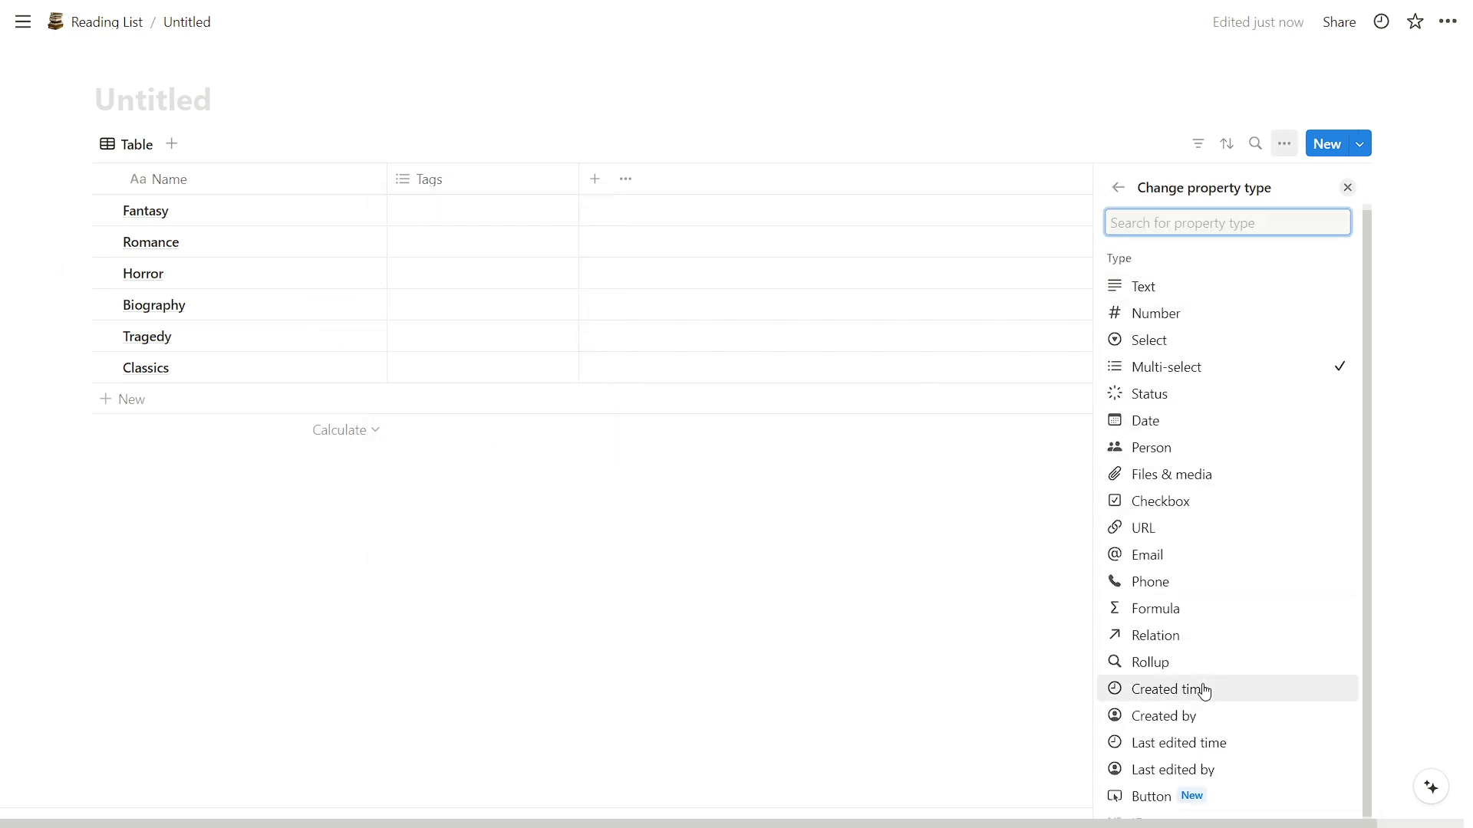
{"action": "left_click", "coordinate": [1155, 622]}
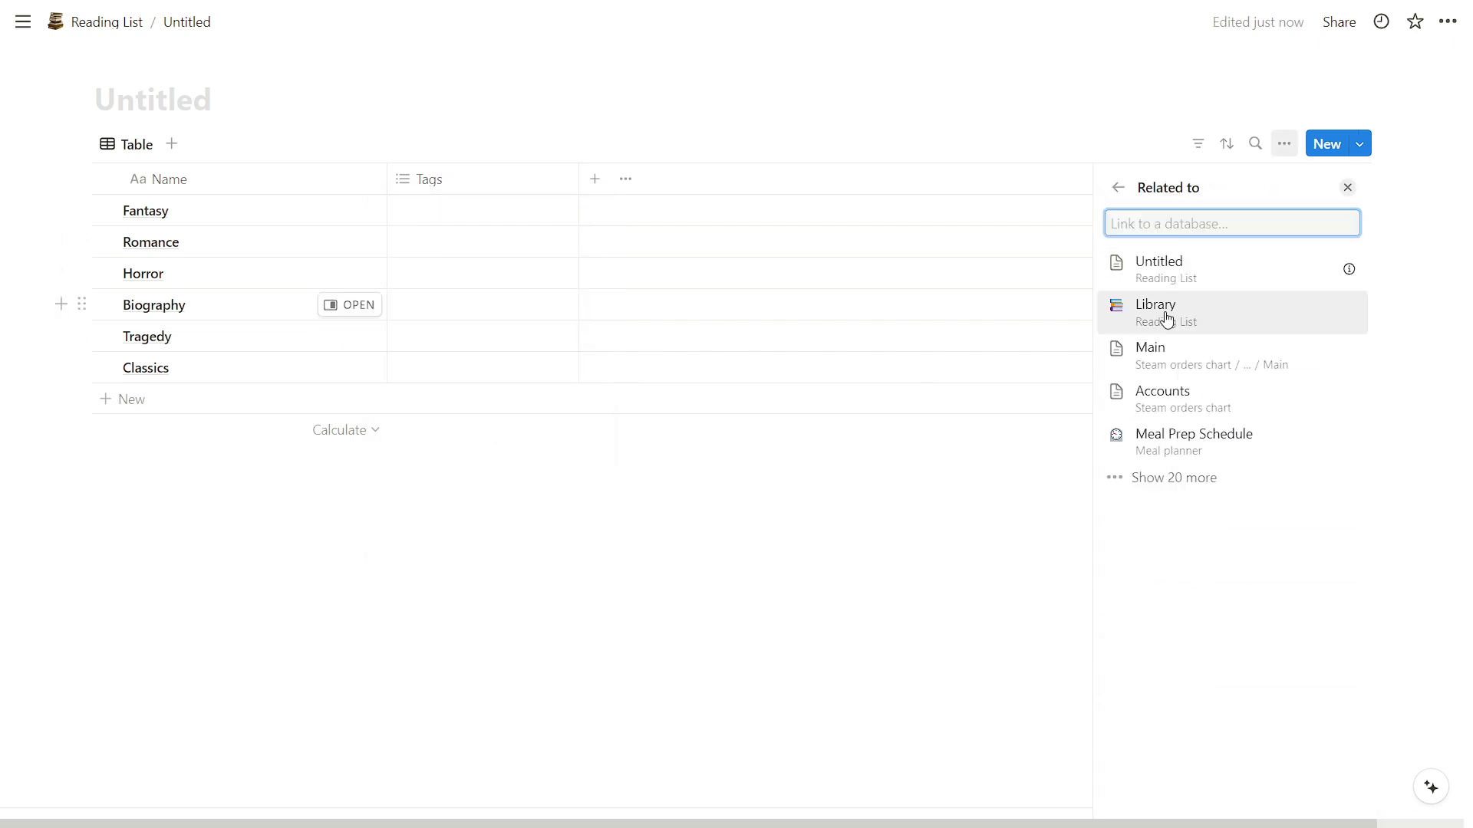
{"action": "left_click", "coordinate": [1167, 318]}
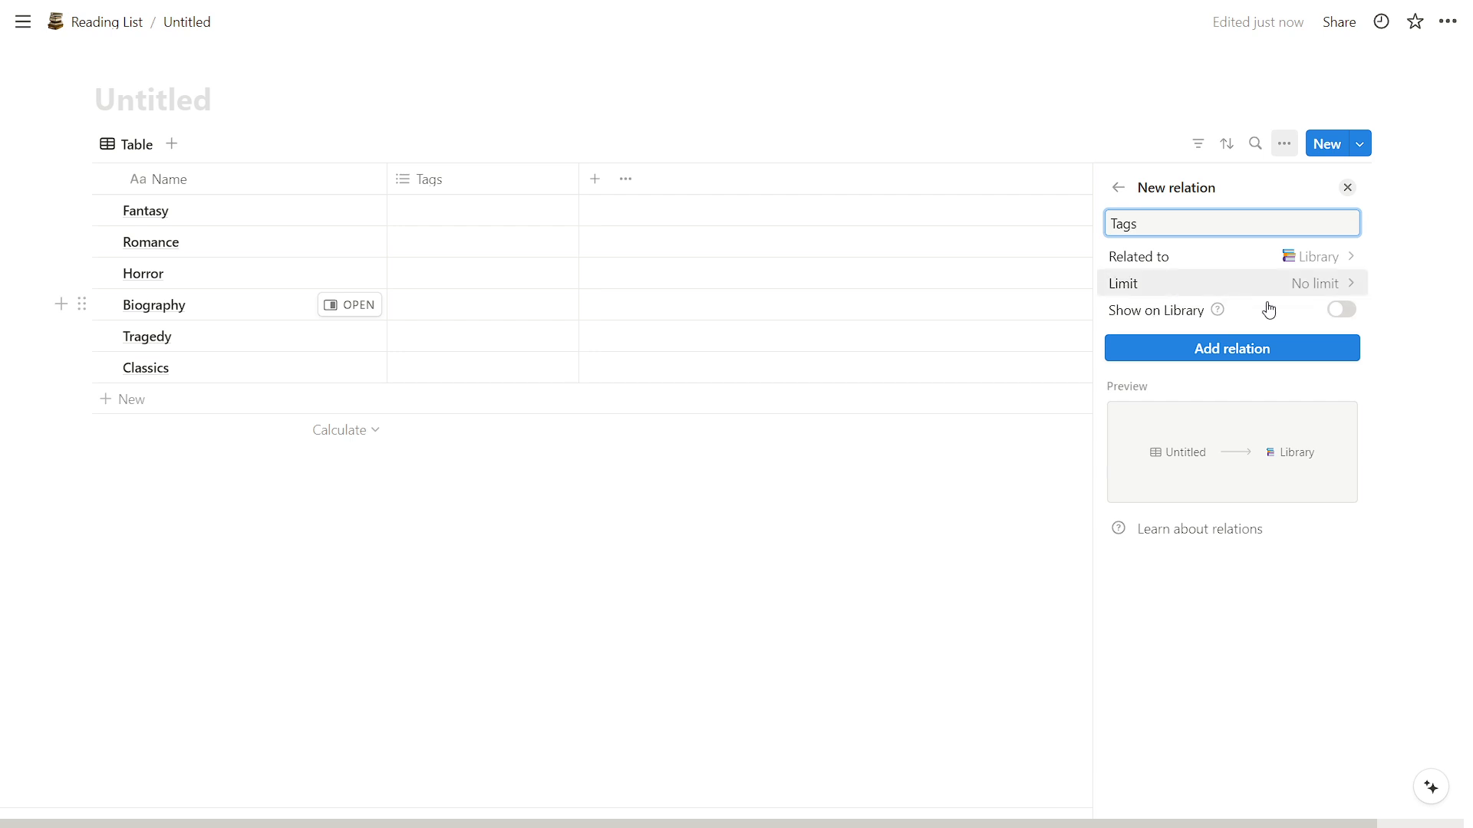
{"action": "left_click", "coordinate": [1342, 310]}
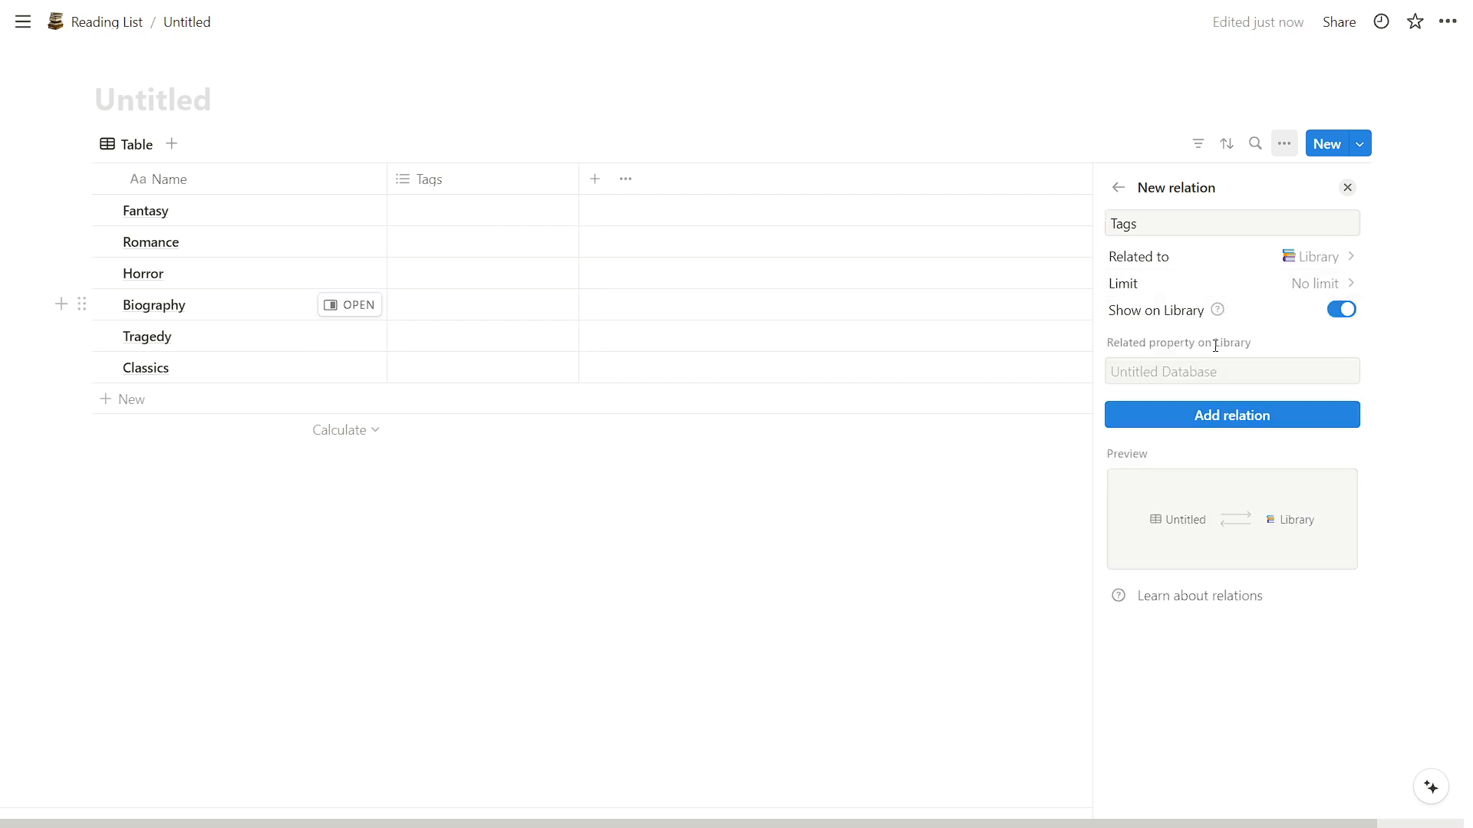
{"action": "left_click", "coordinate": [1255, 419]}
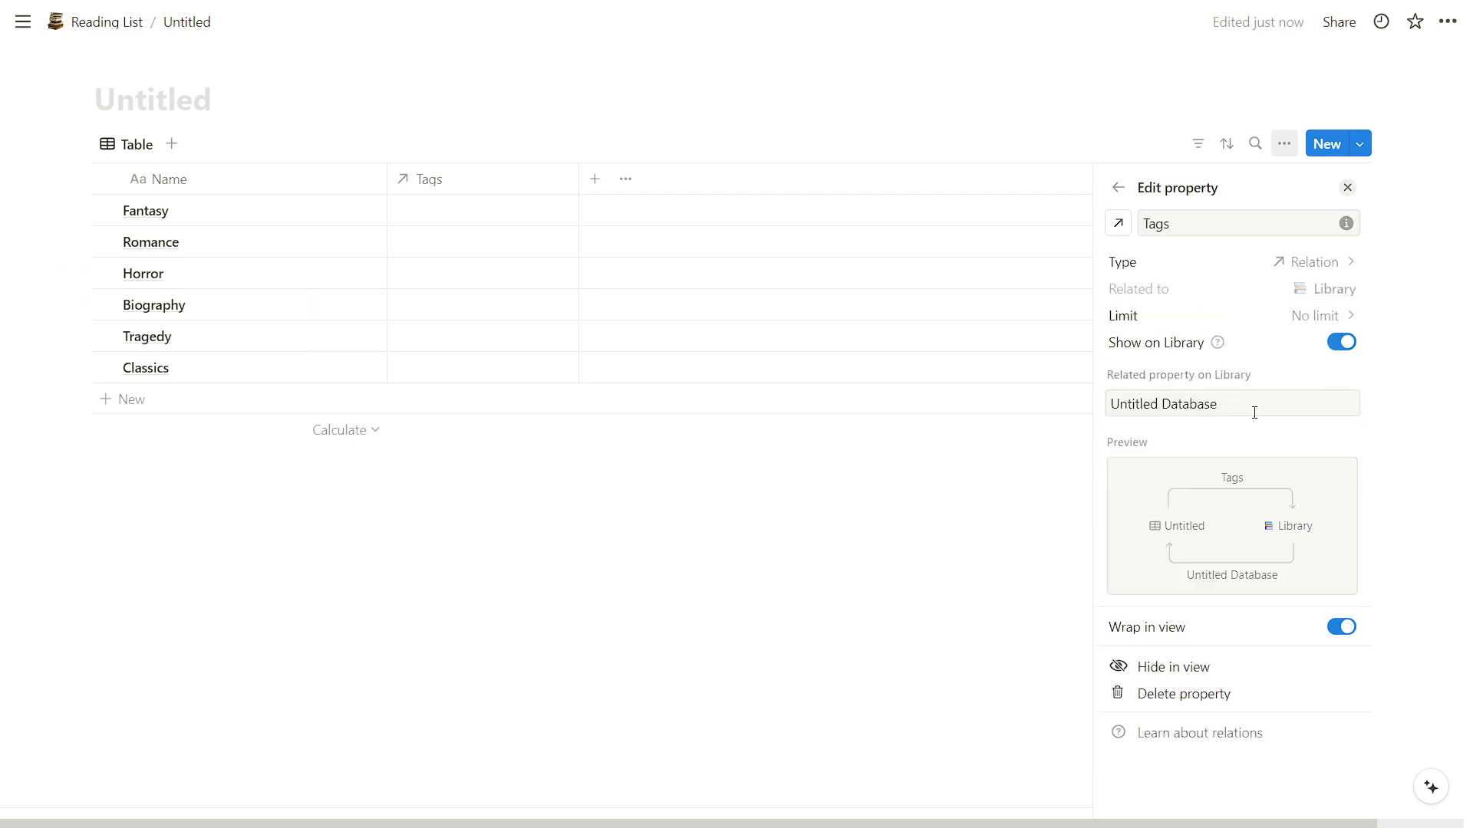
Rename the Tags relation as Library and give it a book icon
{"action": "left_click", "coordinate": [421, 178]}
{"action": "type", "text": "Library"}
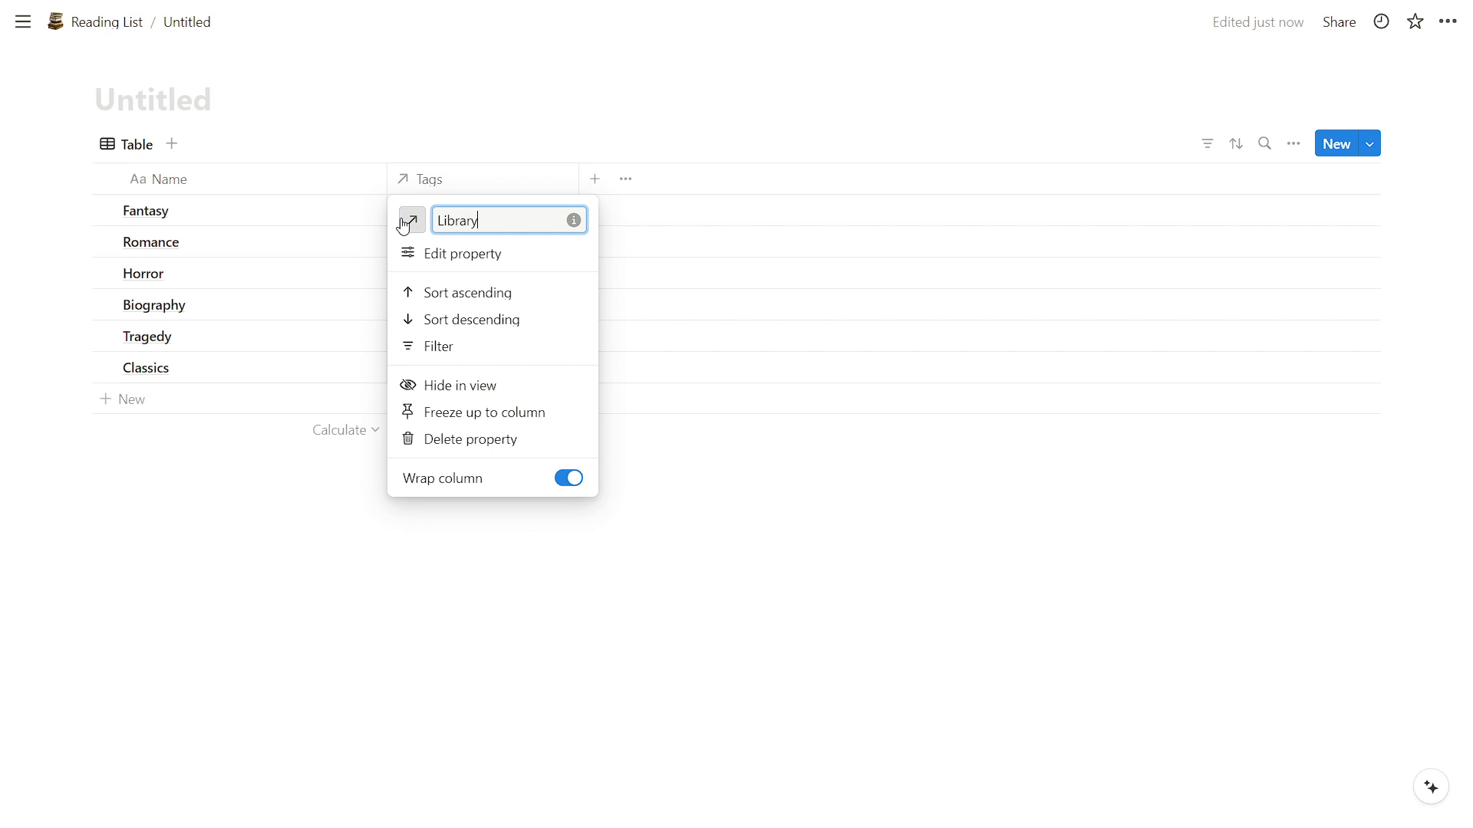
{"action": "left_click", "coordinate": [404, 223]}
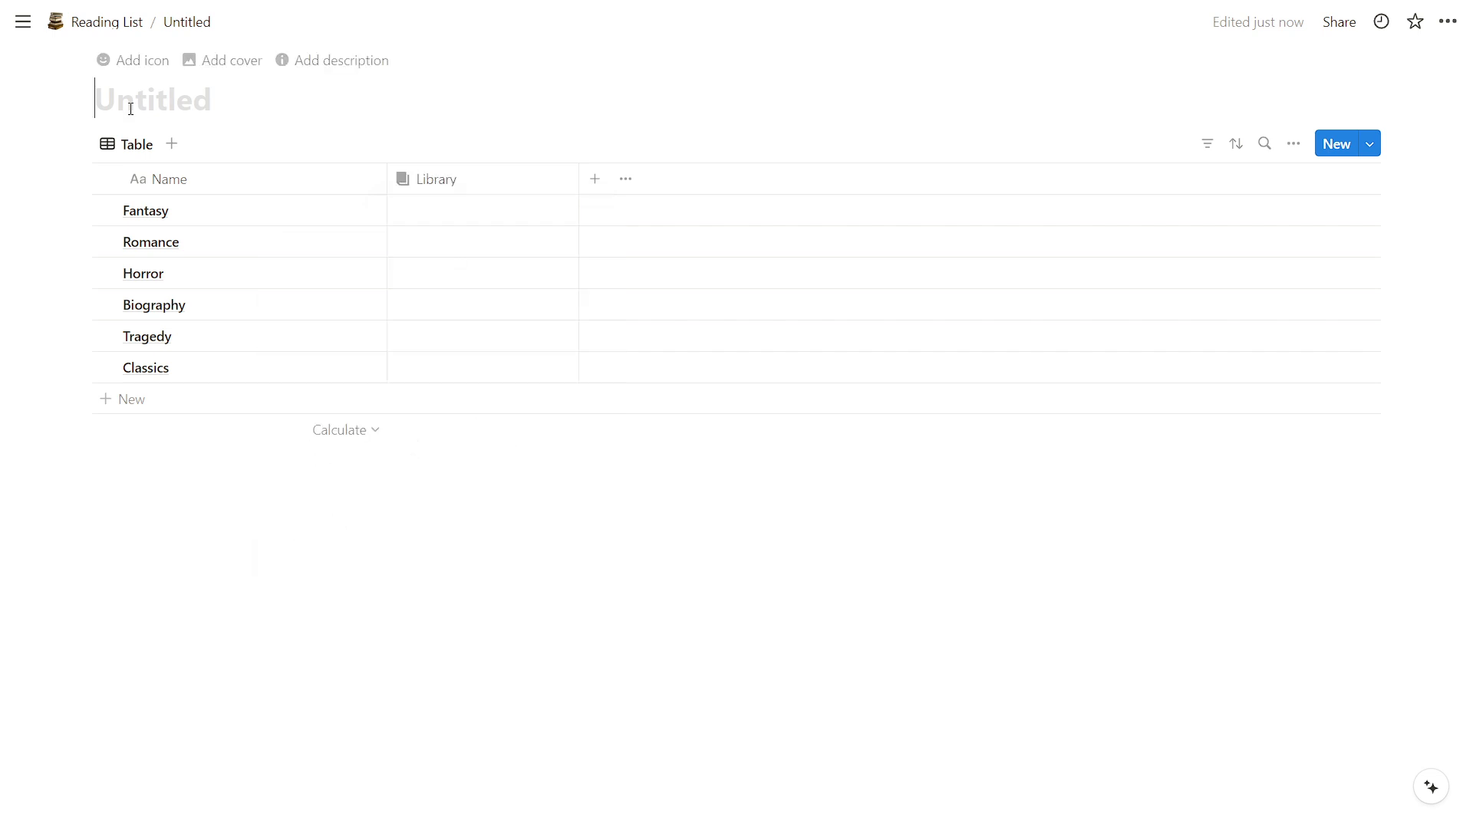
Title the database Genres, with an orange book icon and the bookshelf cover
{"action": "type", "text": "G"}
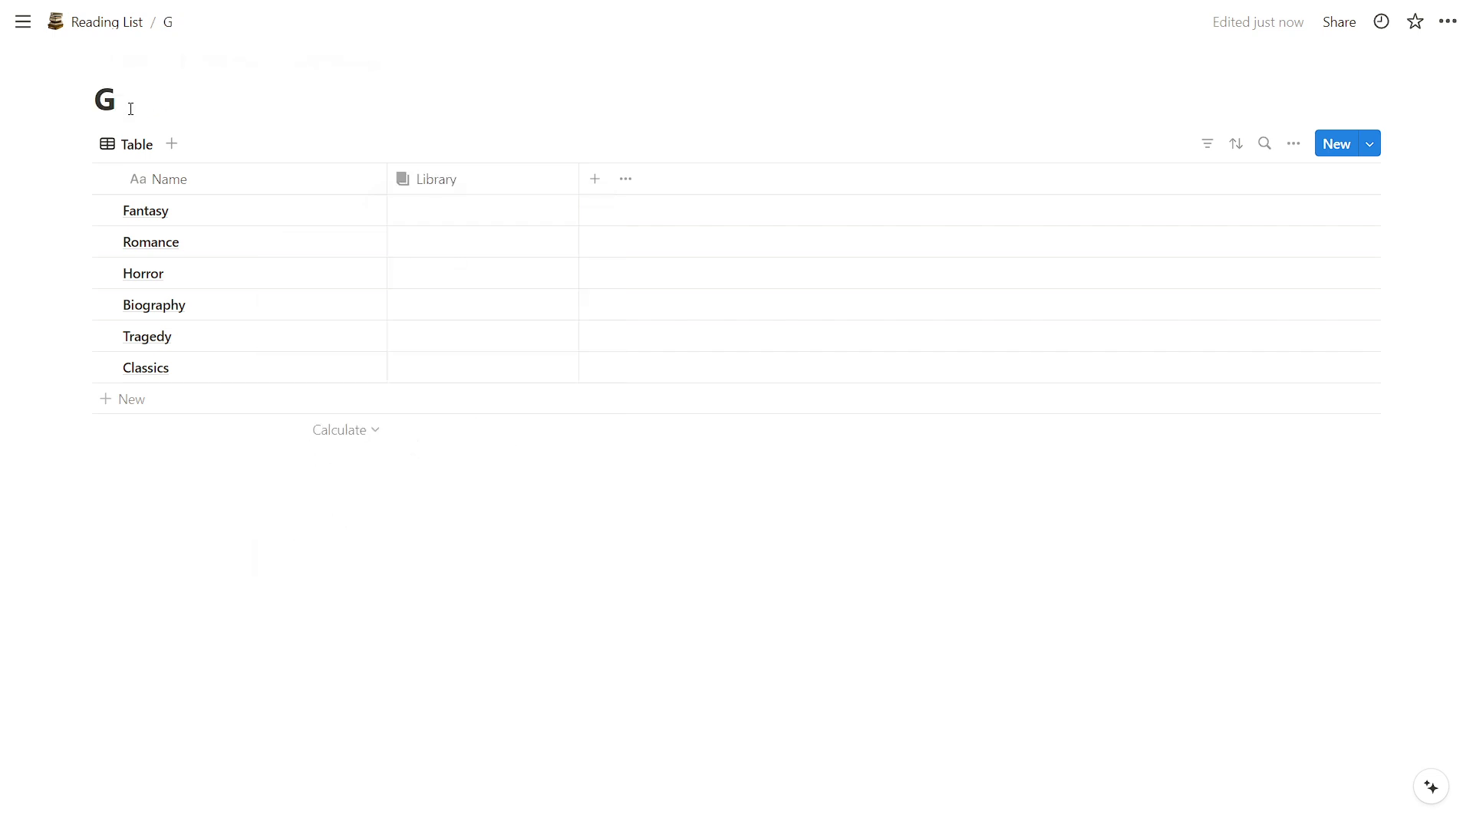
{"action": "type", "text": "enres"}
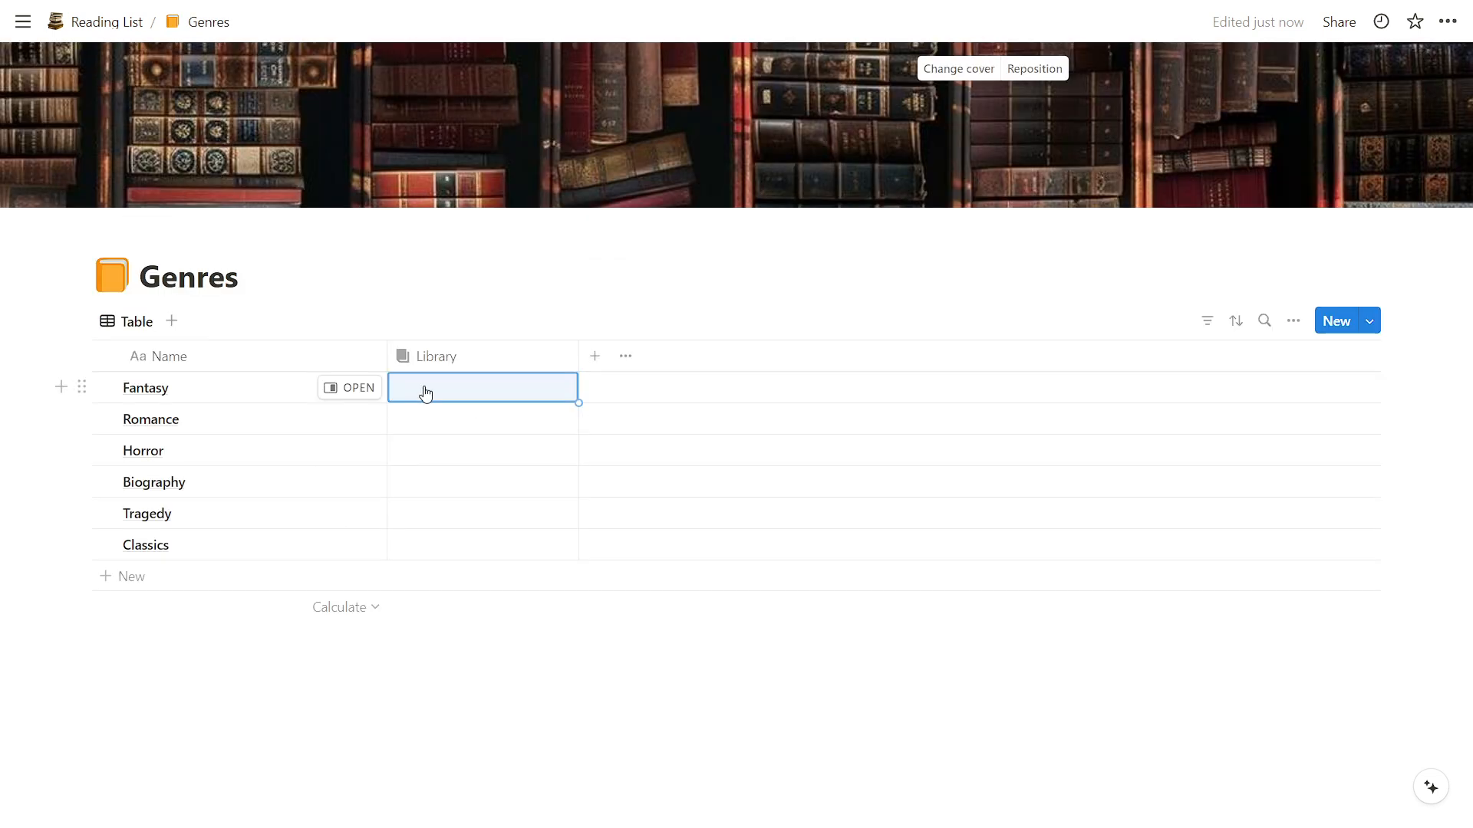
Link The Lord of the Rings to the Fantasy genre
{"action": "left_click", "coordinate": [424, 387]}
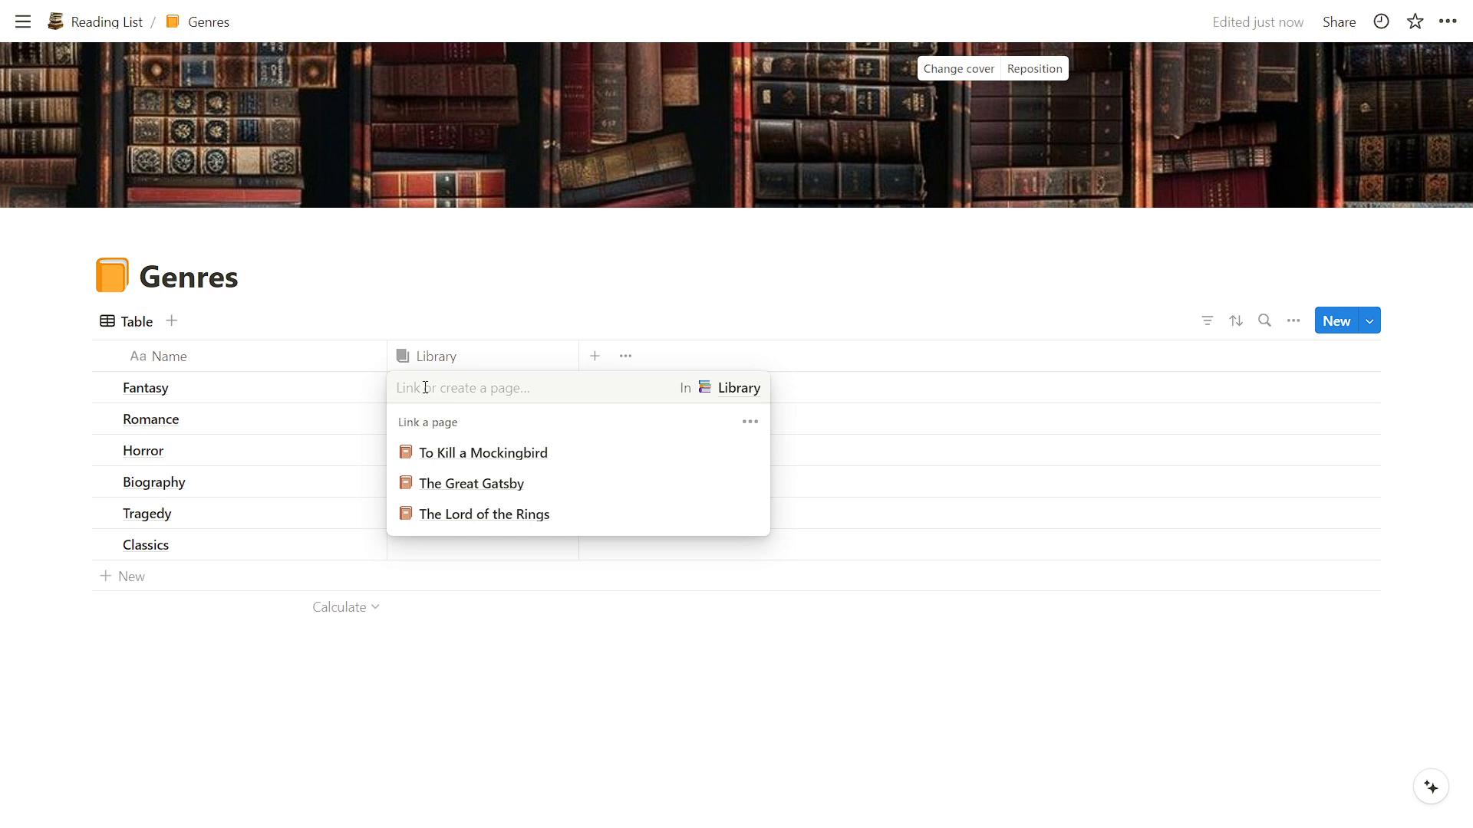
{"action": "left_click", "coordinate": [631, 694]}
{"action": "left_click", "coordinate": [461, 549]}
{"action": "left_click", "coordinate": [500, 745]}
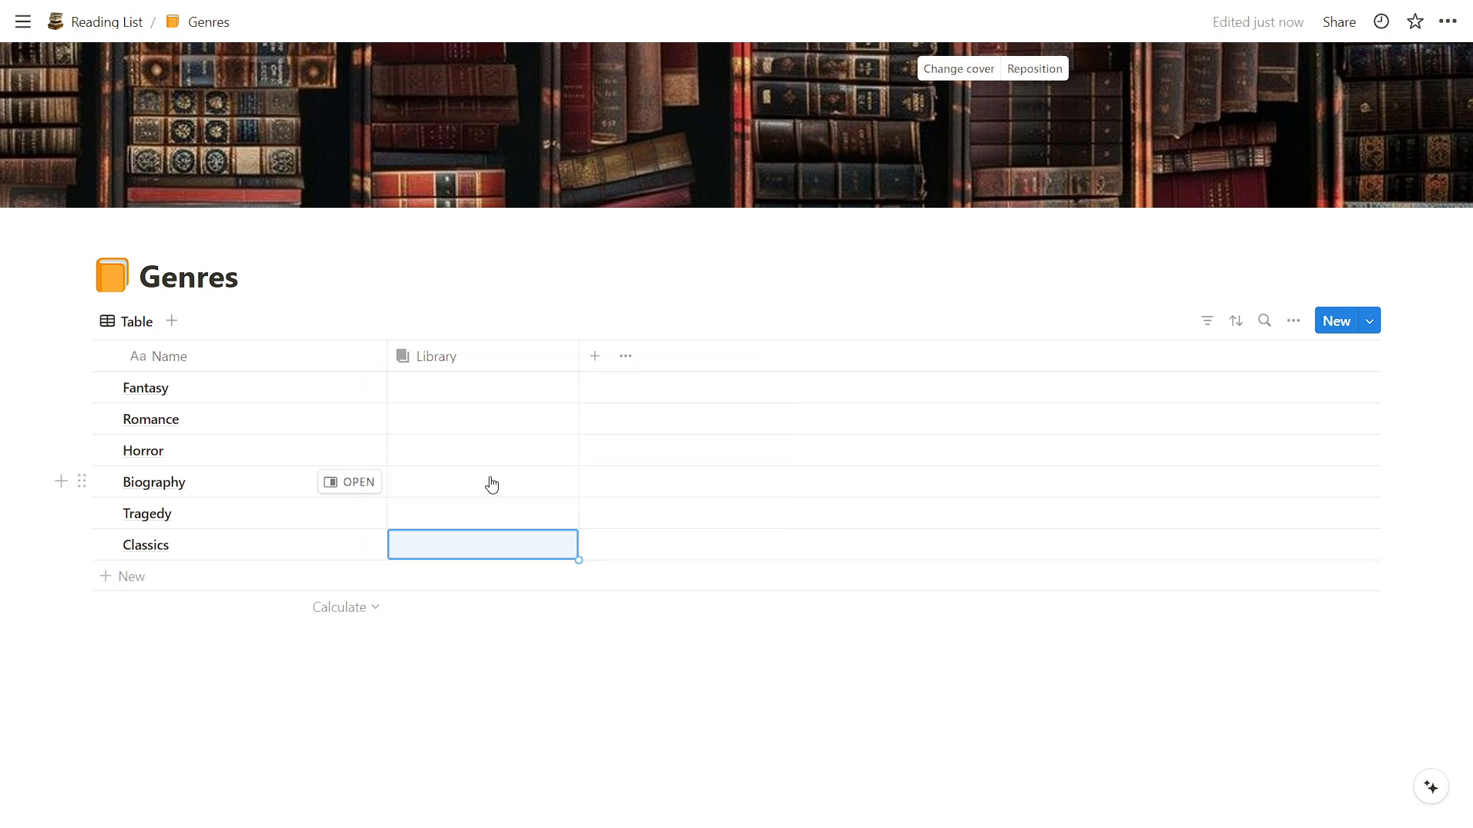
{"action": "left_click", "coordinate": [492, 484]}
{"action": "left_click", "coordinate": [478, 523]}
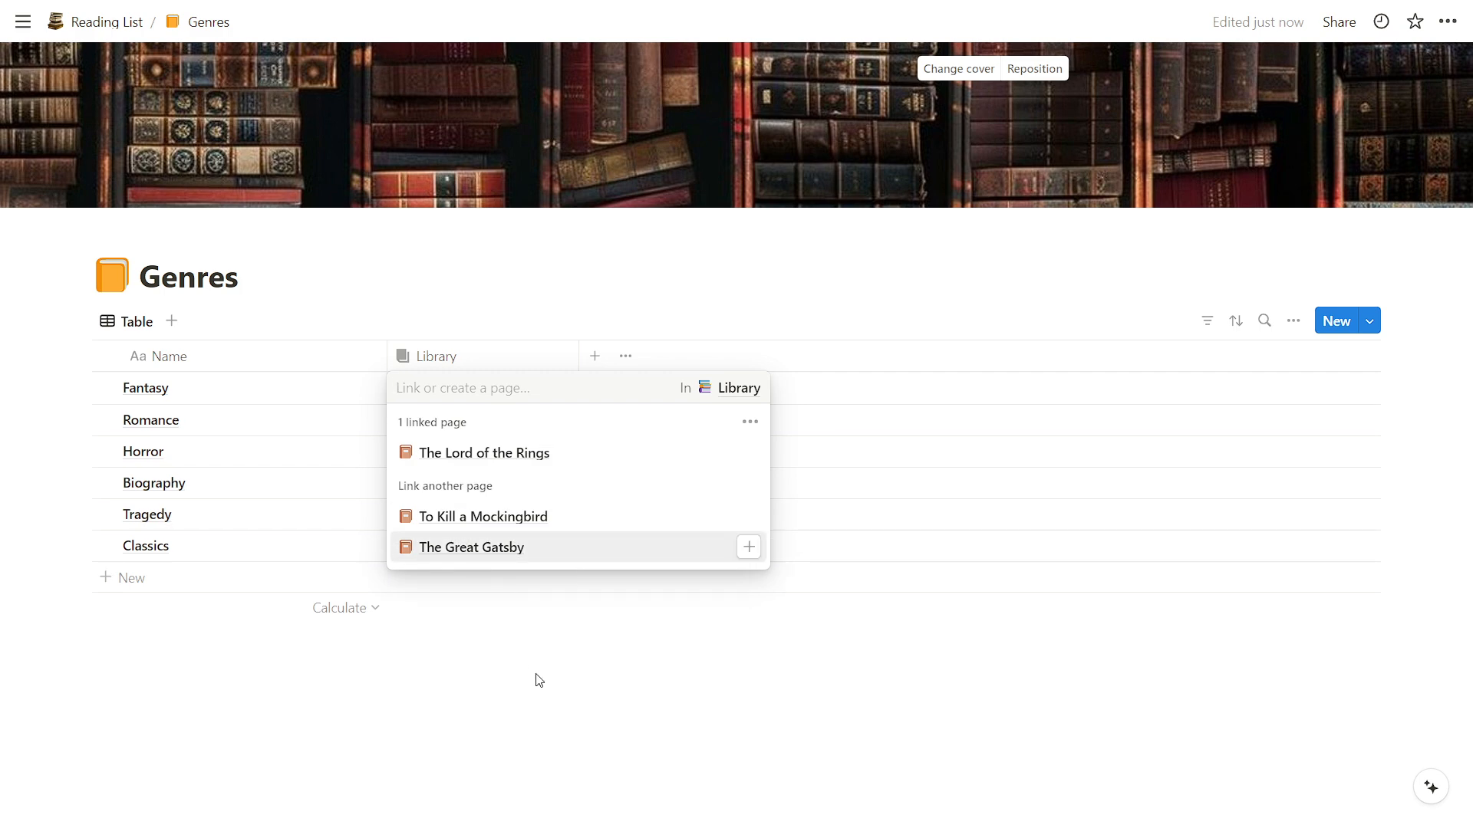
{"action": "left_click", "coordinate": [537, 675]}
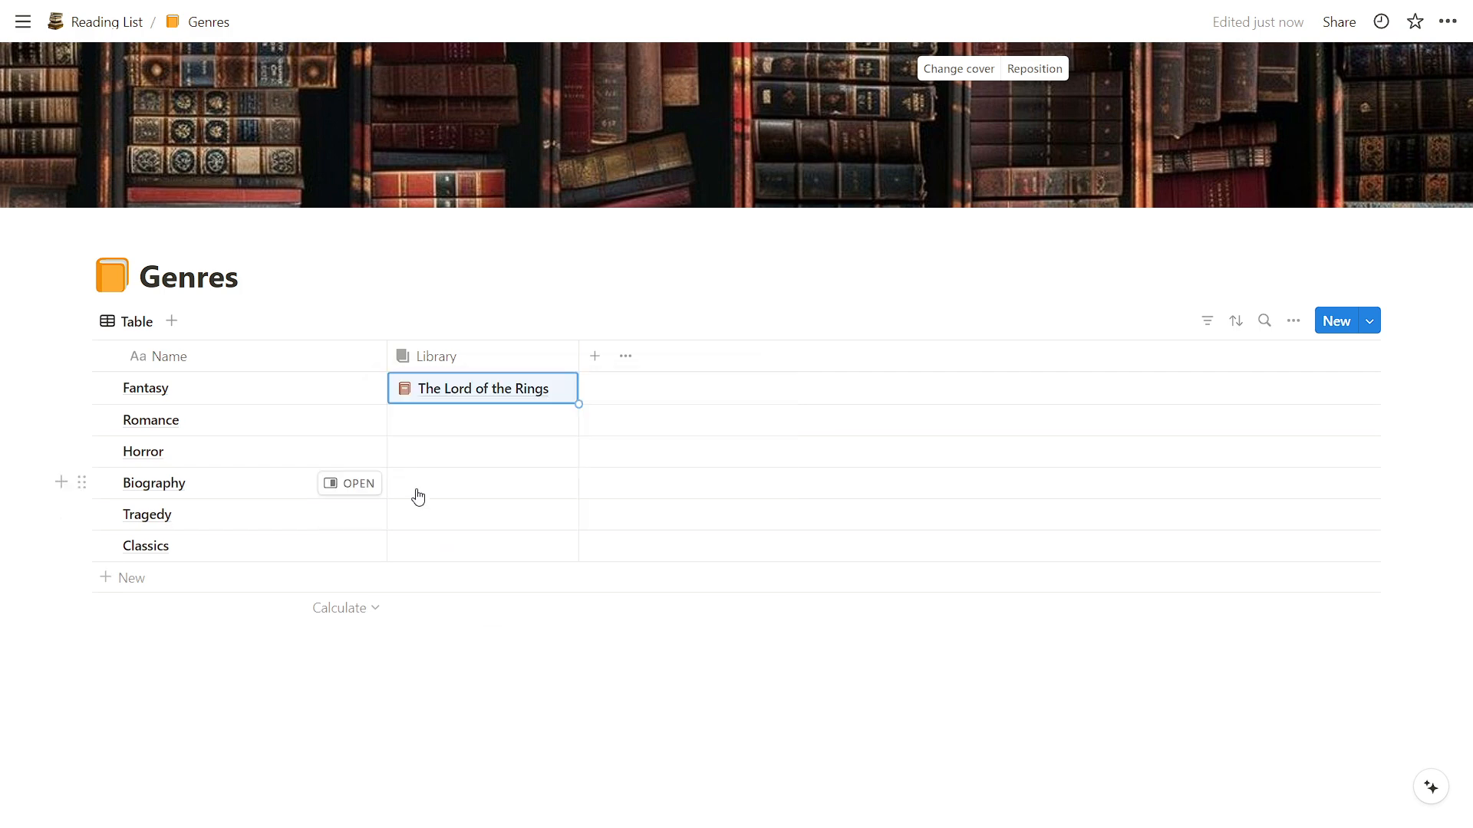
Link To Kill a Mockingbird and The Great Gatsby to Classics, and The Great Gatsby to Tragedy
{"action": "left_click", "coordinate": [425, 546]}
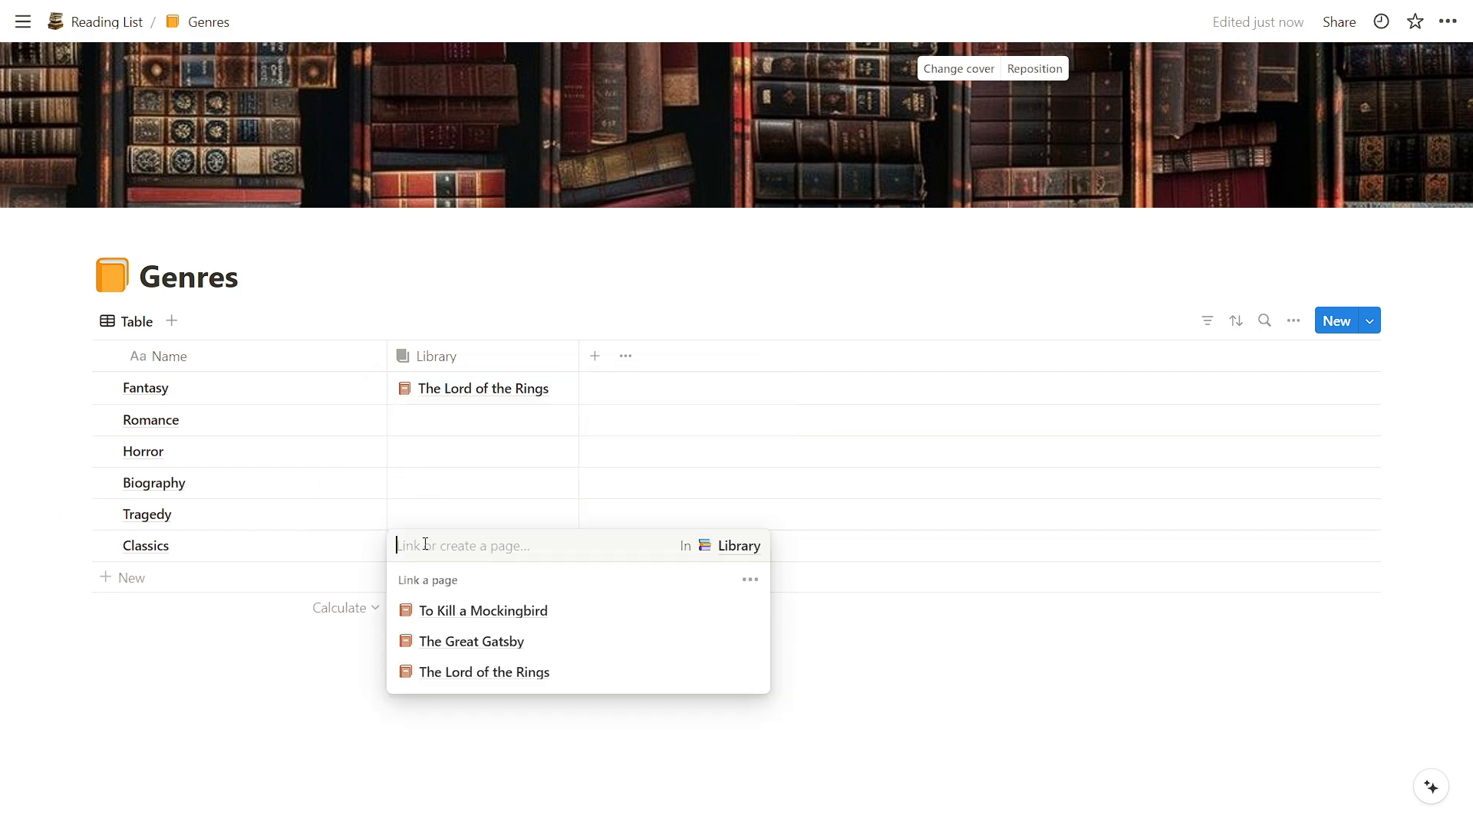
{"action": "left_click", "coordinate": [453, 605]}
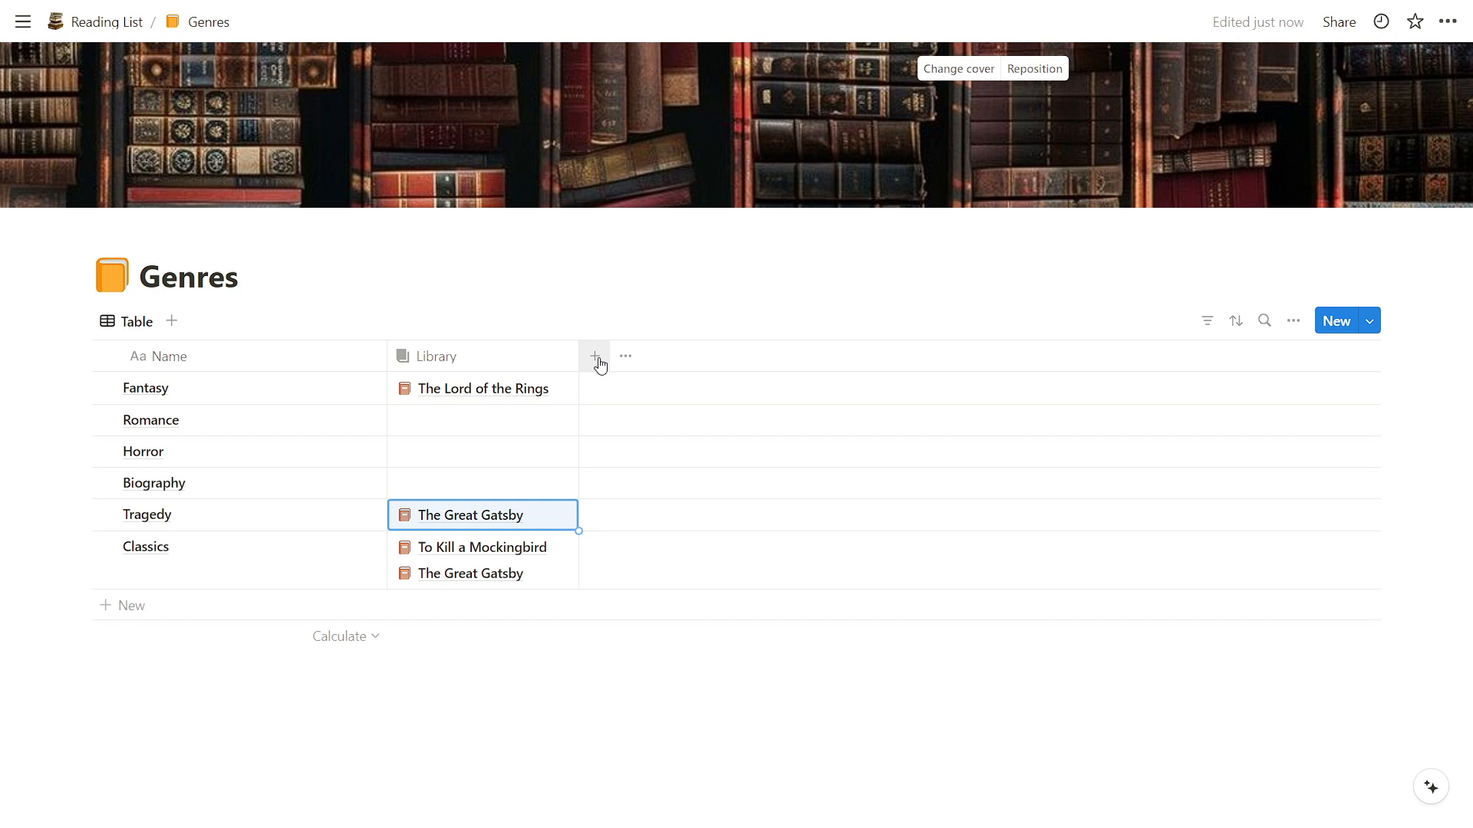
Add a formula property named "Amount of books" to the Genres table
{"action": "left_click", "coordinate": [594, 356]}
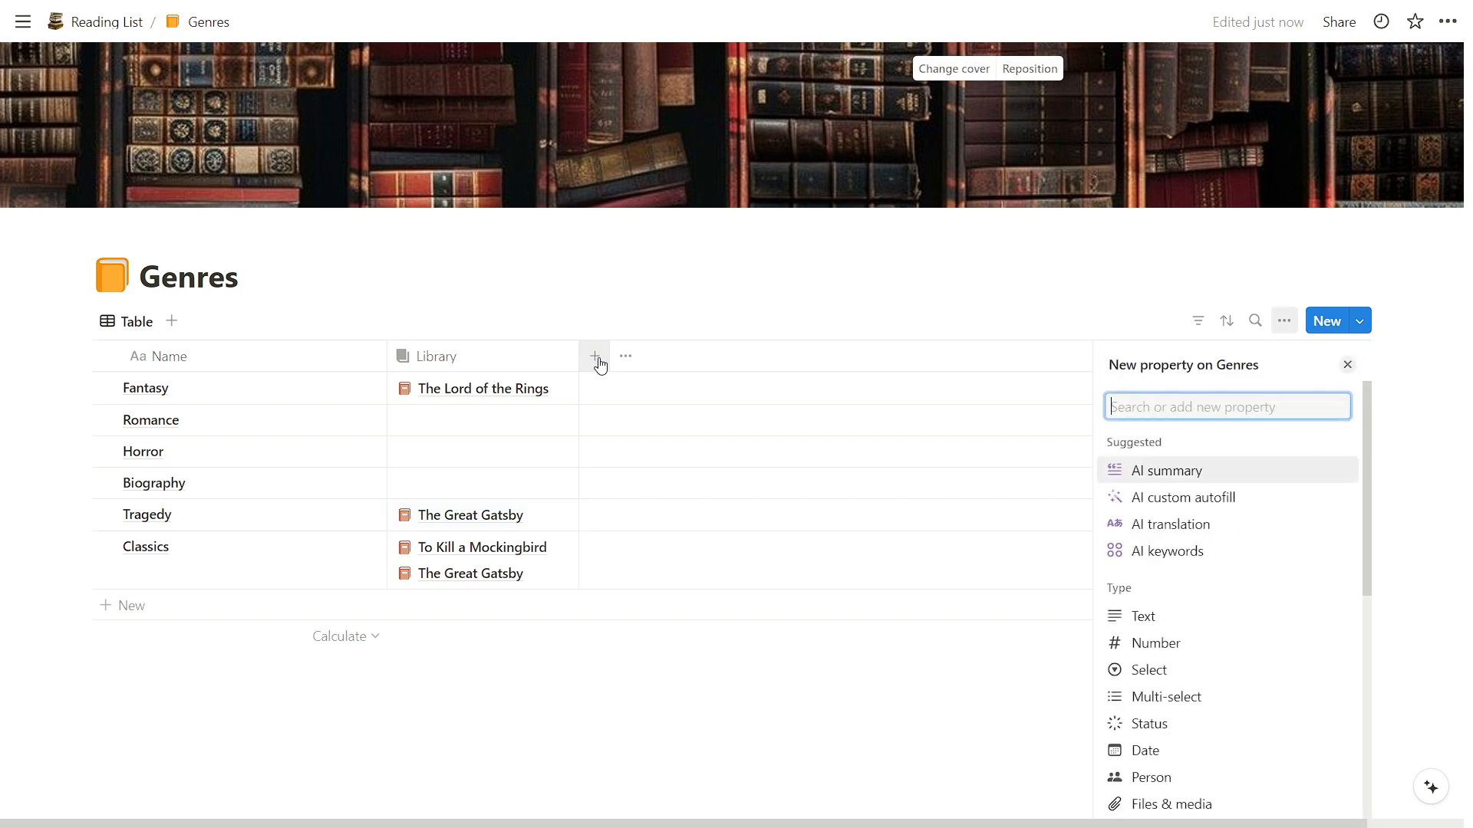
{"action": "scroll", "coordinate": [1273, 639], "scroll_direction": "down", "scroll_amount": 3}
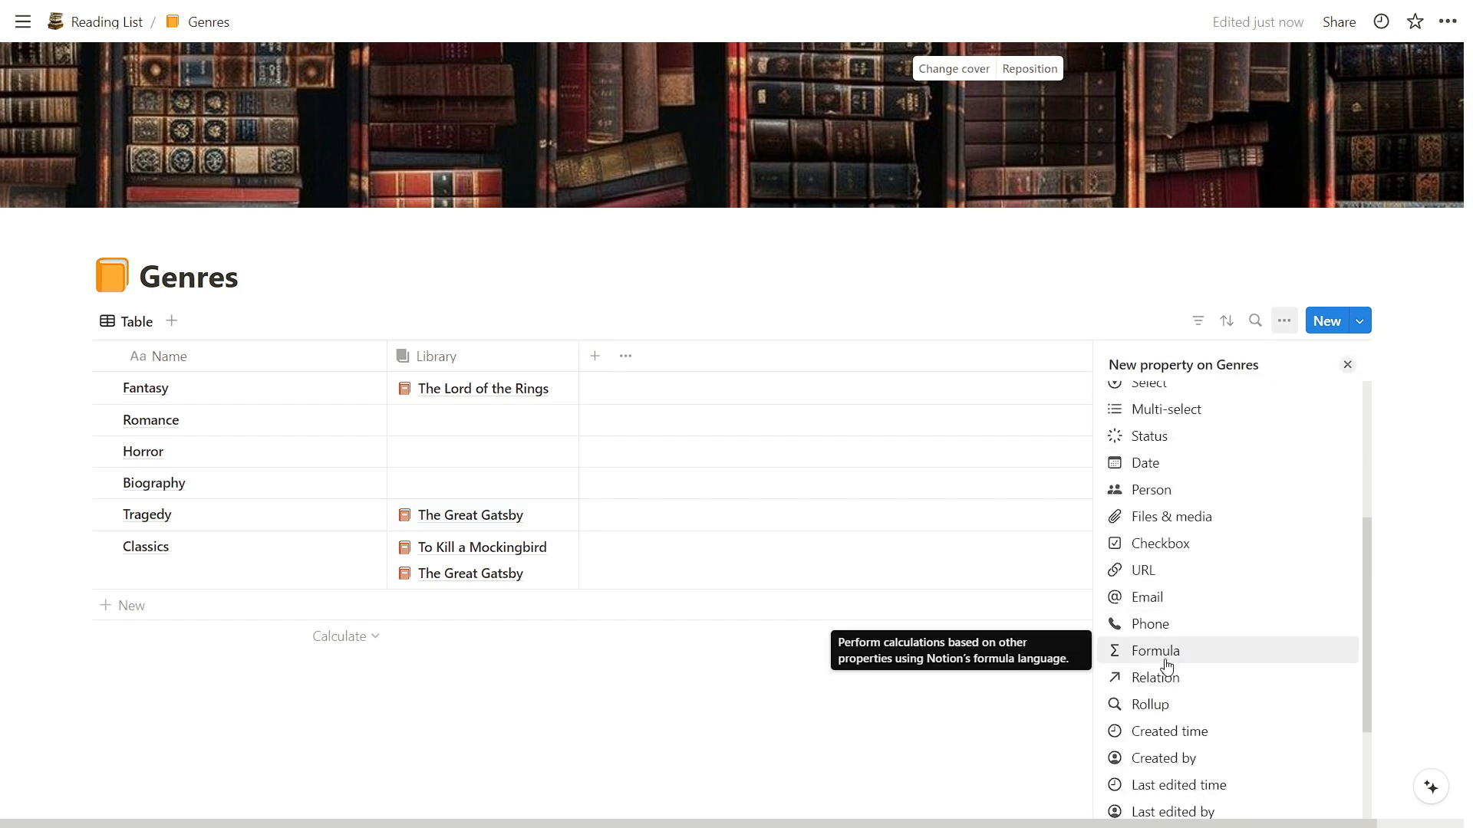
{"action": "left_click", "coordinate": [1212, 659]}
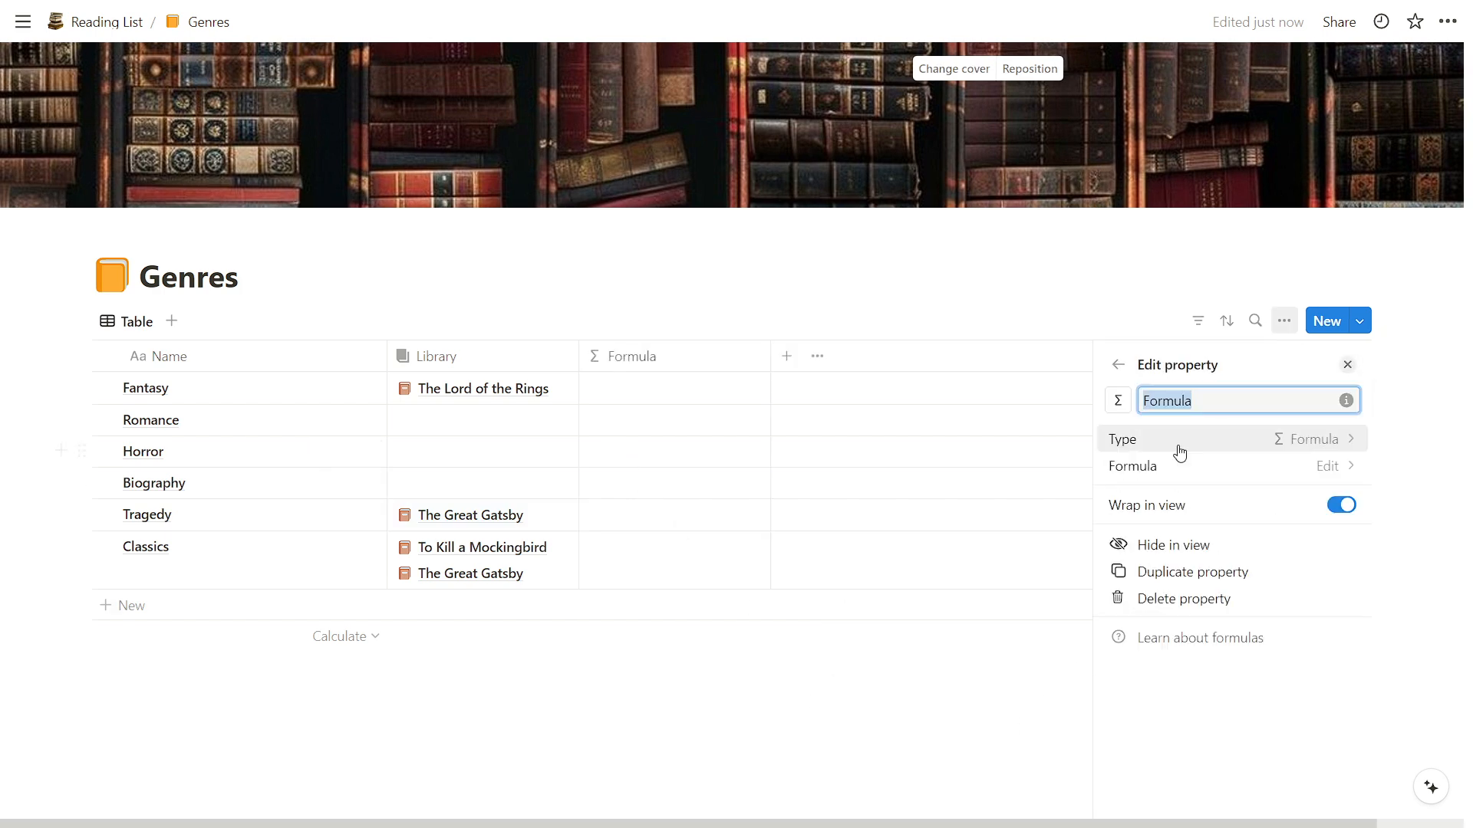
{"action": "type", "text": "Amount of books"}
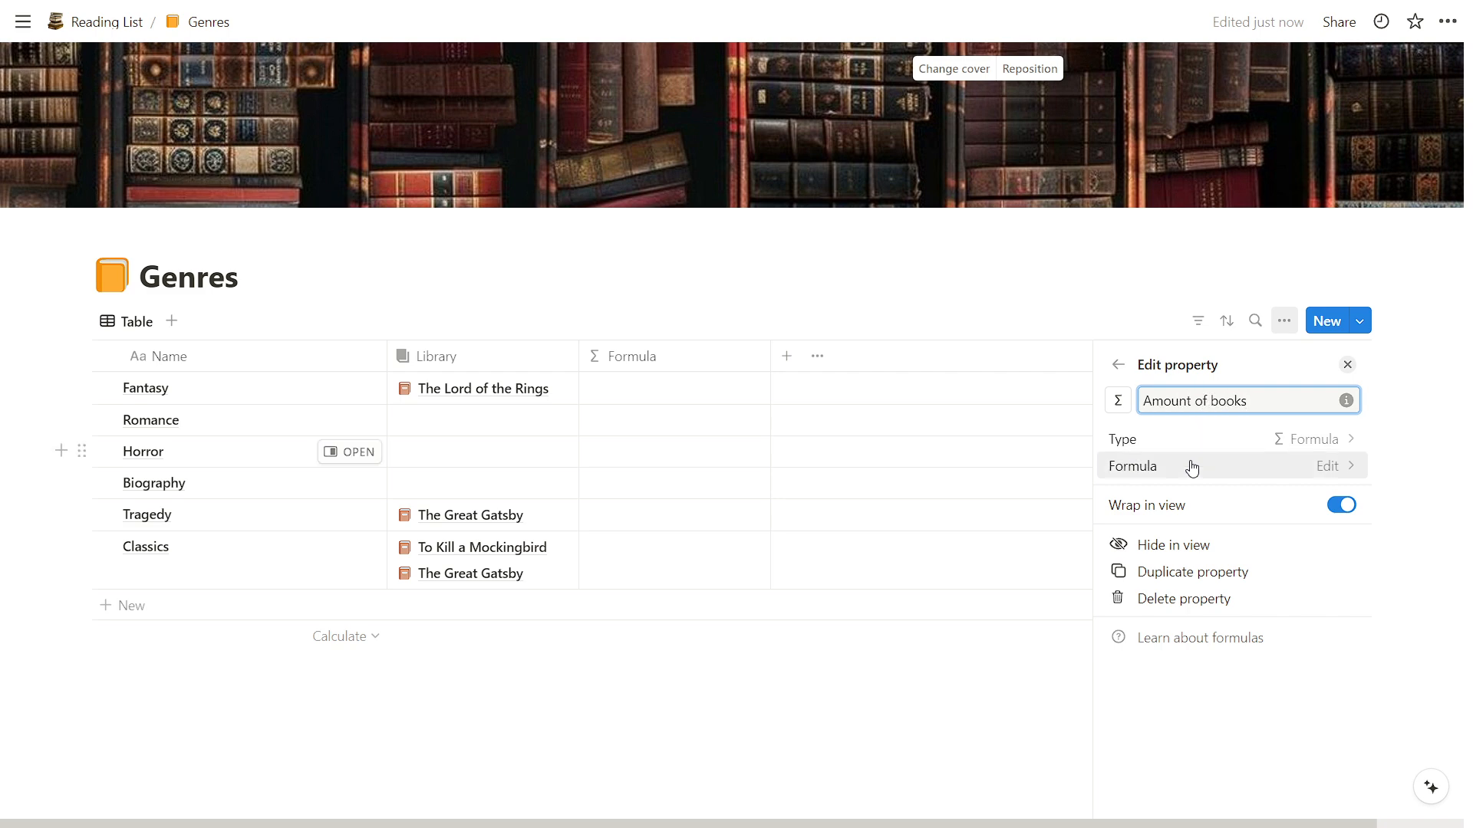
Set the Amount of books formula to toNumber(Library.length()) so it counts each genre's linked books
{"action": "left_click", "coordinate": [1185, 466]}
{"action": "scroll", "coordinate": [754, 595], "scroll_direction": "down", "scroll_amount": 10}
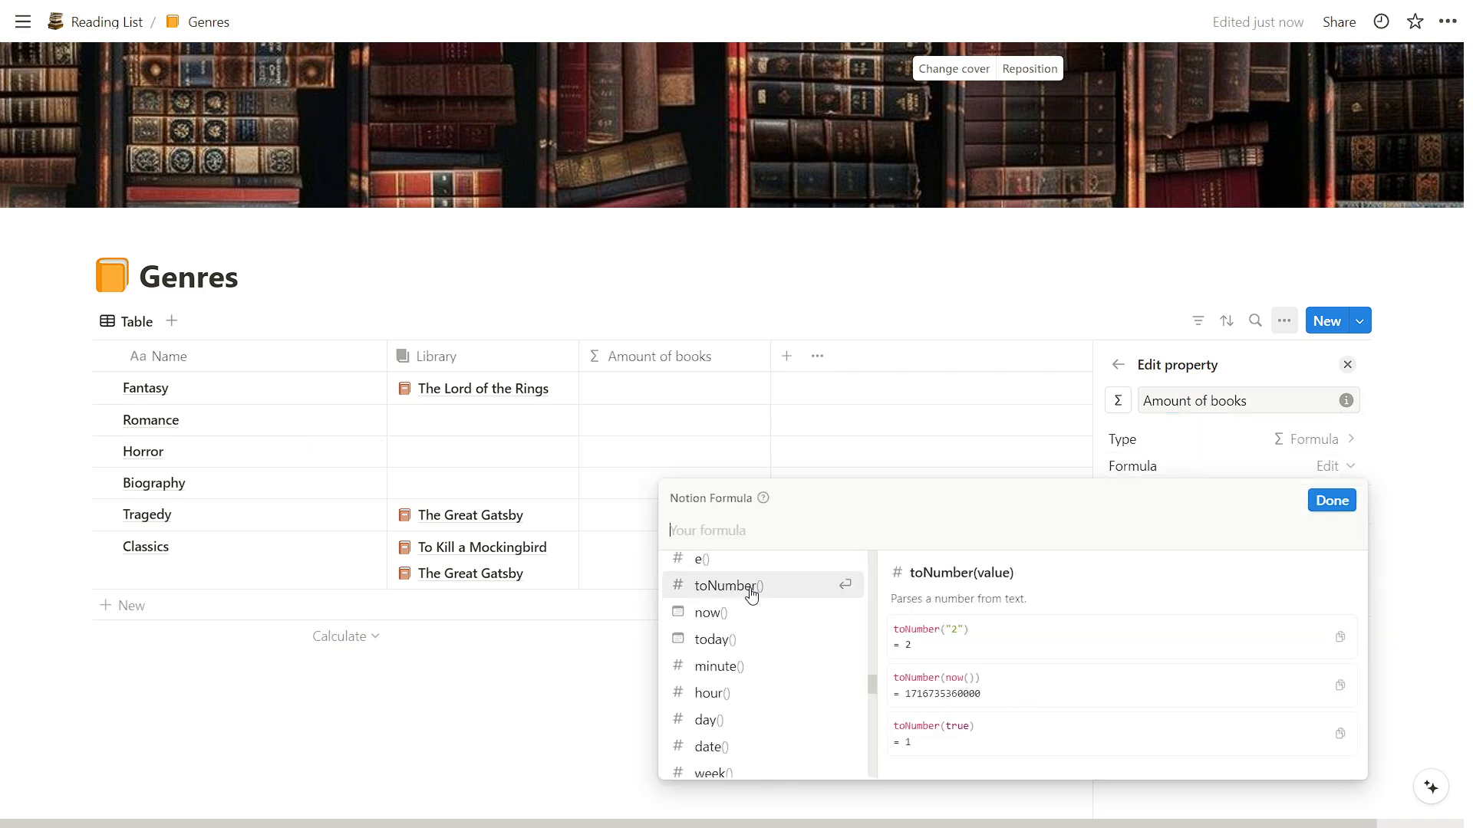
{"action": "left_click", "coordinate": [751, 587]}
{"action": "scroll", "coordinate": [750, 614], "scroll_direction": "up", "scroll_amount": 10}
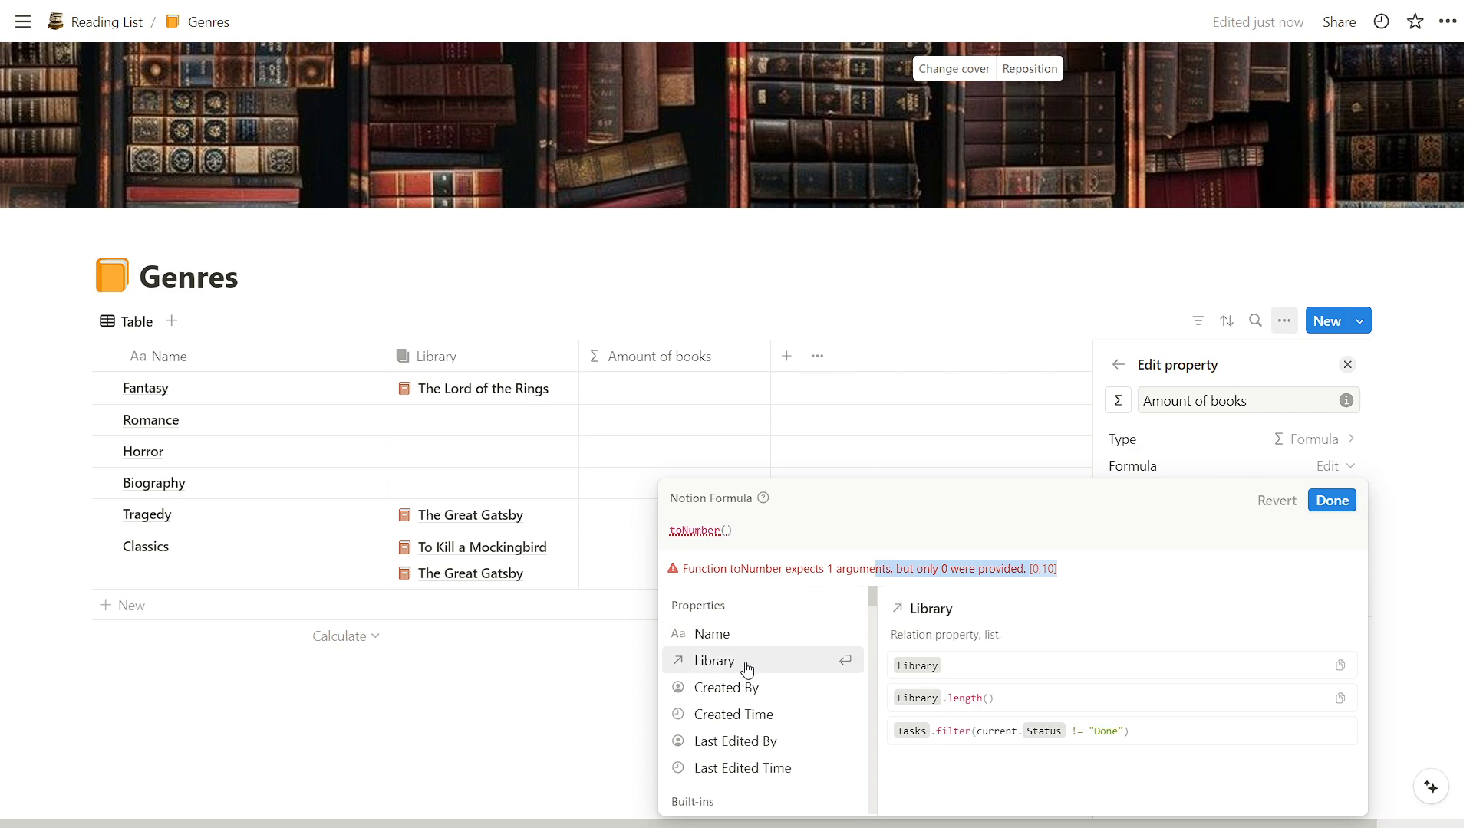
{"action": "left_click", "coordinate": [748, 663]}
{"action": "left_click", "coordinate": [1325, 508]}
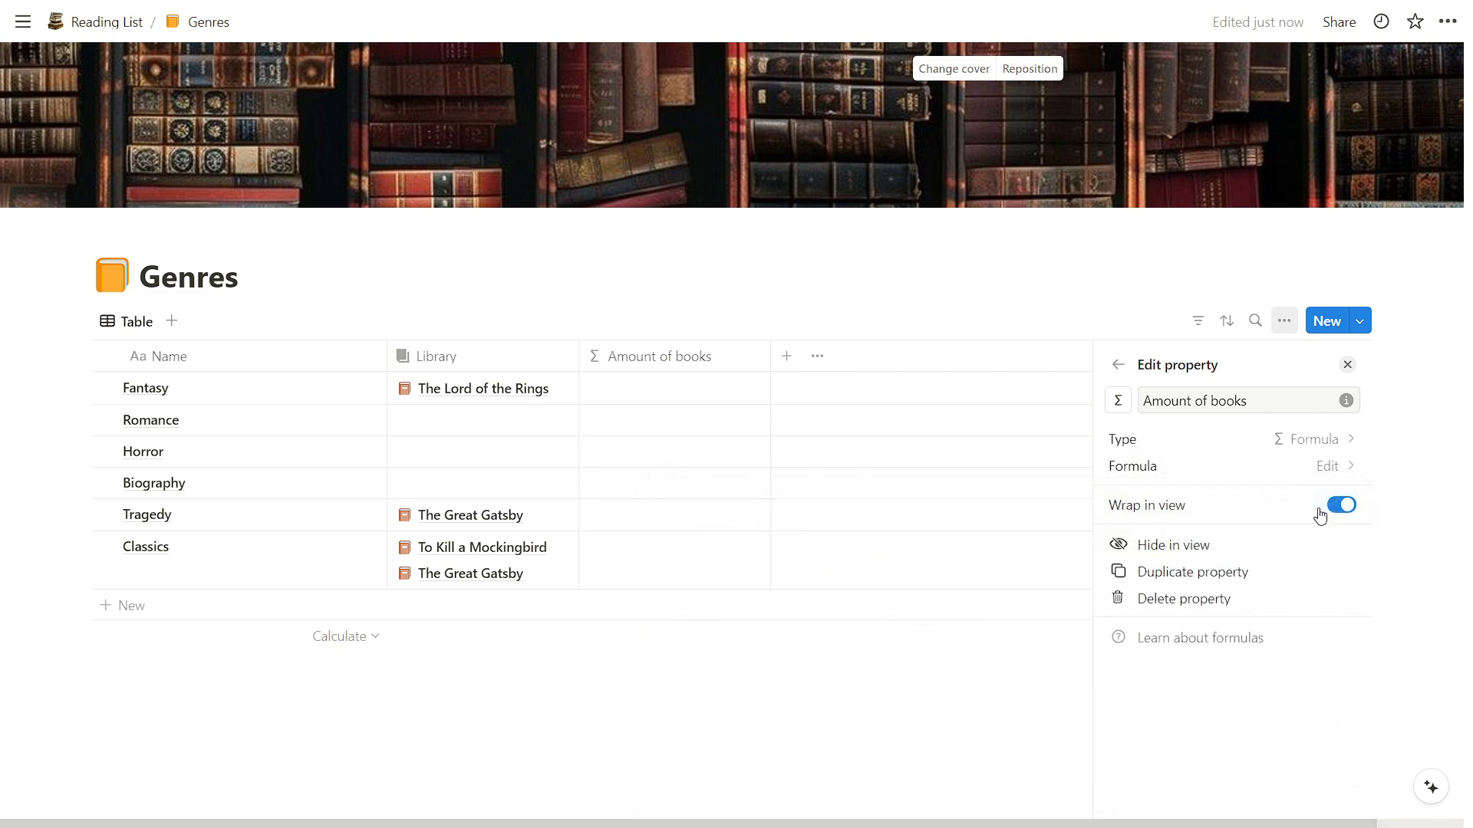
{"action": "left_click", "coordinate": [1312, 466]}
{"action": "type", "text": ".le"}
{"action": "left_click", "coordinate": [663, 409]}
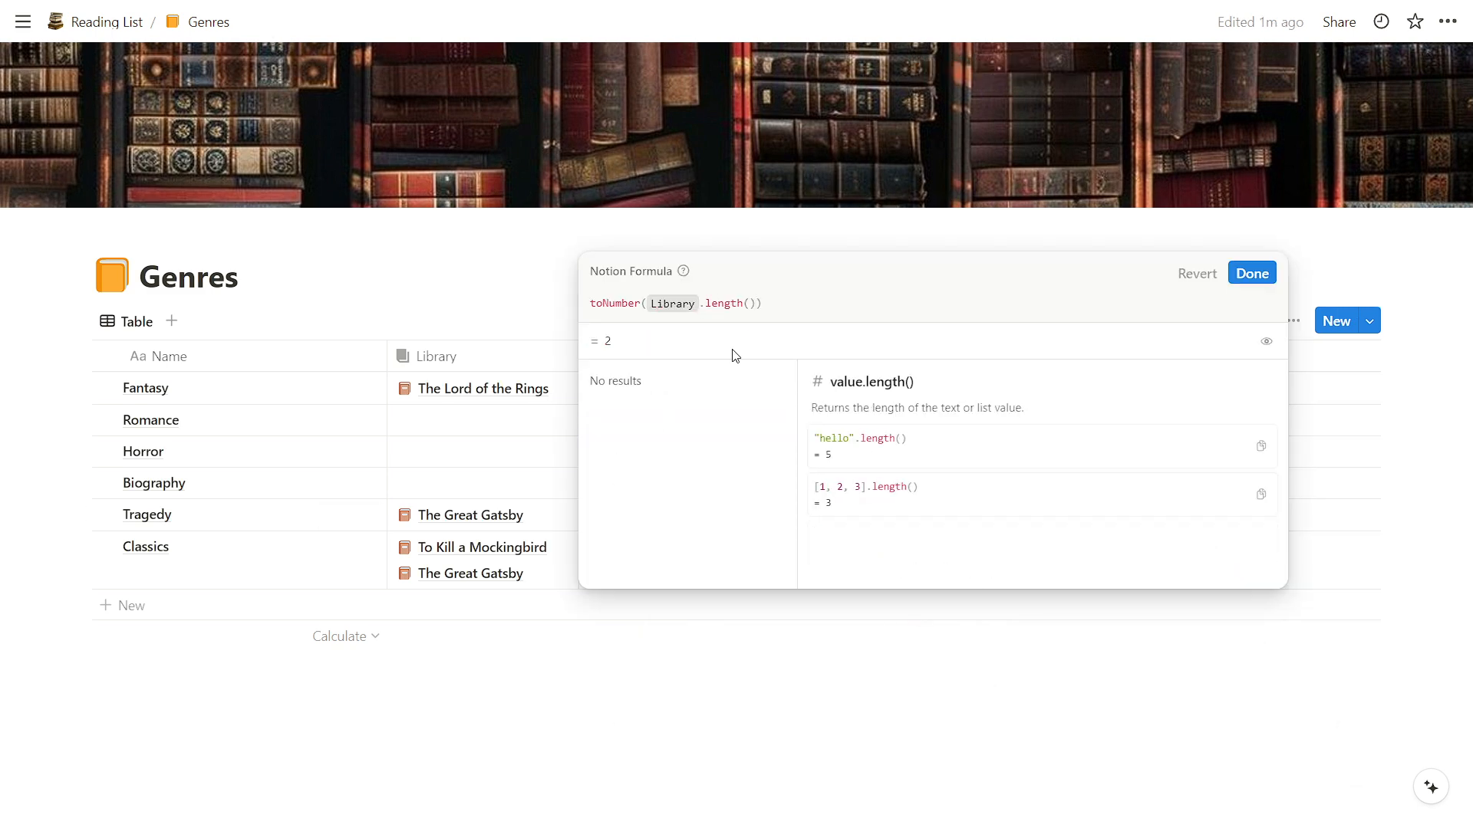
{"action": "key", "text": "Return"}
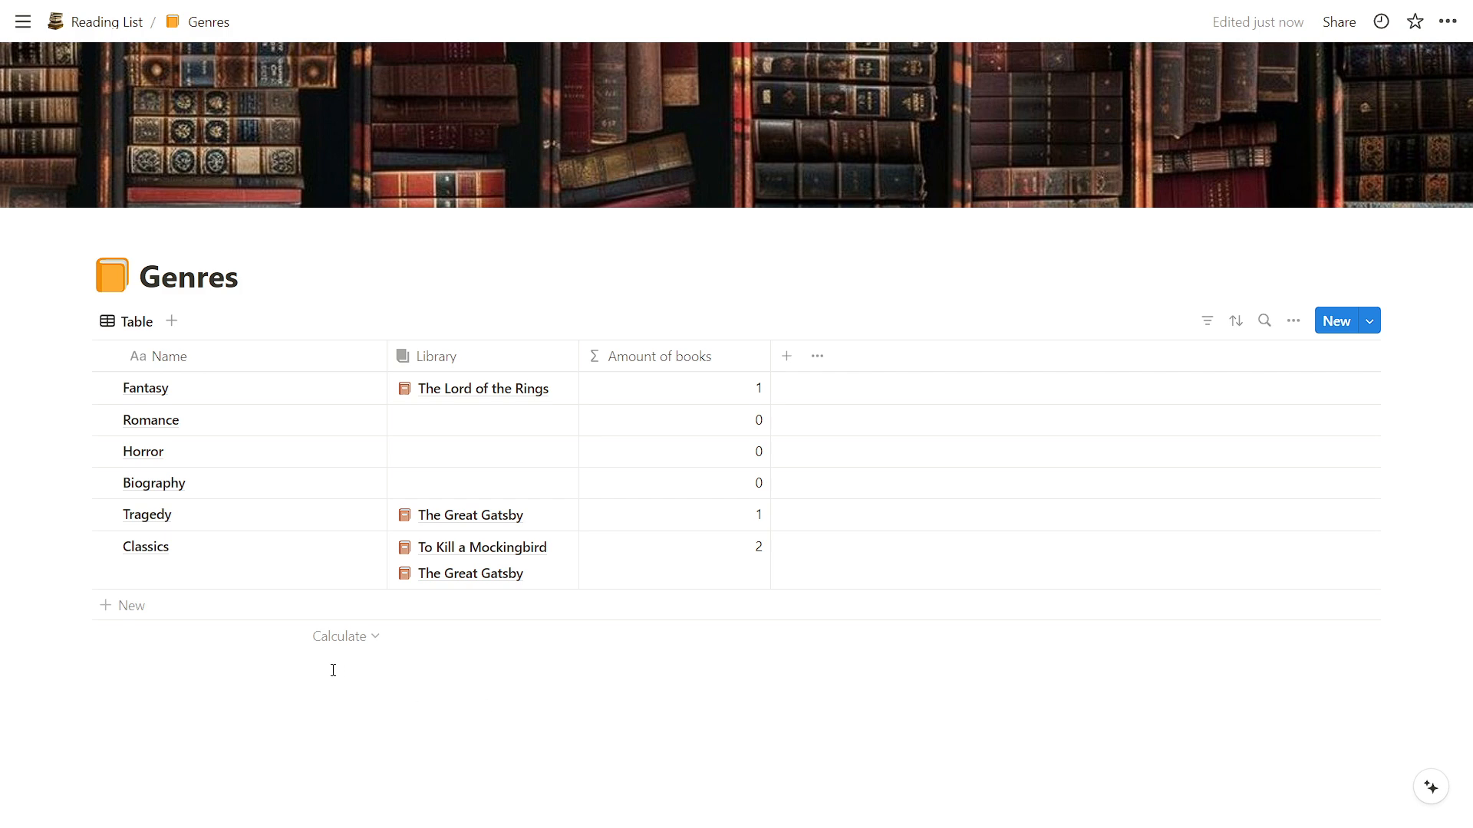
Add a Gallery view to the Genres database and give the genre pages a brown book icon
{"action": "left_click", "coordinate": [169, 323]}
{"action": "left_click", "coordinate": [1313, 523]}
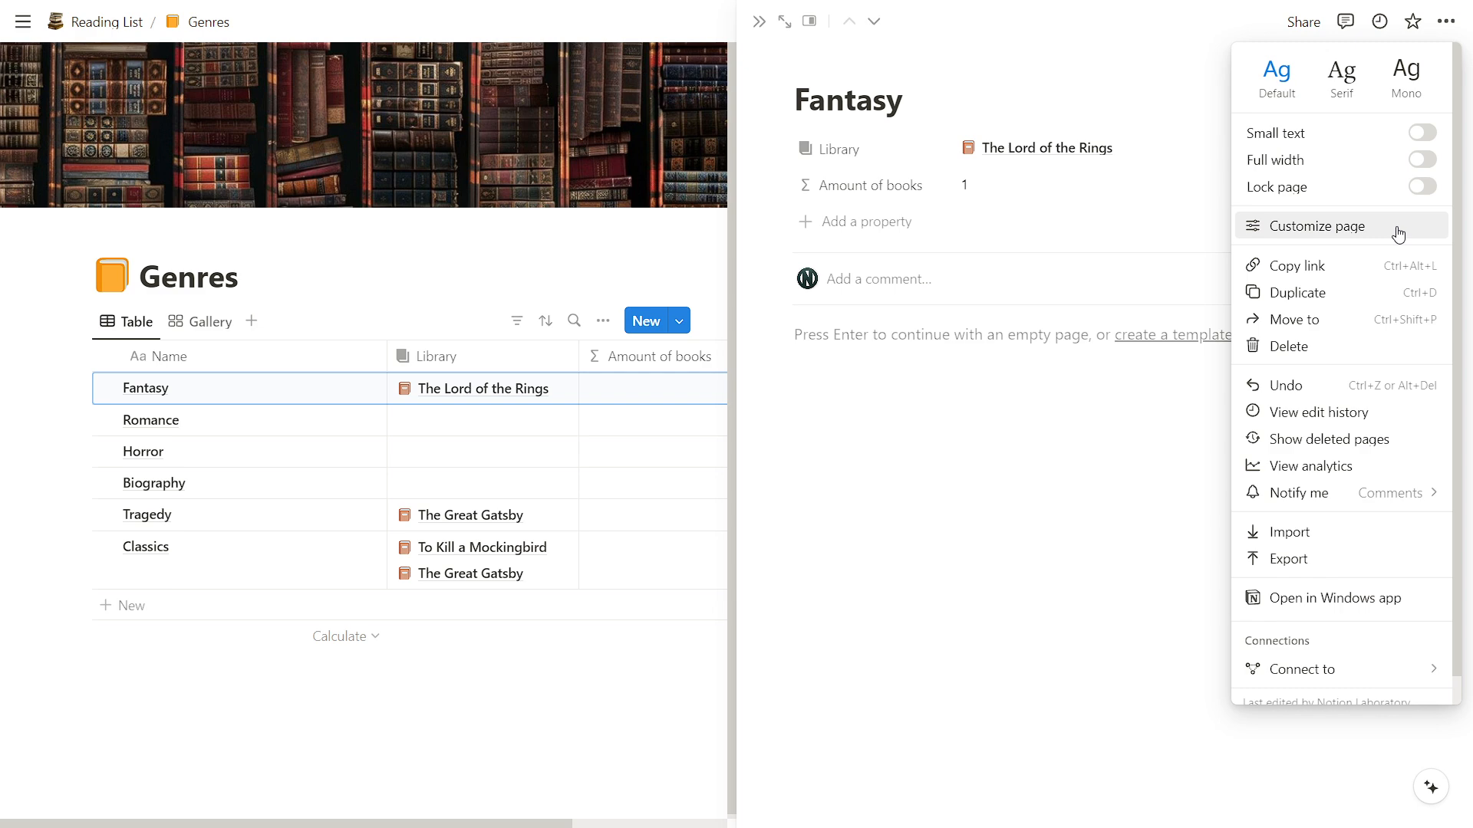
{"action": "left_click", "coordinate": [700, 140]}
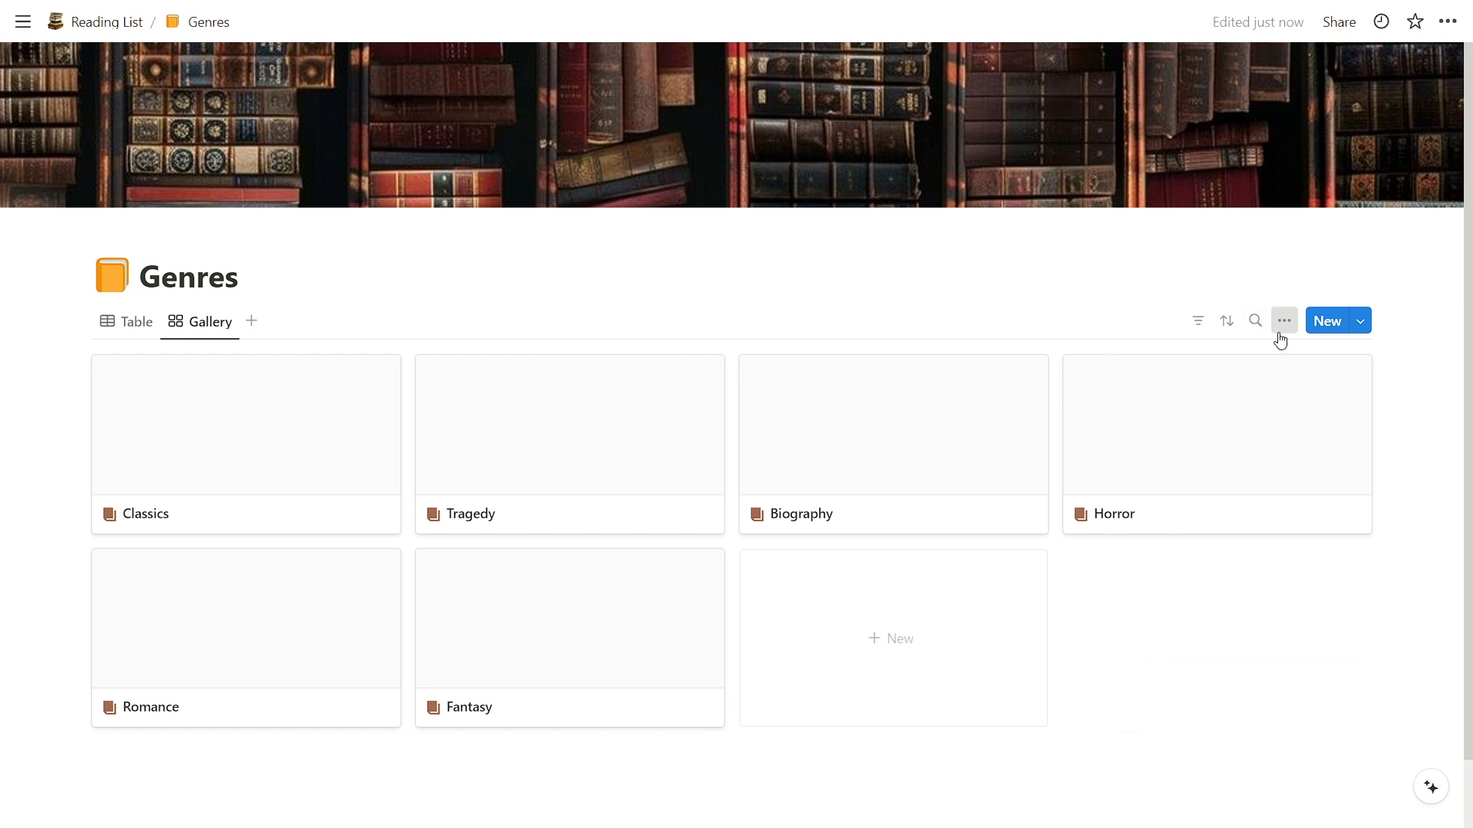
Show the Amount of books and Library properties on the Genres gallery cards
{"action": "left_click", "coordinate": [1283, 322]}
{"action": "left_click", "coordinate": [1279, 480]}
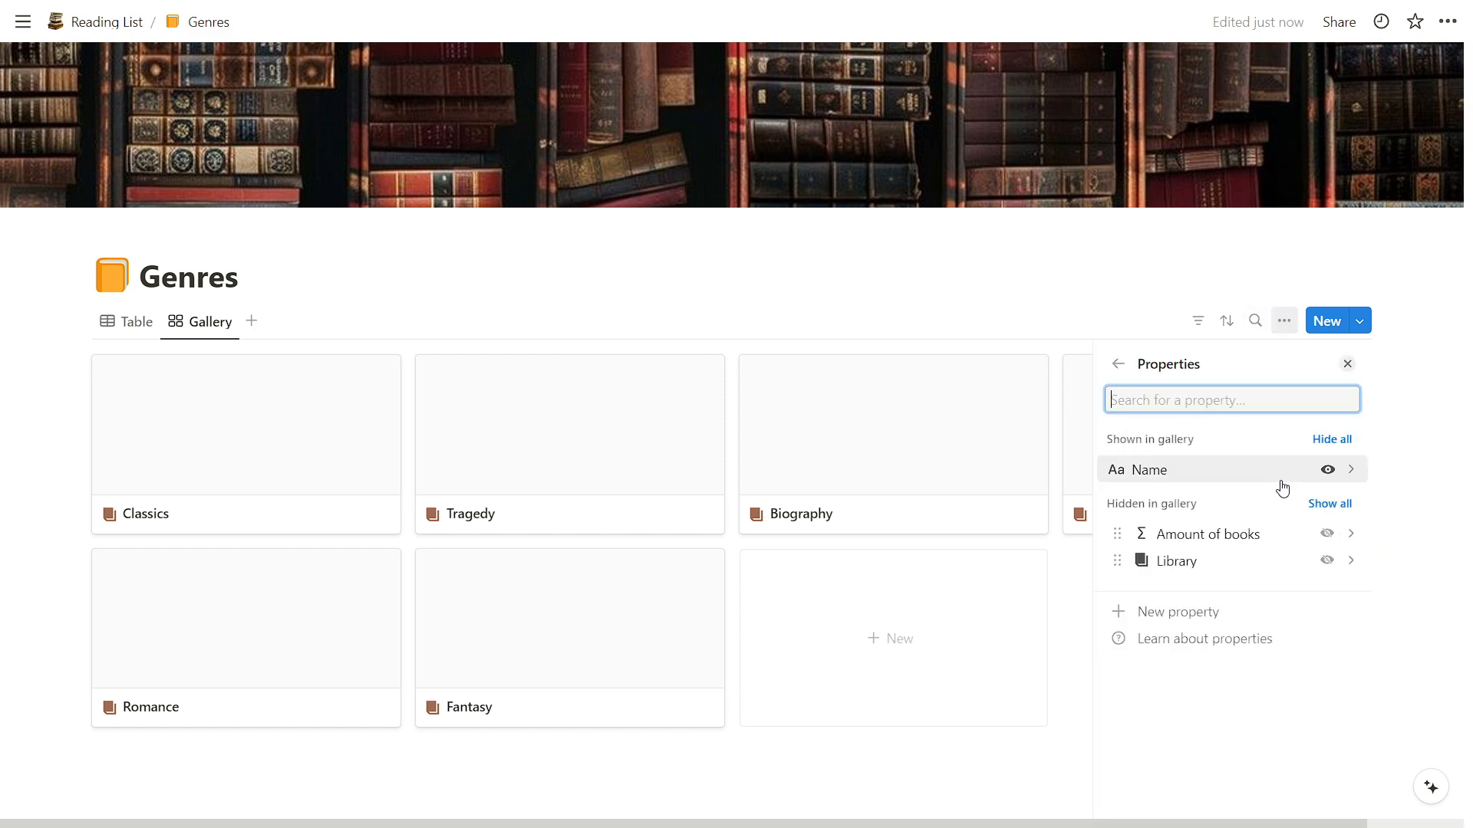
{"action": "left_click", "coordinate": [1326, 533]}
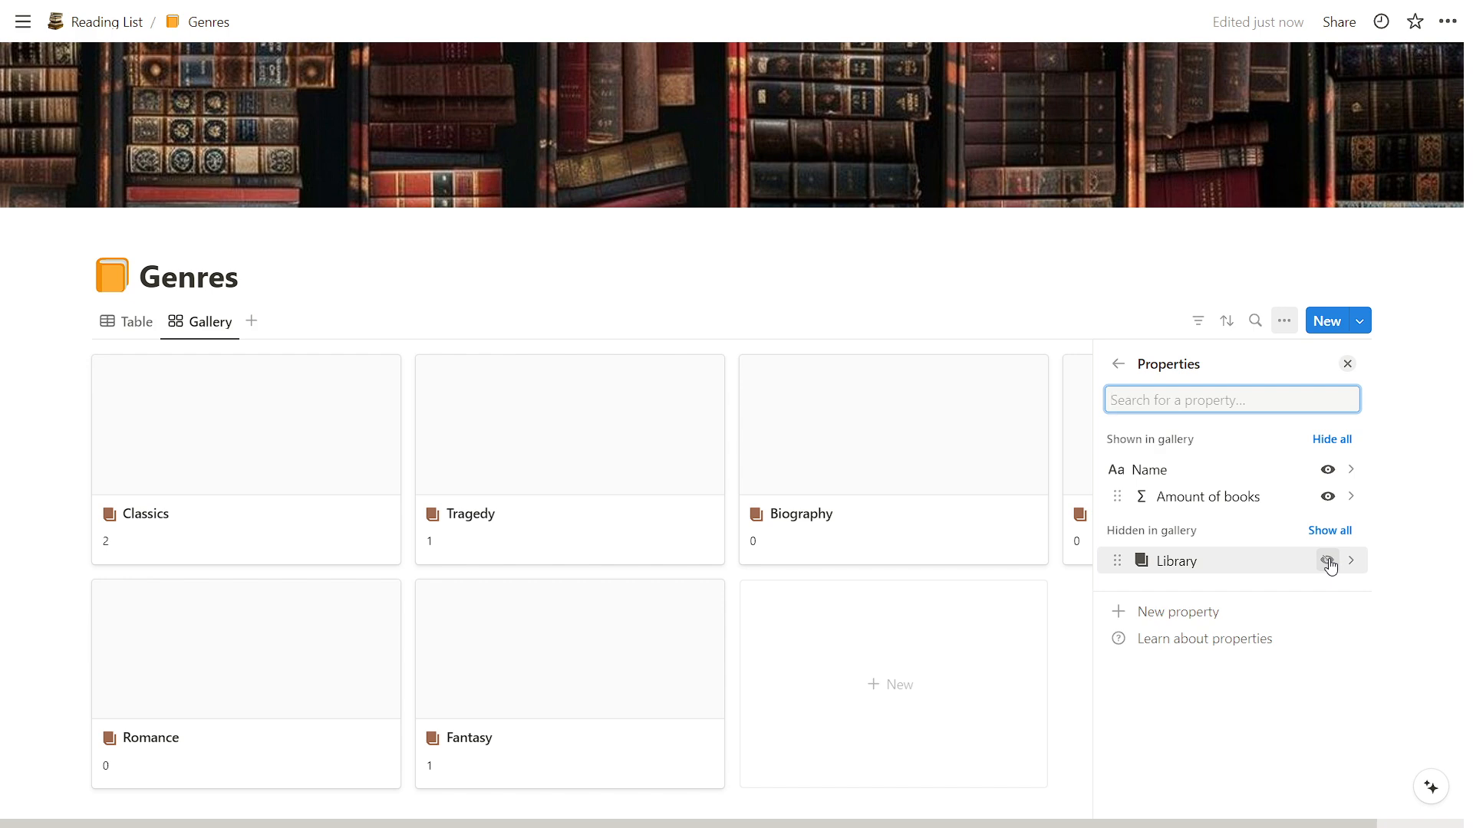
{"action": "left_click", "coordinate": [1327, 561]}
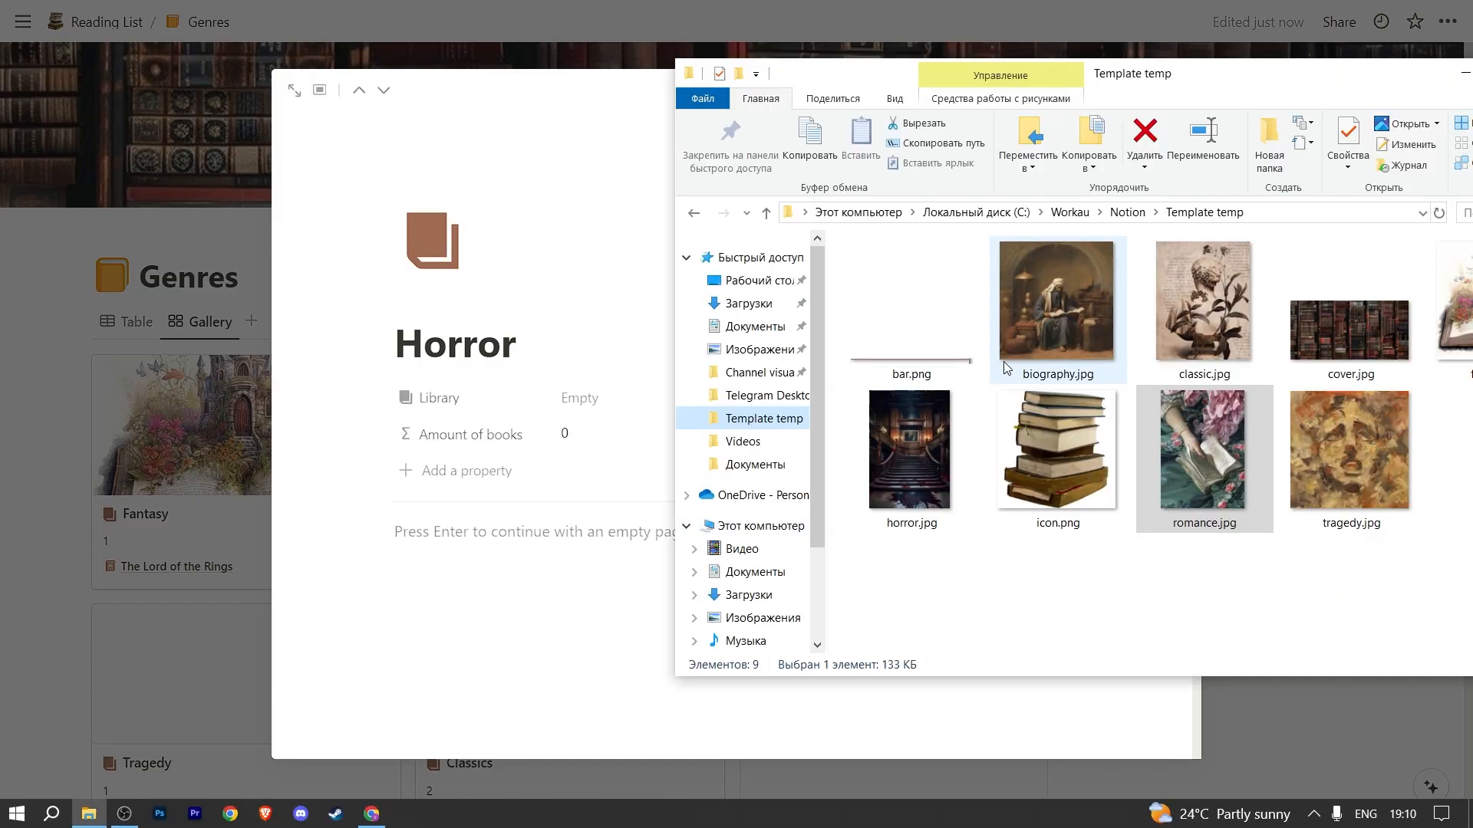
Insert horror.jpg into the Horror page and classic.jpg into the Classics page as their gallery images
{"action": "left_click_drag", "start_coordinate": [951, 460], "coordinate": [504, 553]}
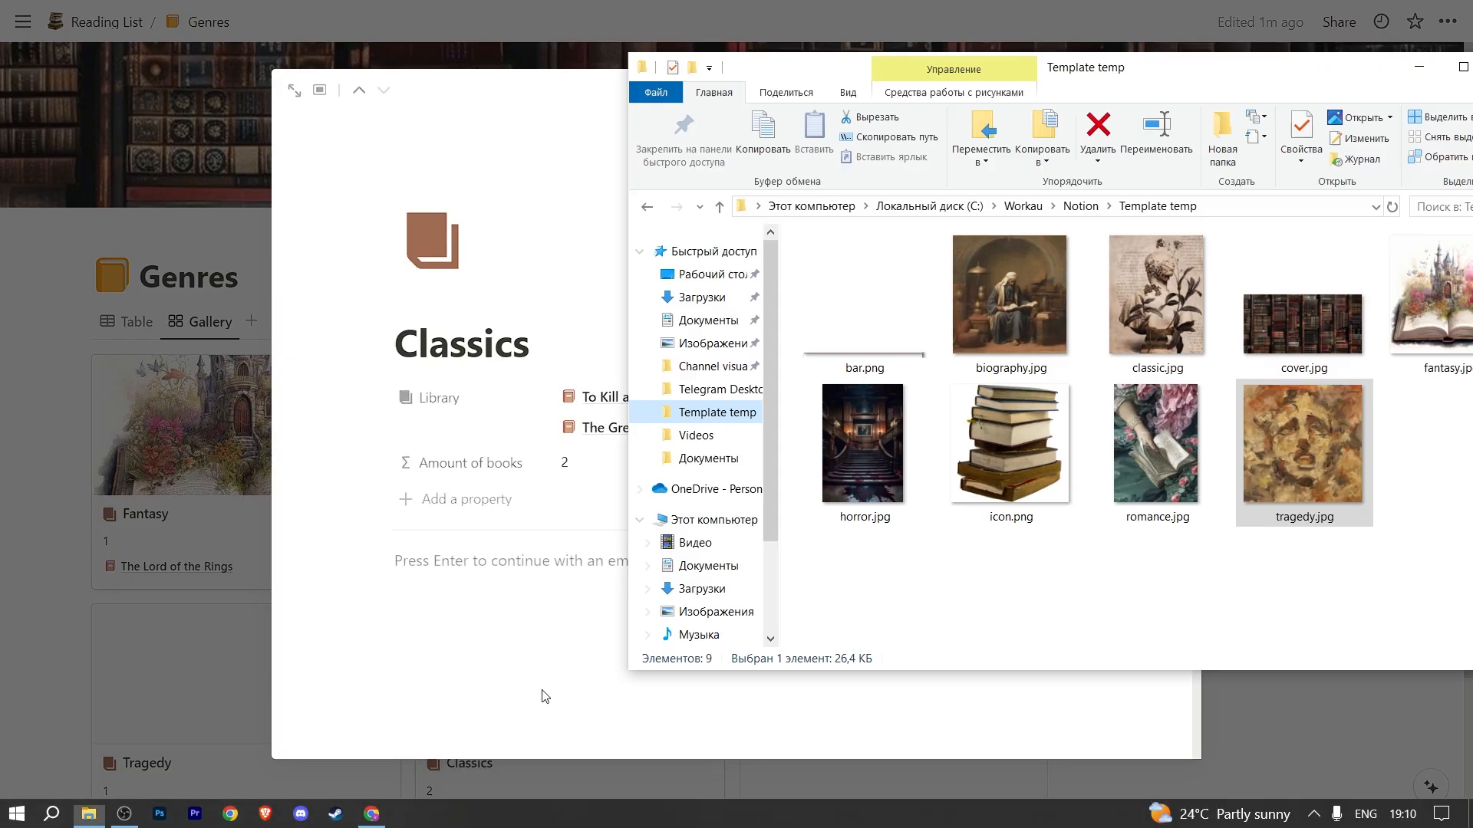
{"action": "left_click_drag", "start_coordinate": [1144, 296], "coordinate": [368, 506]}
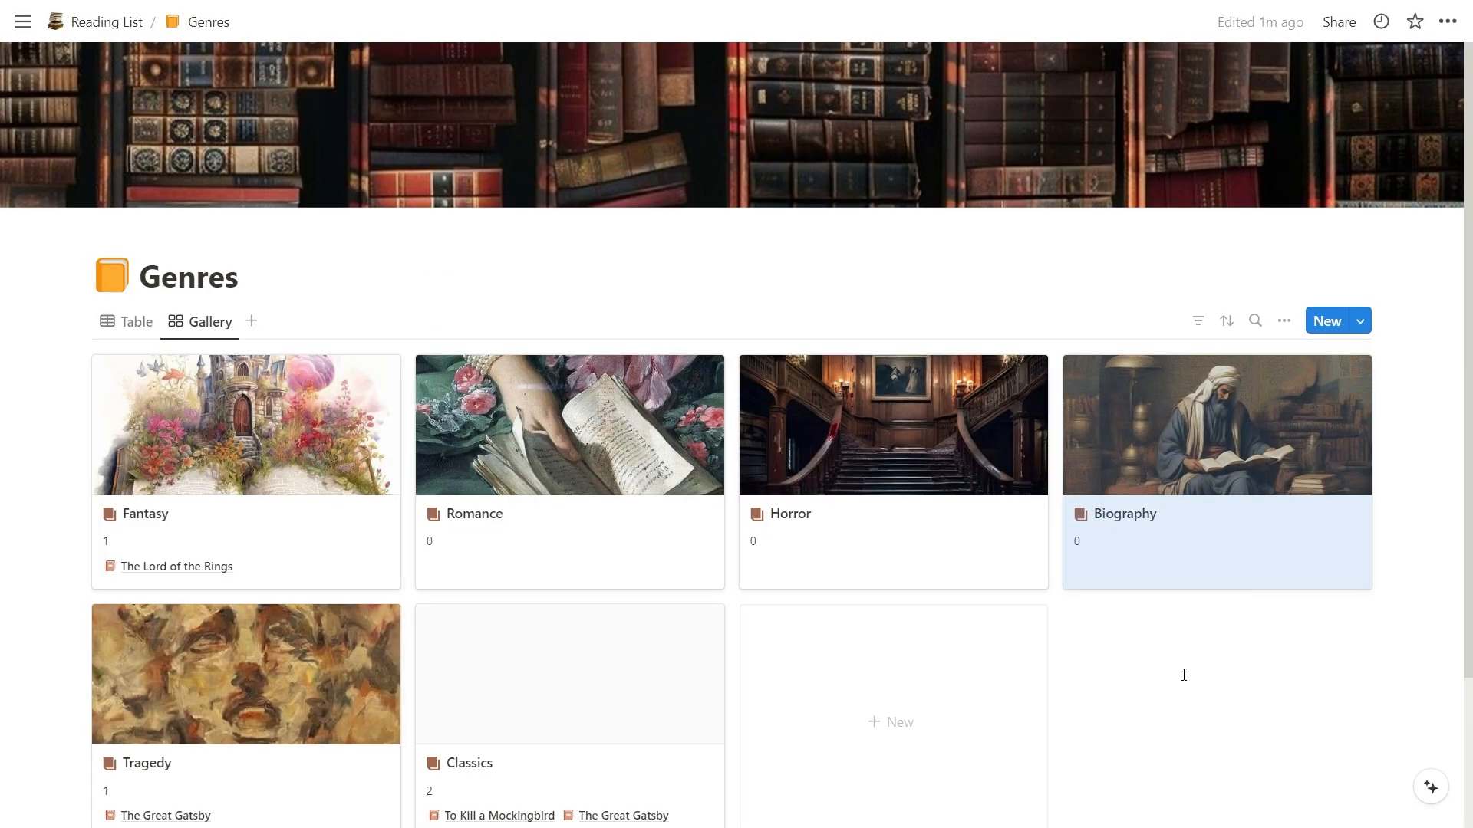
{"action": "left_click", "coordinate": [1118, 763]}
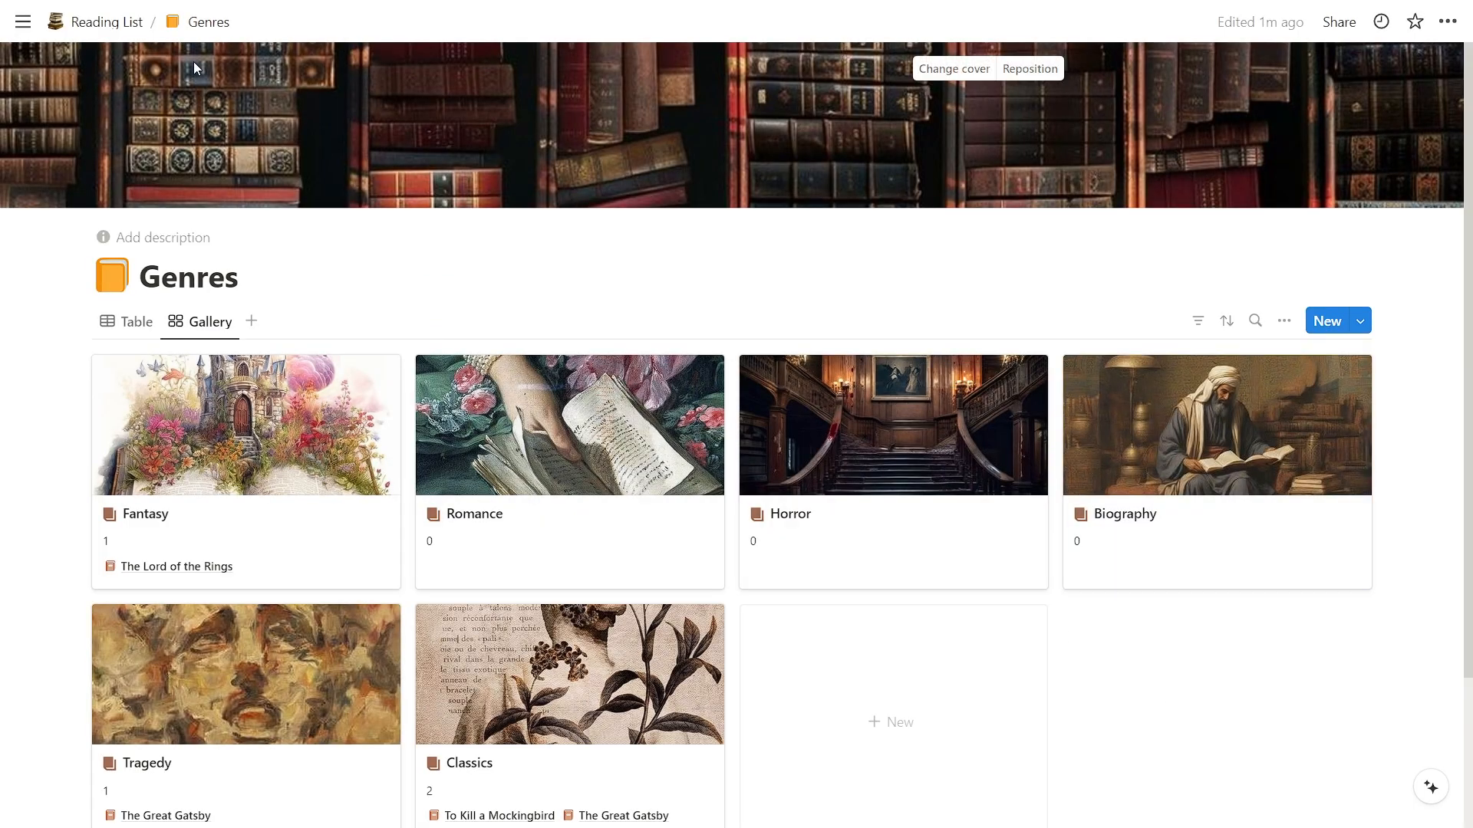
Return to the Reading List page and turn the empty block below Genres into a toggle list
{"action": "left_click", "coordinate": [106, 22]}
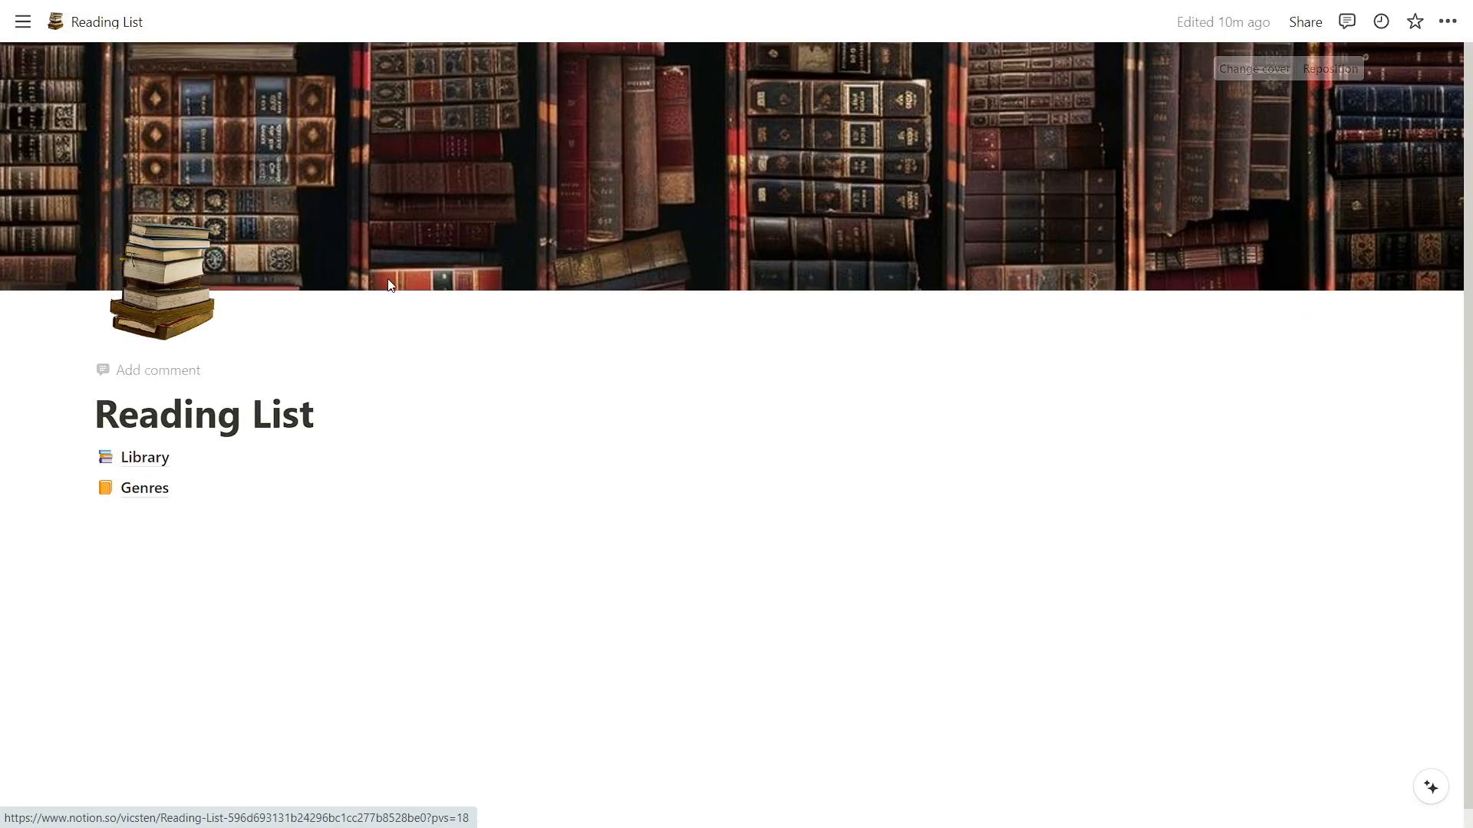
{"action": "left_click", "coordinate": [732, 670]}
{"action": "left_click", "coordinate": [82, 519]}
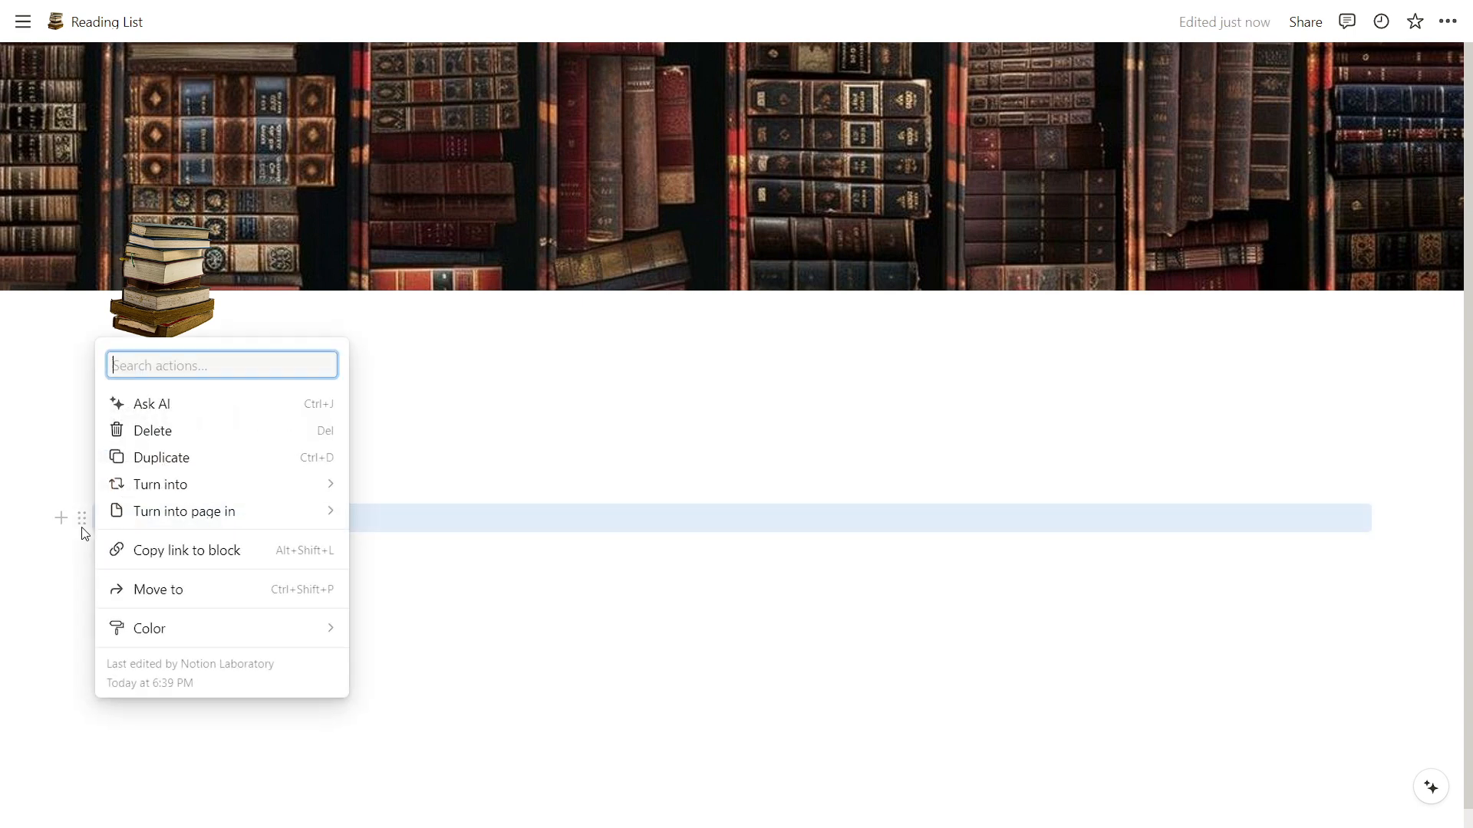
{"action": "mouse_move", "coordinate": [192, 485]}
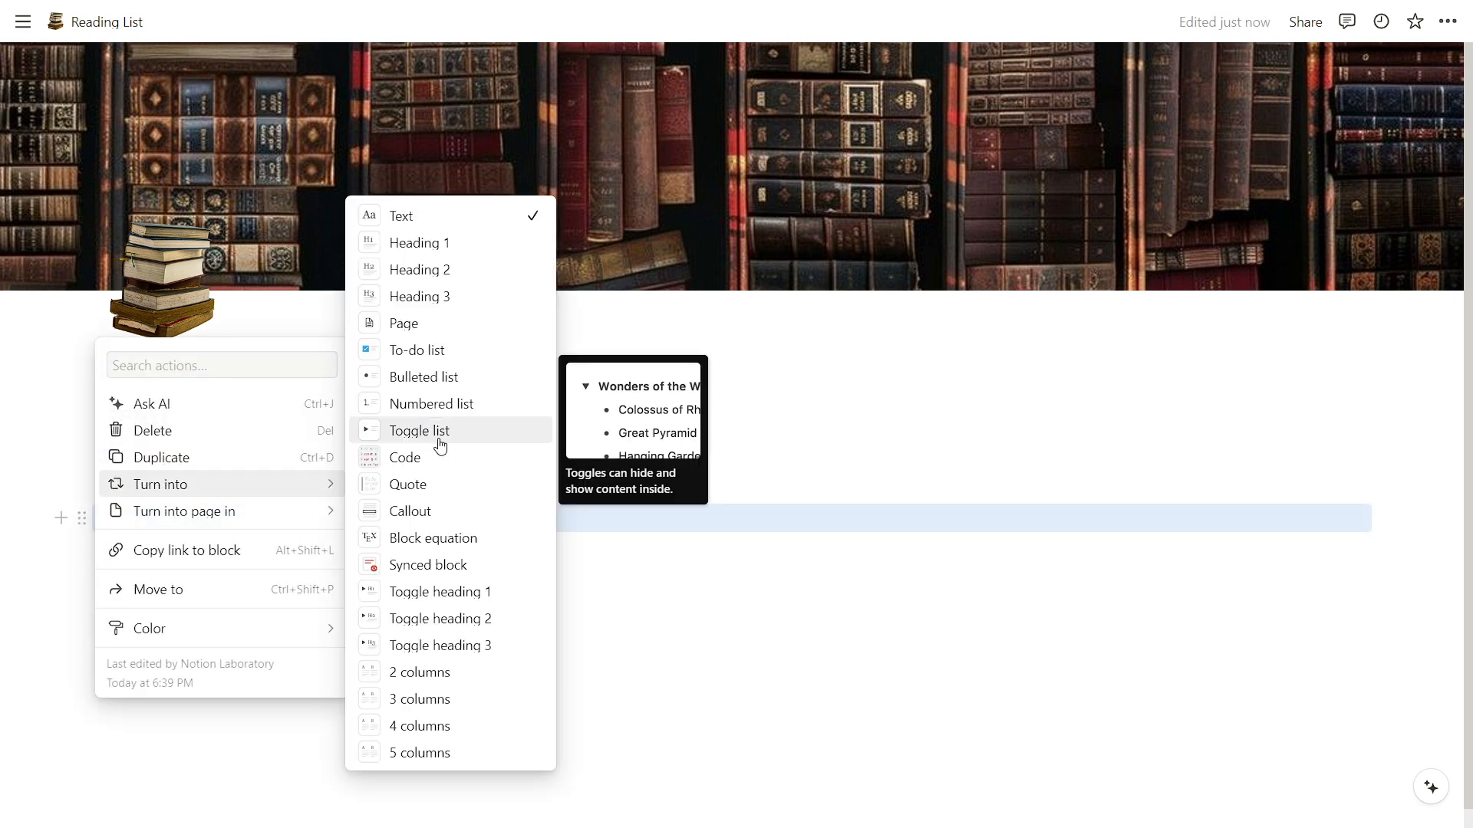
{"action": "left_click", "coordinate": [458, 436]}
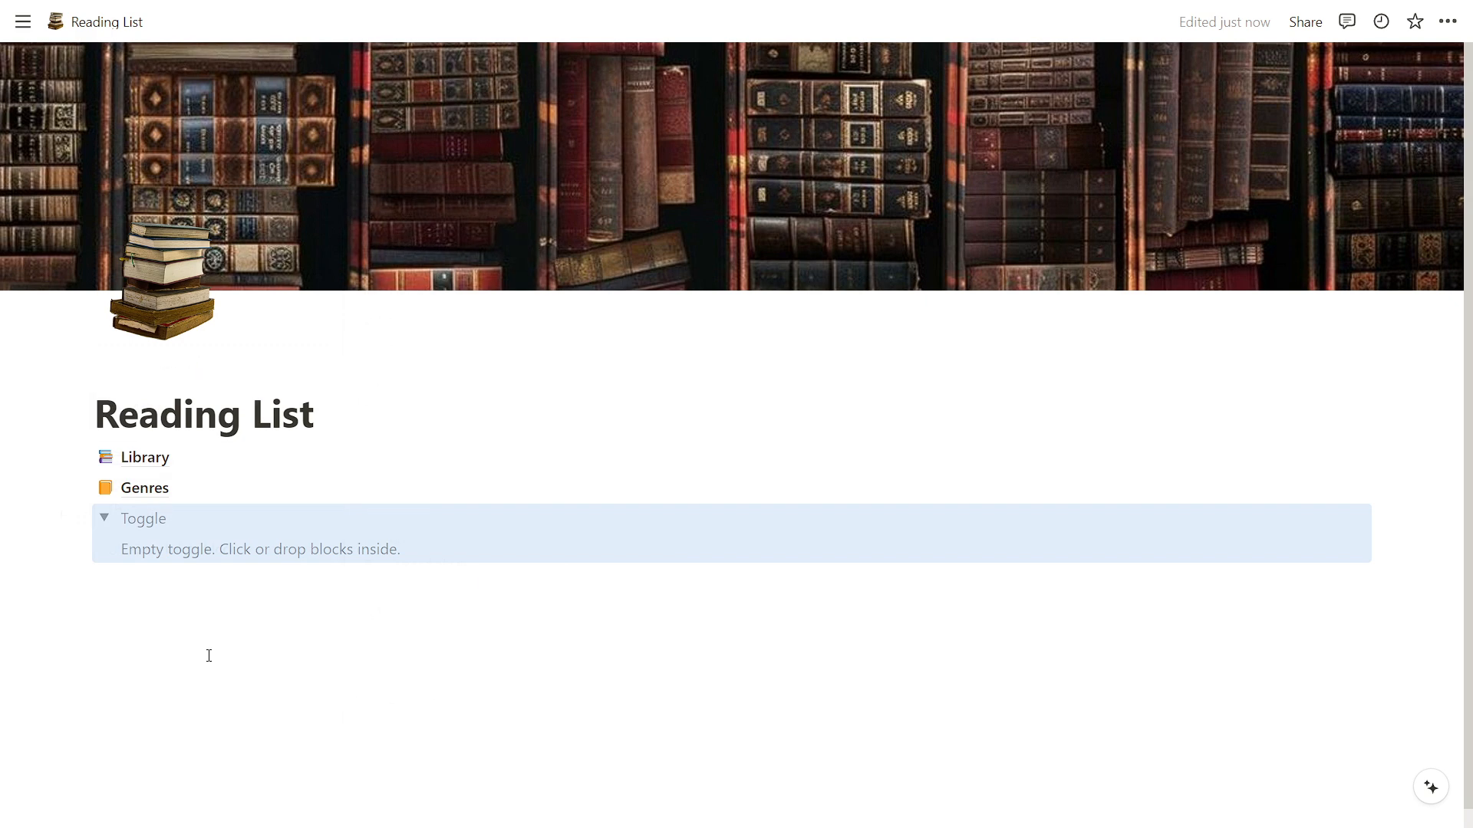
Move the Library and Genres databases into the toggle and title it Databases
{"action": "left_click_drag", "start_coordinate": [81, 457], "coordinate": [171, 519]}
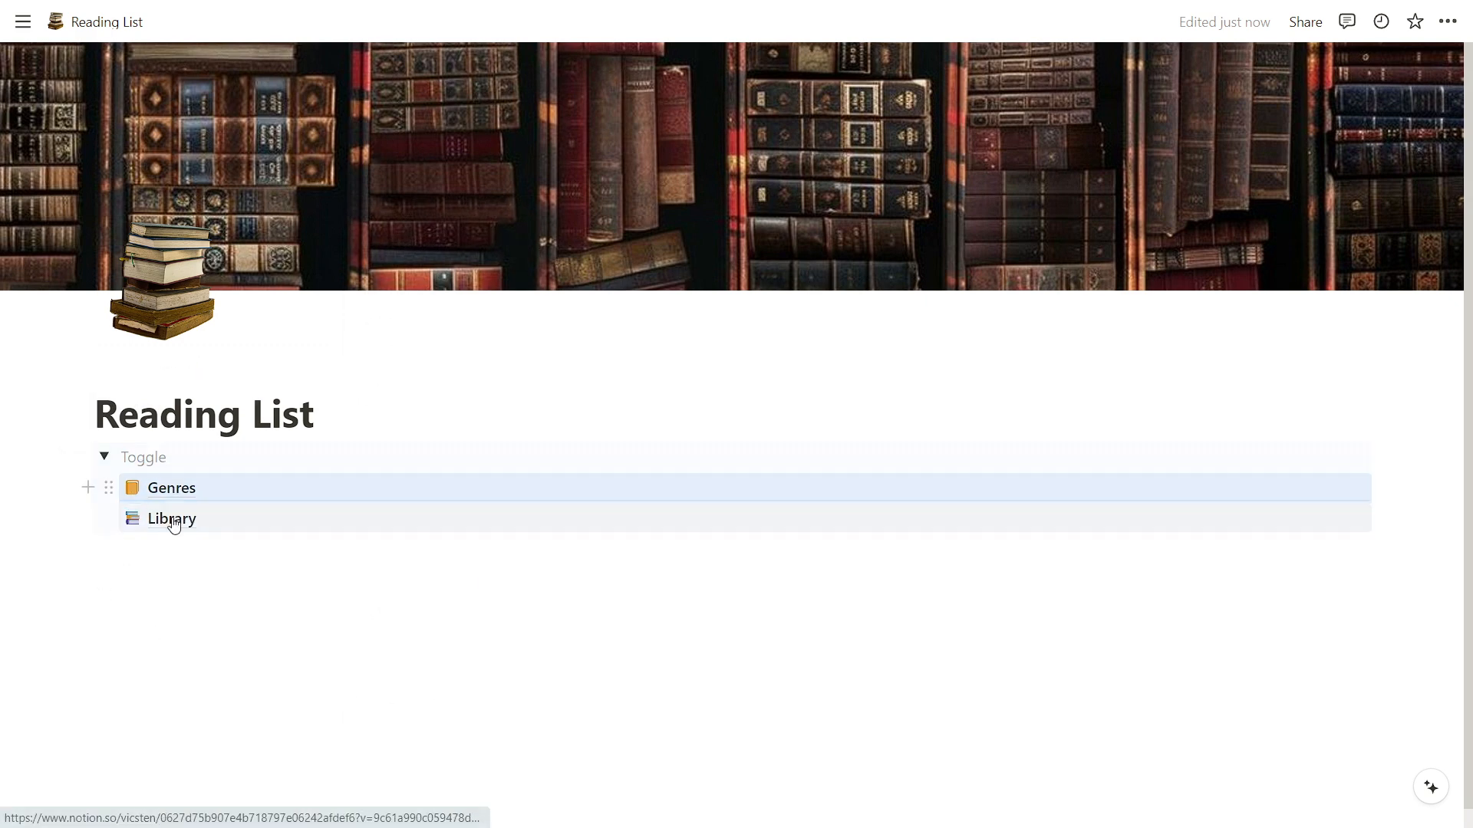
{"action": "left_click", "coordinate": [146, 459]}
{"action": "type", "text": "Databases"}
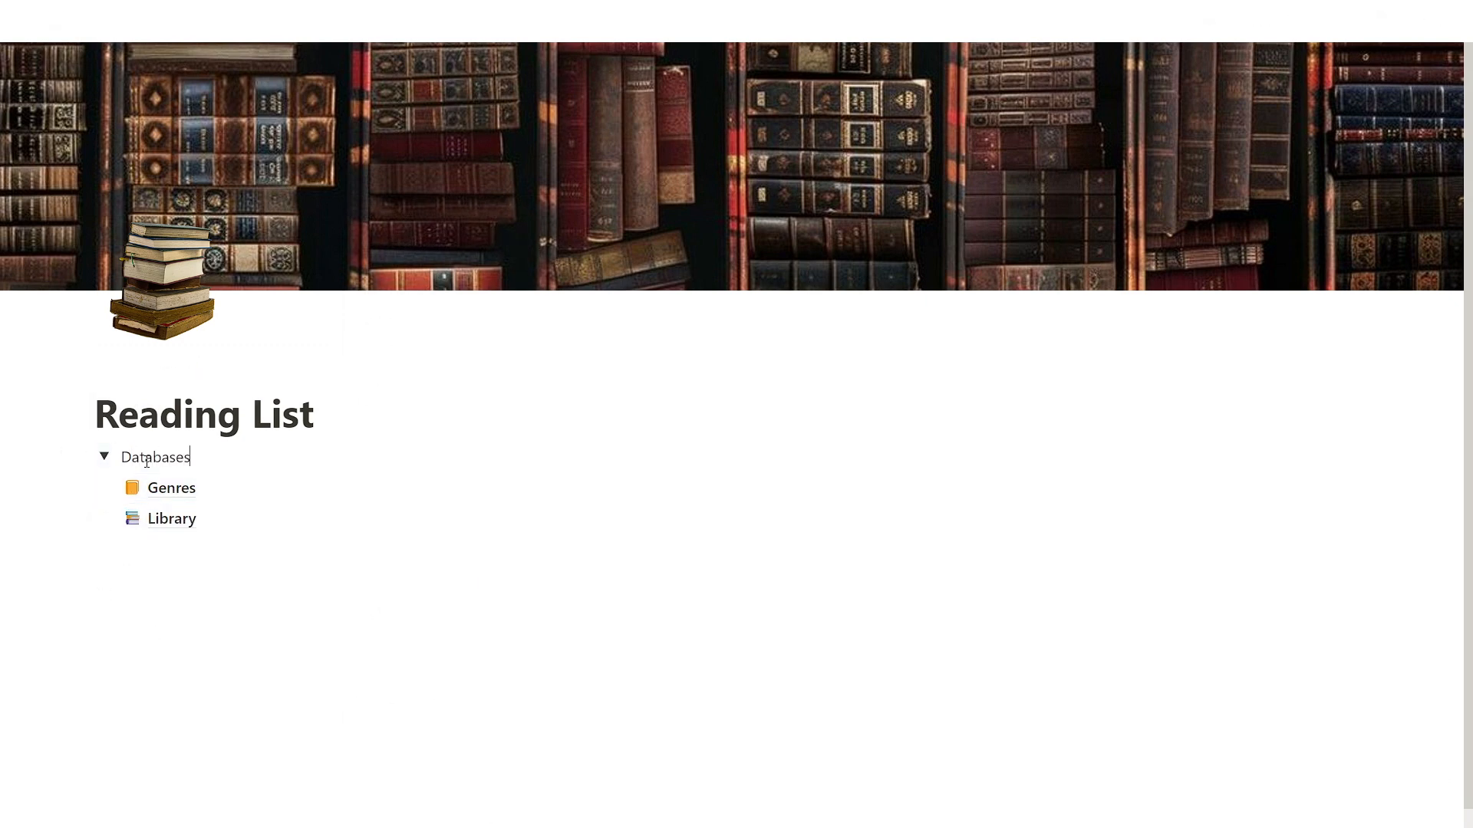
Collapse the toggle and give its Databases title a brown background
{"action": "left_click_drag", "start_coordinate": [191, 459], "coordinate": [121, 468]}
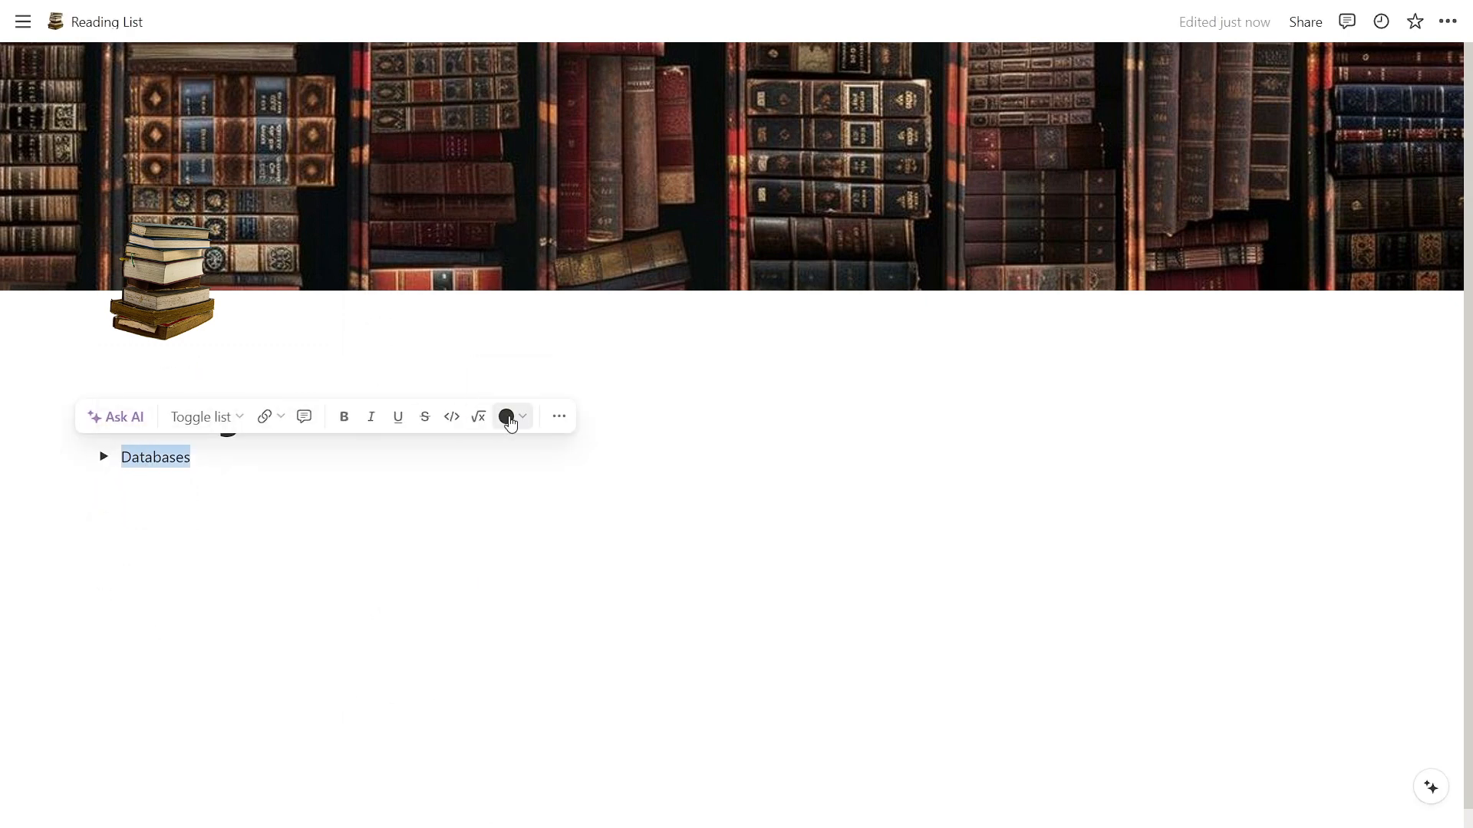
{"action": "left_click", "coordinate": [527, 426]}
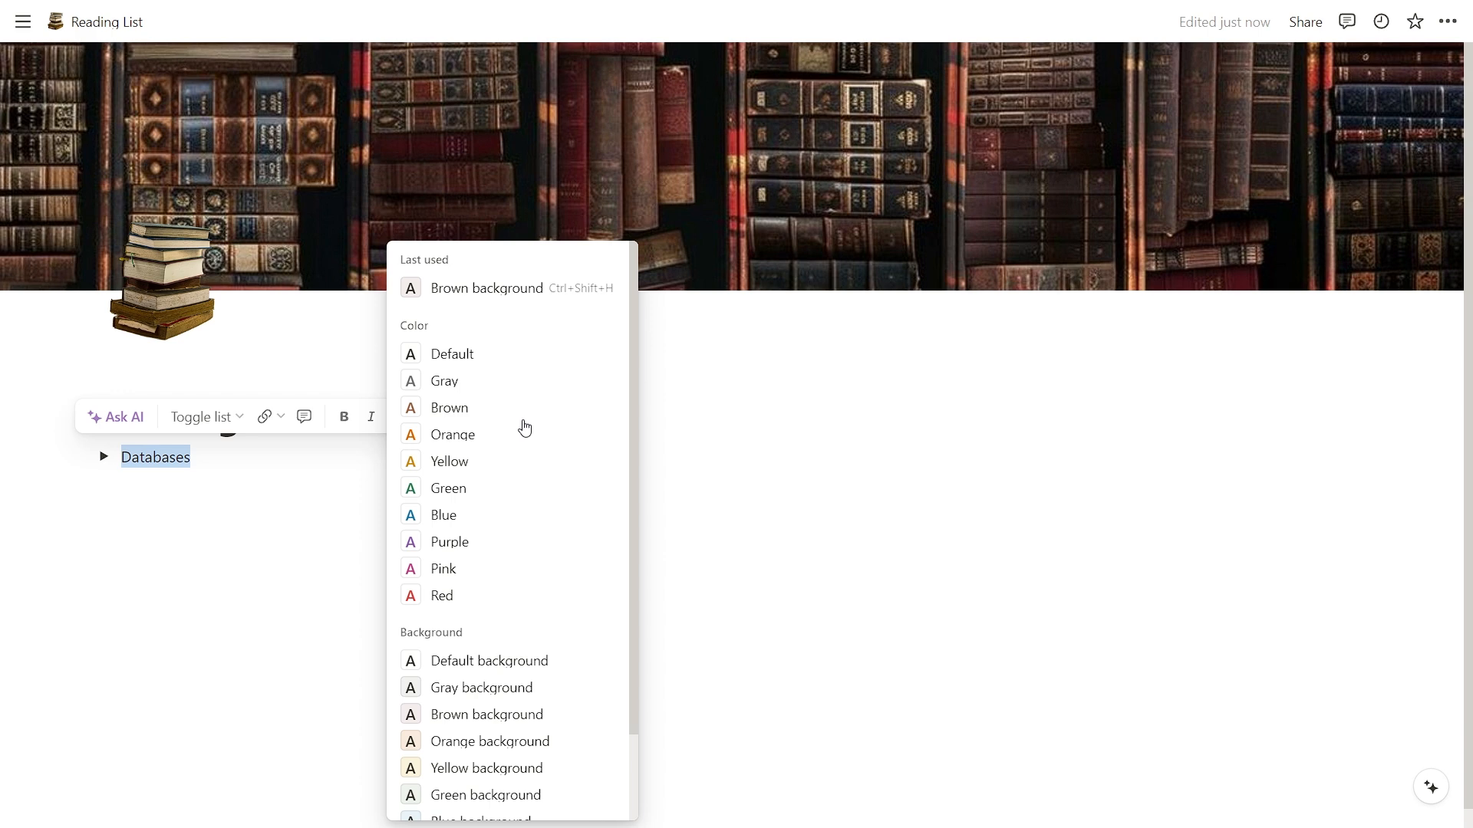
{"action": "left_click", "coordinate": [497, 290]}
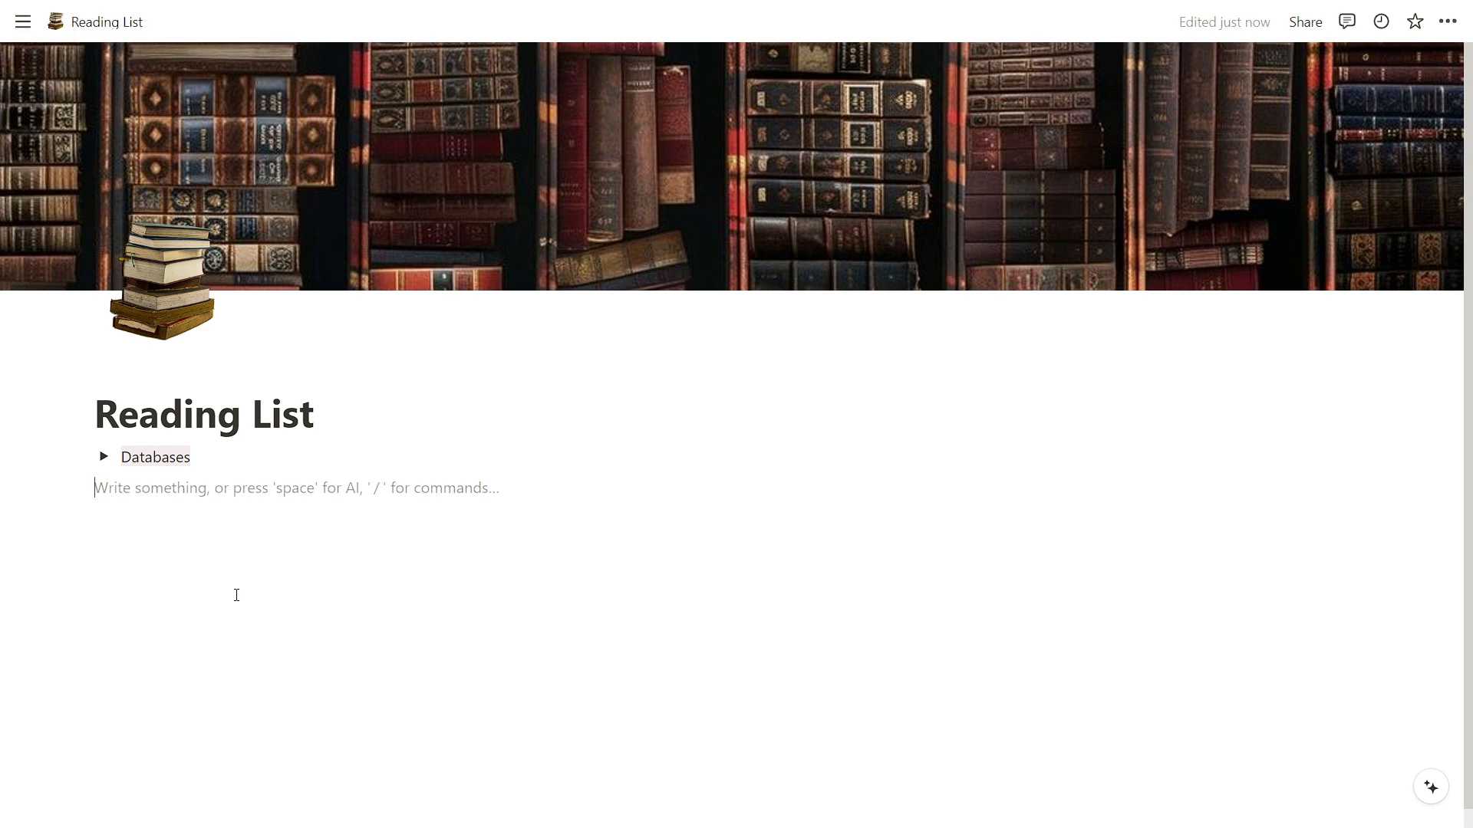
Add the quote "Whenever you read a good book, somewhere in the world a door opens to allow in more light" beside a narrow Databases column
{"action": "type", "text": "Whenever you read a good book, somewhere in the world a door opens to allow in more light"}
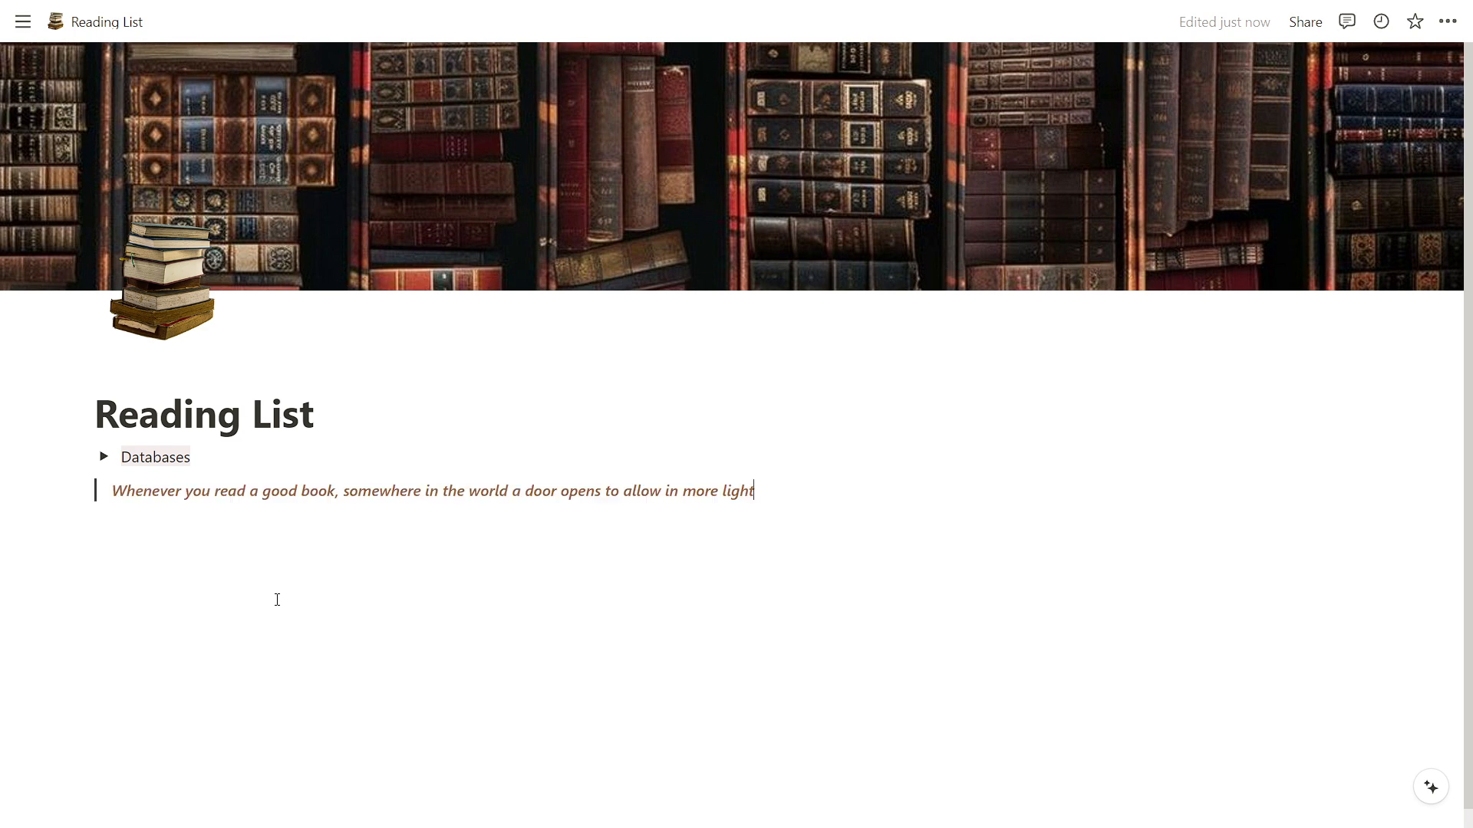
{"action": "left_click_drag", "start_coordinate": [80, 458], "coordinate": [1383, 493]}
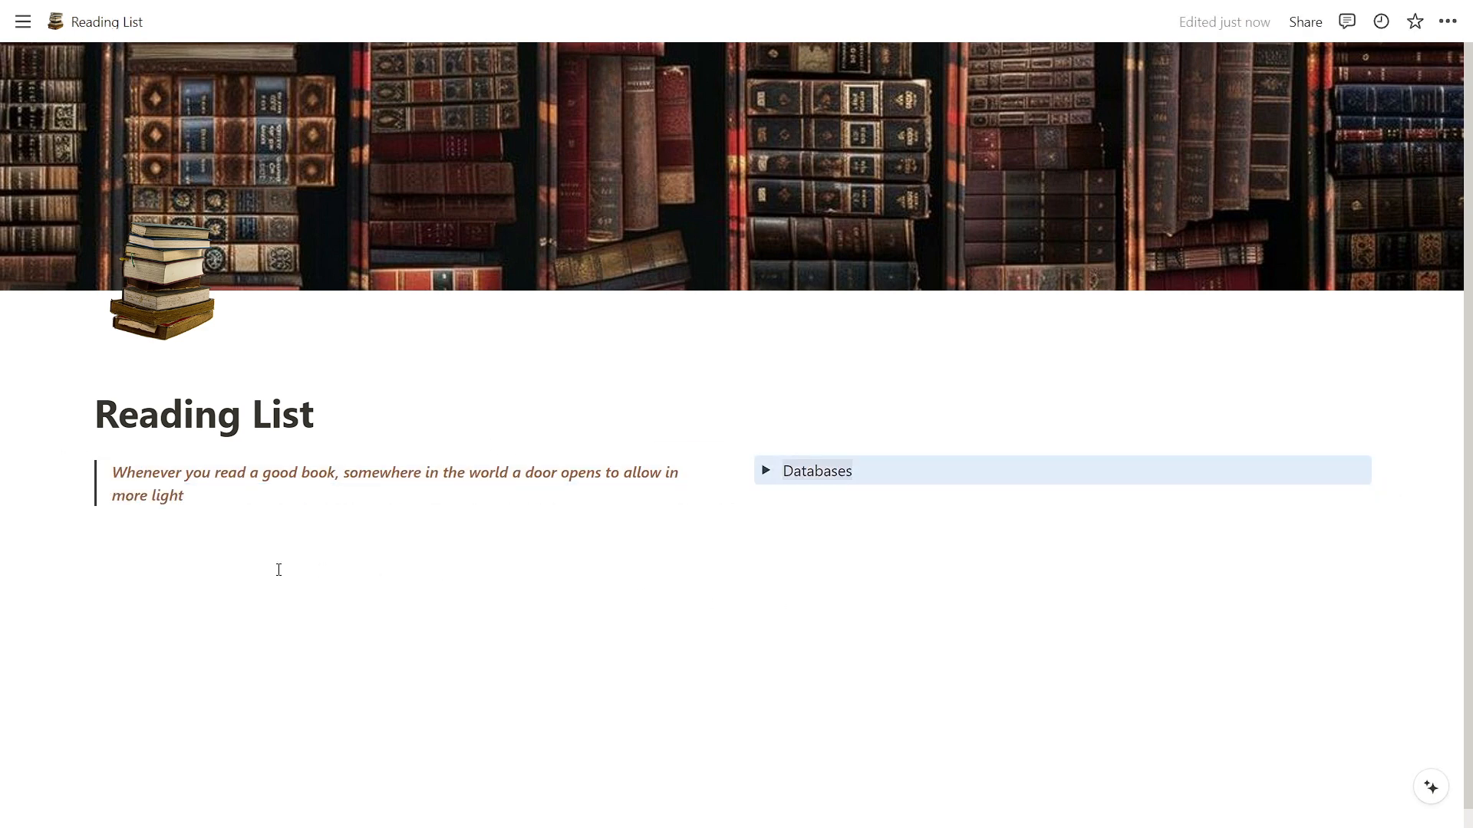
{"action": "left_click_drag", "start_coordinate": [734, 496], "coordinate": [1197, 485]}
Apply a brown background to the whole quote block
{"action": "left_click_drag", "start_coordinate": [758, 473], "coordinate": [204, 536]}
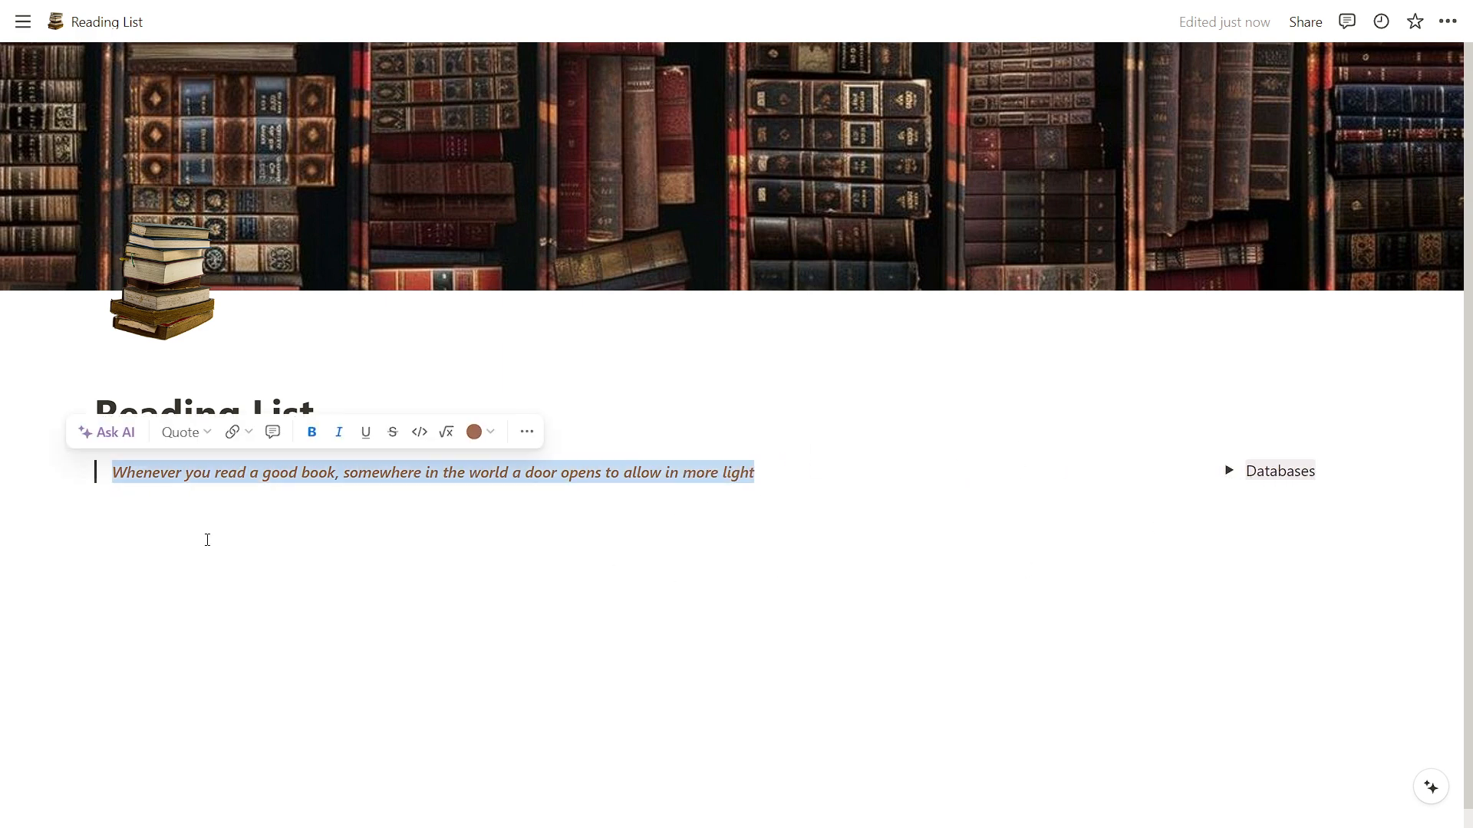
{"action": "left_click", "coordinate": [522, 430]}
{"action": "mouse_move", "coordinate": [611, 714]}
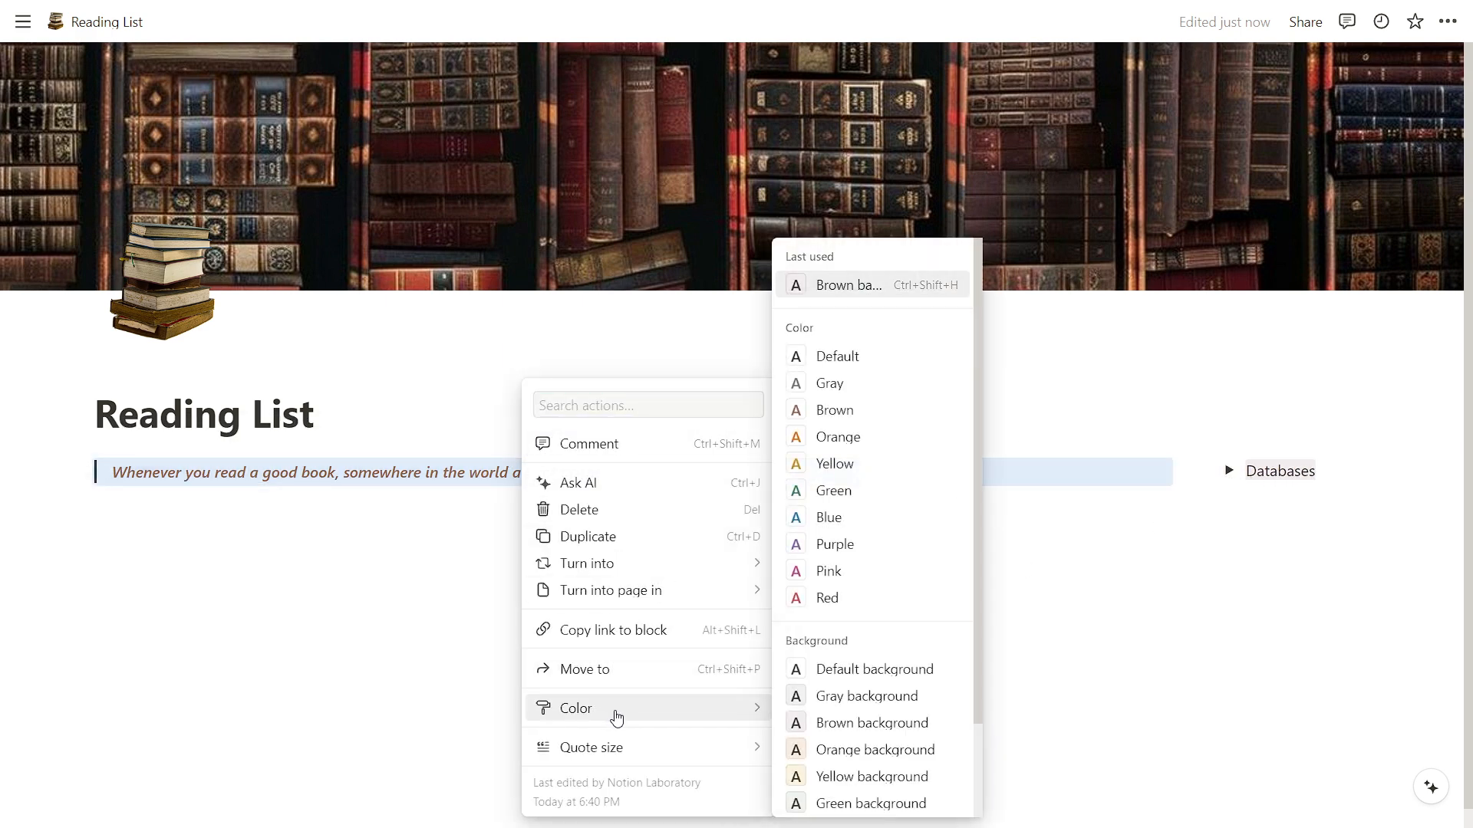
{"action": "left_click", "coordinate": [848, 296]}
Insert a linked gallery view of the Library database below the quote, using its existing Reading view
{"action": "scroll", "coordinate": [669, 681], "scroll_direction": "down", "scroll_amount": 1}
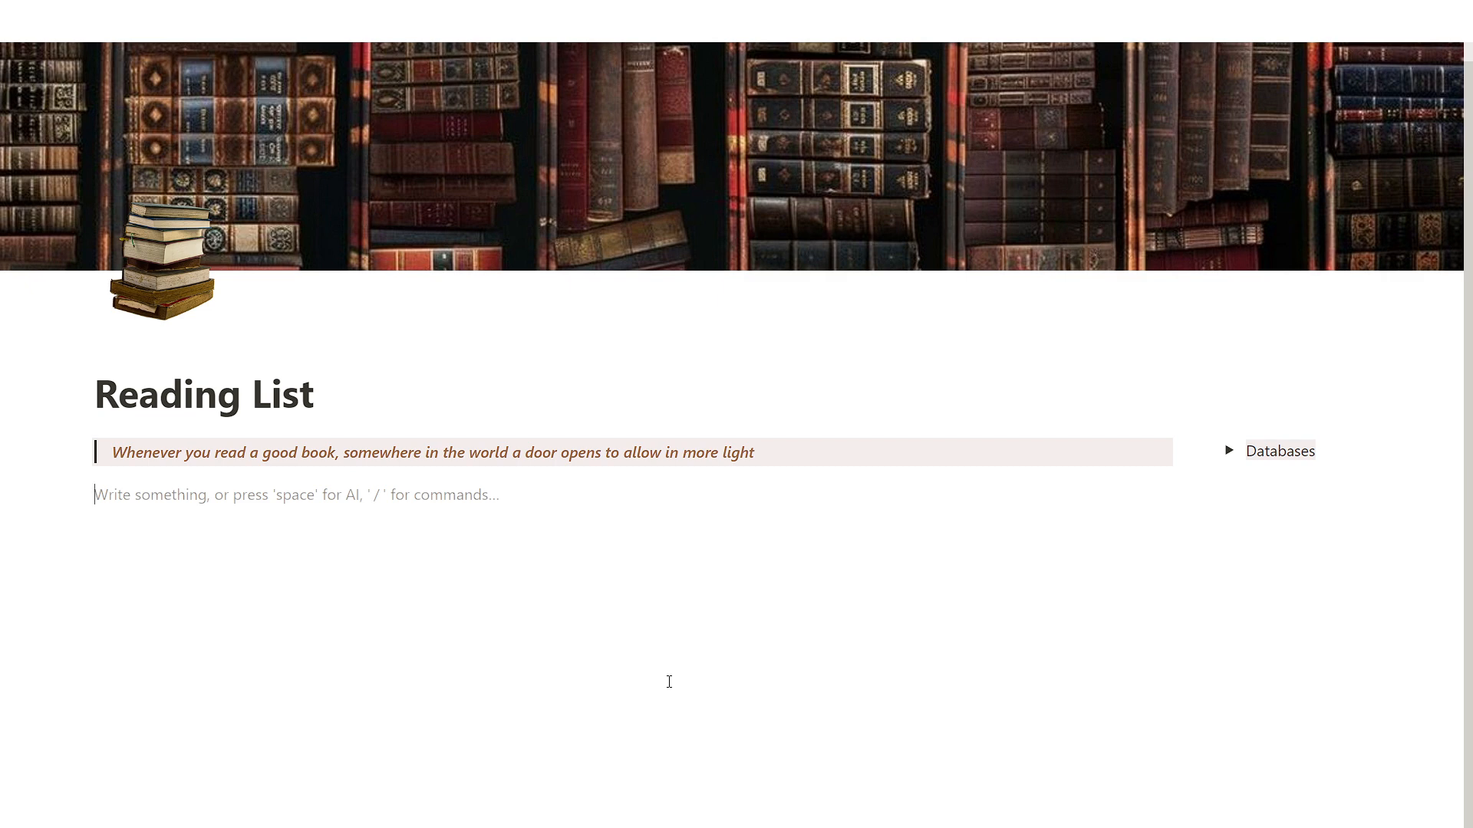
{"action": "type", "text": "/vi"}
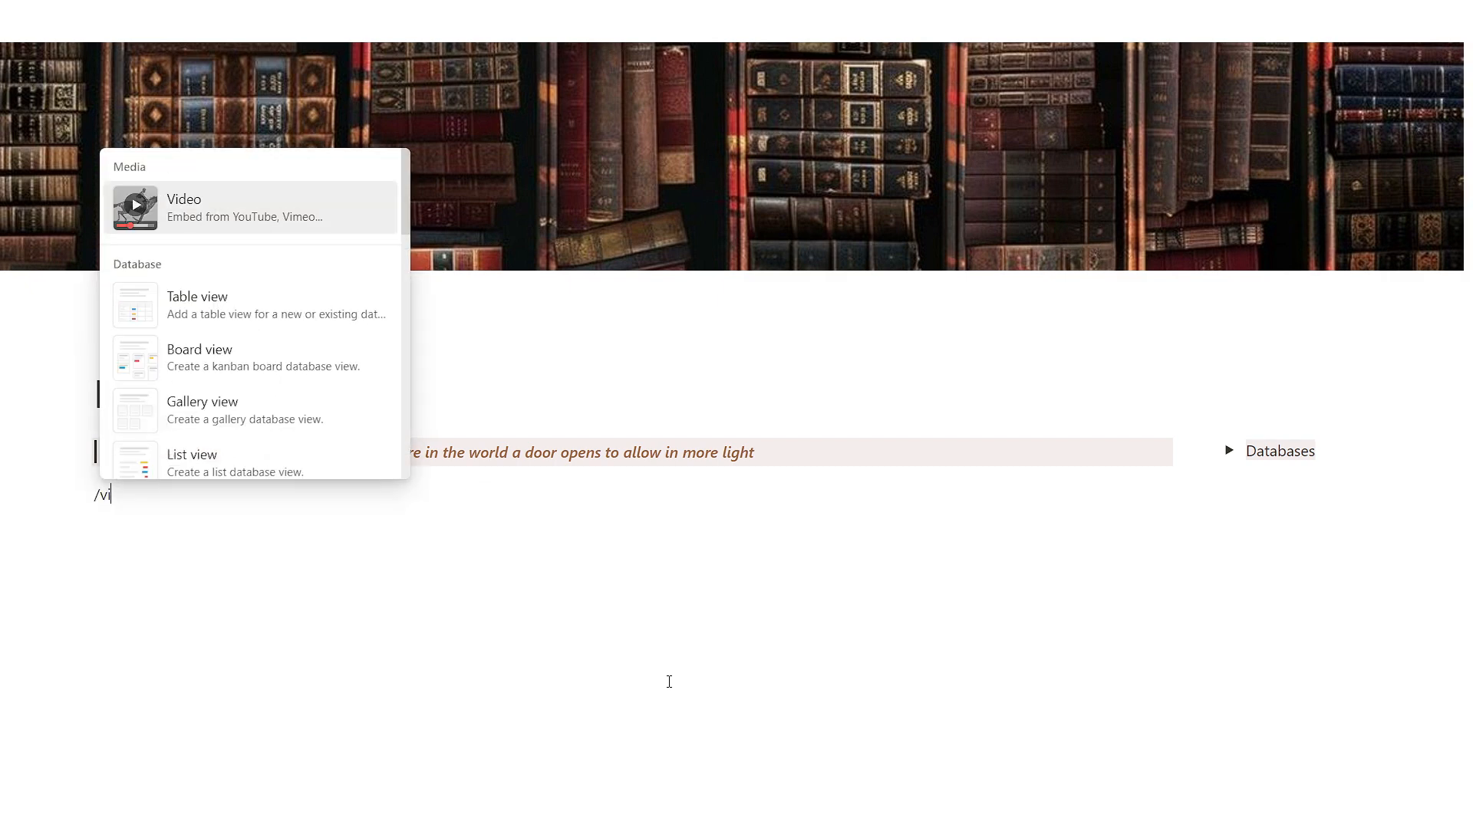
{"action": "left_click", "coordinate": [272, 421]}
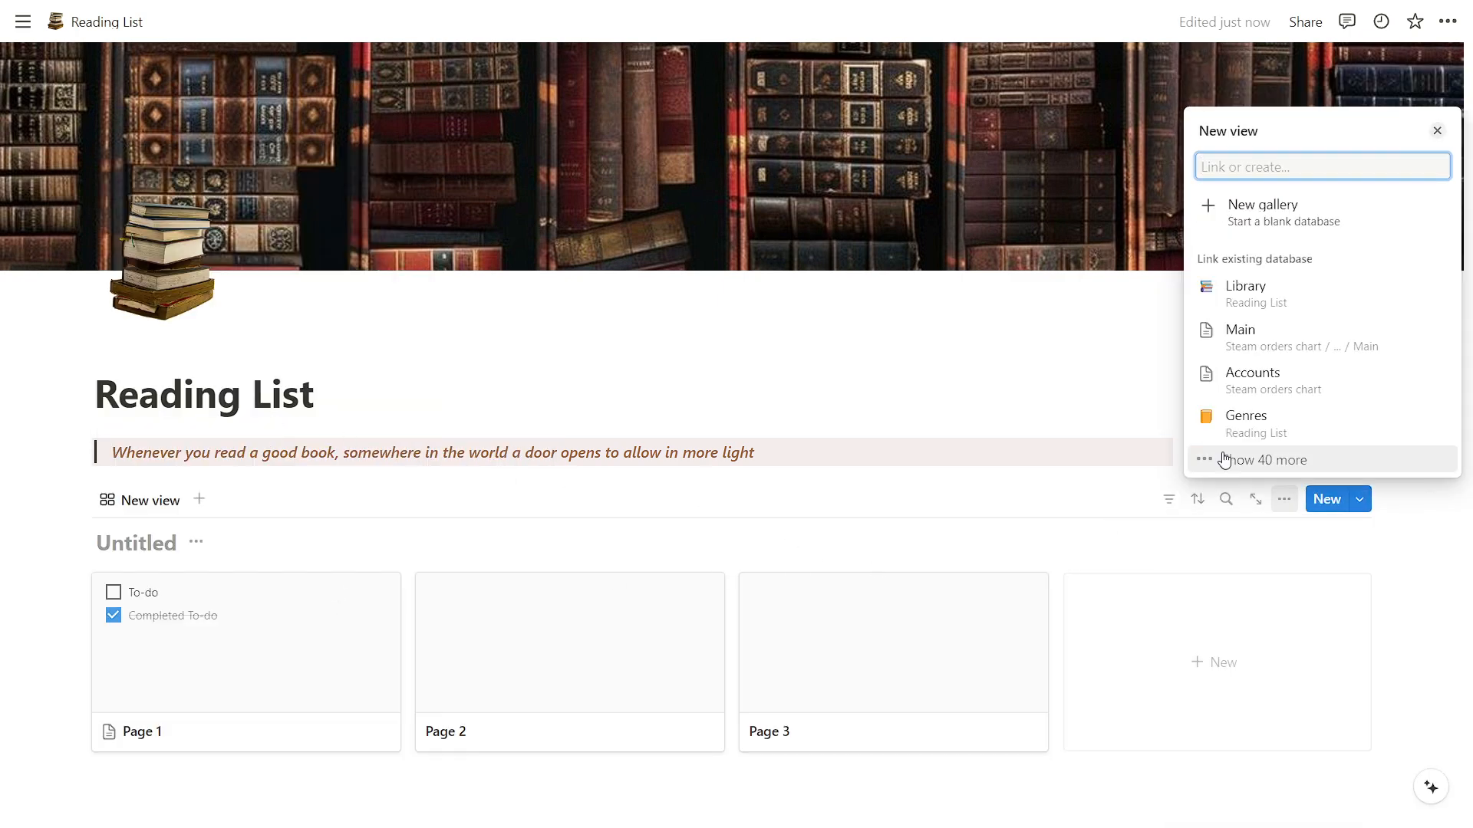
{"action": "left_click", "coordinate": [1282, 300]}
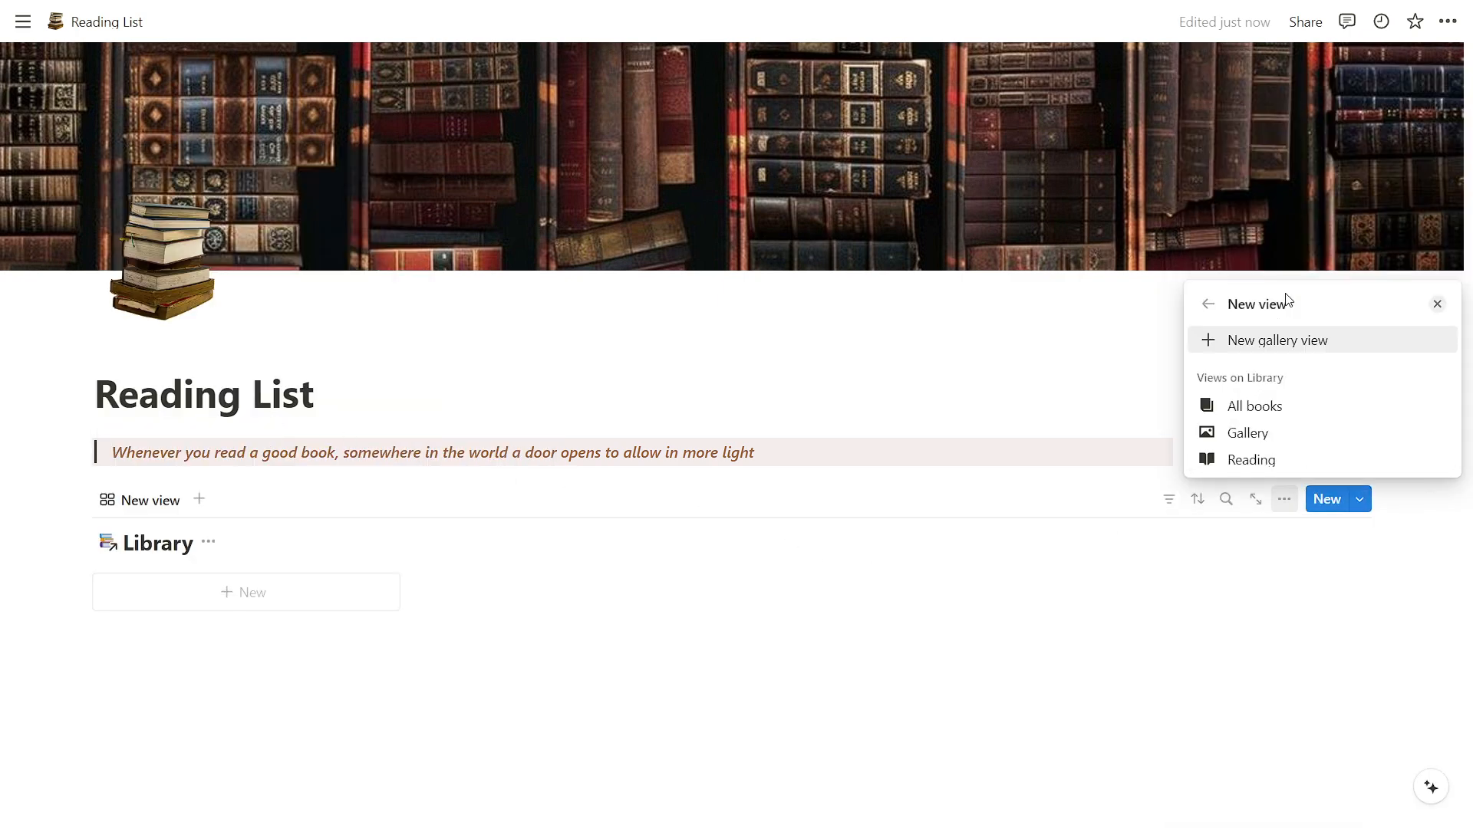
{"action": "left_click", "coordinate": [1252, 460]}
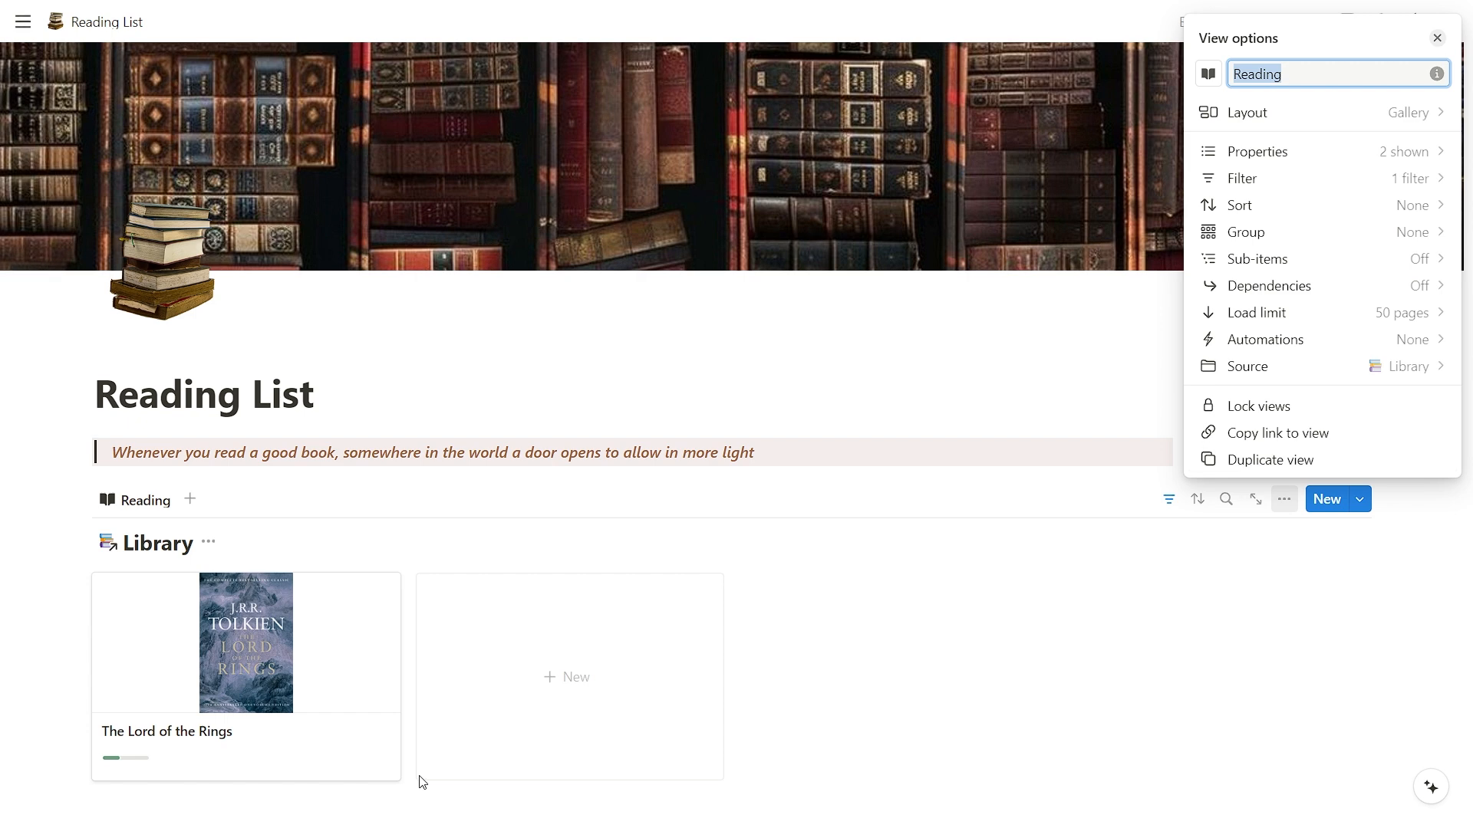
{"action": "left_click", "coordinate": [134, 764]}
{"action": "left_click", "coordinate": [132, 759]}
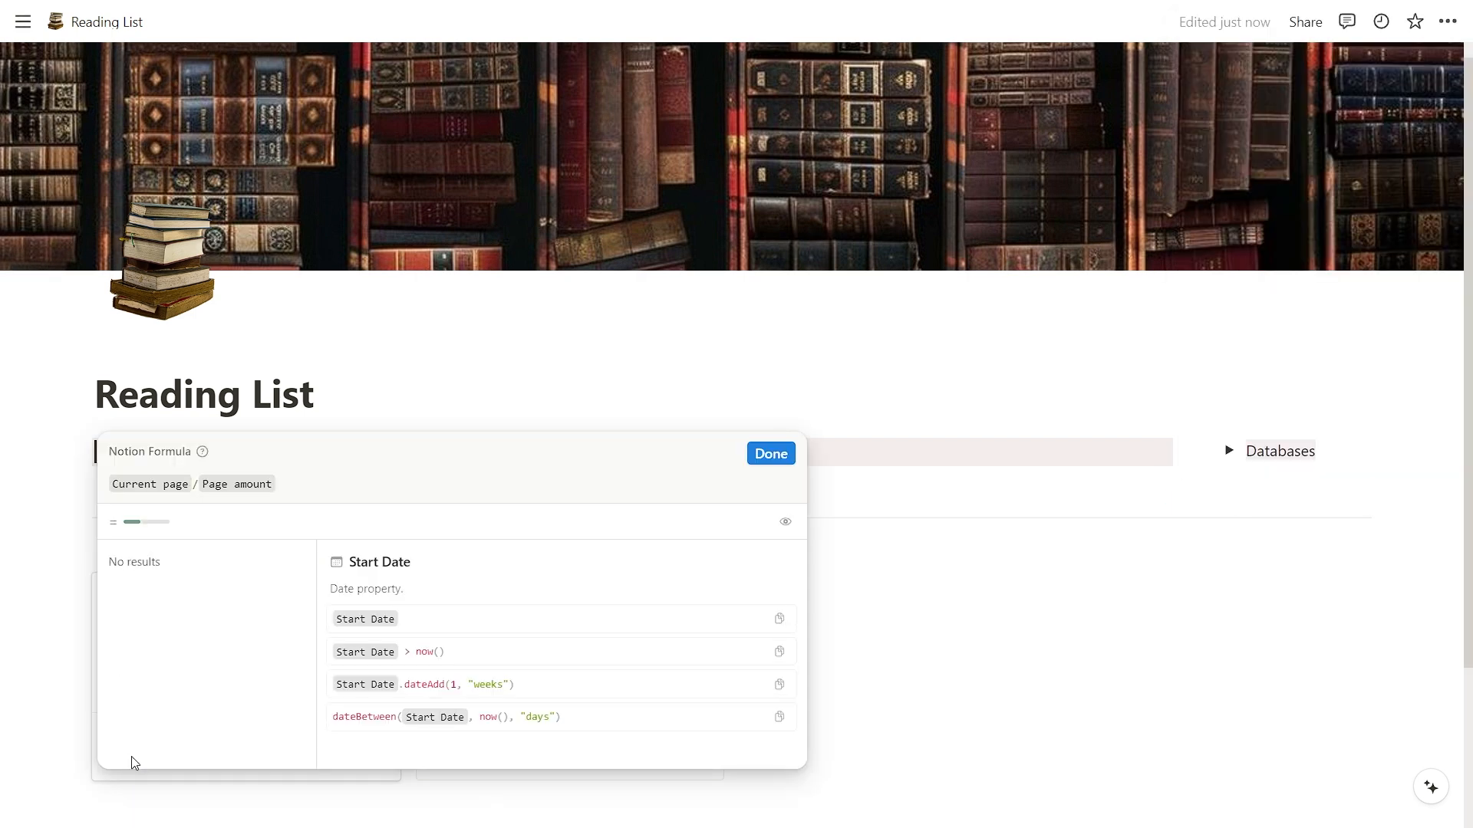
{"action": "key", "text": "Escape"}
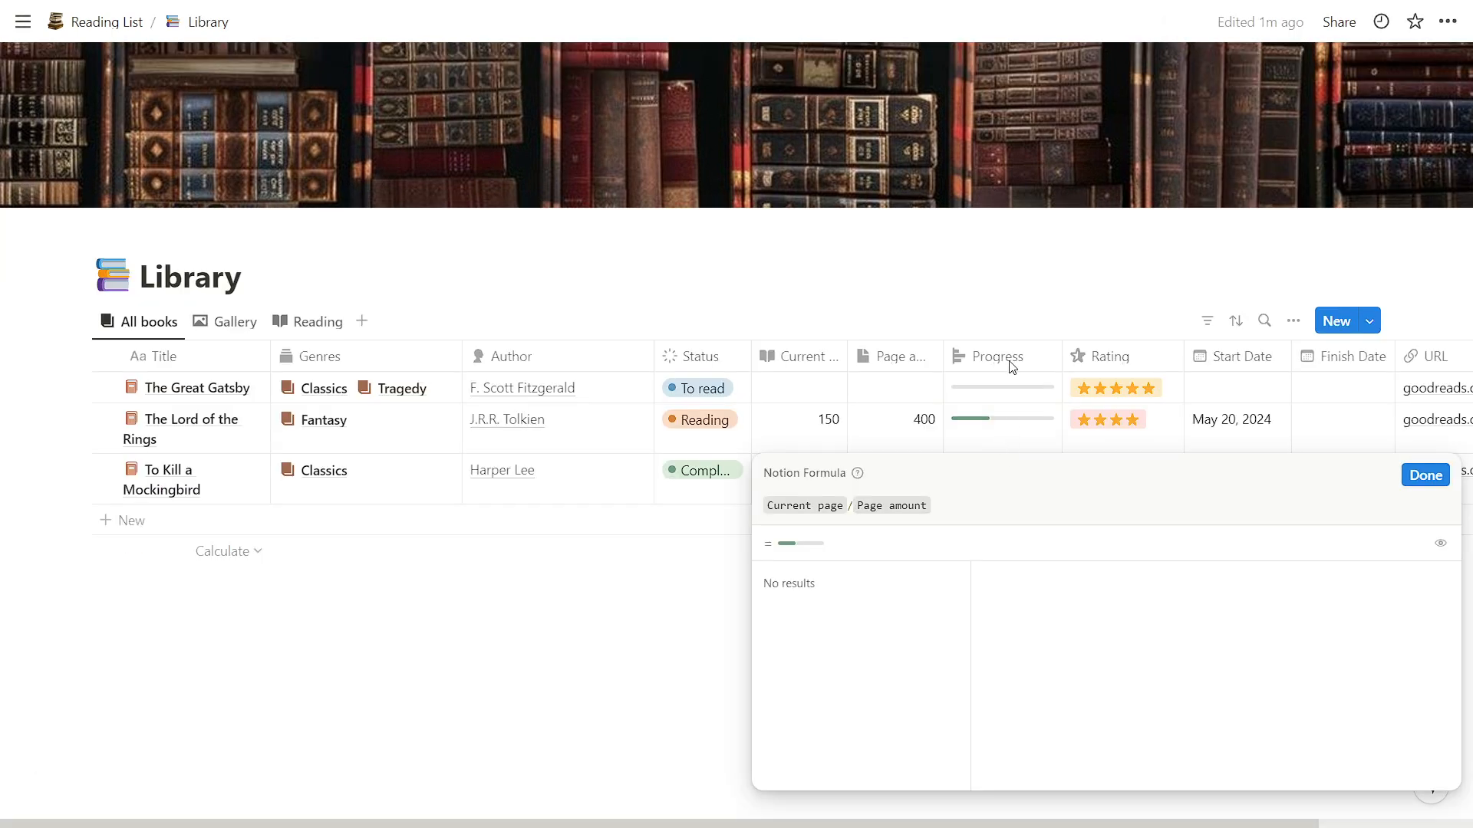
Set the colour of the Progress property's bar to brown in the Library database
{"action": "left_click", "coordinate": [998, 356]}
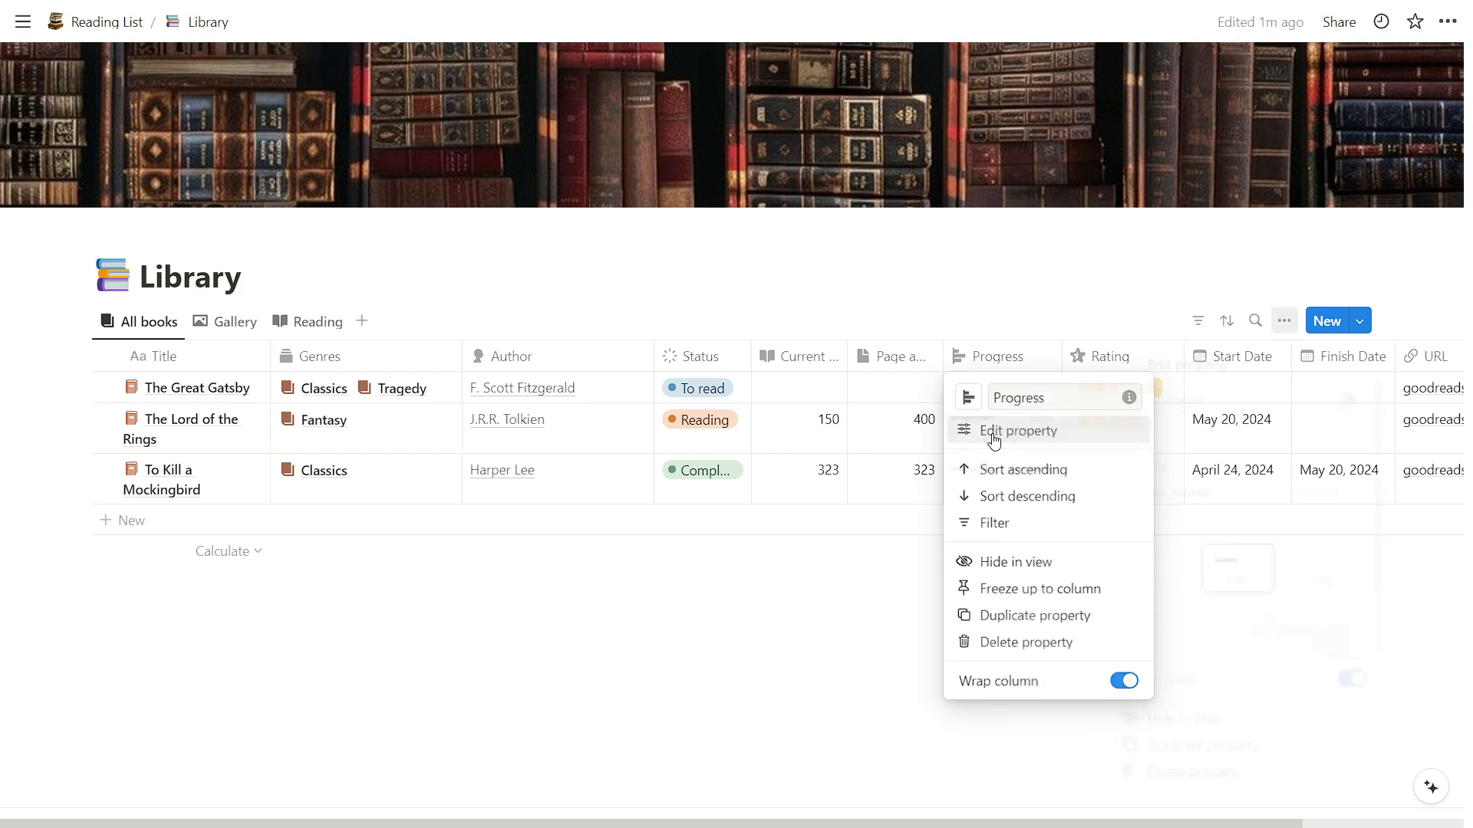
{"action": "left_click", "coordinate": [994, 432]}
{"action": "left_click", "coordinate": [1263, 628]}
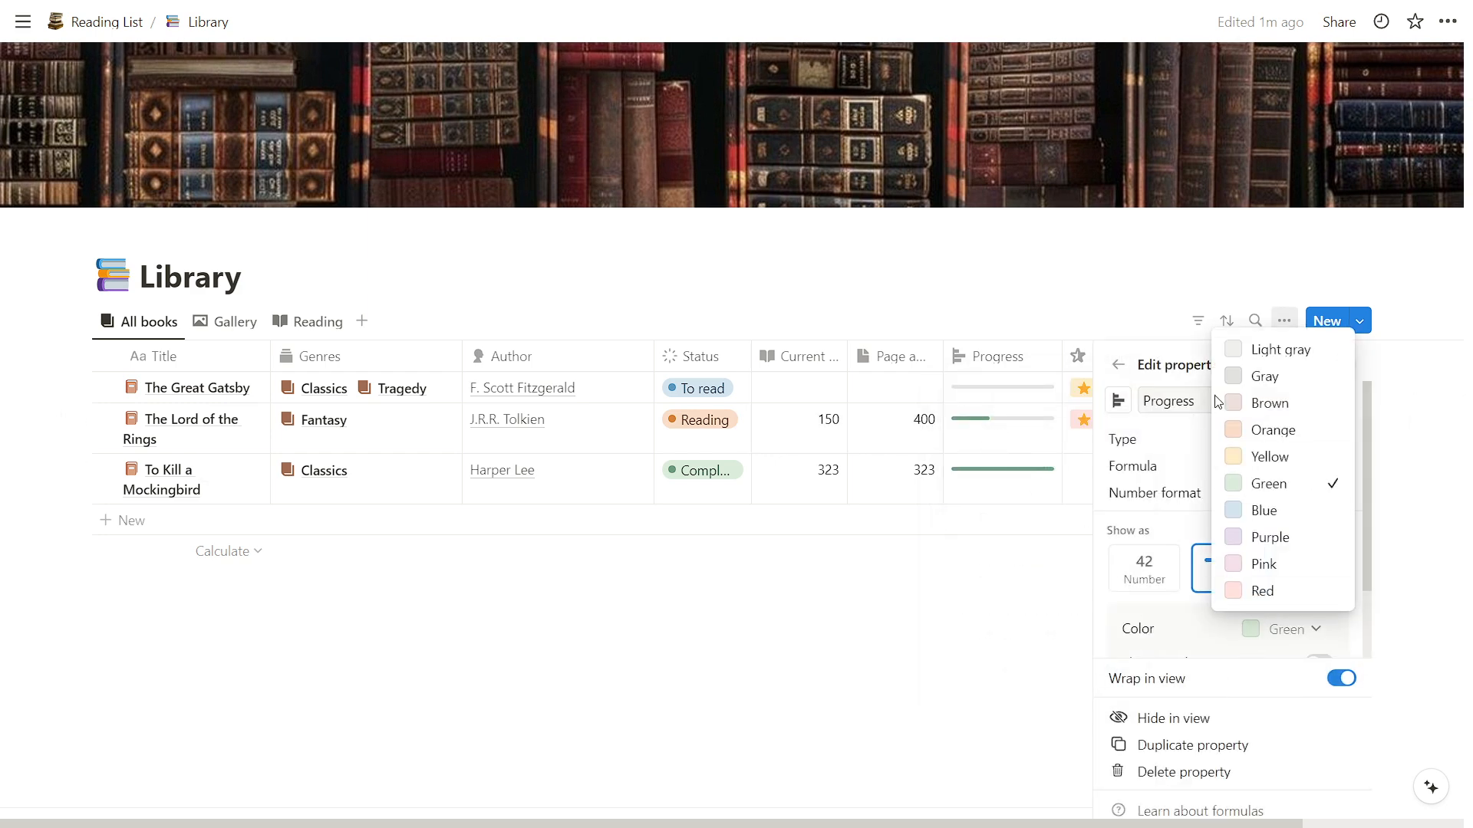
{"action": "left_click", "coordinate": [1267, 404]}
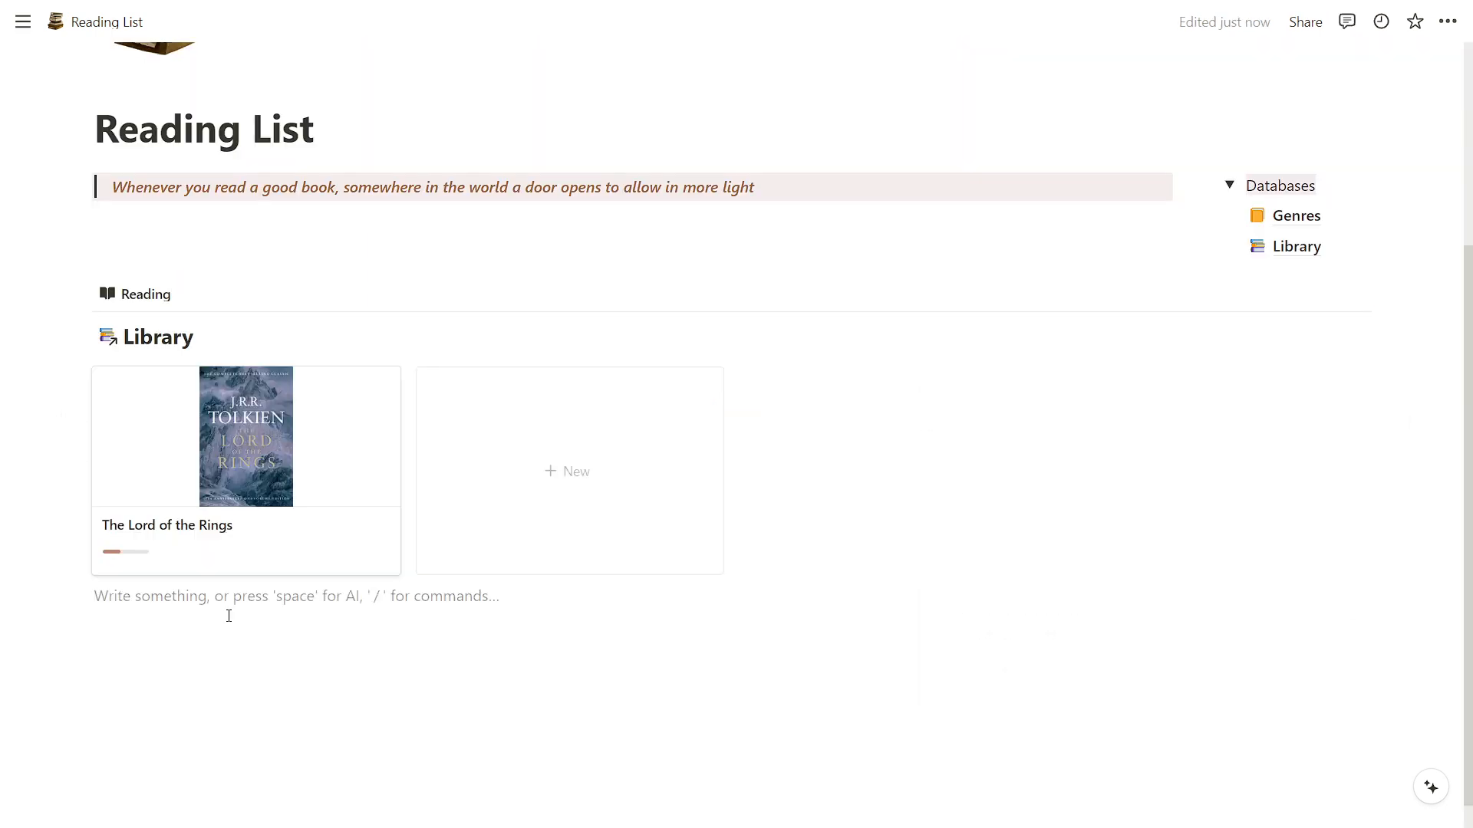
Insert a linked table view of the Library database below the Reading gallery, using its existing All books view
{"action": "type", "text": "/vi"}
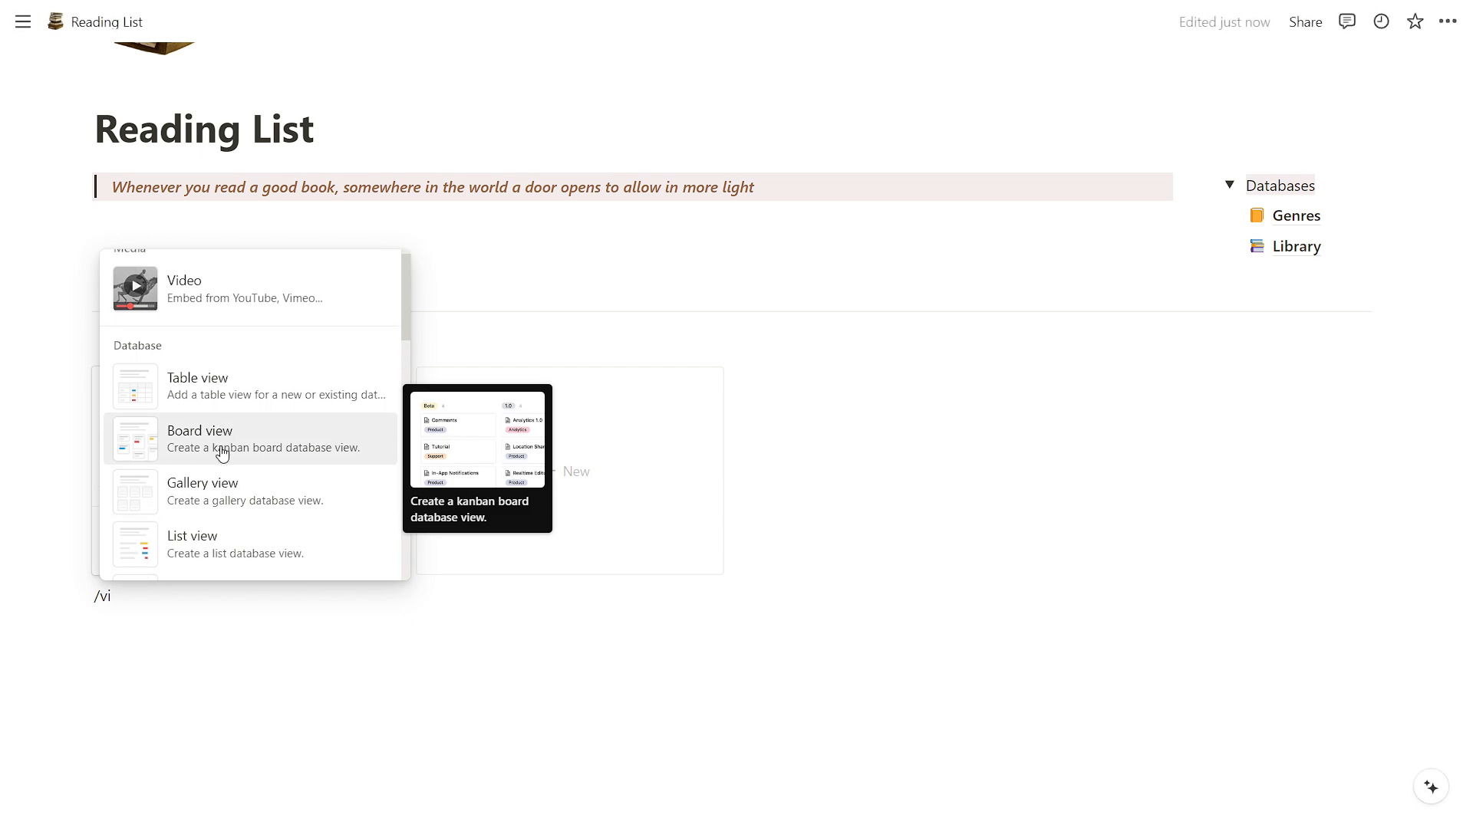
{"action": "scroll", "coordinate": [222, 452], "scroll_direction": "down", "scroll_amount": 4}
{"action": "scroll", "coordinate": [234, 475], "scroll_direction": "up", "scroll_amount": 4}
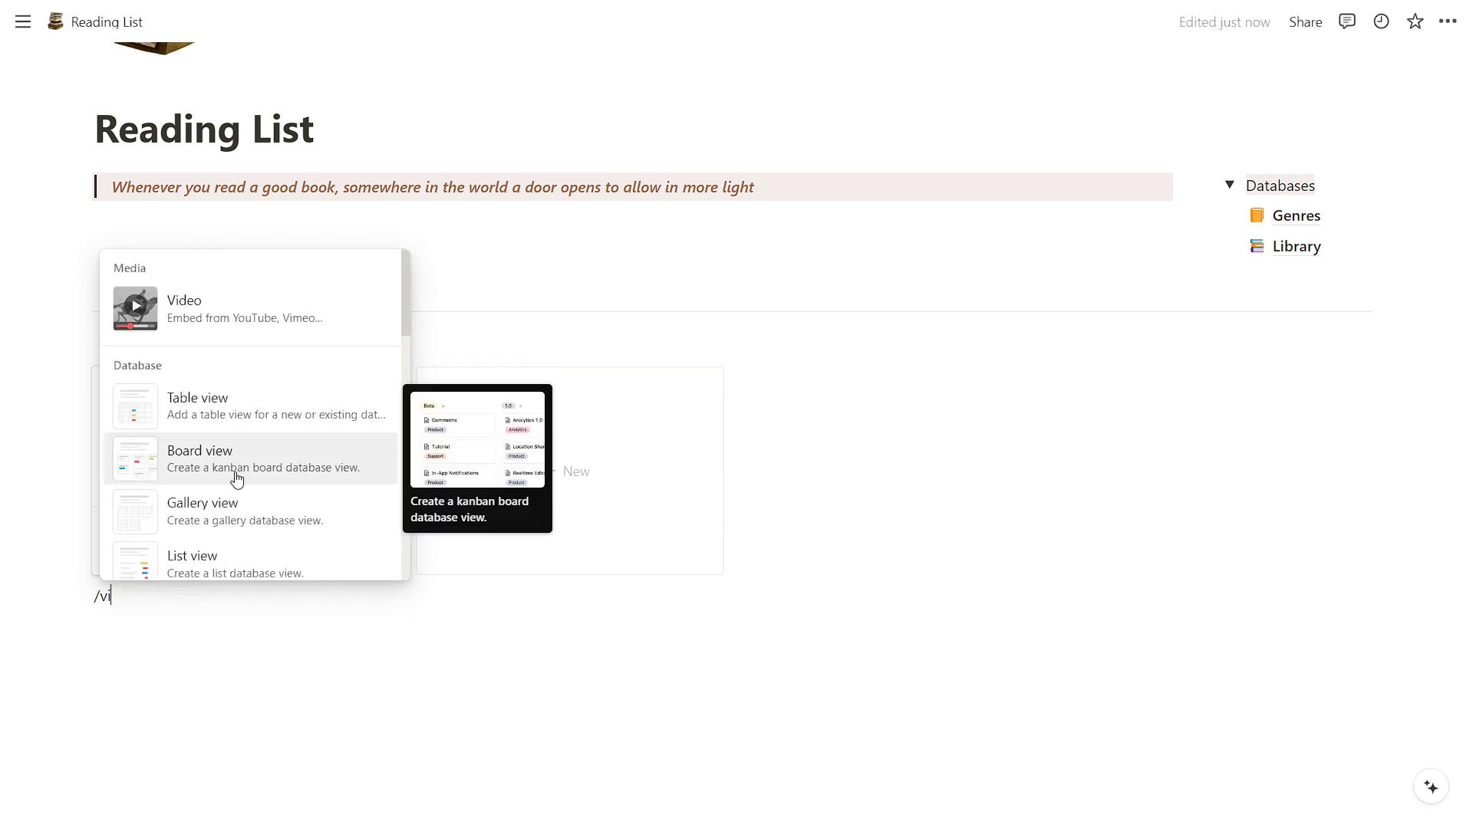
{"action": "left_click", "coordinate": [224, 402]}
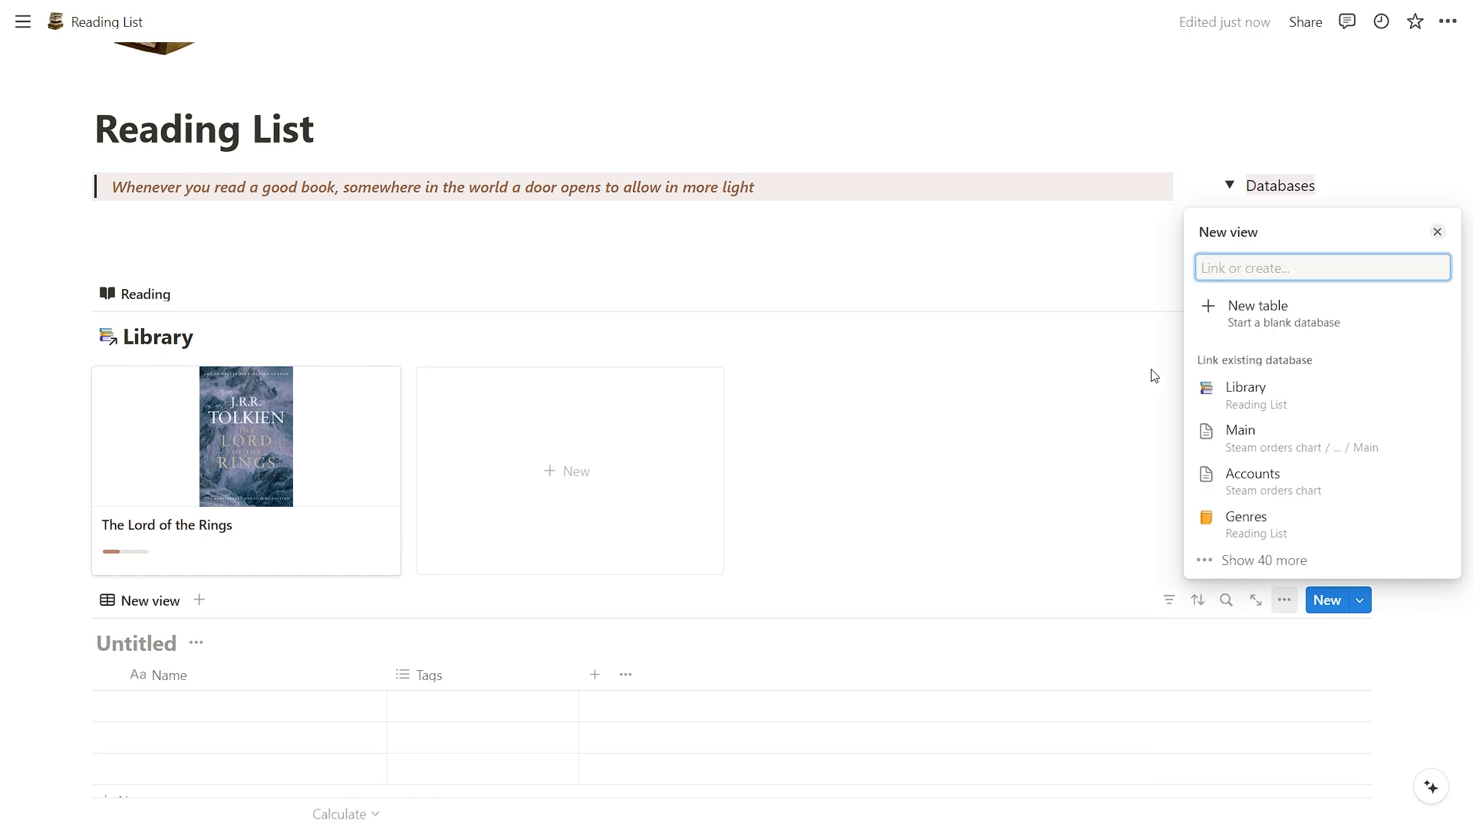
{"action": "left_click", "coordinate": [1242, 391]}
{"action": "left_click", "coordinate": [1259, 503]}
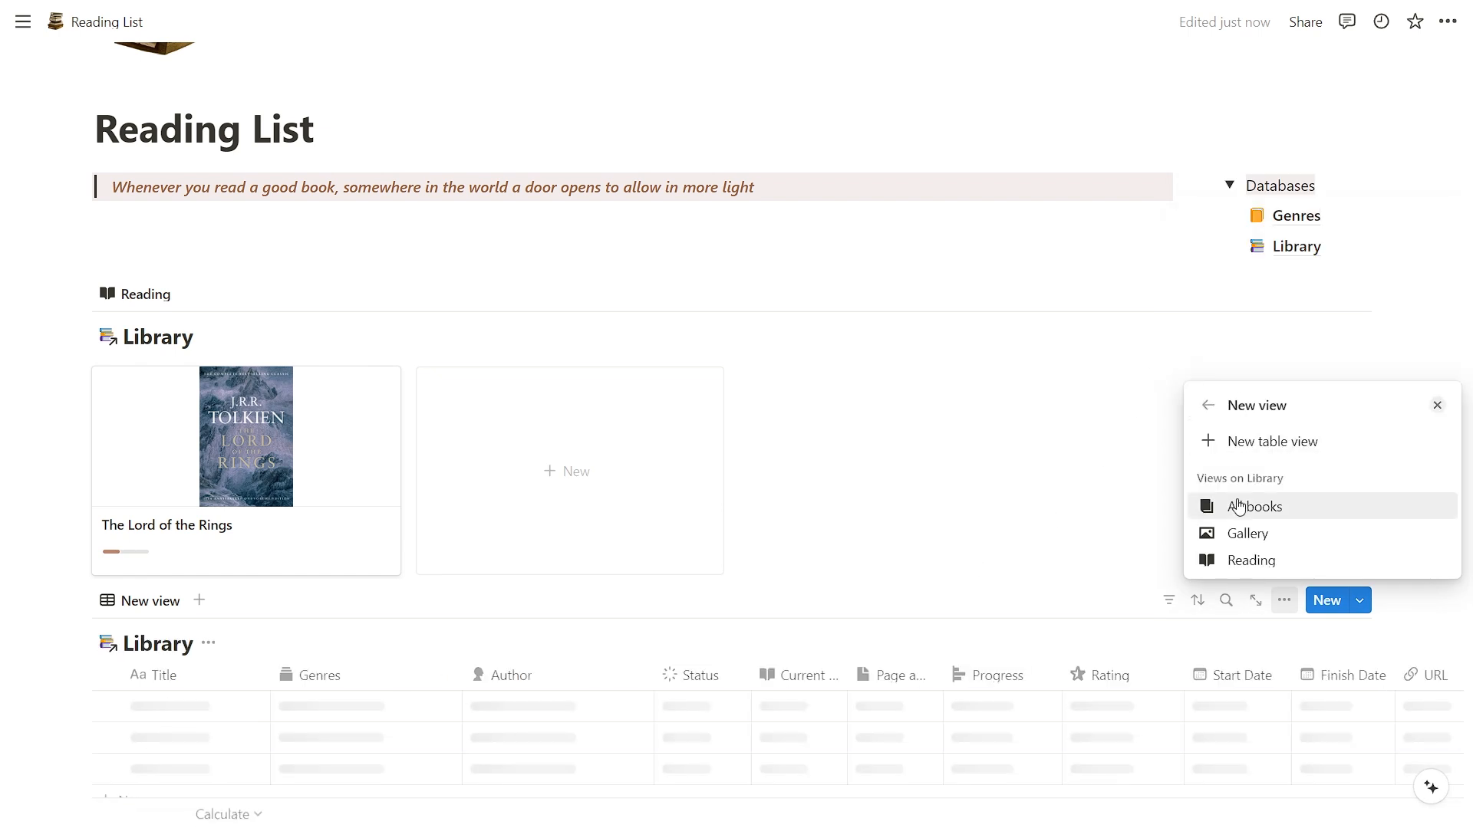
{"action": "left_click", "coordinate": [1017, 495]}
Hide the Library database titles on the linked All books and Reading views
{"action": "scroll", "coordinate": [613, 491], "scroll_direction": "down", "scroll_amount": 3}
{"action": "left_click", "coordinate": [208, 451]}
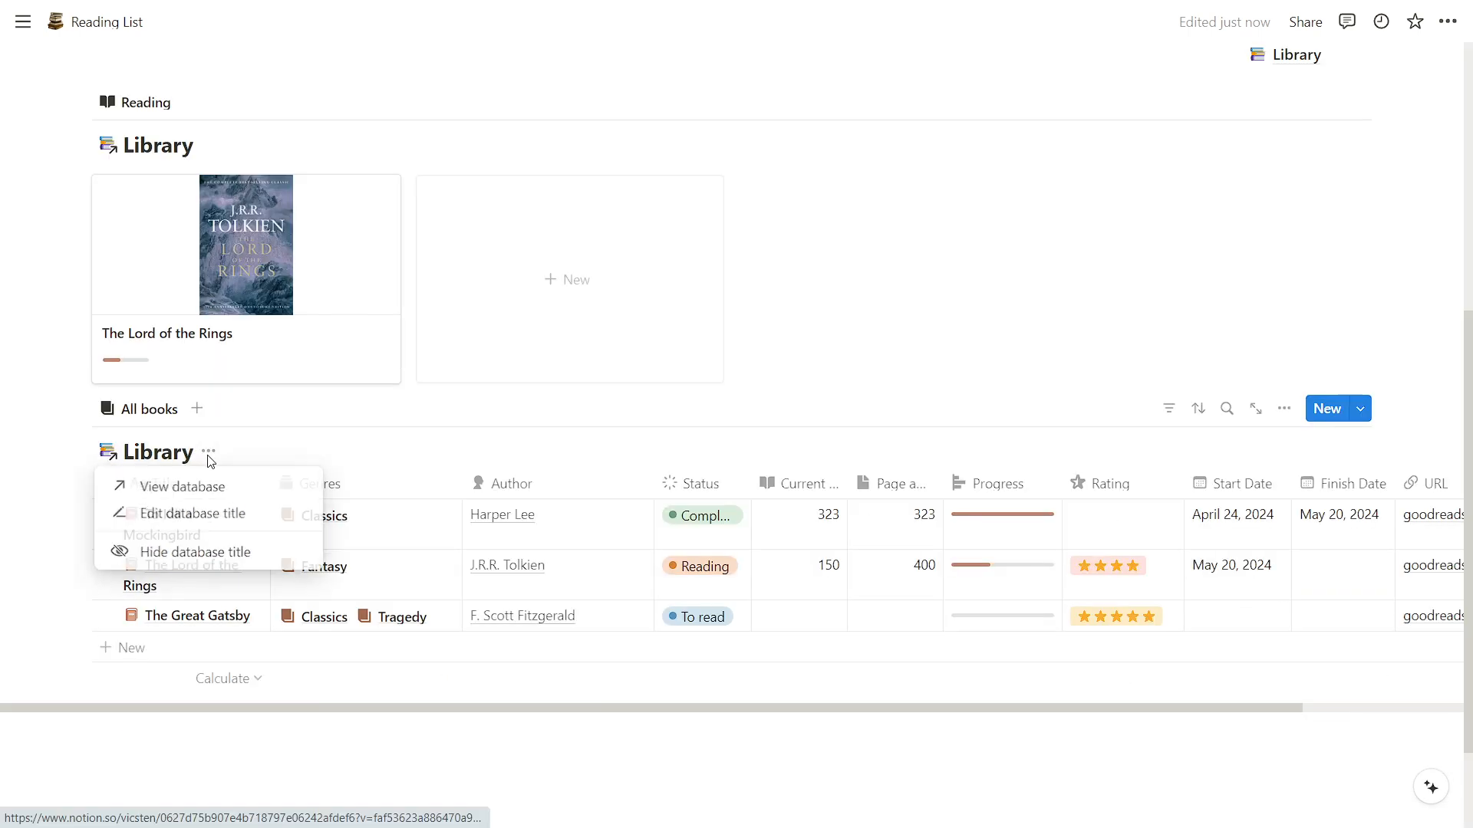
{"action": "left_click", "coordinate": [219, 551]}
{"action": "scroll", "coordinate": [115, 452], "scroll_direction": "up", "scroll_amount": 1}
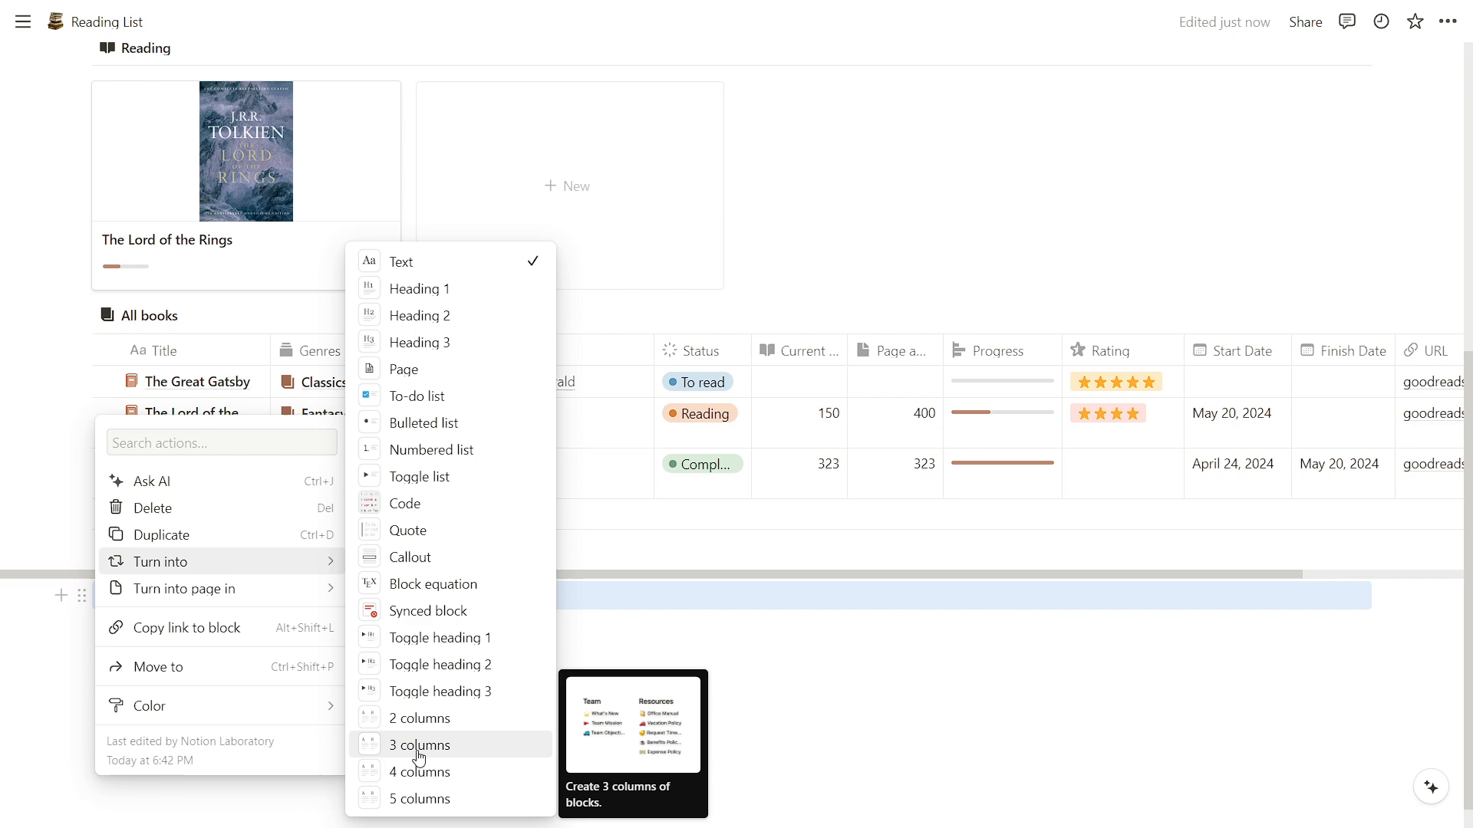
Arrange the Reading gallery and All books table side by side in two columns, removing the empty line above the table
{"action": "key", "text": "Escape"}
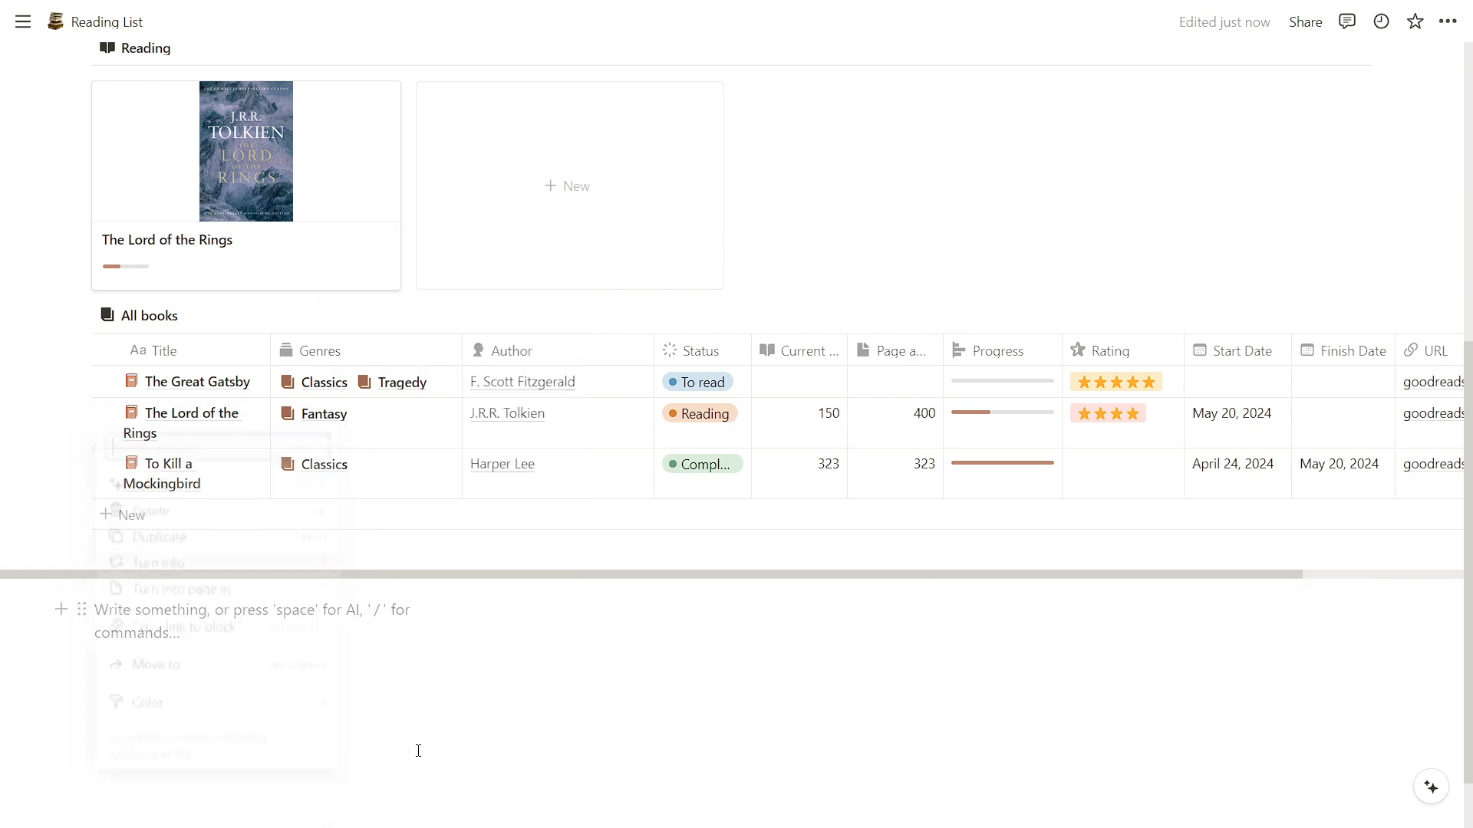
{"action": "left_click_drag", "start_coordinate": [81, 144], "coordinate": [190, 547]}
{"action": "left_click_drag", "start_coordinate": [81, 276], "coordinate": [808, 642]}
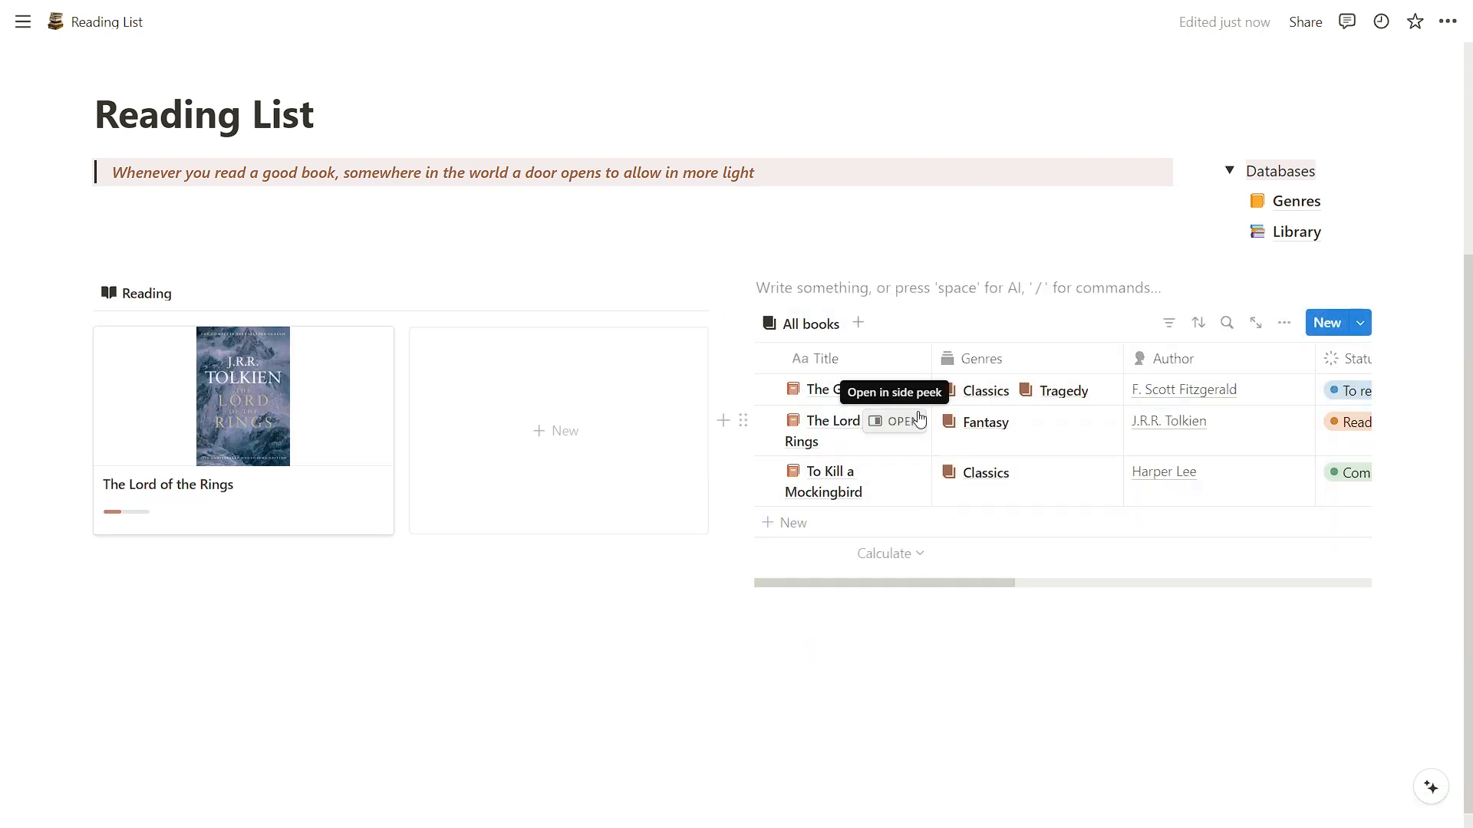
{"action": "left_click", "coordinate": [943, 288]}
{"action": "key", "text": "BackSpace"}
Collapse the Databases toggle and narrow the Reading gallery's column so the All books table gets more width
{"action": "left_click", "coordinate": [1229, 171]}
{"action": "key", "text": "BackSpace"}
{"action": "left_click_drag", "start_coordinate": [731, 377], "coordinate": [430, 381]}
Hide the Author, Page amount, Rating and Genres properties in the linked All books table
{"action": "left_click", "coordinate": [893, 335]}
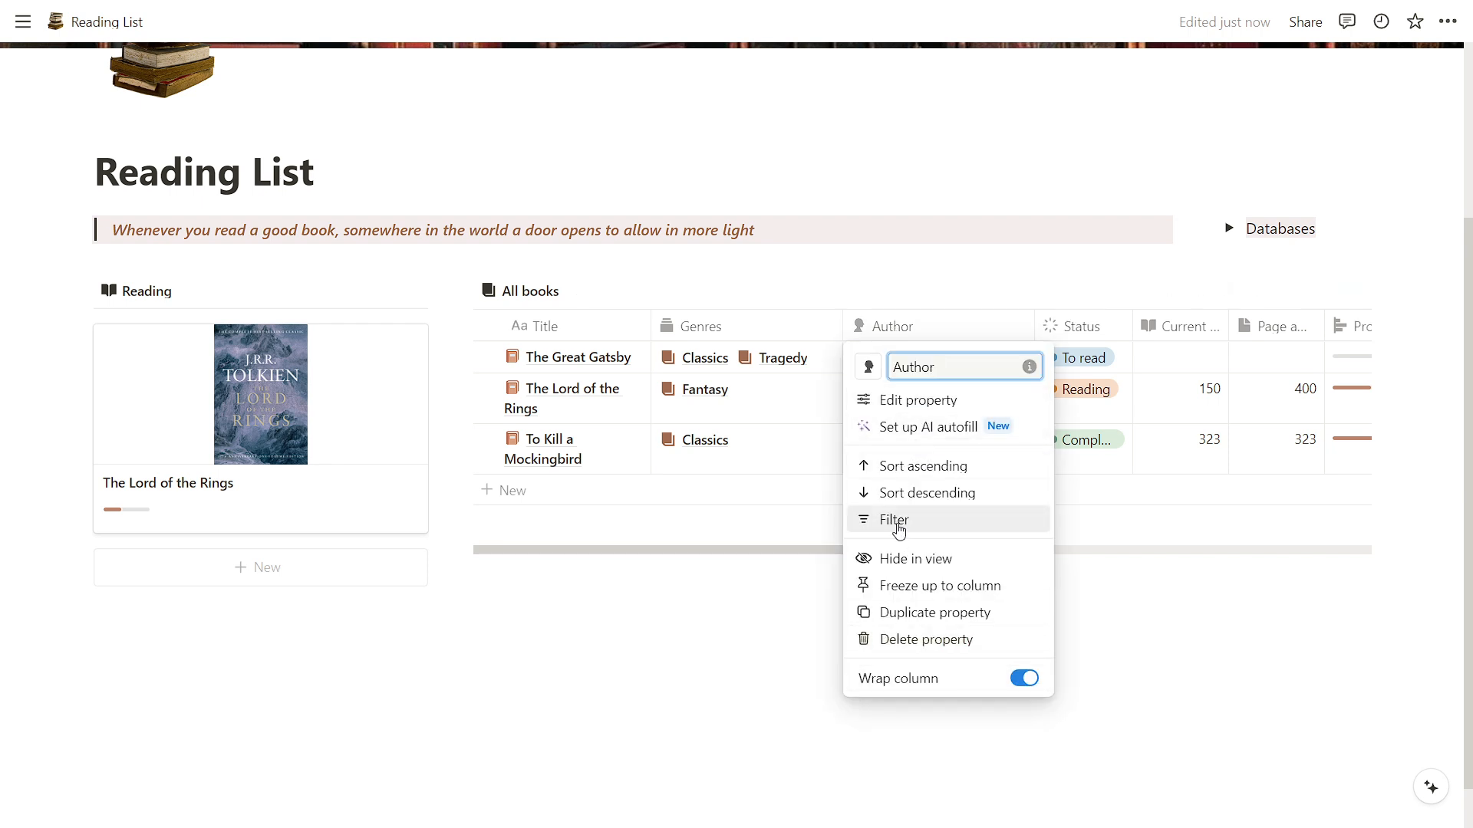
{"action": "left_click", "coordinate": [890, 558]}
{"action": "left_click", "coordinate": [1053, 330]}
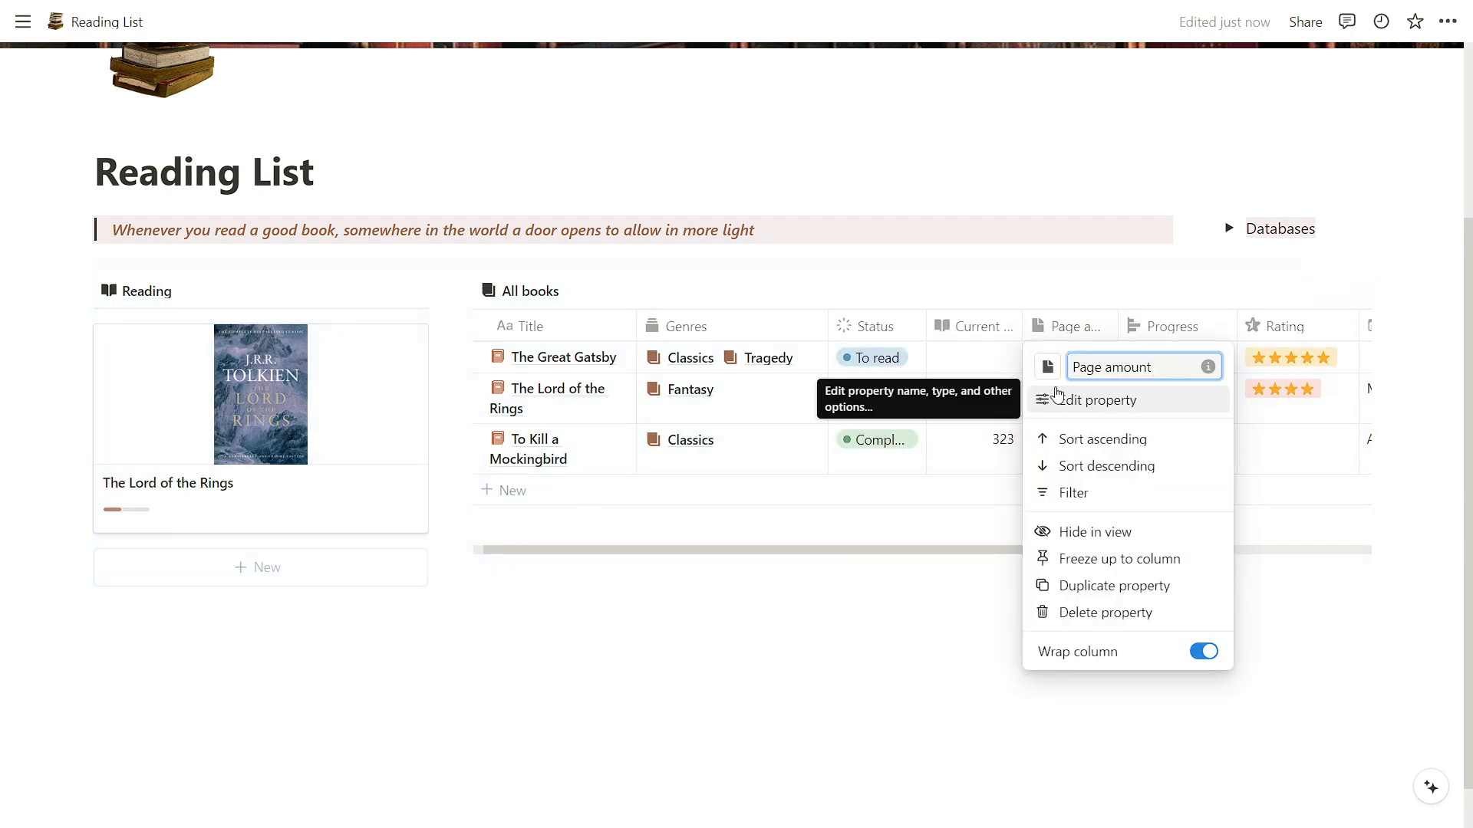
{"action": "left_click", "coordinate": [1074, 527]}
{"action": "left_click", "coordinate": [1173, 336]}
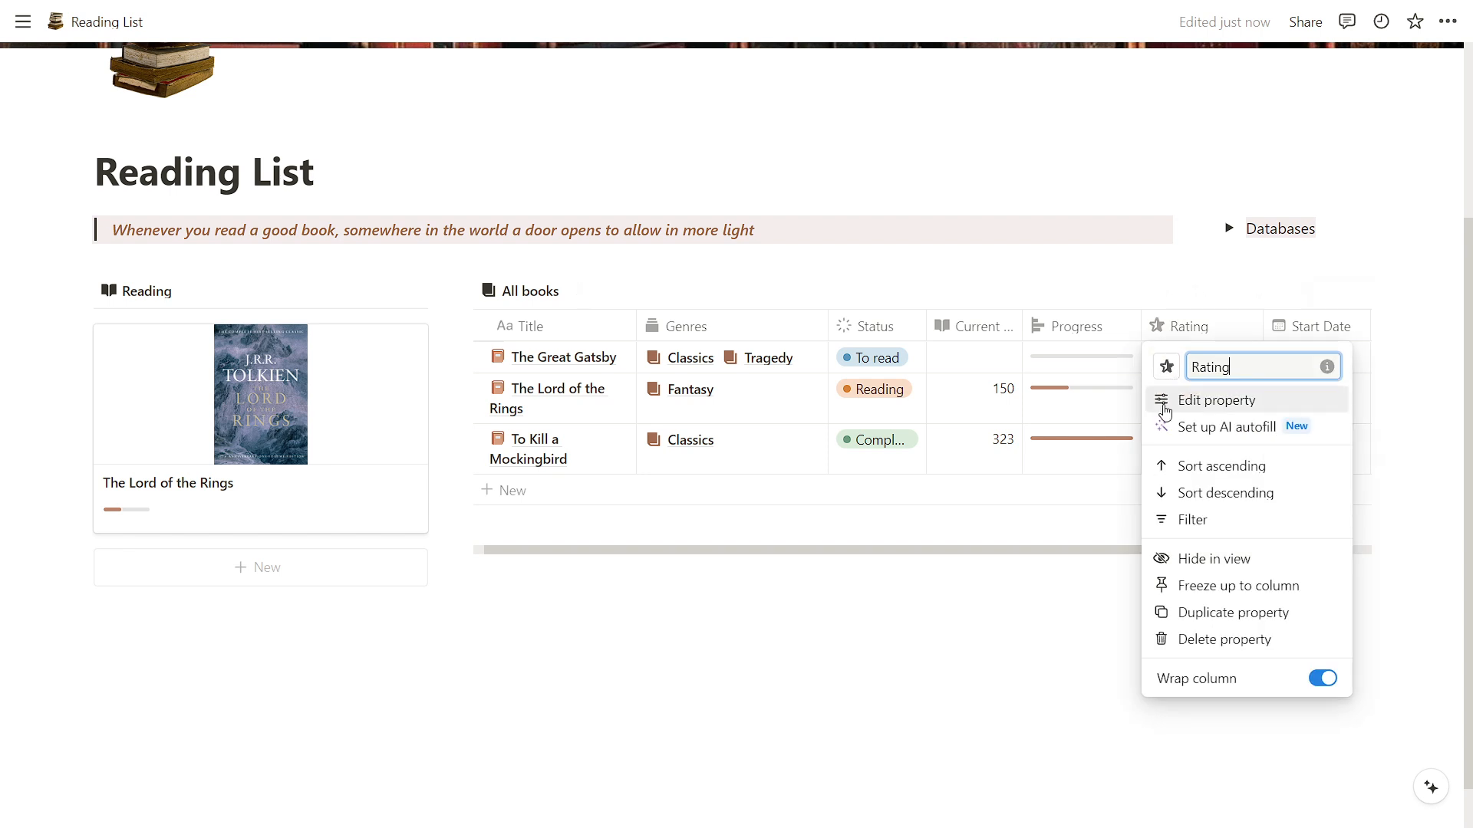
{"action": "left_click", "coordinate": [1172, 558]}
{"action": "left_click", "coordinate": [709, 331]}
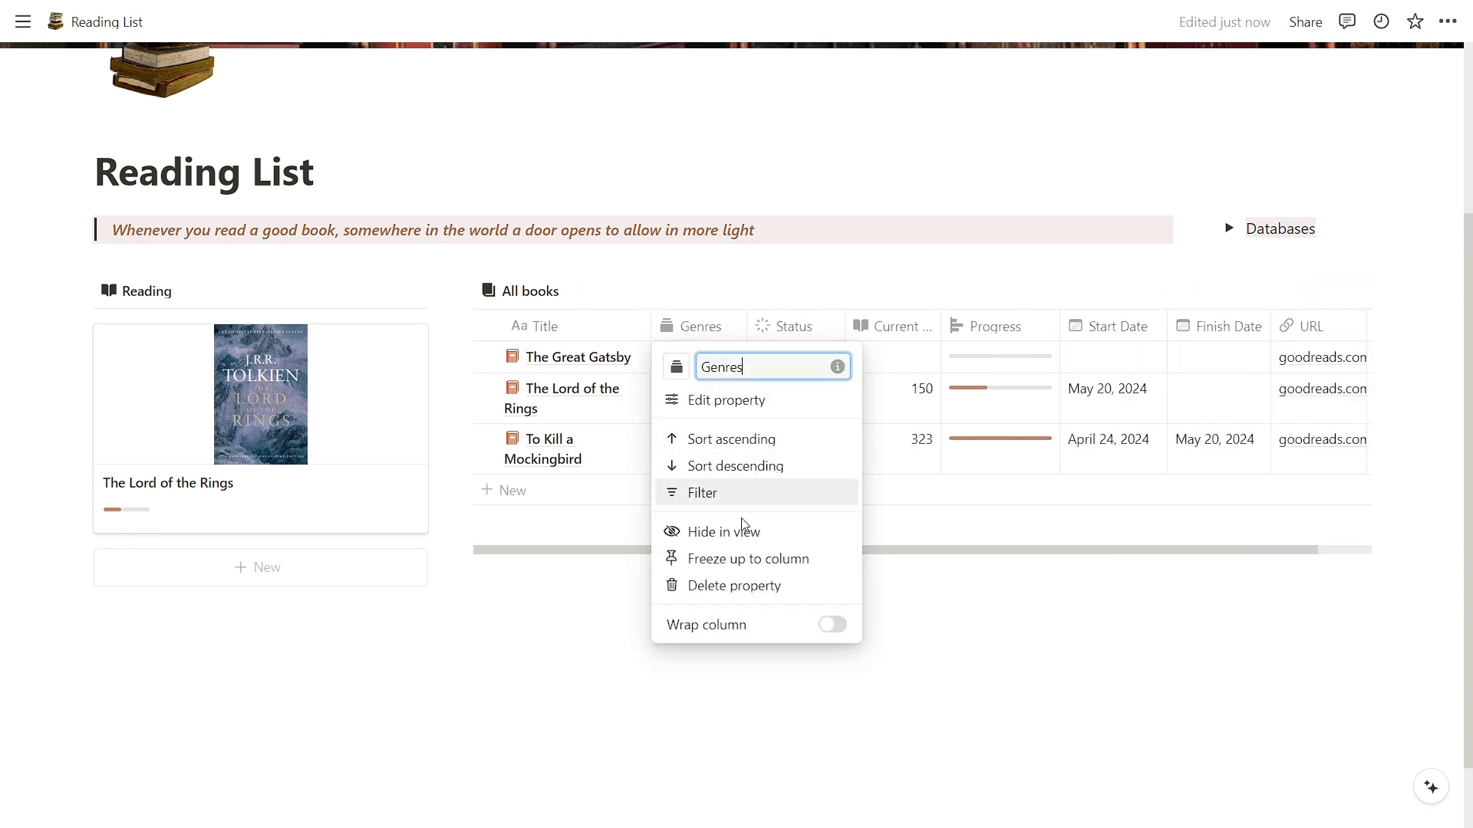
{"action": "left_click", "coordinate": [730, 530]}
Insert a linked gallery view of the Genres database below the Reading and All books columns
{"action": "left_click", "coordinate": [137, 618]}
{"action": "type", "text": "/vi"}
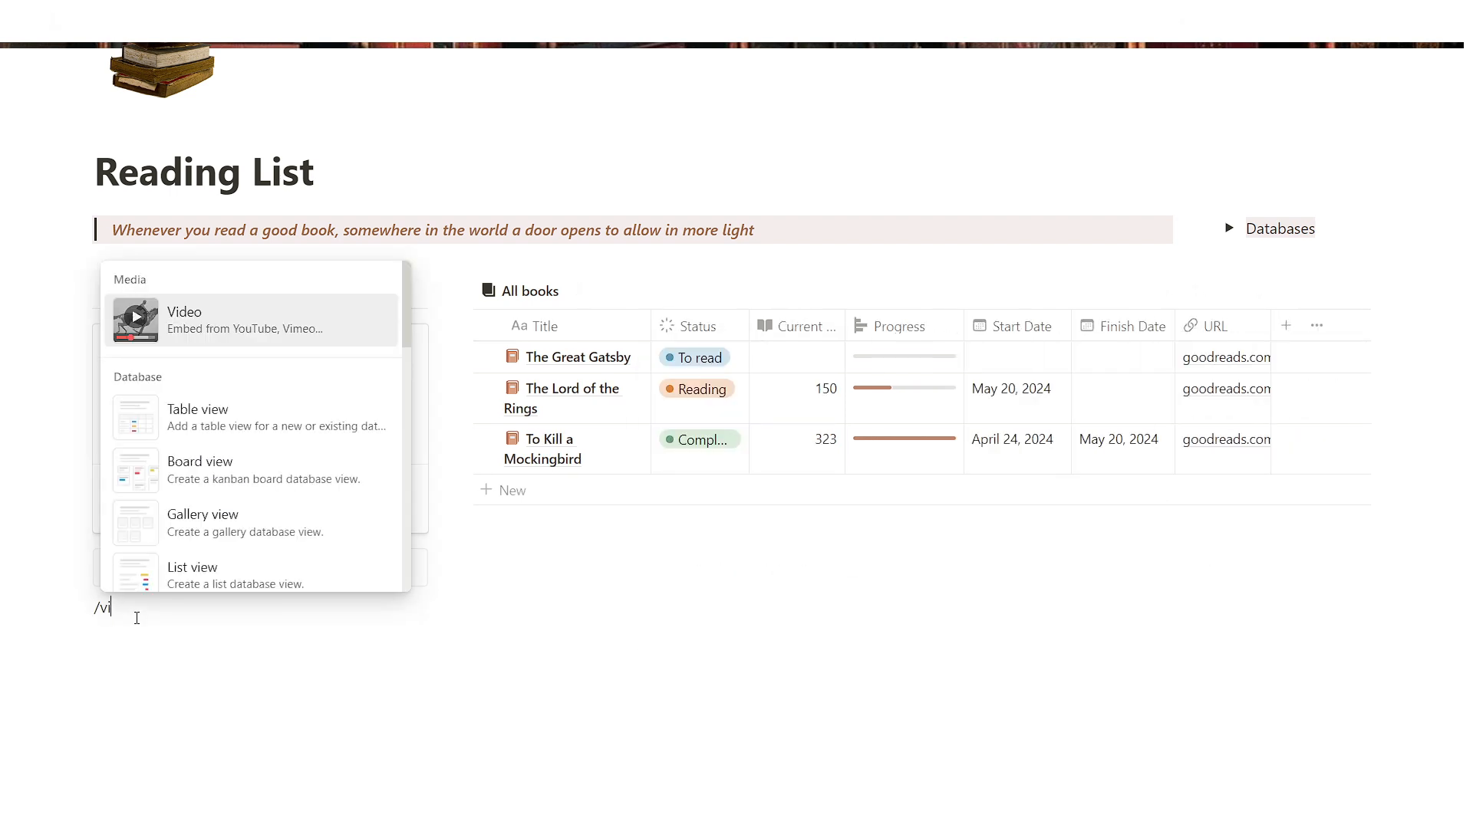
{"action": "left_click", "coordinate": [211, 530]}
{"action": "scroll", "coordinate": [208, 546], "scroll_direction": "down", "scroll_amount": 4}
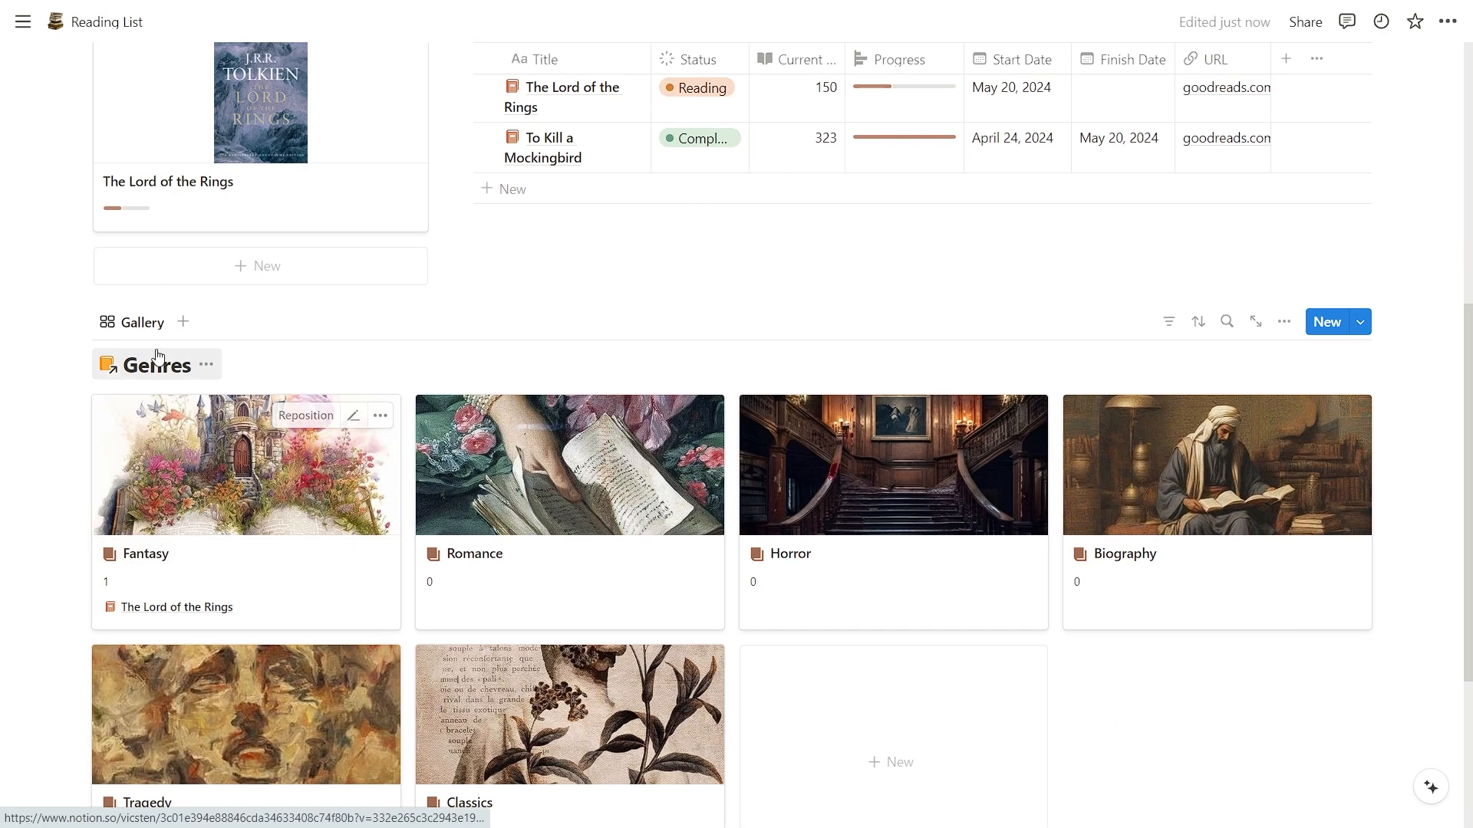
Hide the Genres database title and rename its gallery view Genres with a stack icon
{"action": "left_click", "coordinate": [206, 366]}
{"action": "left_click", "coordinate": [220, 465]}
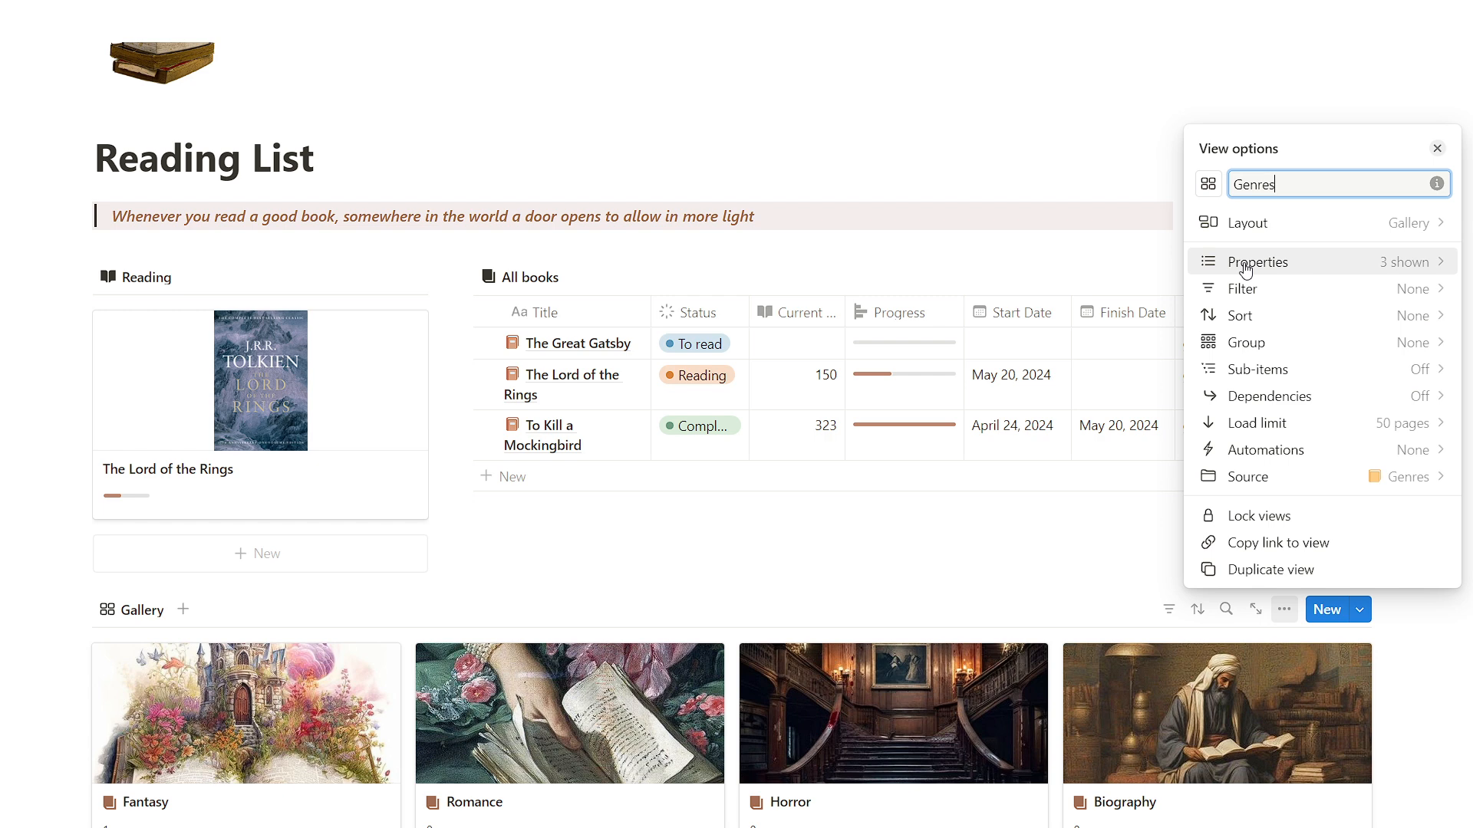
{"action": "left_click", "coordinate": [1208, 184]}
{"action": "left_click", "coordinate": [1131, 329]}
Create a two-column layout below, move the Genres gallery into the first column and widen that column
{"action": "left_click", "coordinate": [82, 668]}
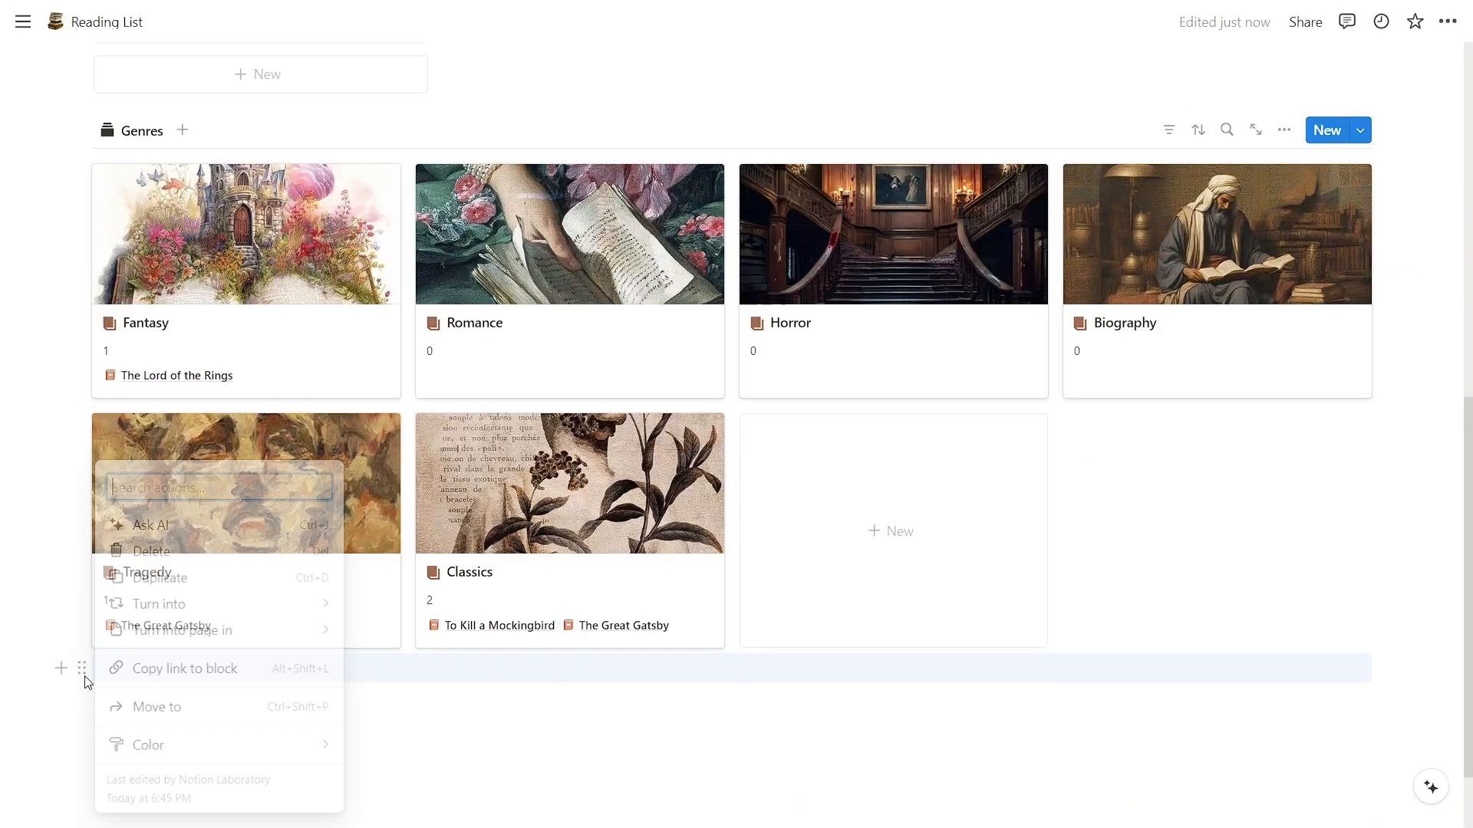
{"action": "mouse_move", "coordinate": [171, 603]}
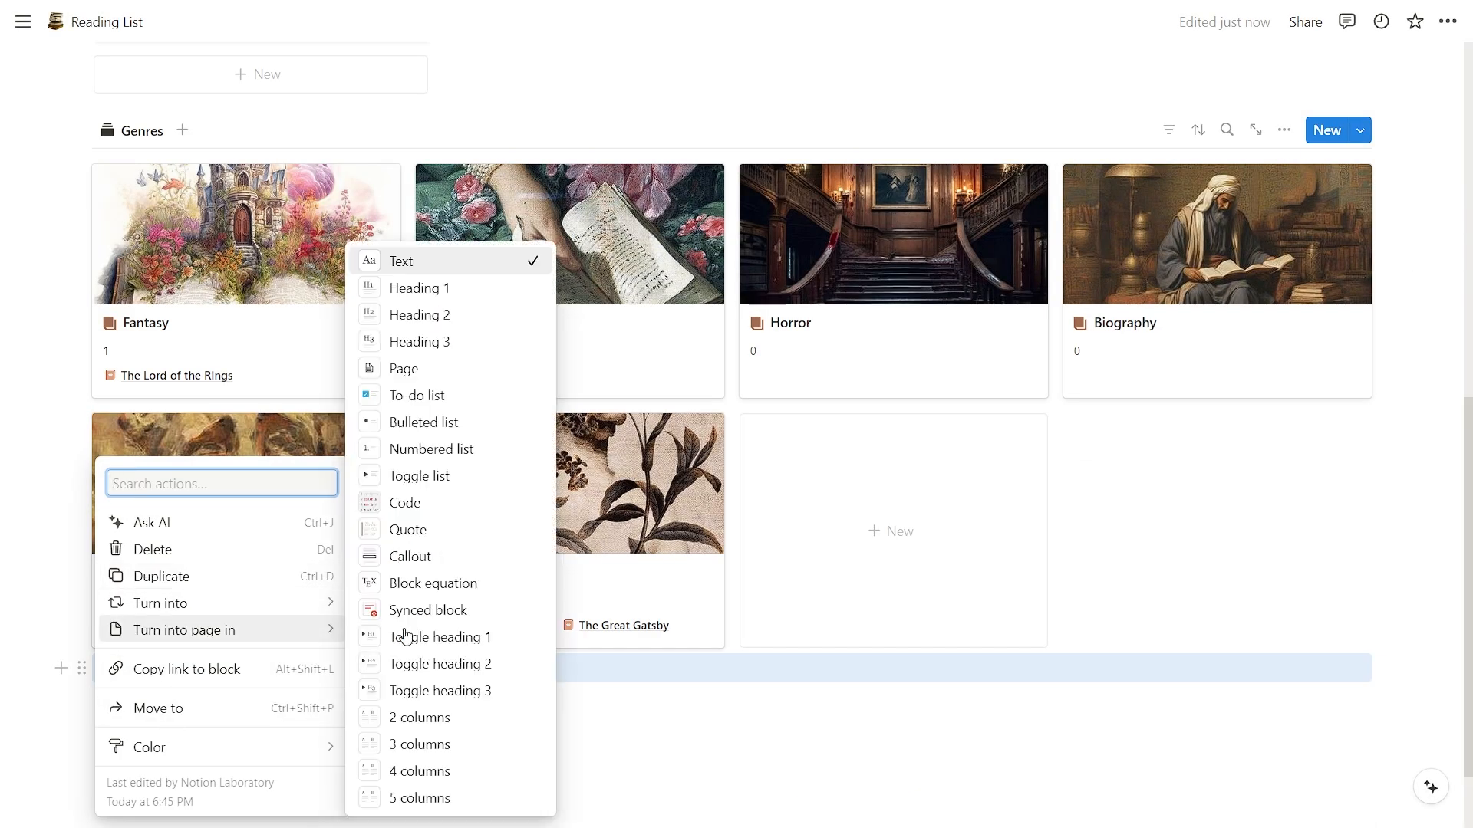
{"action": "left_click", "coordinate": [427, 716]}
{"action": "left_click_drag", "start_coordinate": [82, 131], "coordinate": [164, 681]}
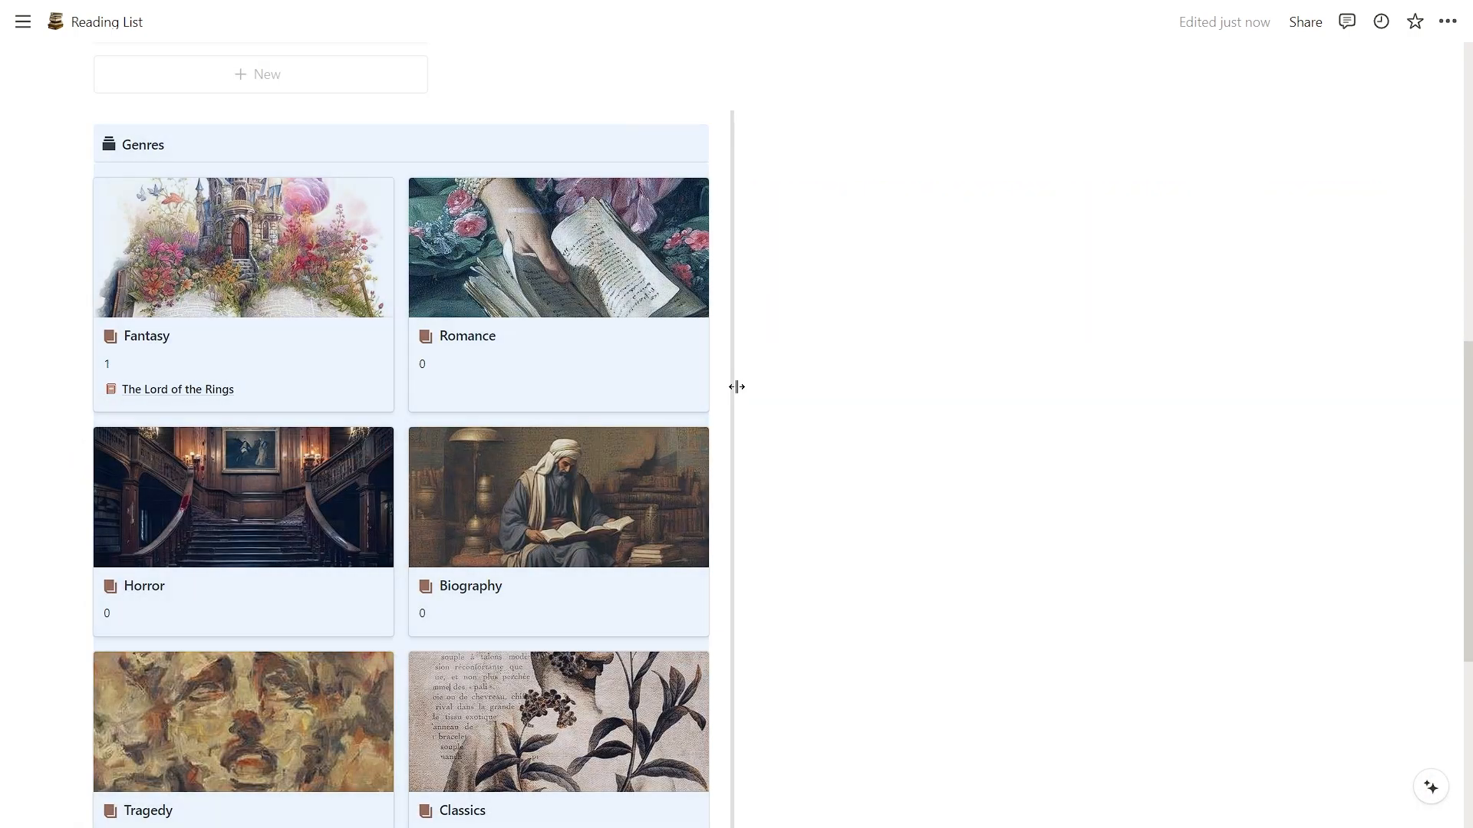
{"action": "left_click_drag", "start_coordinate": [736, 386], "coordinate": [1006, 342]}
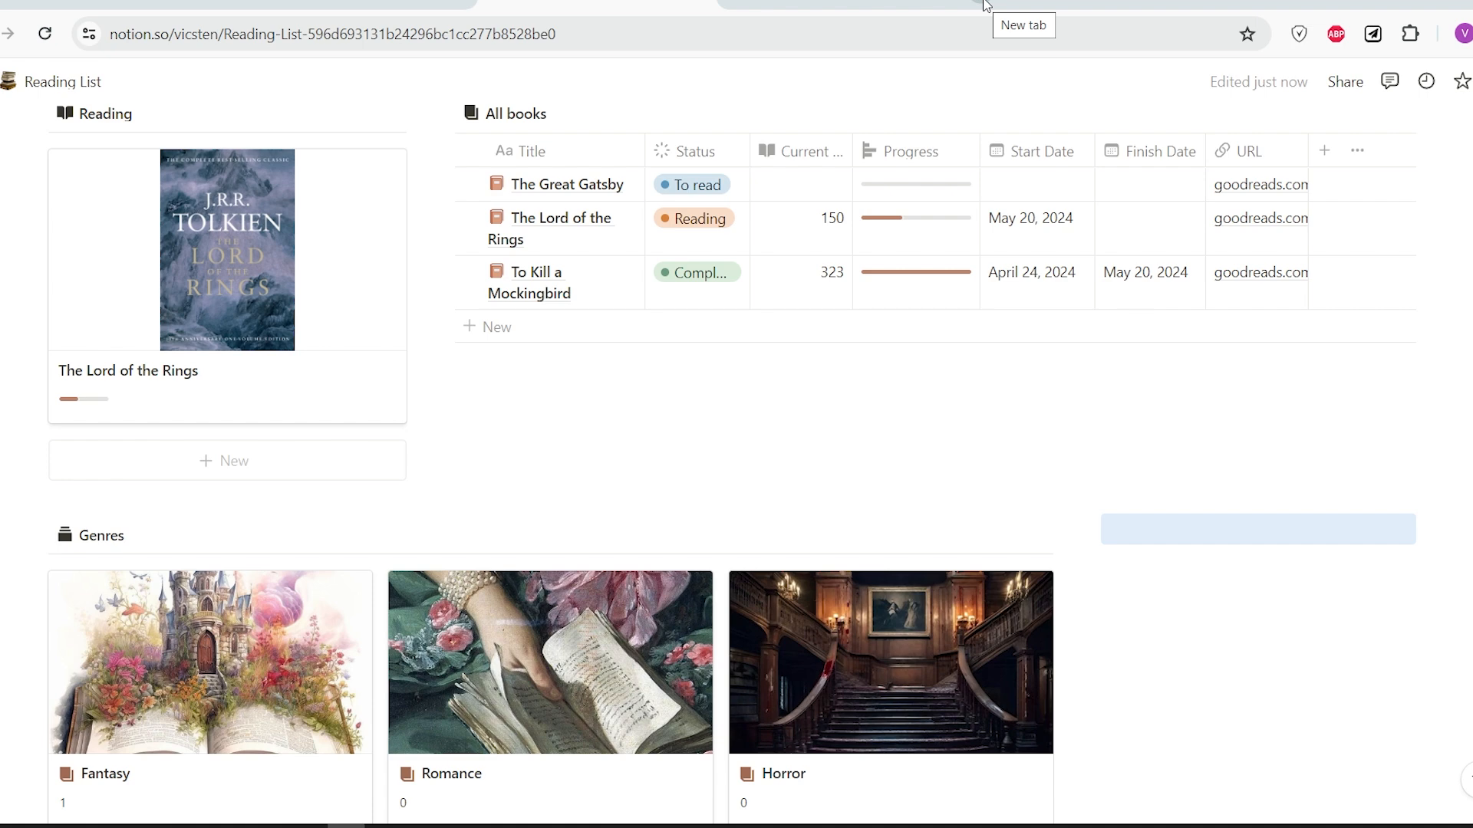
Switch to the Reading list clock widget in Indify in a new browser tab and turn off its 24h clock
{"action": "left_click", "coordinate": [984, 3]}
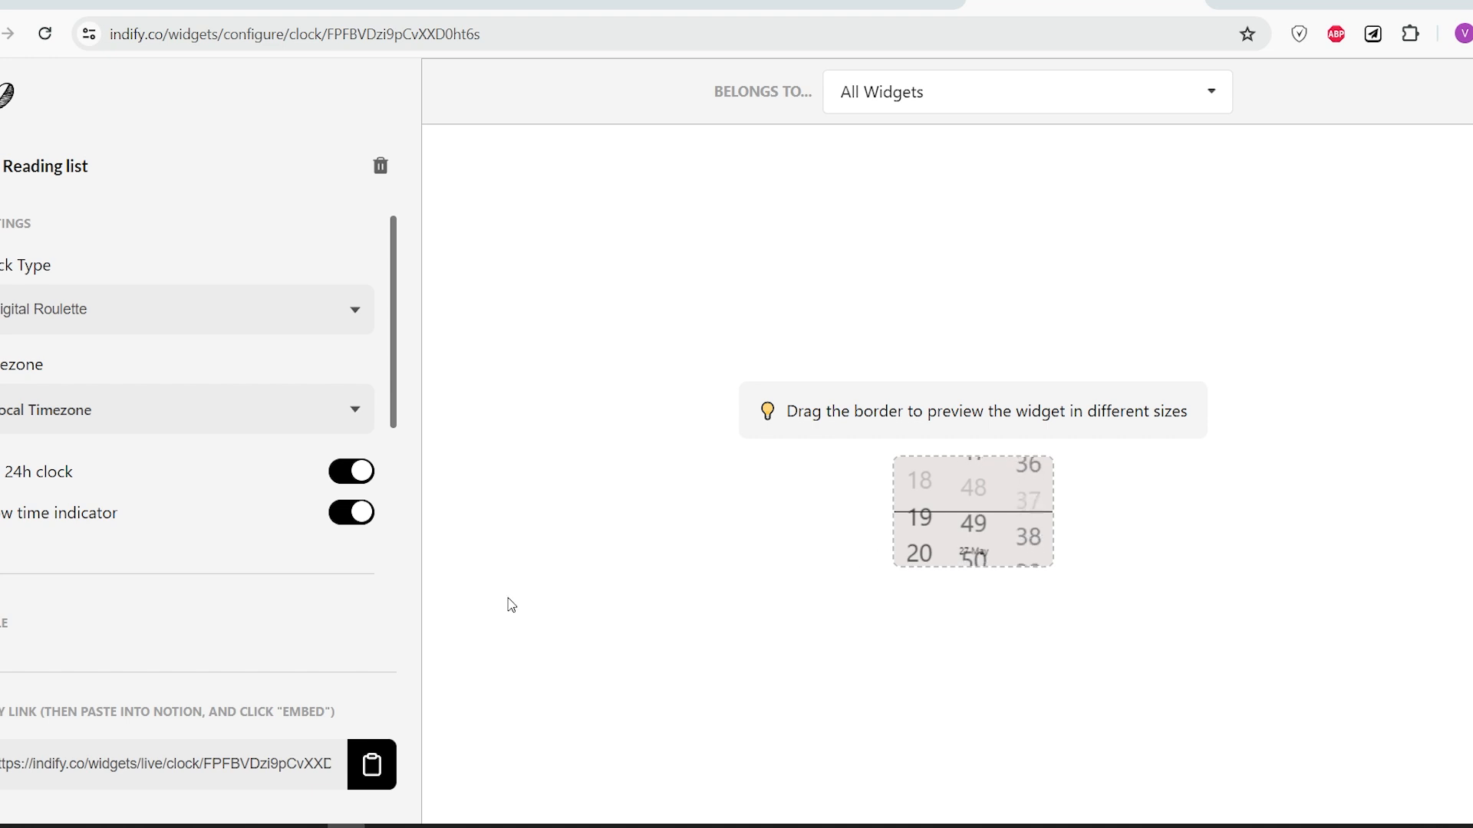
{"action": "left_click", "coordinate": [351, 513]}
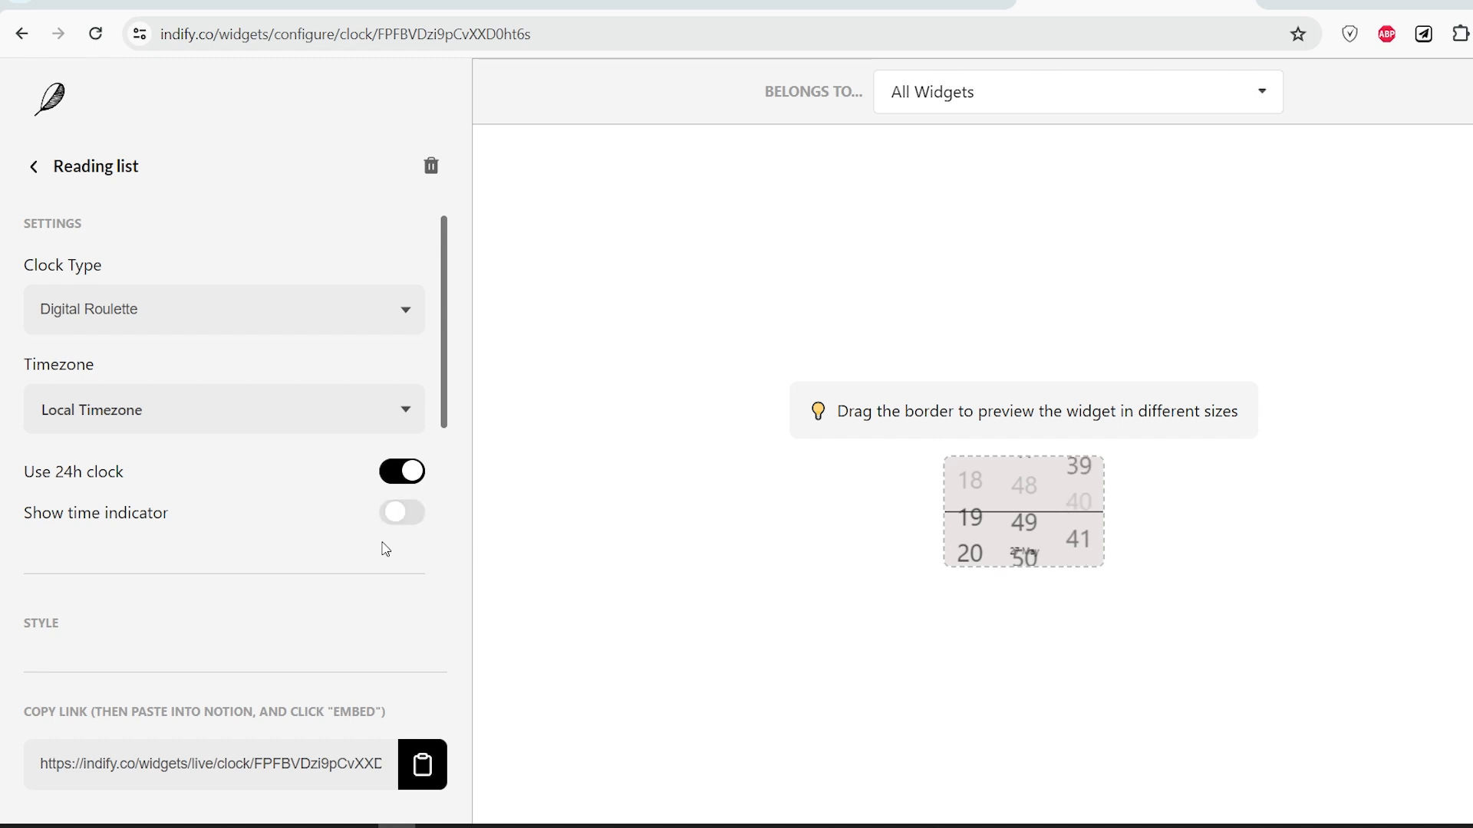
{"action": "left_click", "coordinate": [351, 513]}
{"action": "left_click", "coordinate": [352, 472]}
Set the widget's clock type to Digital Solid and copy its embed link
{"action": "scroll", "coordinate": [392, 594], "scroll_direction": "down", "scroll_amount": 5}
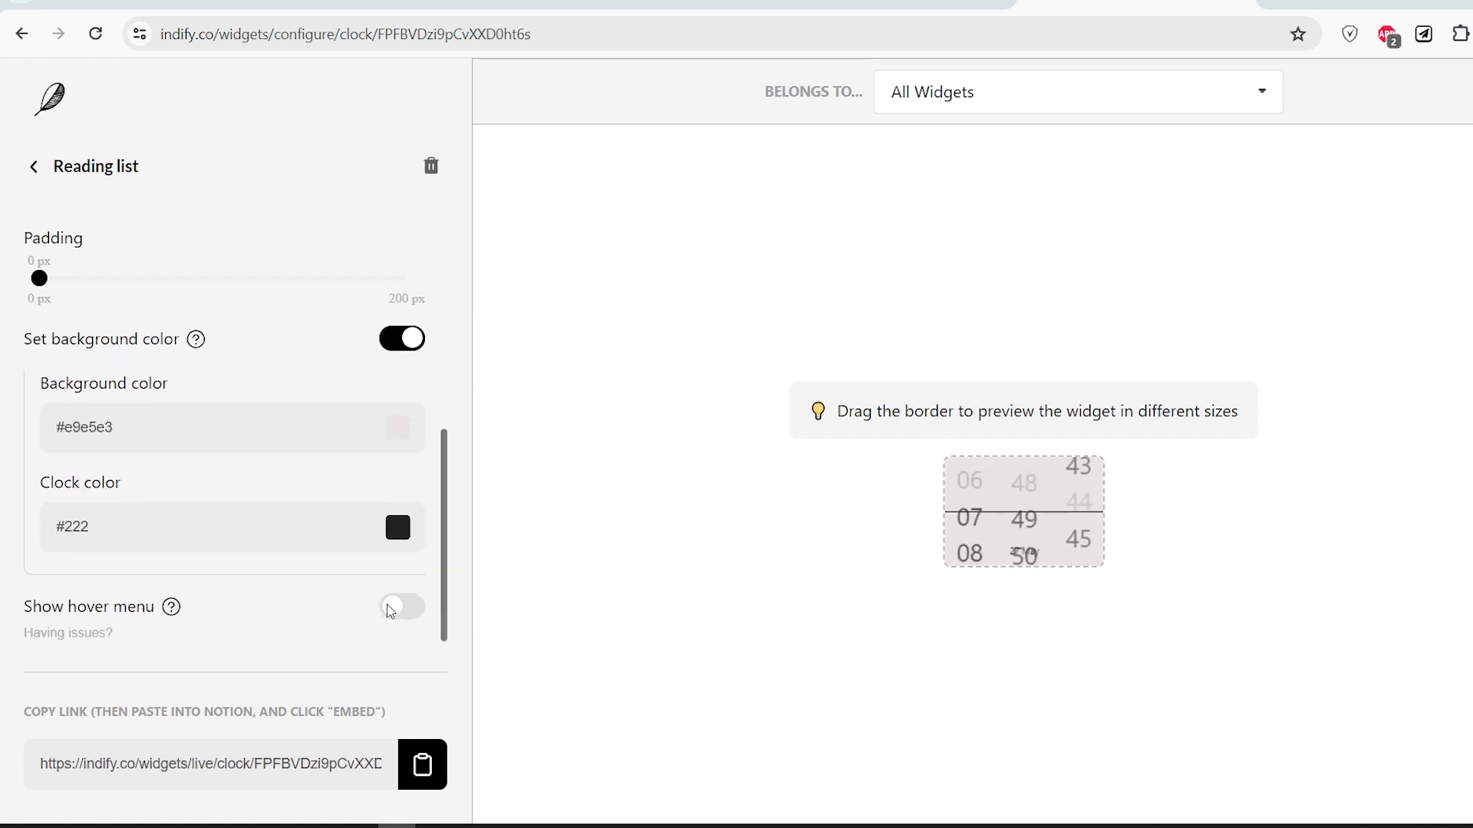
{"action": "scroll", "coordinate": [351, 632], "scroll_direction": "up", "scroll_amount": 5}
{"action": "left_click", "coordinate": [230, 322]}
{"action": "left_click", "coordinate": [120, 471]}
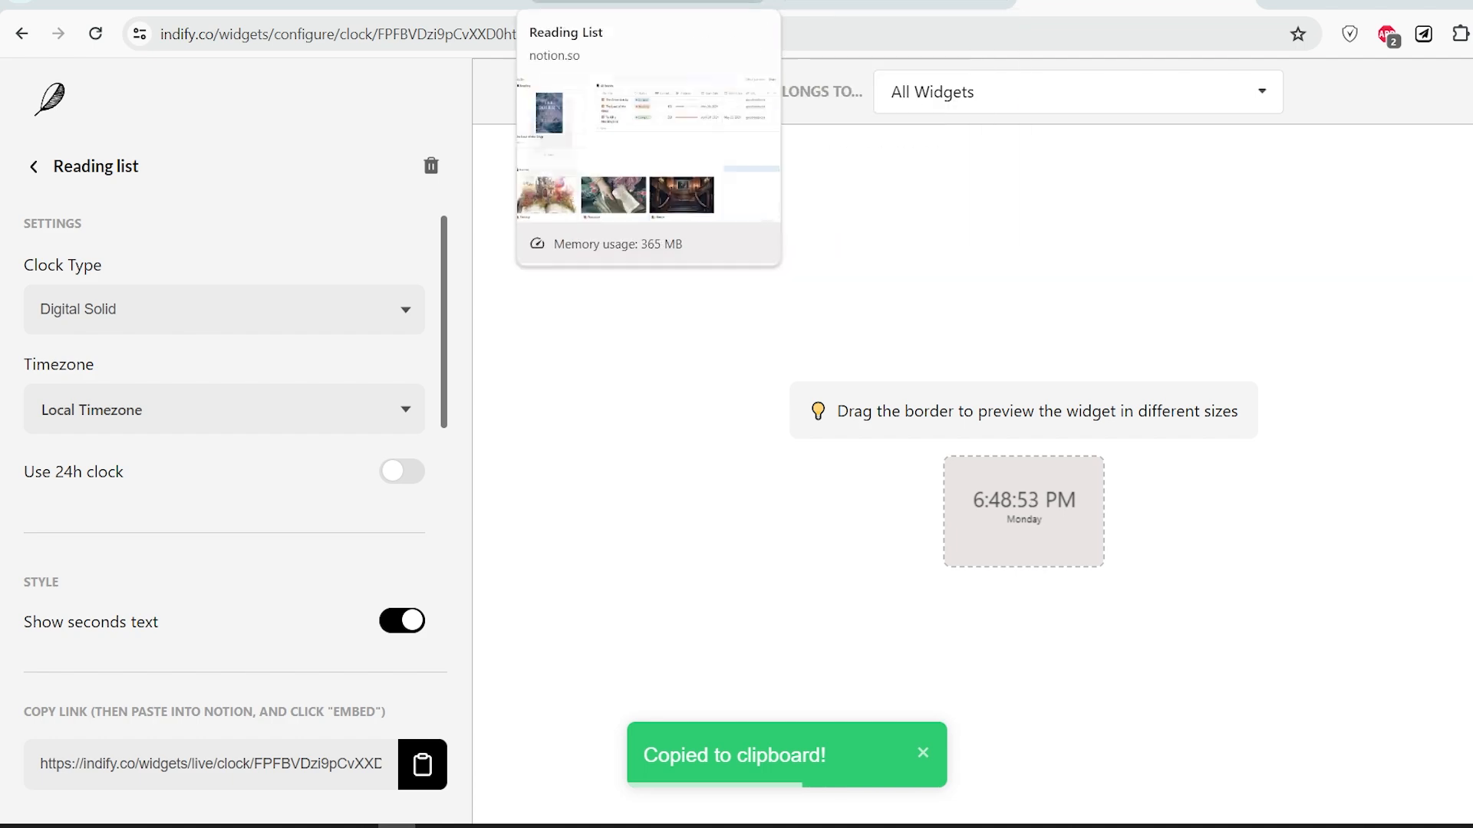
Switch back to the Notion Reading List page, embed the copied clock link beside the Genres gallery and shorten the embed
{"action": "left_click", "coordinate": [651, 3]}
{"action": "key", "text": "F11"}
{"action": "left_click", "coordinate": [1153, 474]}
{"action": "key", "text": "ctrl+v"}
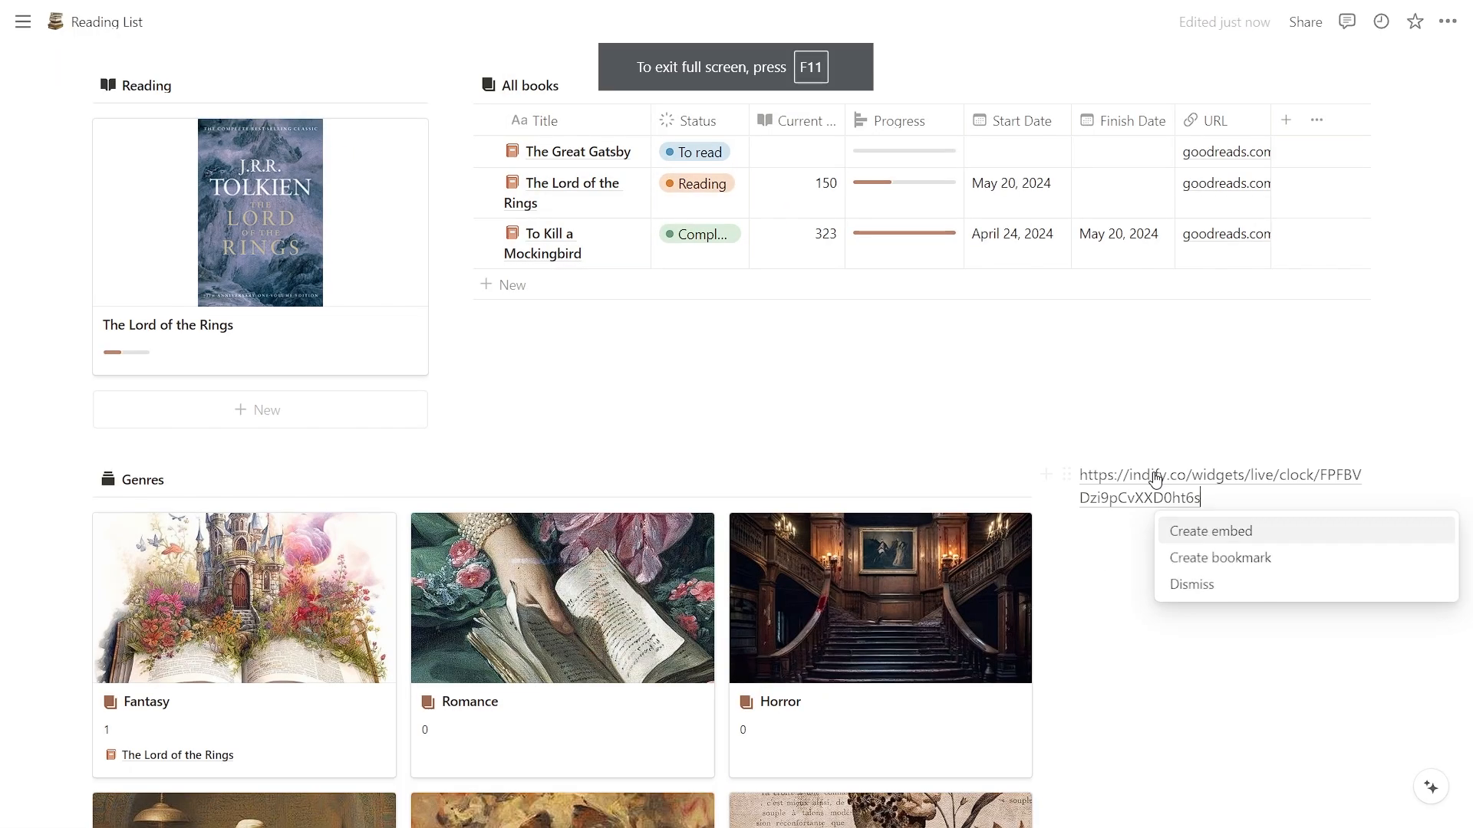
{"action": "left_click", "coordinate": [1219, 532]}
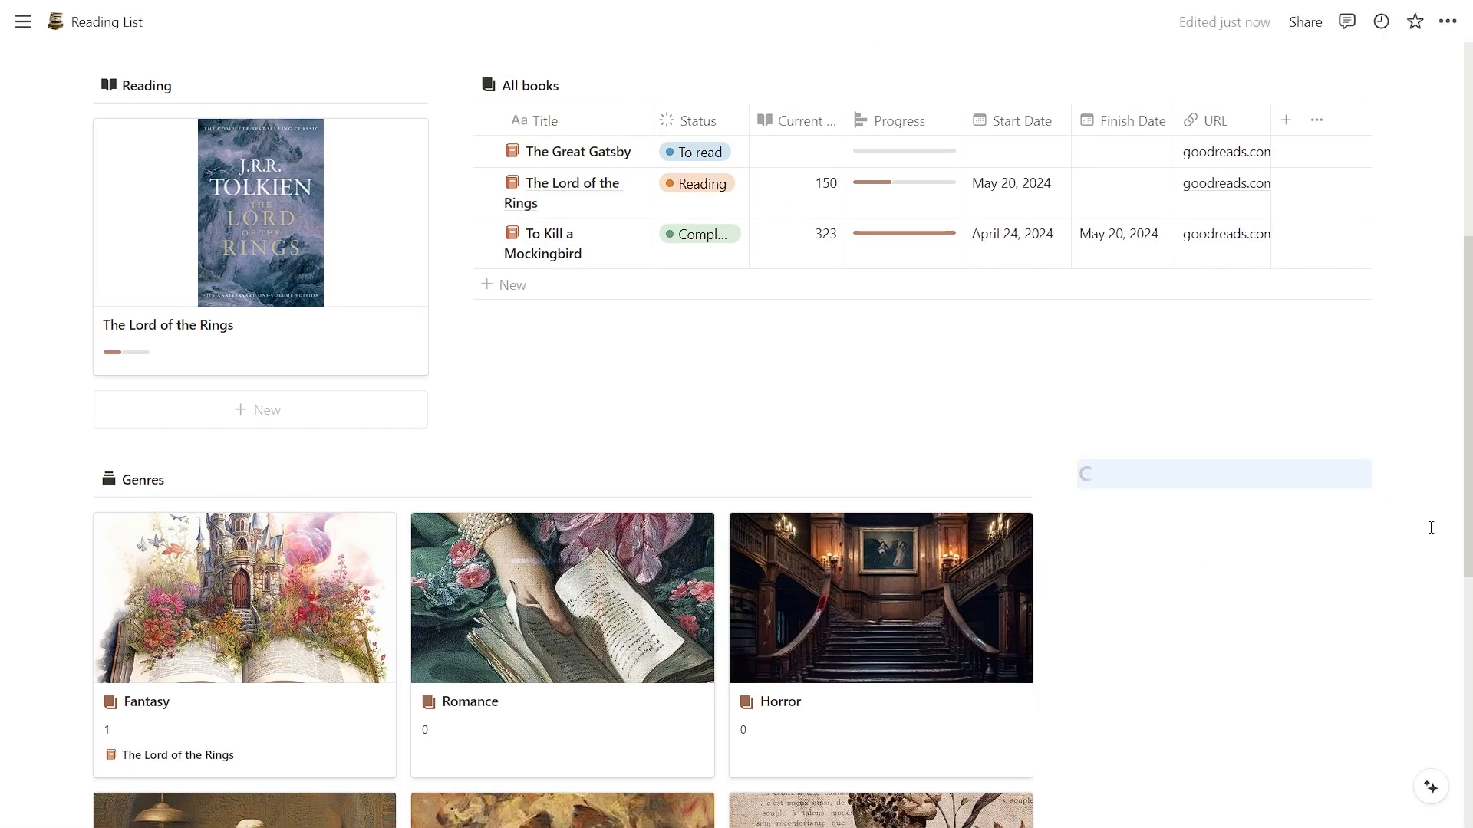
{"action": "left_click_drag", "start_coordinate": [1248, 740], "coordinate": [1247, 612]}
Add a Heading 3 reading "To-do list" below the clock and colour its text brown
{"action": "type", "text": "To-do list"}
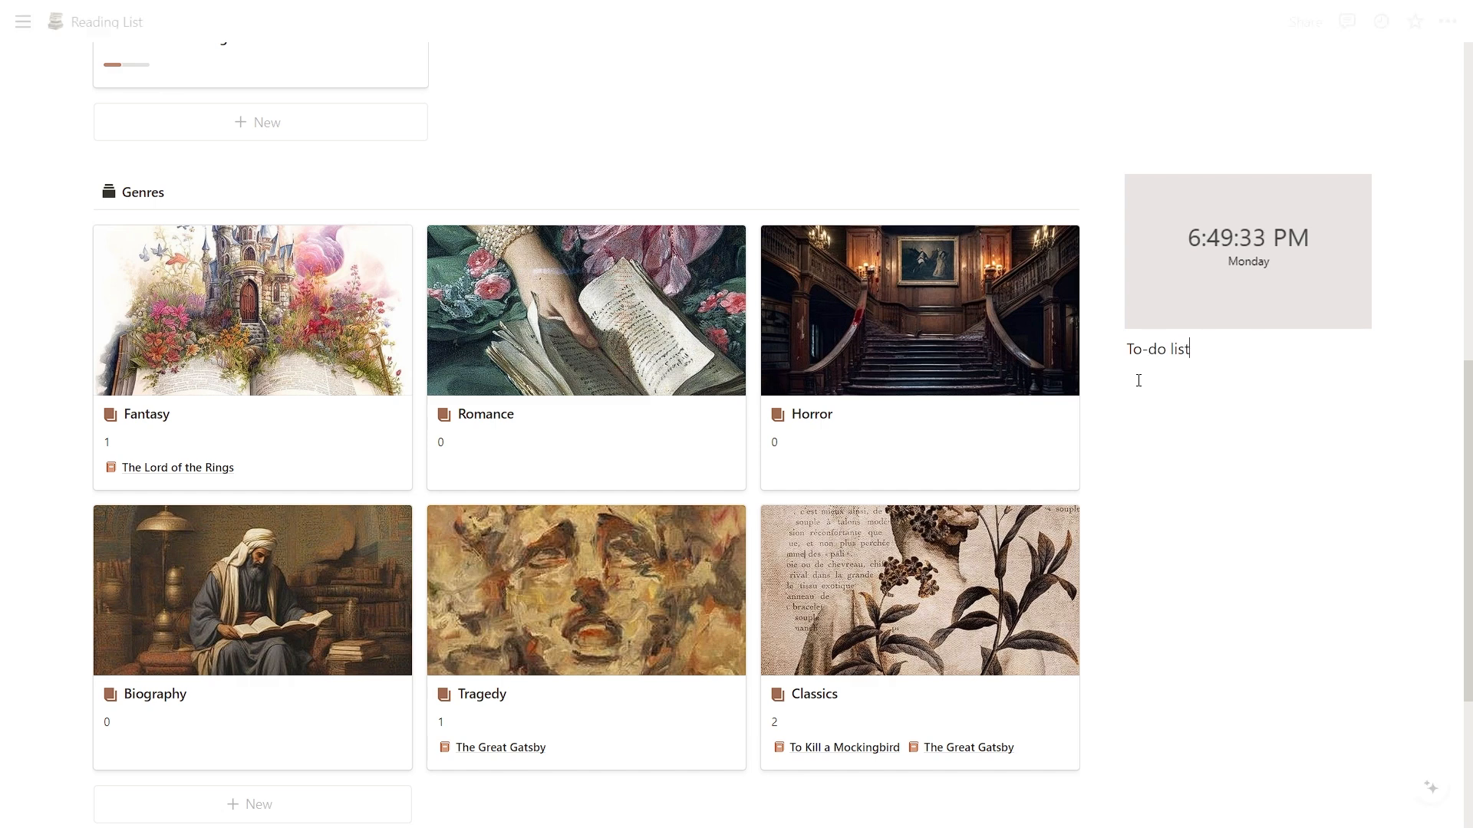
{"action": "left_click", "coordinate": [1113, 350]}
{"action": "mouse_move", "coordinate": [1025, 332]}
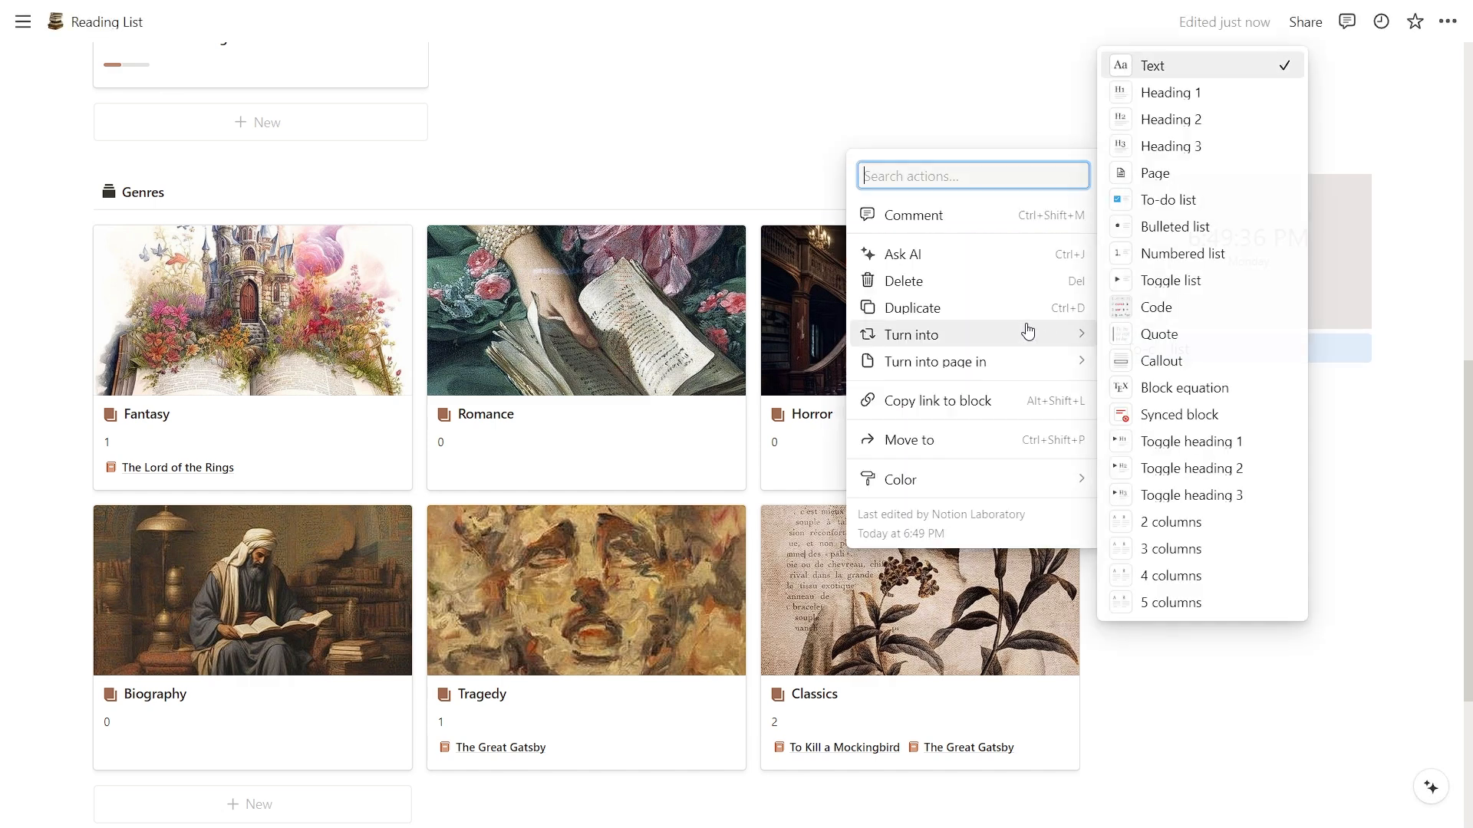
{"action": "left_click", "coordinate": [1178, 145]}
{"action": "left_click_drag", "start_coordinate": [1277, 365], "coordinate": [1124, 365]}
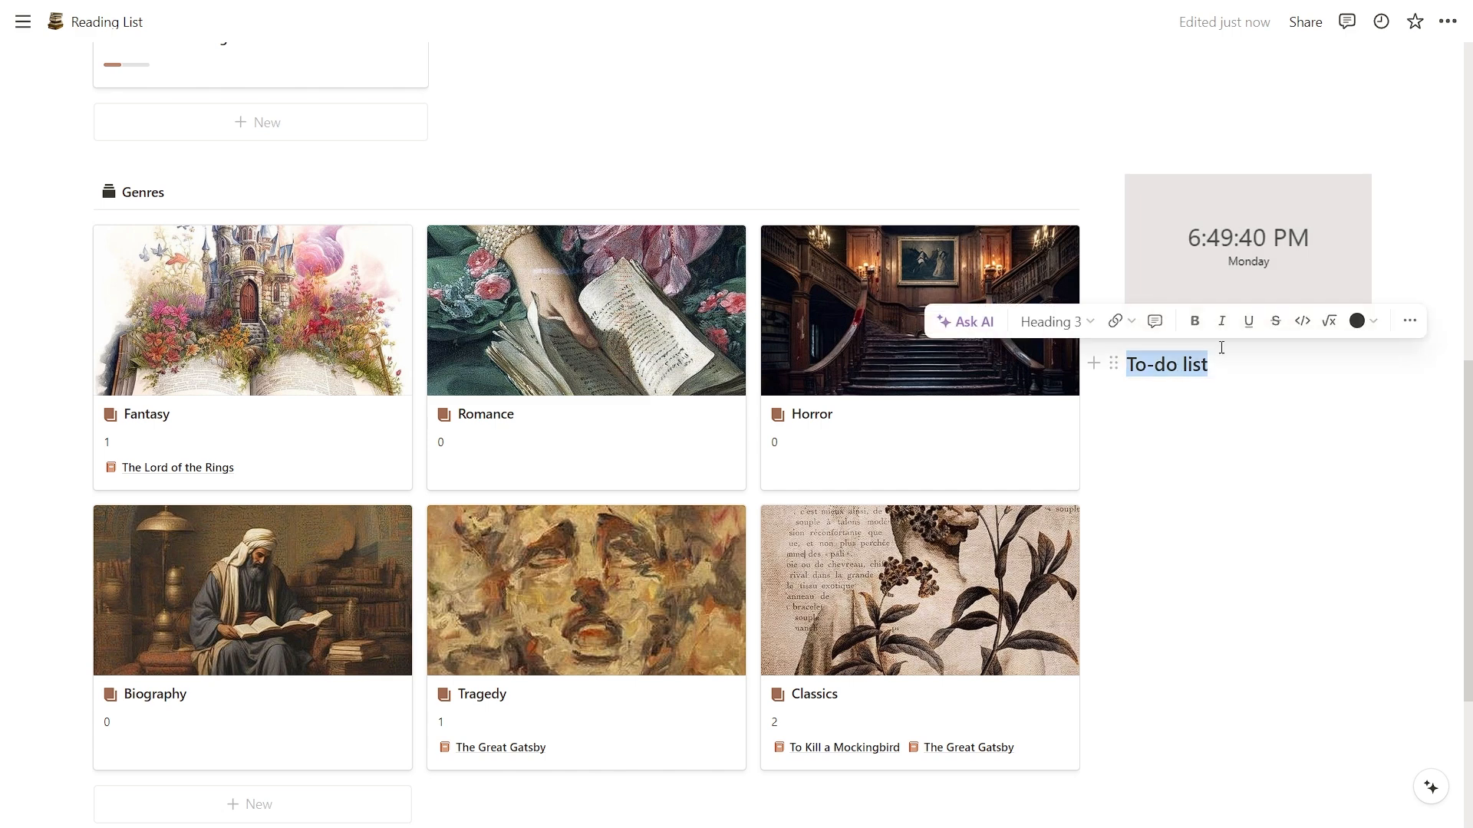
{"action": "left_click", "coordinate": [1358, 319]}
{"action": "left_click", "coordinate": [1278, 408]}
{"action": "left_click", "coordinate": [1279, 402]}
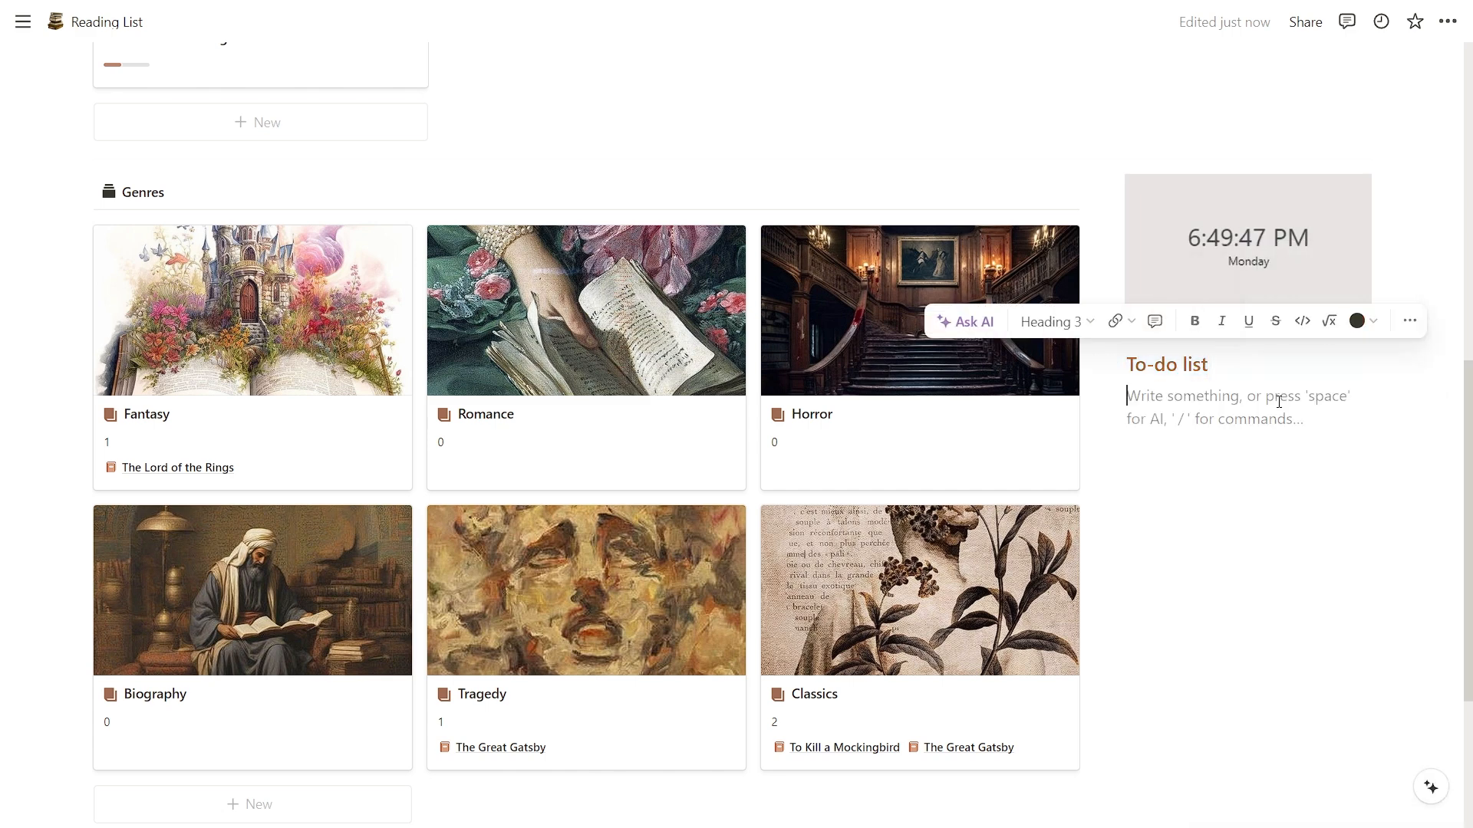
Add to-do items below the To-do list heading: Finish reading "1984" by George Orwell and Start "To Kill a Mockingbird" by Harper Lee
{"action": "left_click", "coordinate": [1113, 395]}
{"action": "mouse_move", "coordinate": [989, 368]}
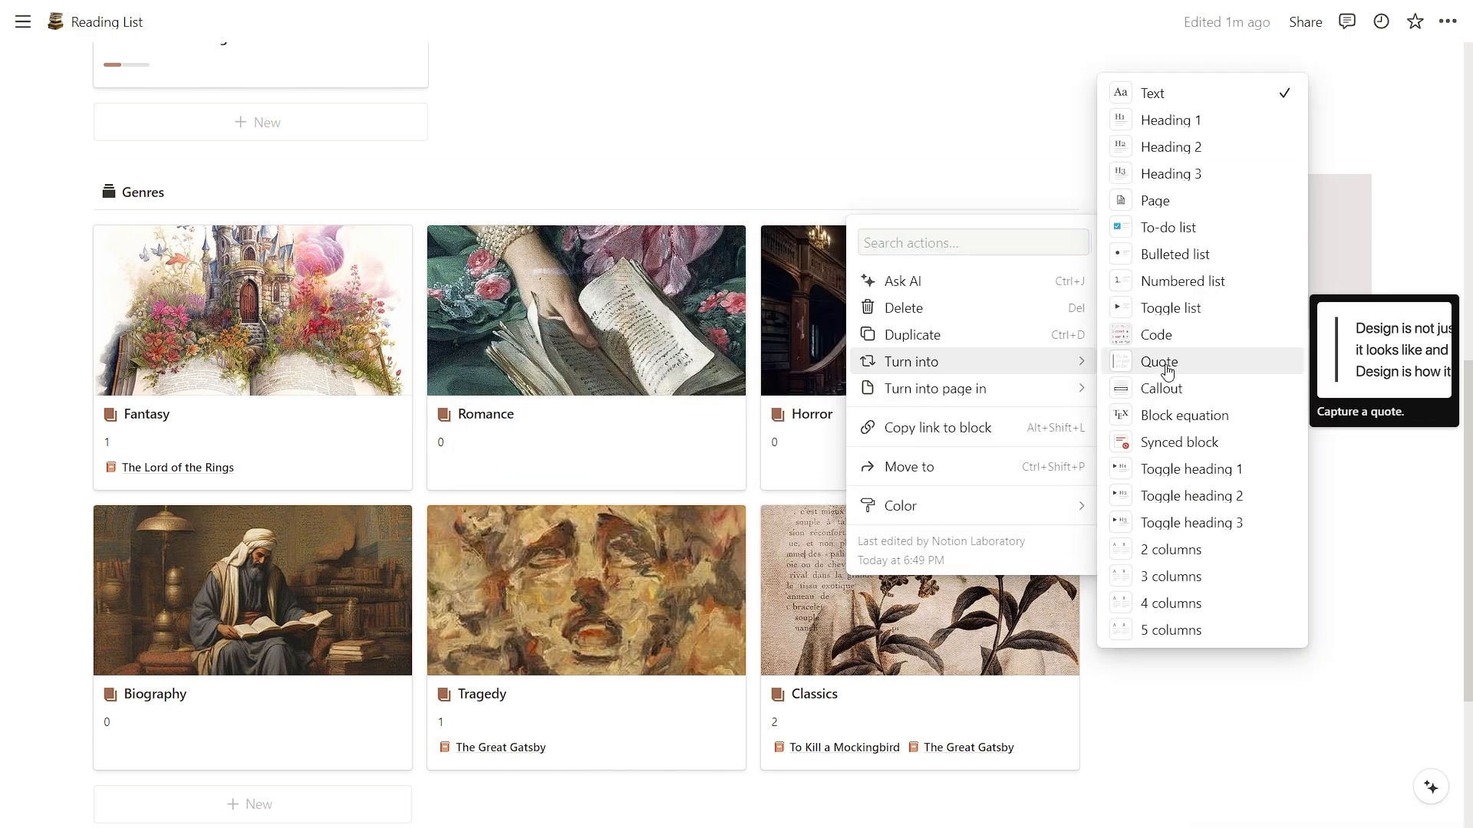
{"action": "left_click", "coordinate": [1185, 227]}
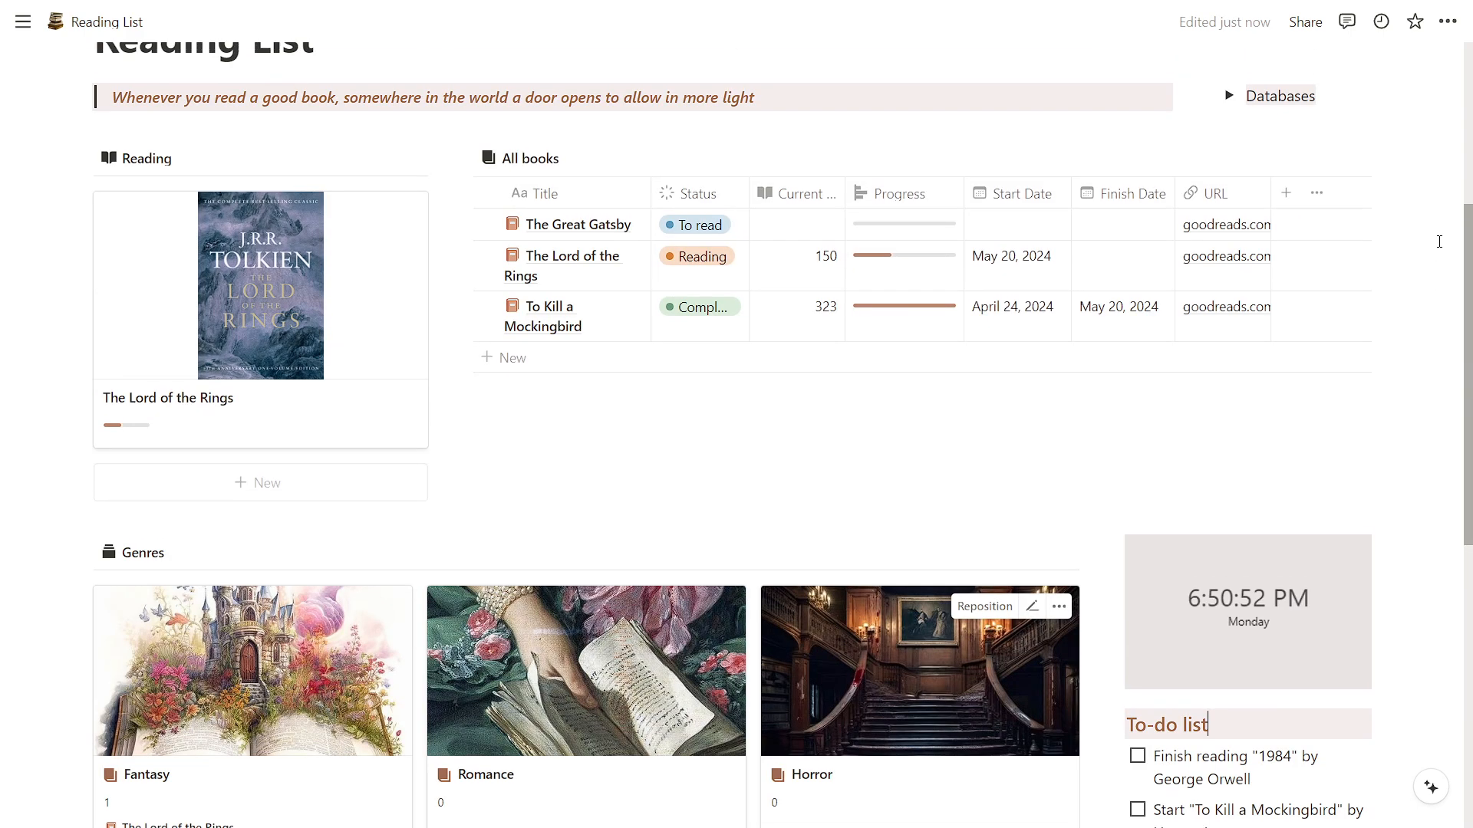
Insert a button block below the Genres gallery and name it Add new Book
{"action": "scroll", "coordinate": [590, 460], "scroll_direction": "up", "scroll_amount": 4}
{"action": "scroll", "coordinate": [590, 628], "scroll_direction": "down", "scroll_amount": 12}
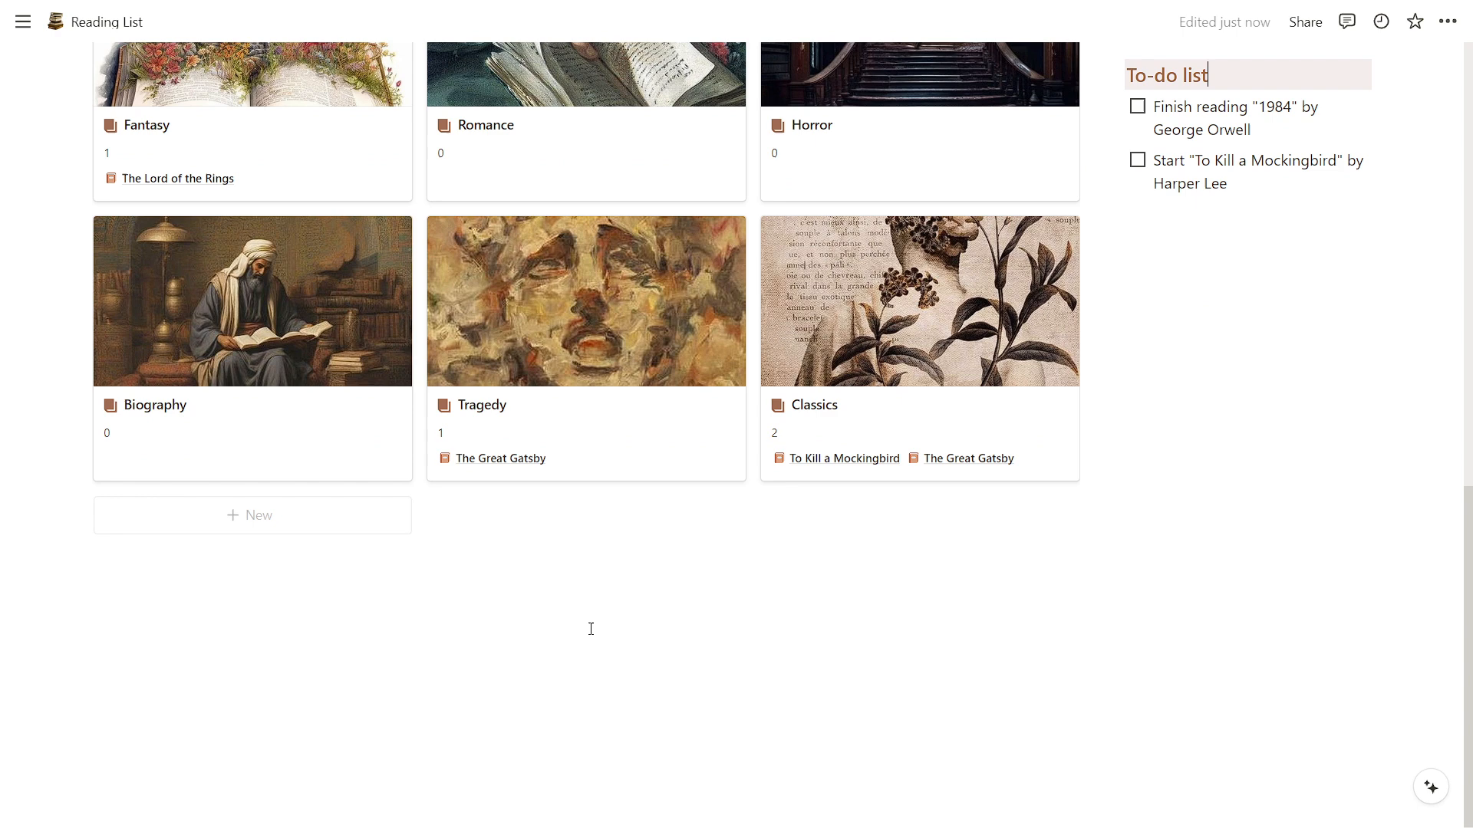
{"action": "left_click", "coordinate": [130, 565]}
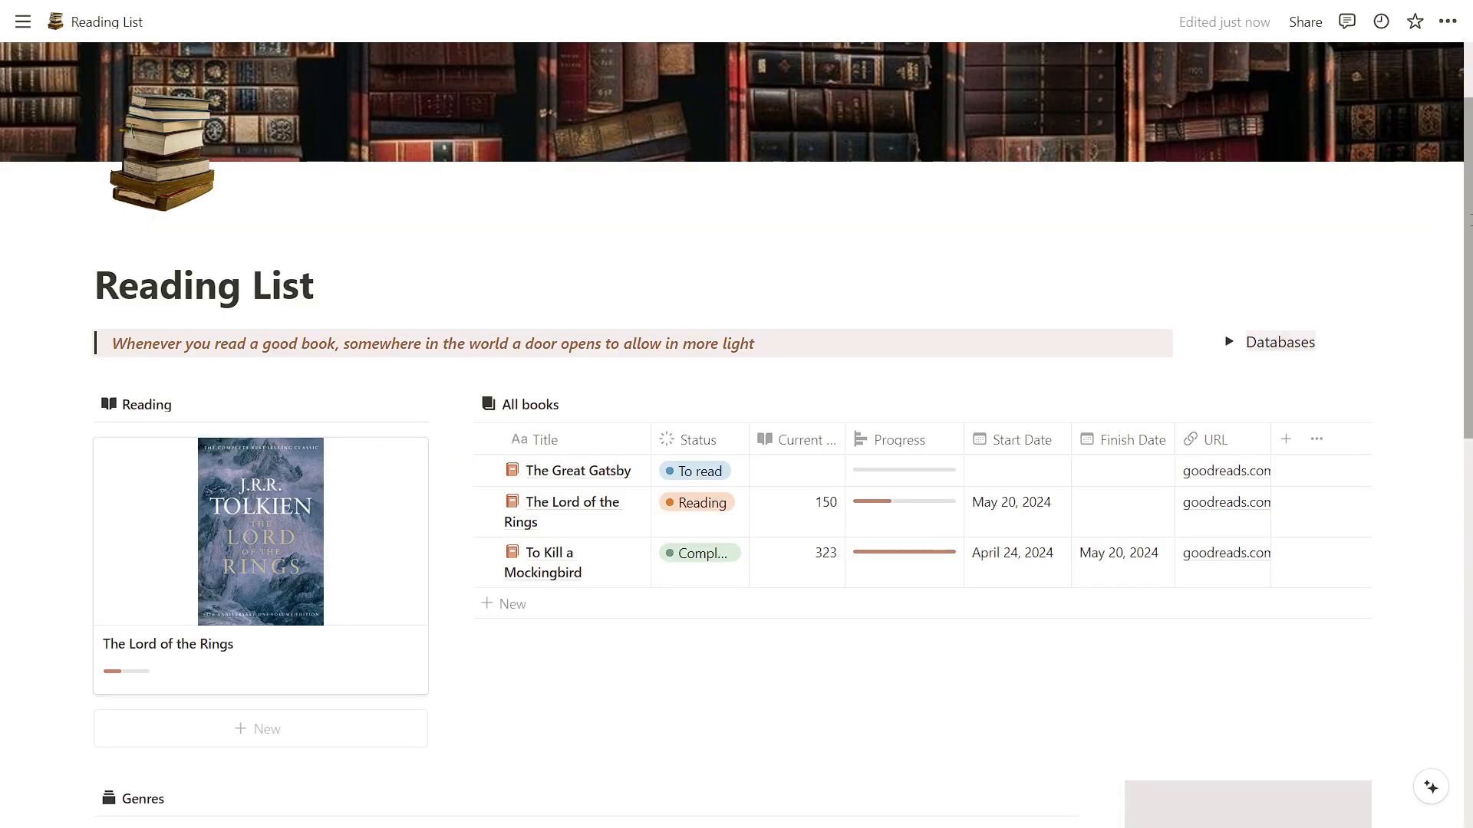
{"action": "left_click_drag", "start_coordinate": [1470, 169], "coordinate": [1472, 115]}
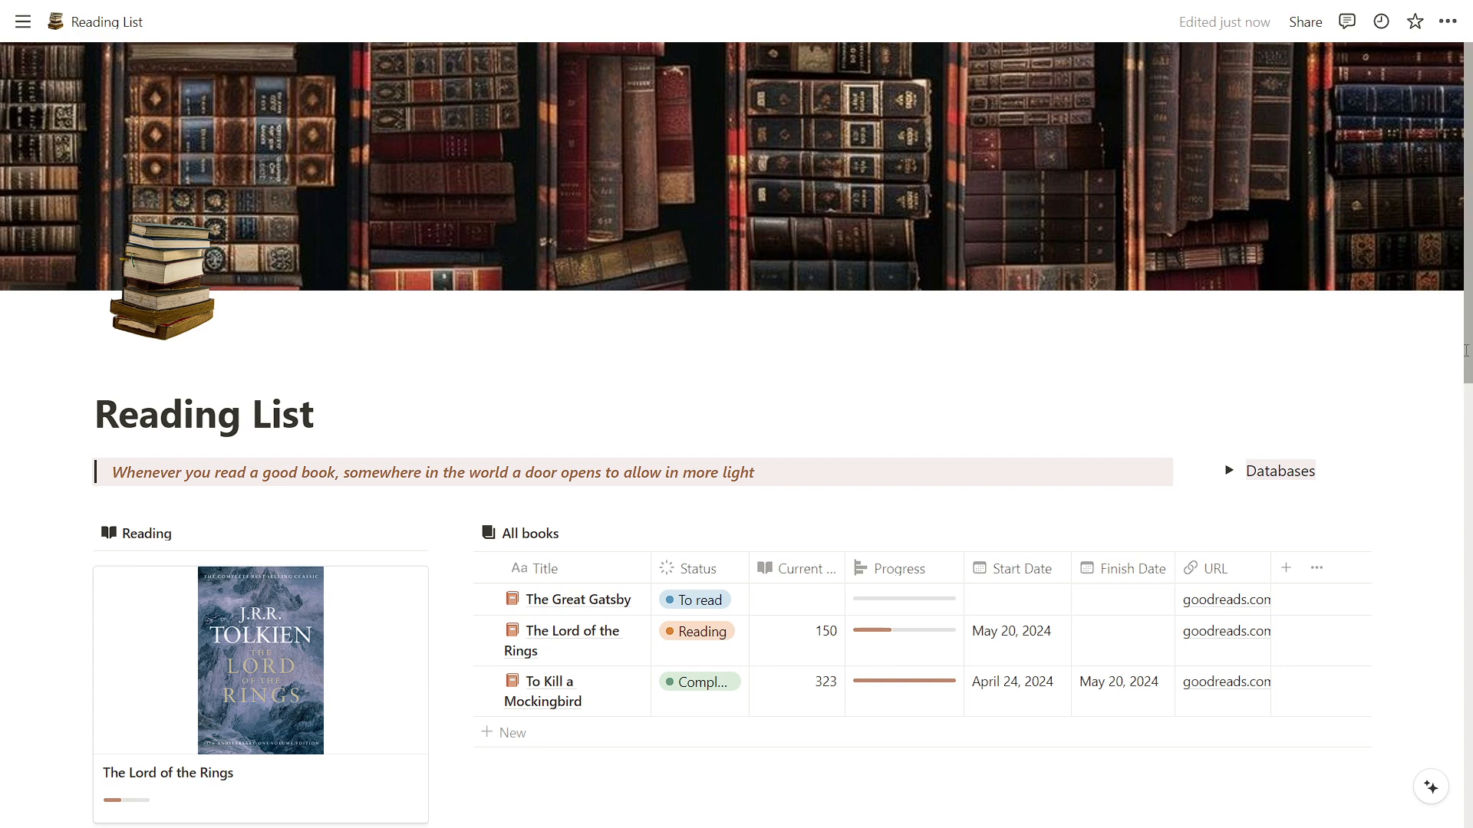
{"action": "scroll", "coordinate": [1465, 351], "scroll_direction": "down", "scroll_amount": 1}
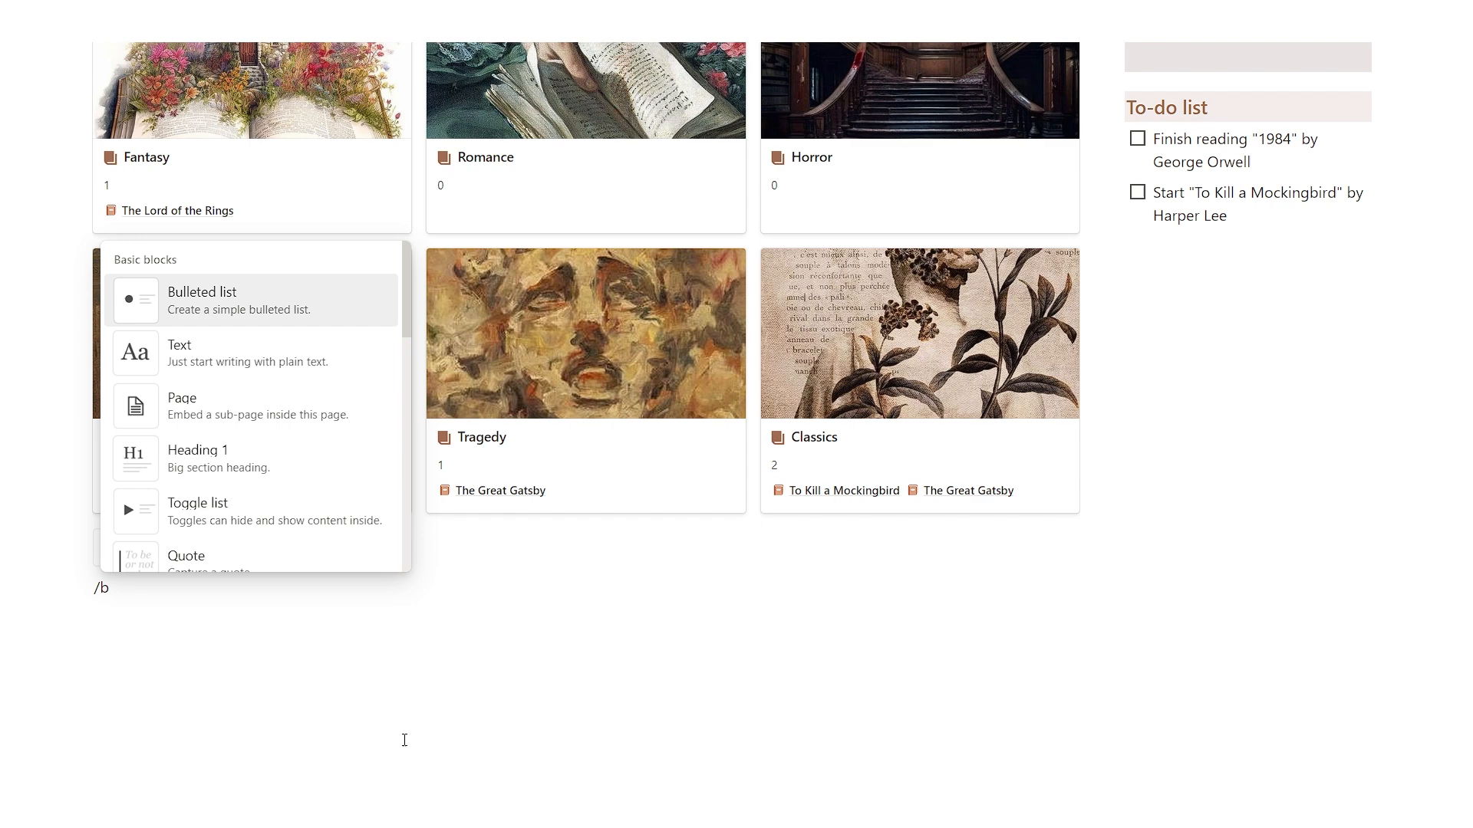
{"action": "type", "text": "utt"}
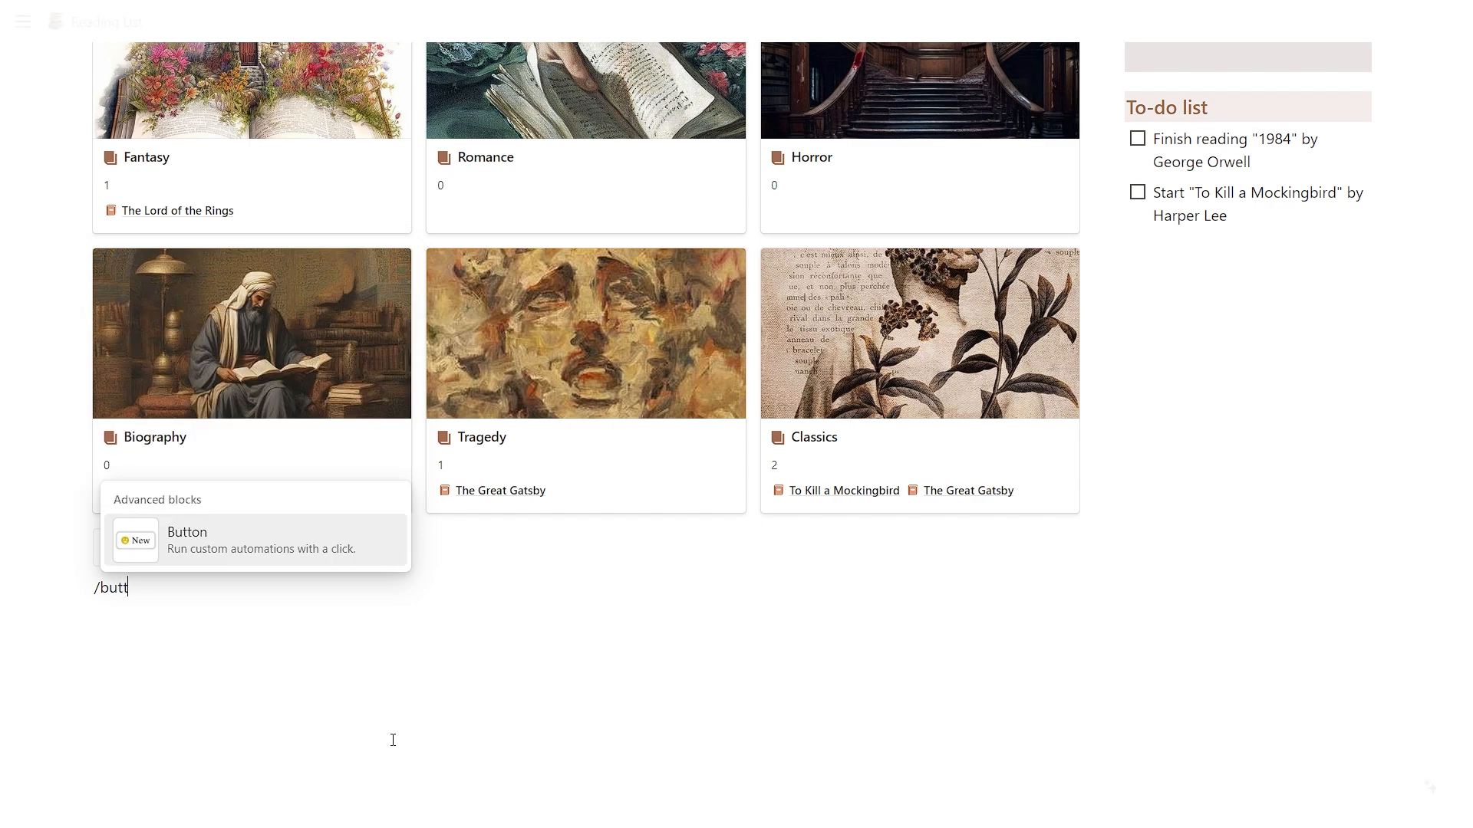
{"action": "key", "text": "Return"}
{"action": "type", "text": "Add n"}
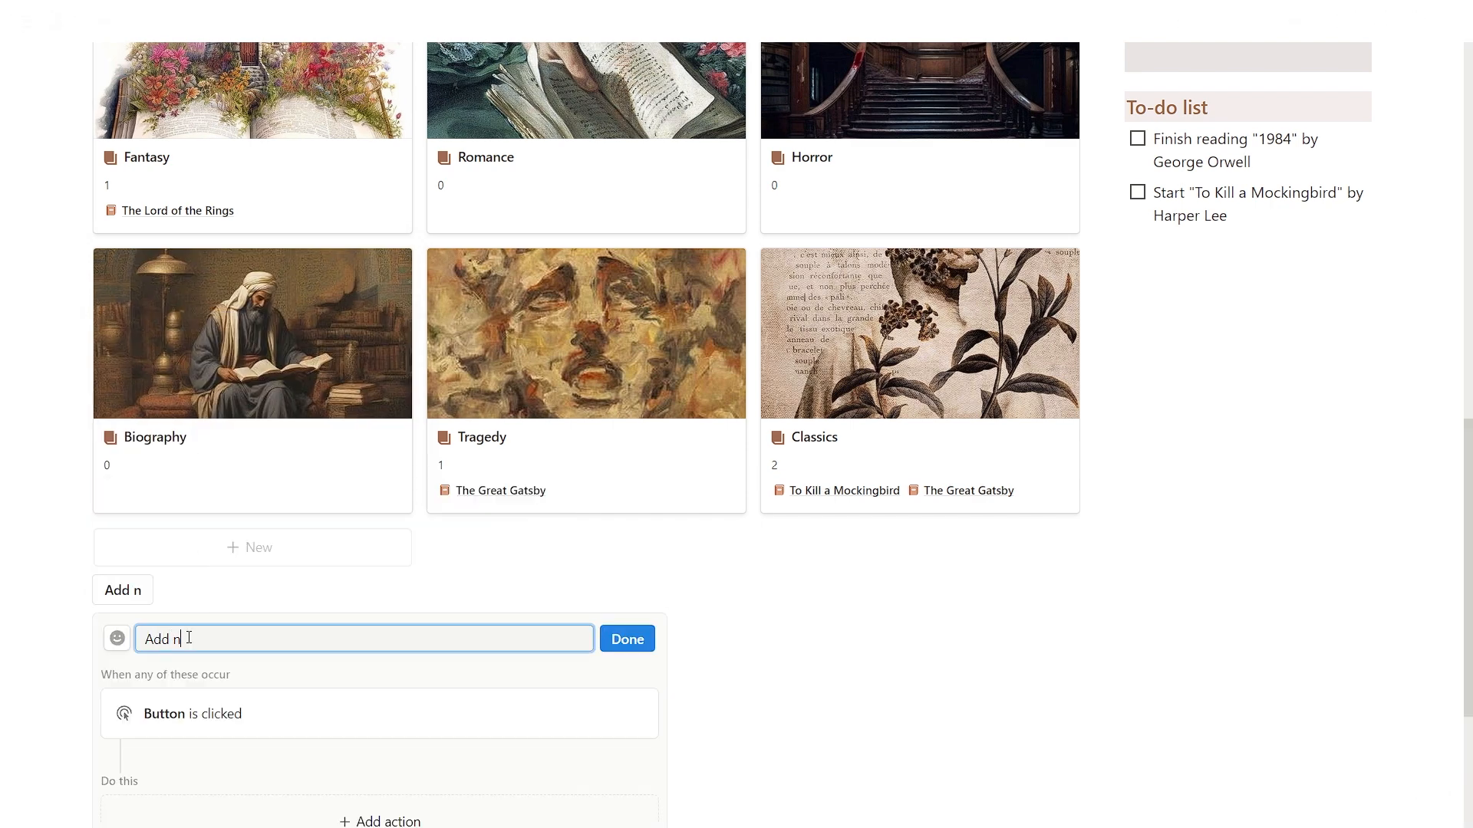
{"action": "type", "text": "ew Book"}
Give the Add new Book button an action that adds a page to Library using the Untitled template
{"action": "scroll", "coordinate": [230, 632], "scroll_direction": "down", "scroll_amount": 3}
{"action": "left_click", "coordinate": [284, 628]}
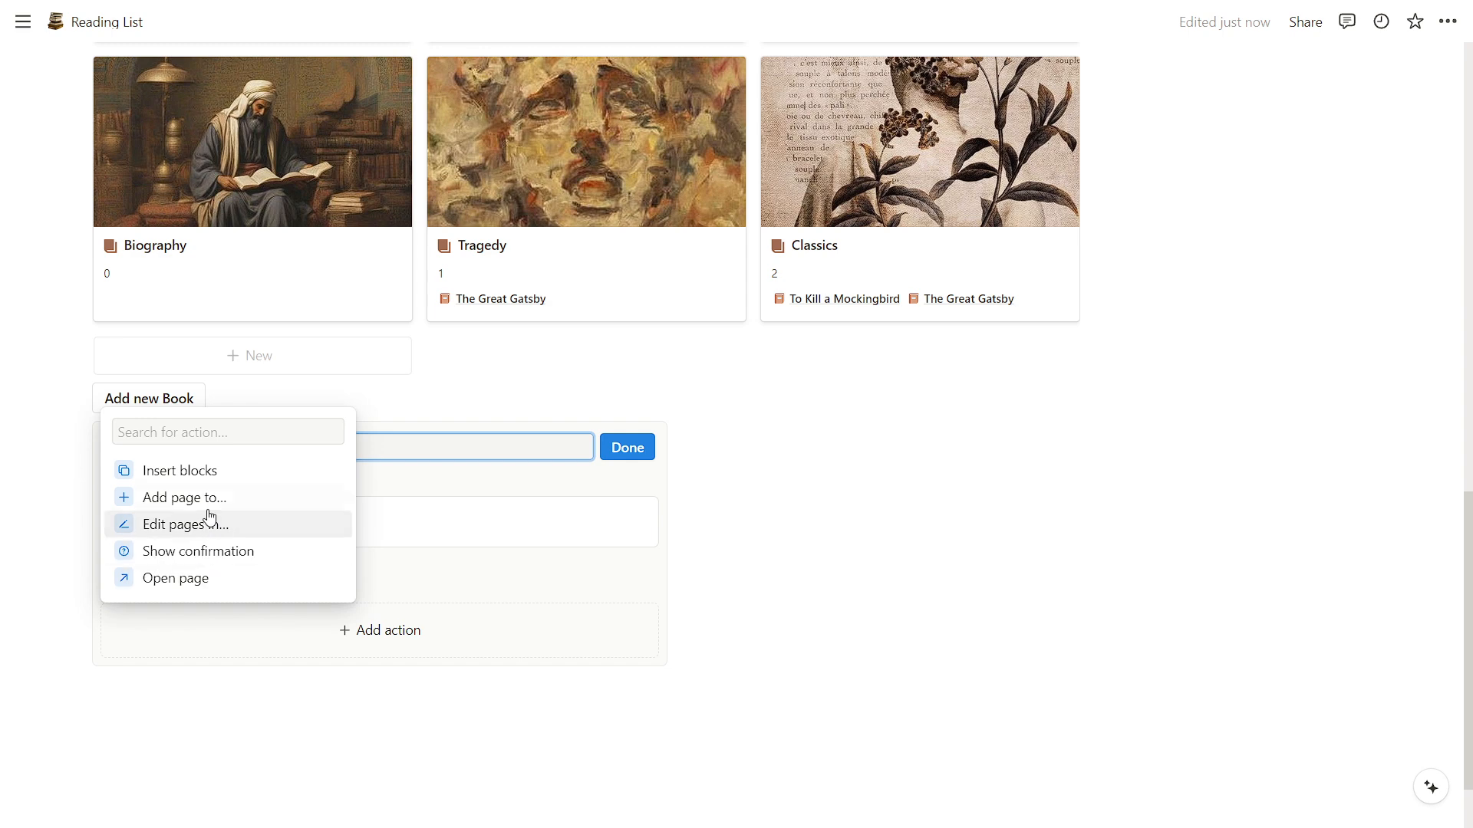
{"action": "left_click", "coordinate": [205, 498]}
{"action": "left_click", "coordinate": [262, 638]}
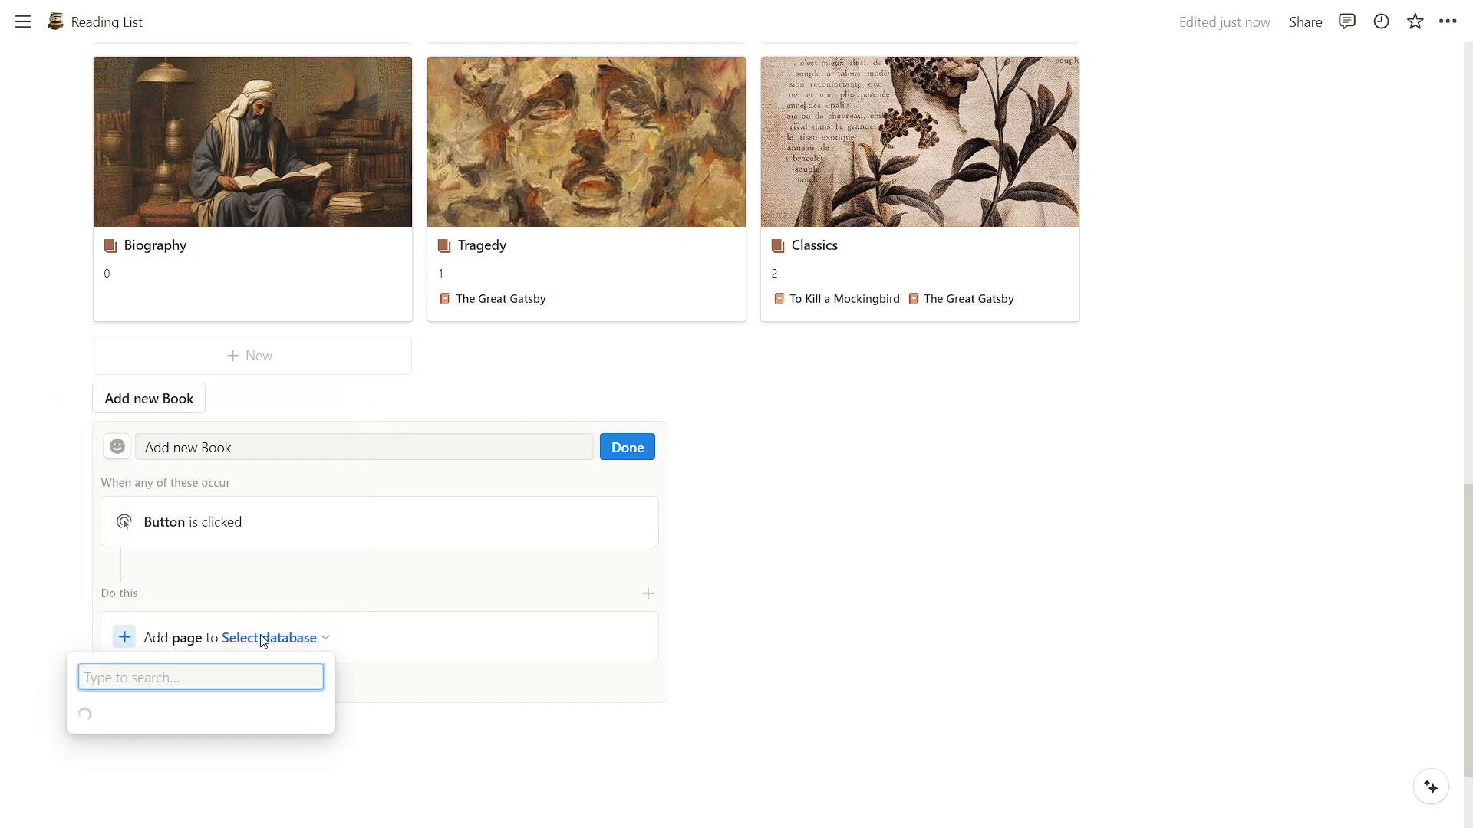
{"action": "left_click", "coordinate": [148, 438]}
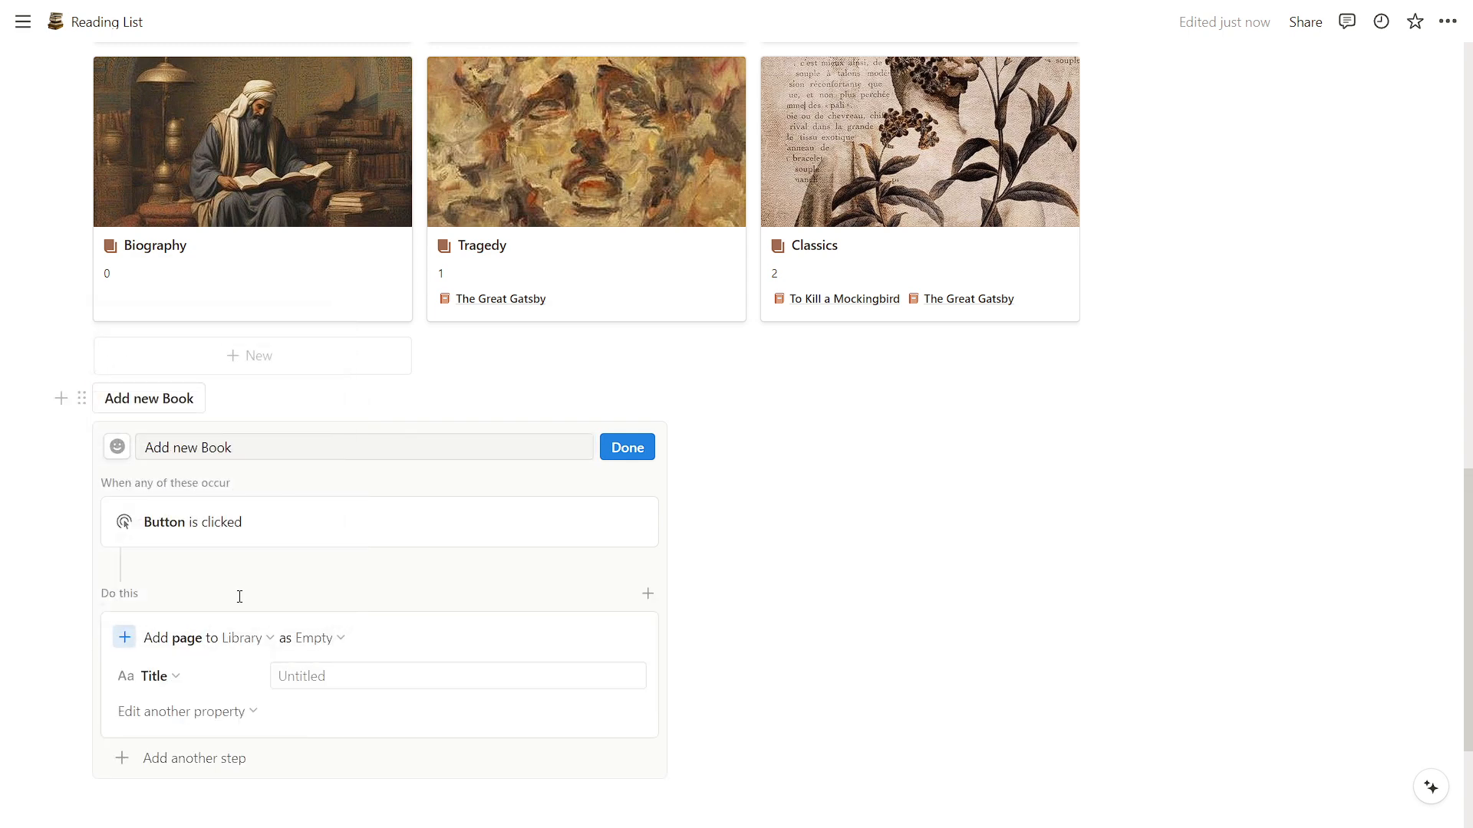
{"action": "left_click", "coordinate": [316, 638]}
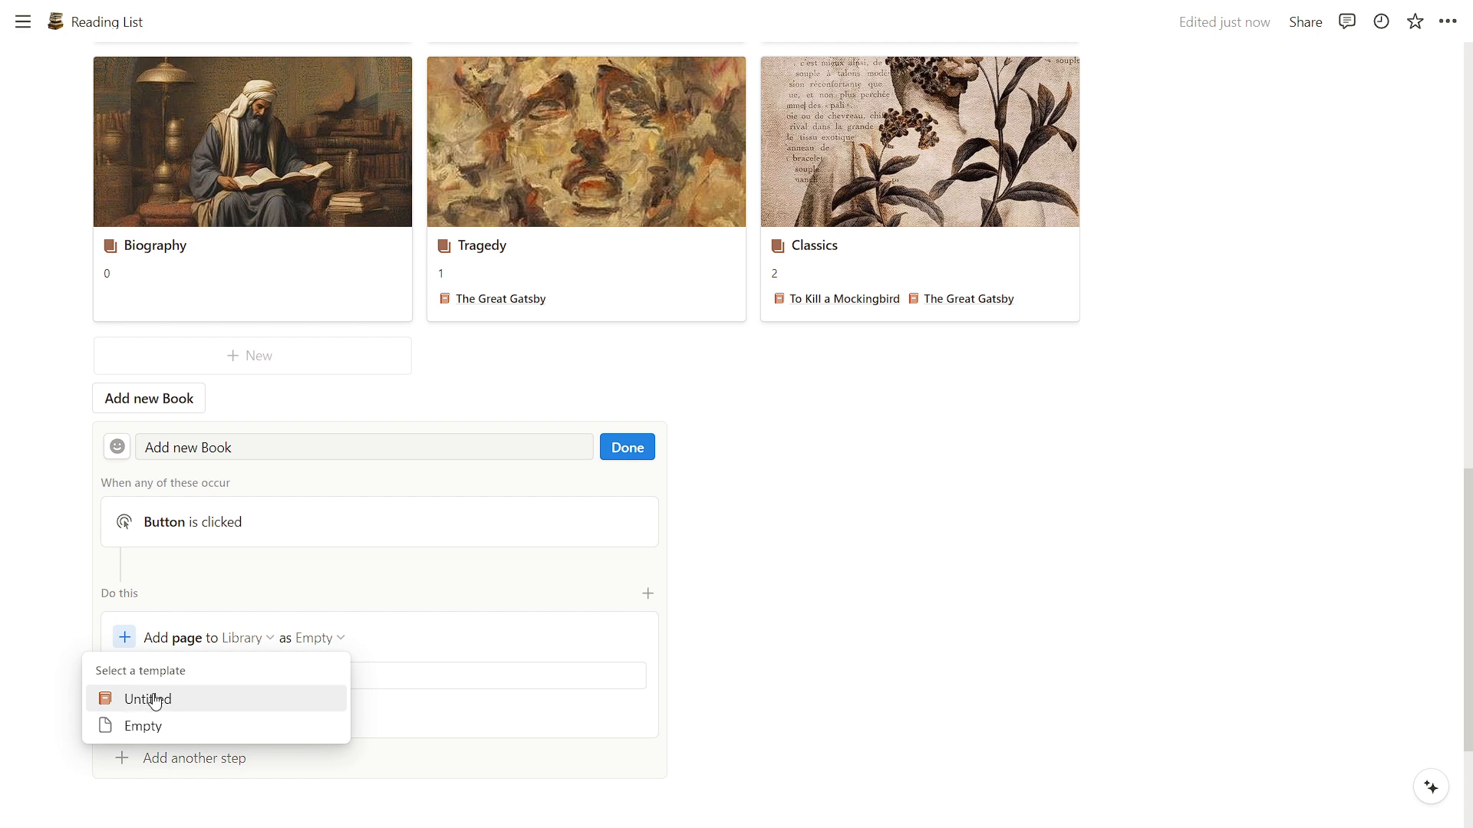
{"action": "left_click", "coordinate": [154, 699]}
Add a second action to the button that opens Library as a full page, and finish the button setup
{"action": "scroll", "coordinate": [184, 667], "scroll_direction": "down", "scroll_amount": 1}
{"action": "left_click", "coordinate": [211, 633]}
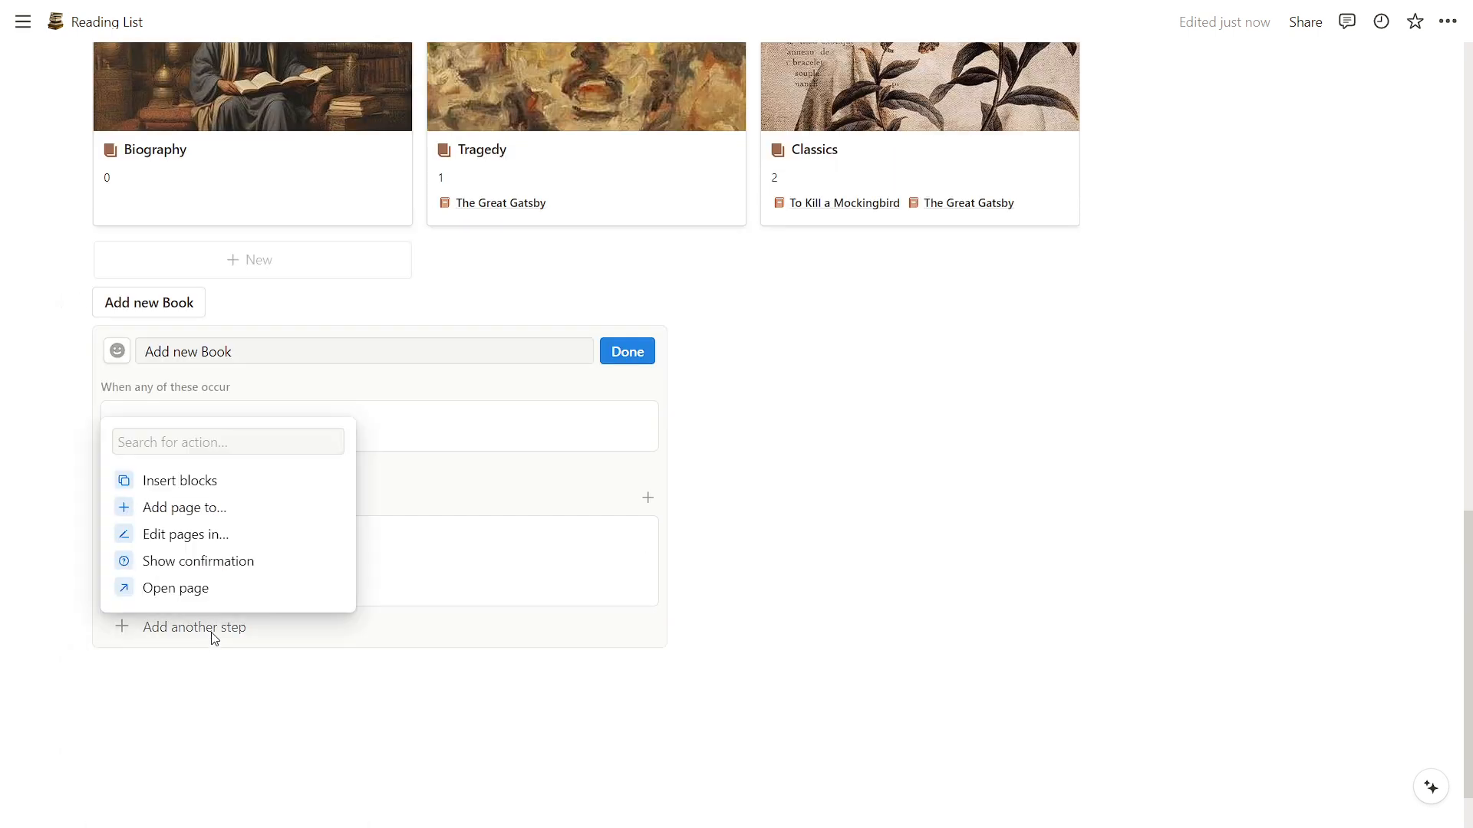
{"action": "left_click", "coordinate": [205, 589]}
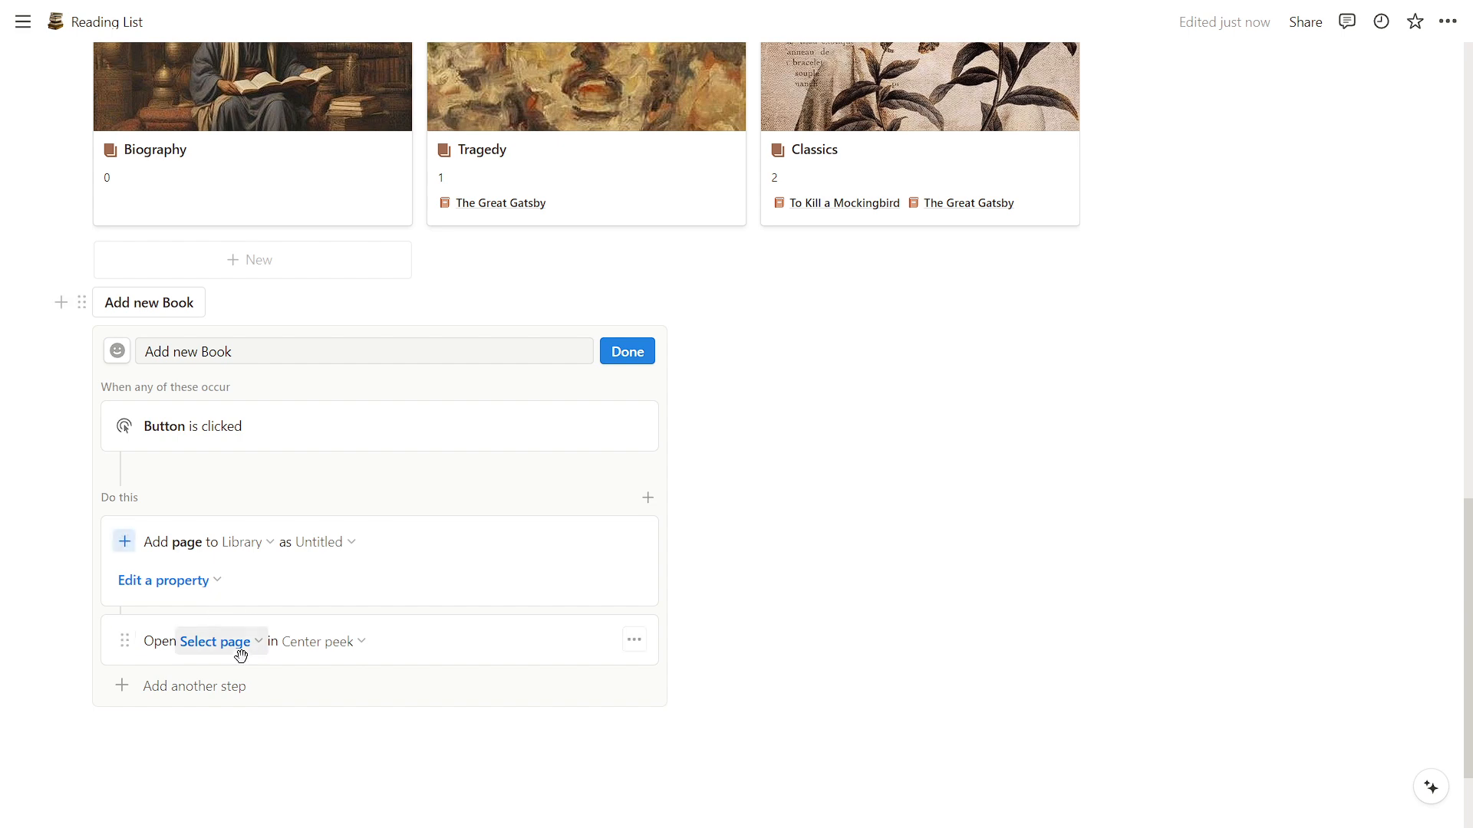
{"action": "left_click", "coordinate": [326, 643]}
{"action": "left_click", "coordinate": [222, 592]}
{"action": "left_click", "coordinate": [201, 641]}
{"action": "left_click", "coordinate": [112, 438]}
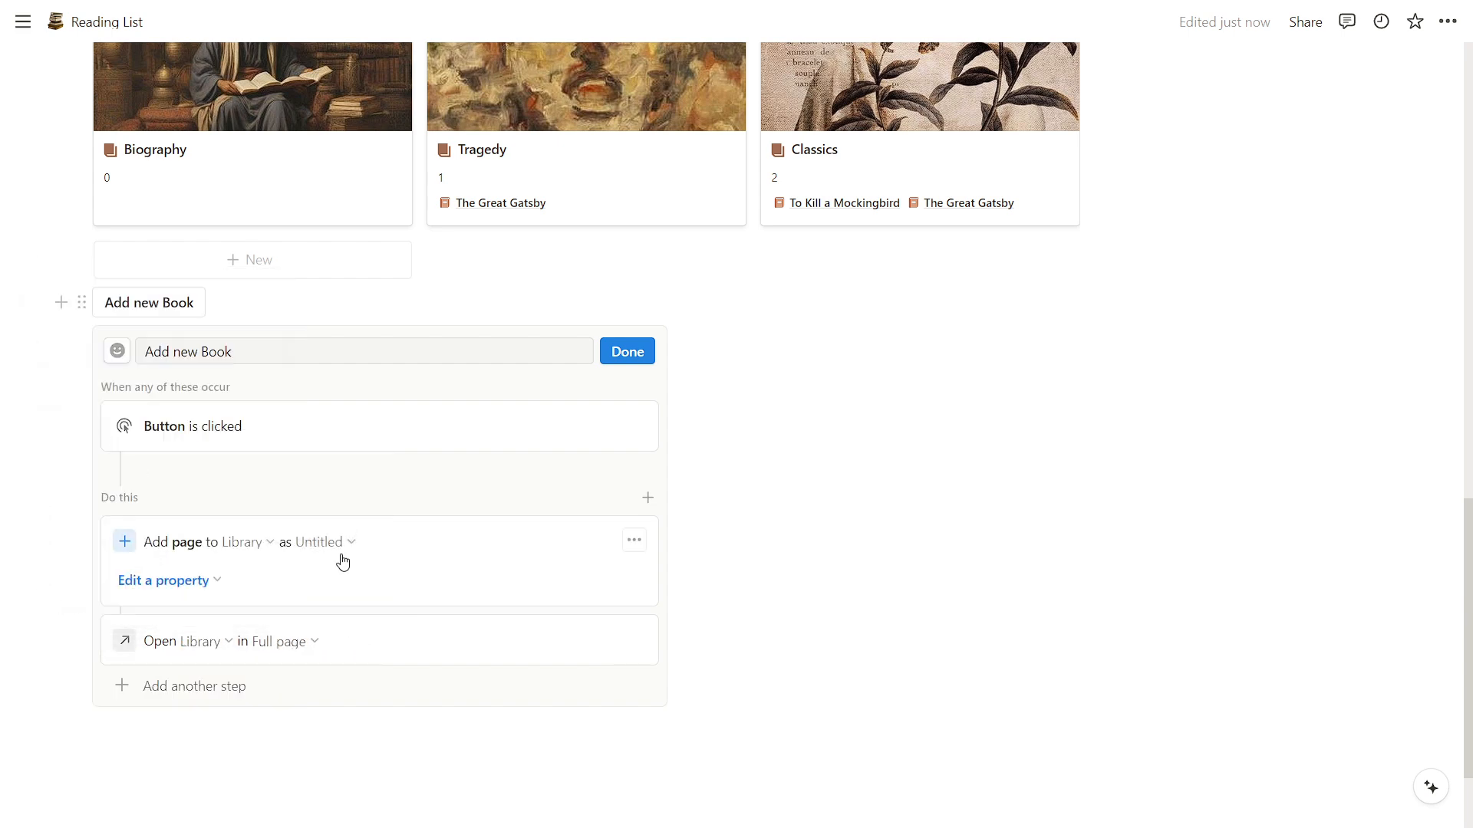
{"action": "left_click", "coordinate": [627, 351]}
Test the Add new Book button, check the blank entry it adds to Library, and return to the Reading List page
{"action": "left_click", "coordinate": [153, 554]}
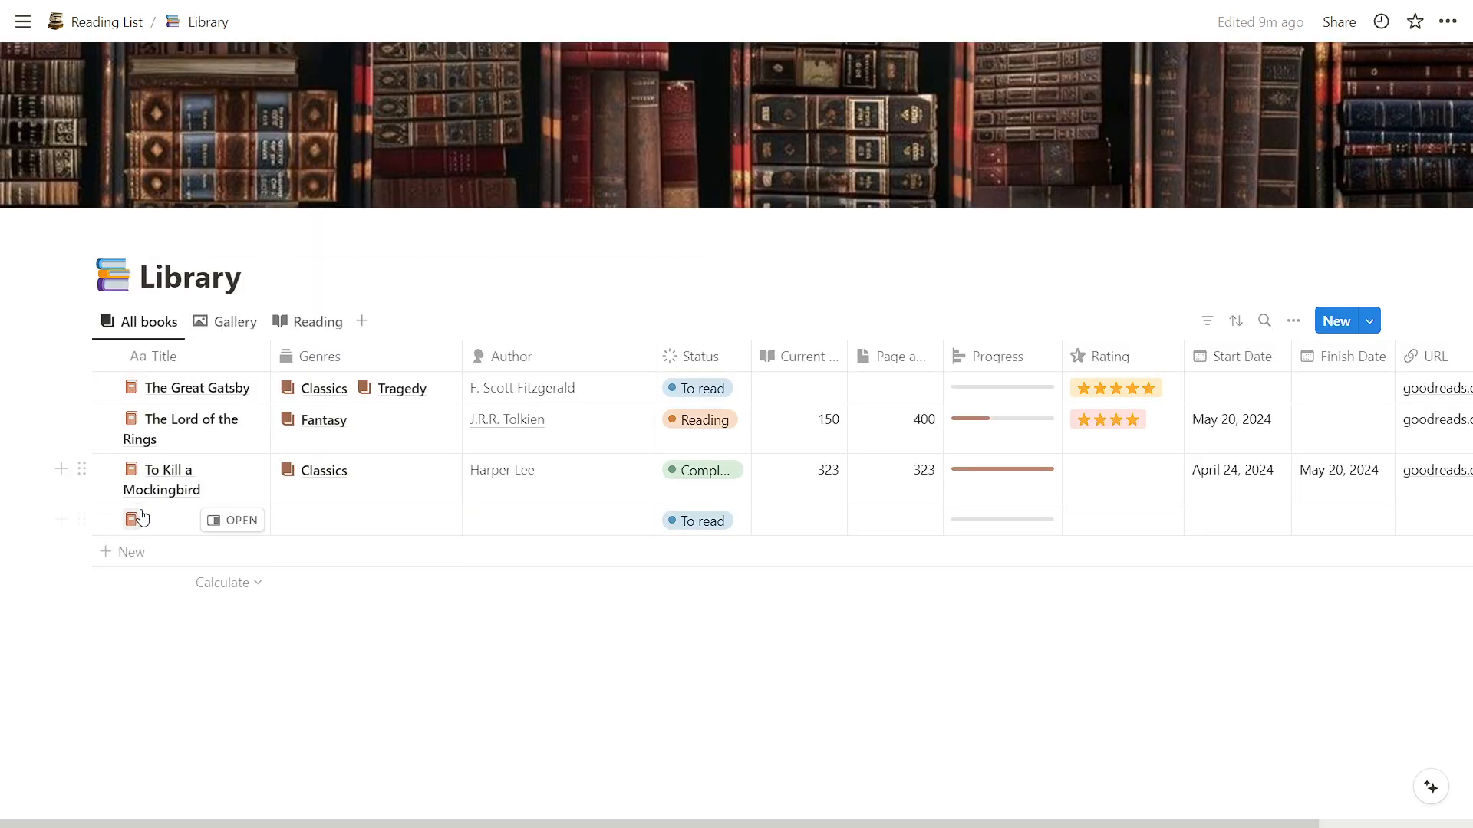
{"action": "left_click", "coordinate": [176, 528]}
{"action": "left_click", "coordinate": [198, 523]}
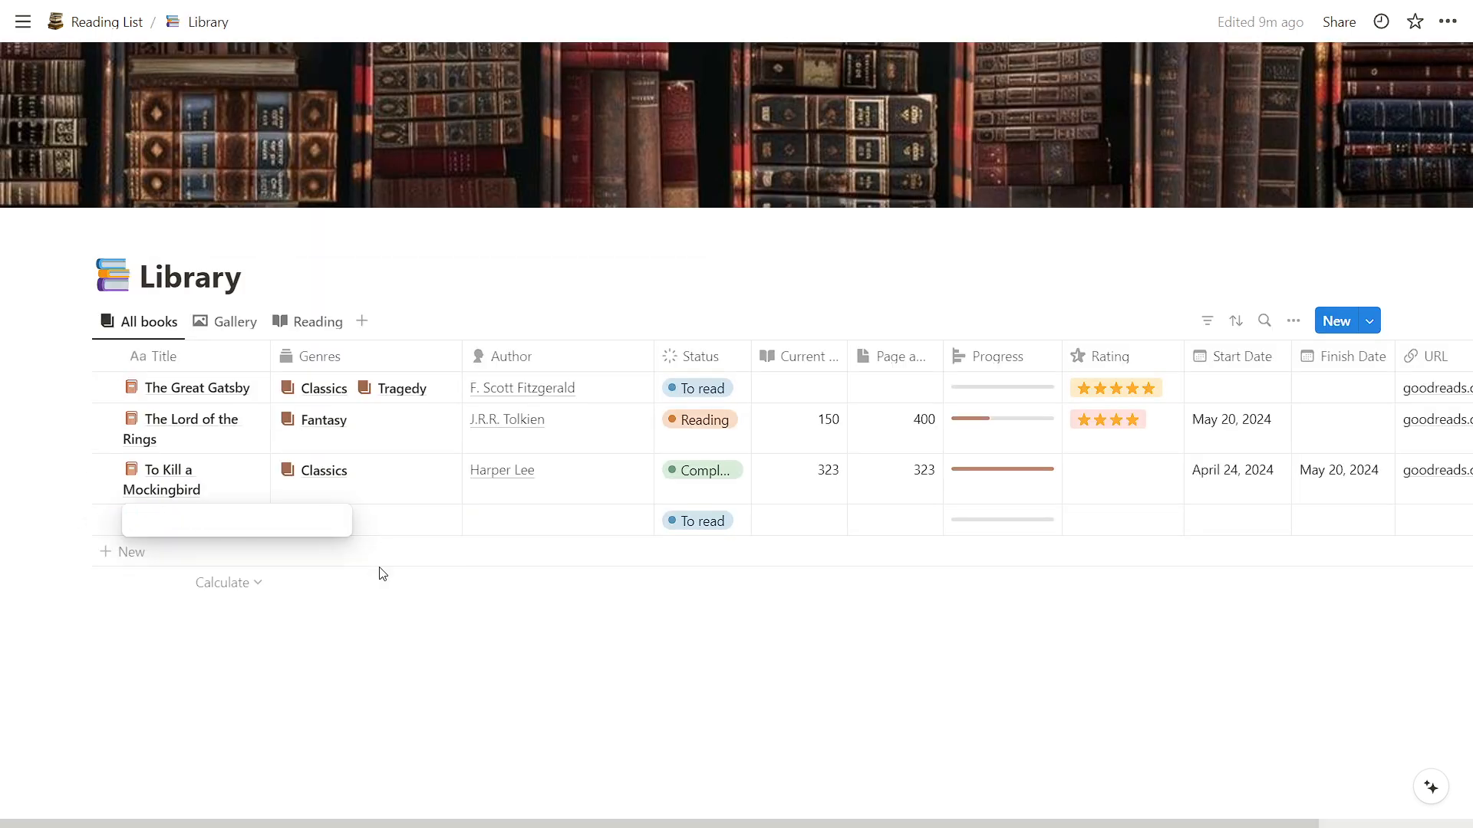
{"action": "key", "text": "Escape"}
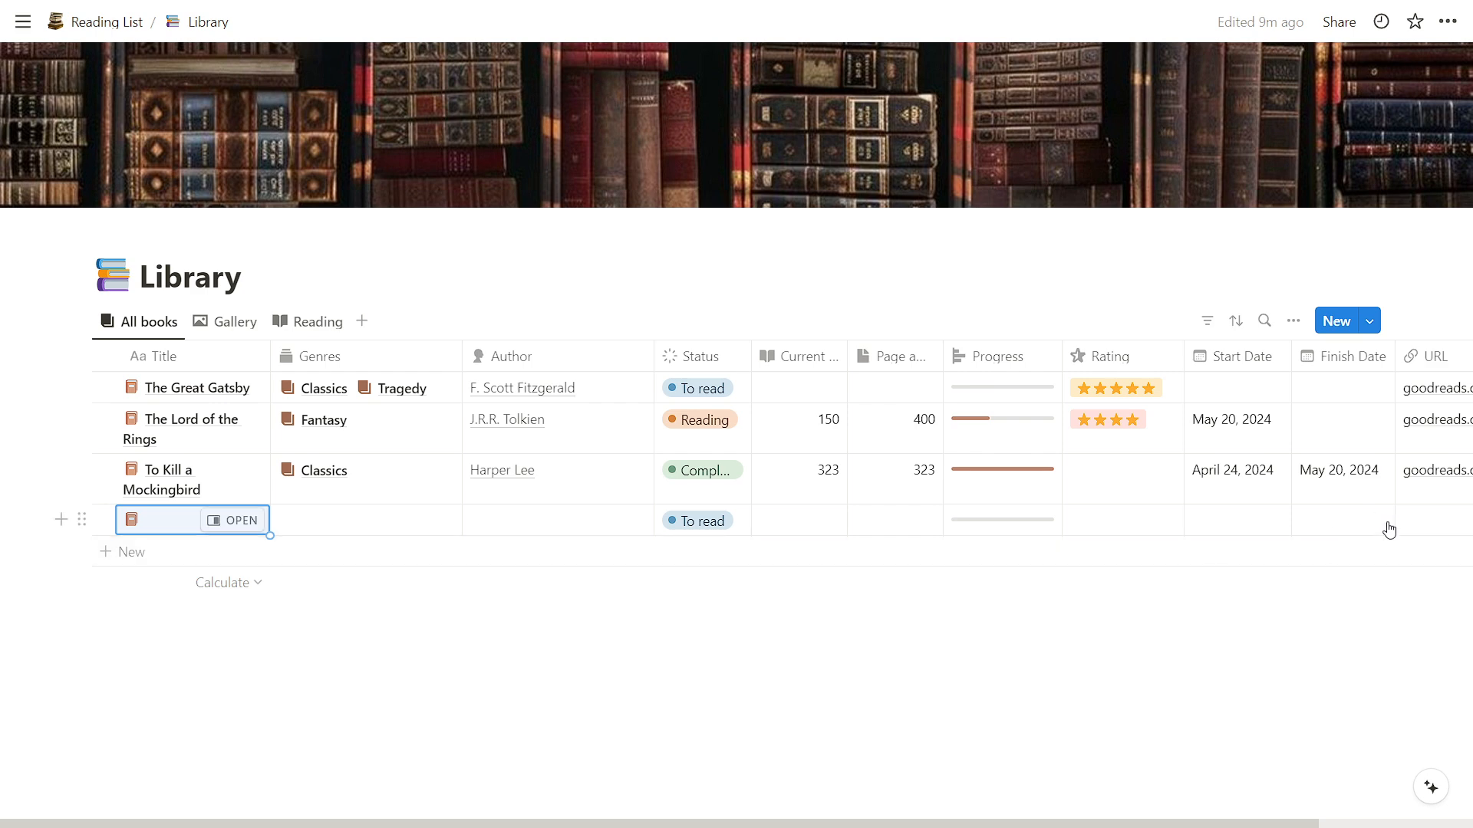
{"action": "left_click", "coordinate": [107, 22]}
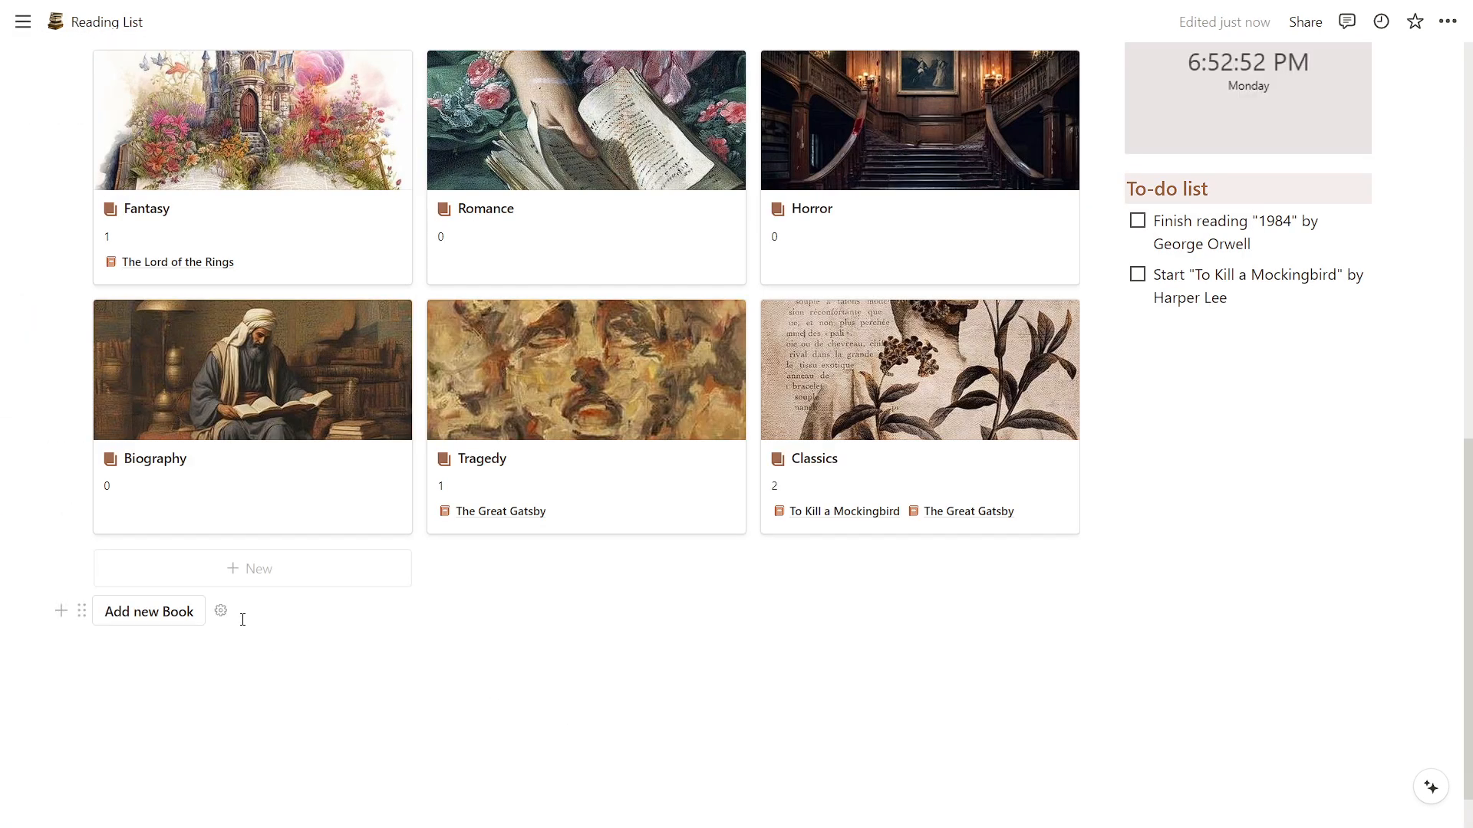
Give the Add new Book button a brown background and insert another button below it named Show all Books
{"action": "left_click", "coordinate": [81, 610]}
{"action": "mouse_move", "coordinate": [220, 690]}
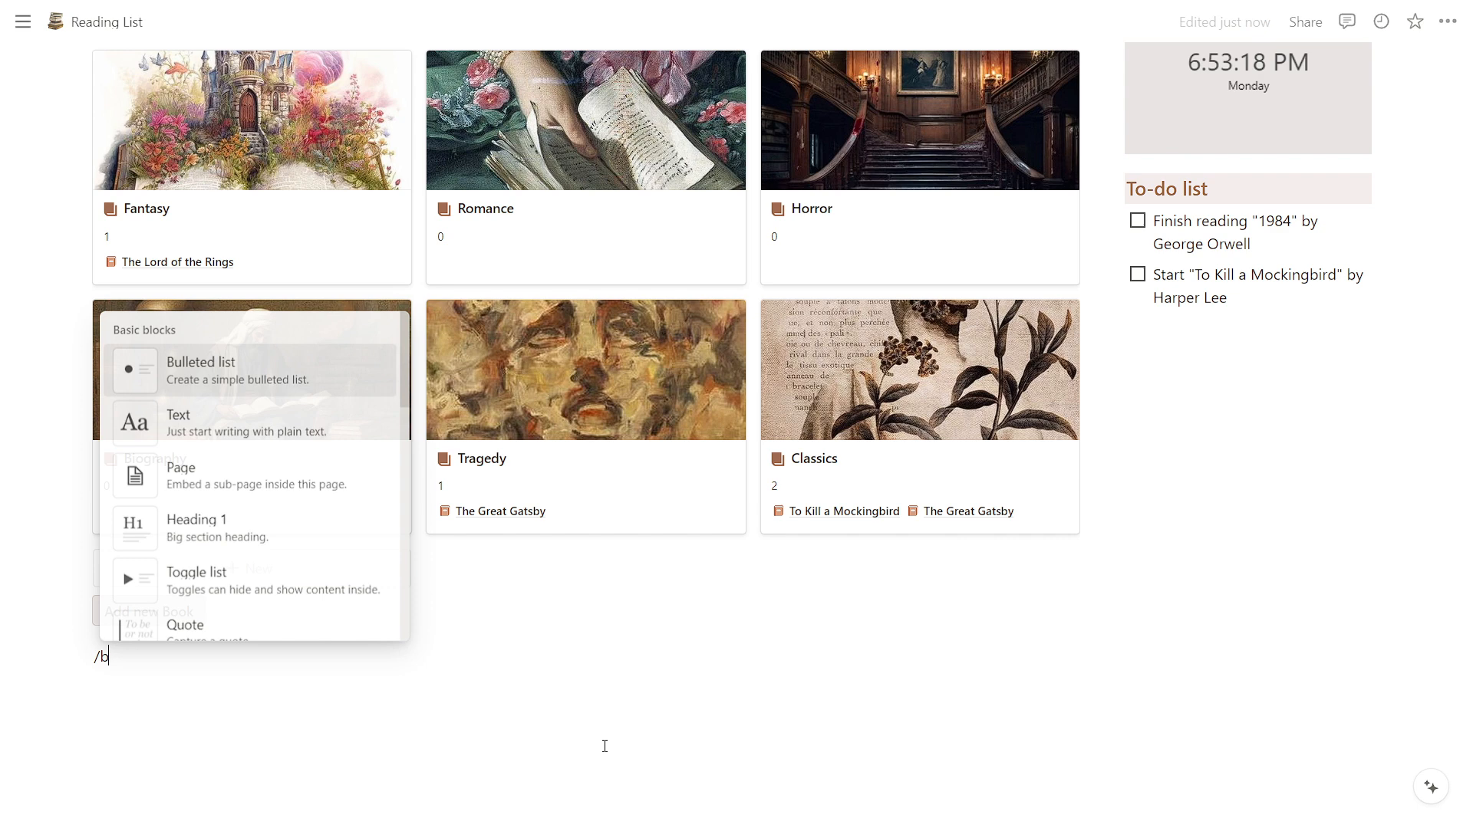
{"action": "type", "text": "bi"}
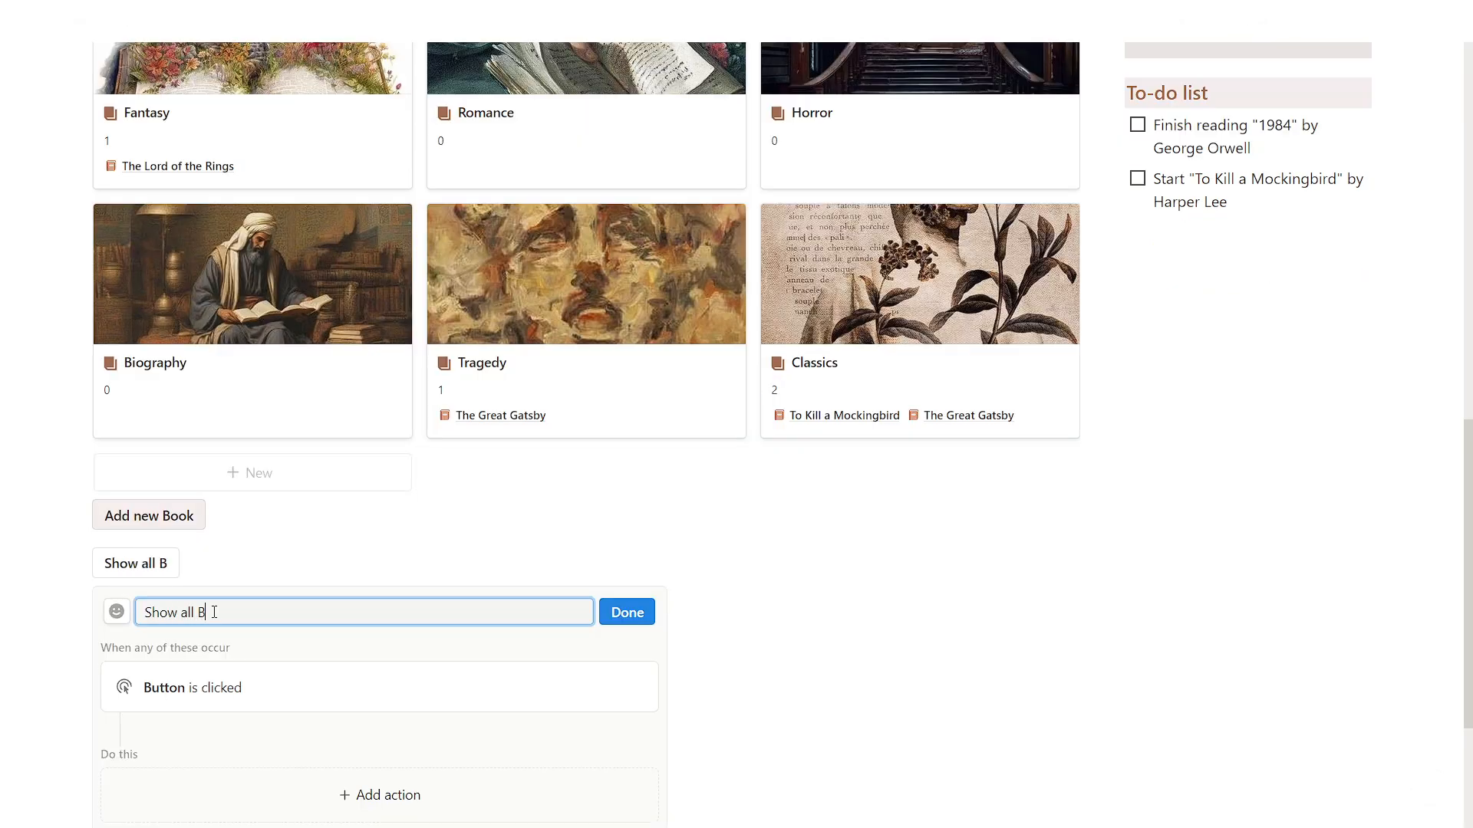
{"action": "type", "text": "s"}
Give the Show all Books button an action that opens Library as a full page, and finish the button setup
{"action": "left_click", "coordinate": [380, 795]}
{"action": "left_click", "coordinate": [187, 737]}
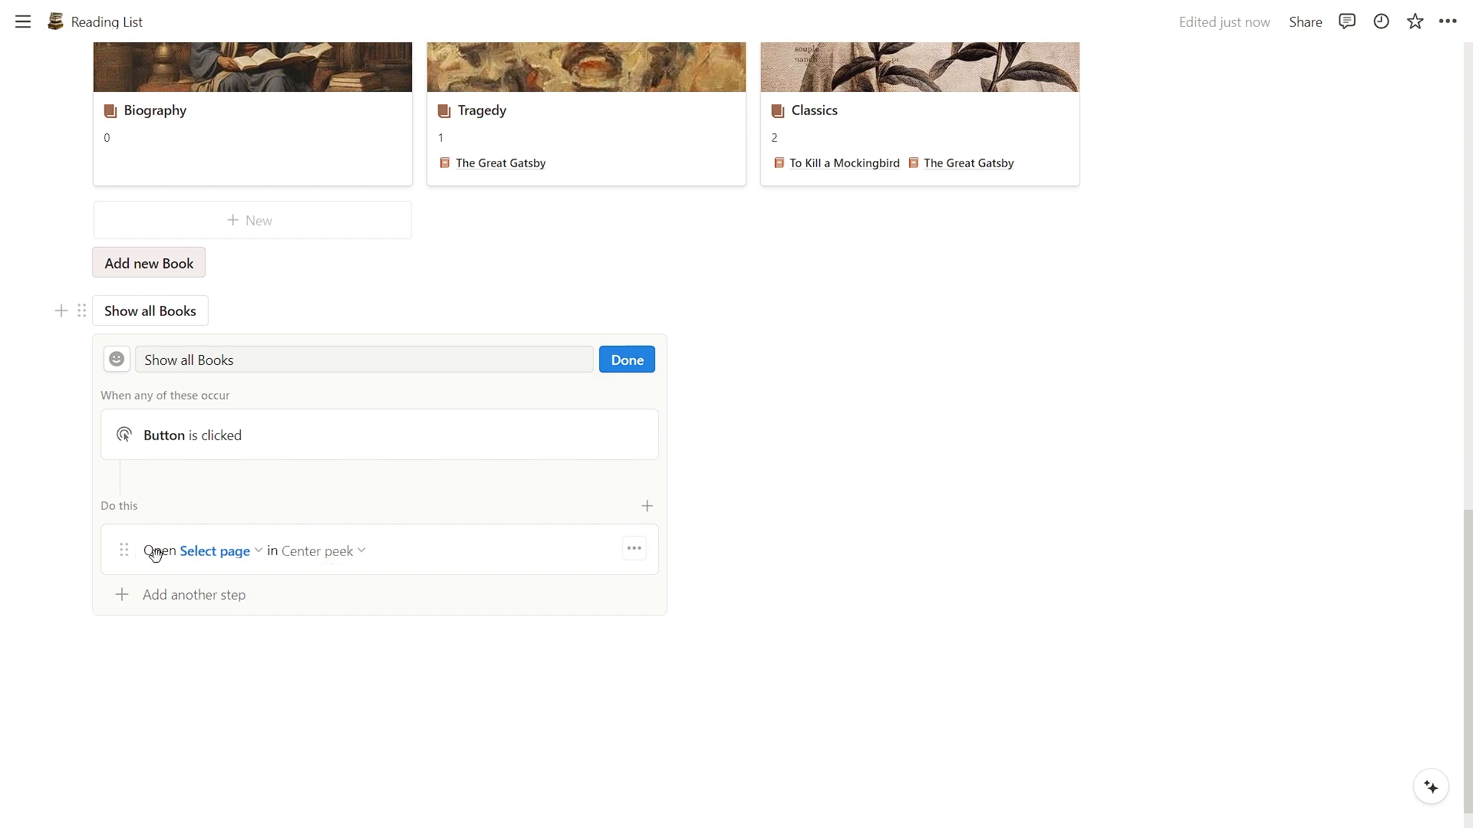
{"action": "left_click", "coordinate": [318, 551]}
{"action": "left_click", "coordinate": [166, 721]}
{"action": "left_click", "coordinate": [215, 550]}
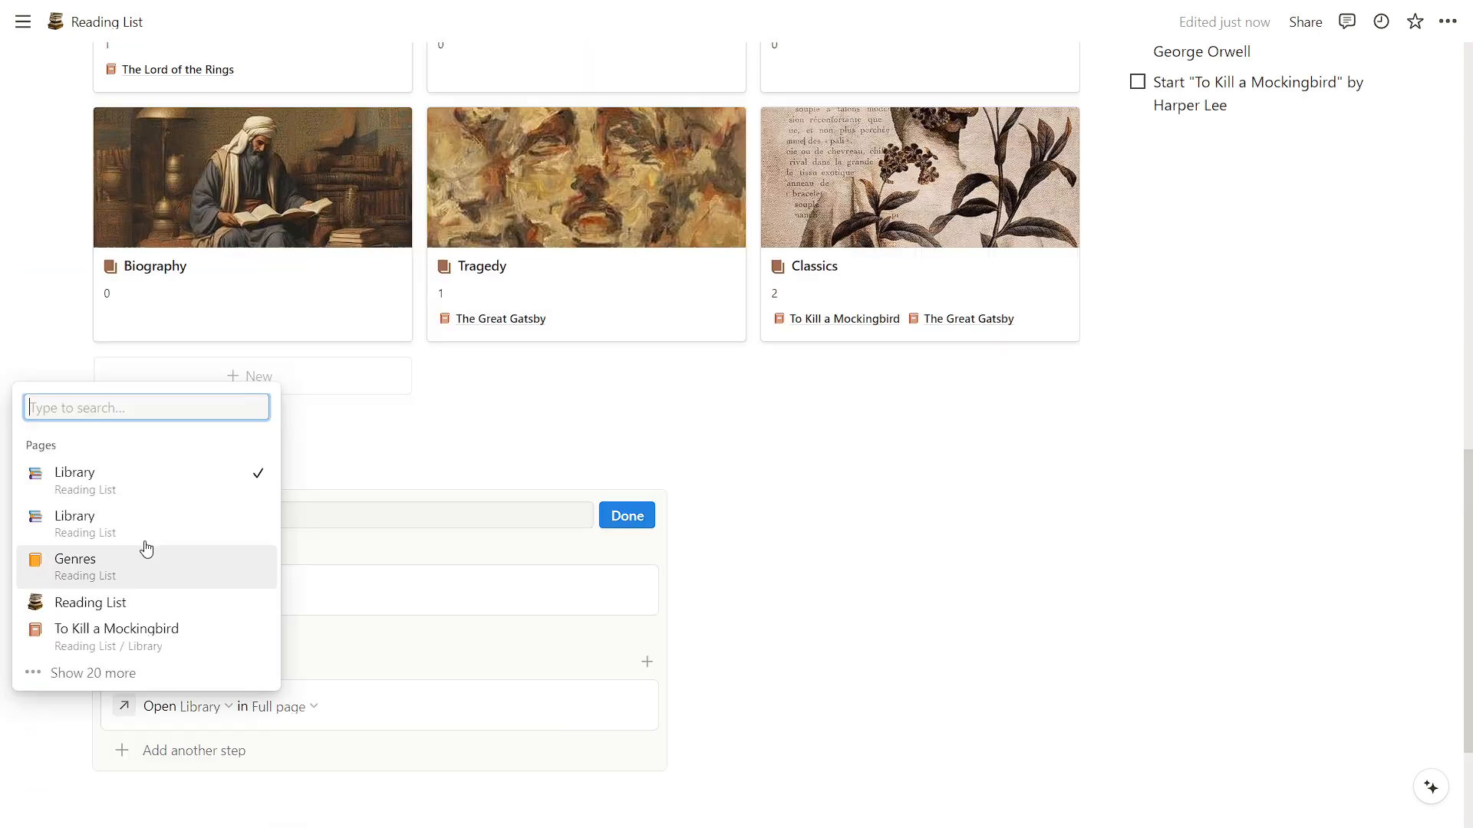
{"action": "left_click", "coordinate": [205, 488]}
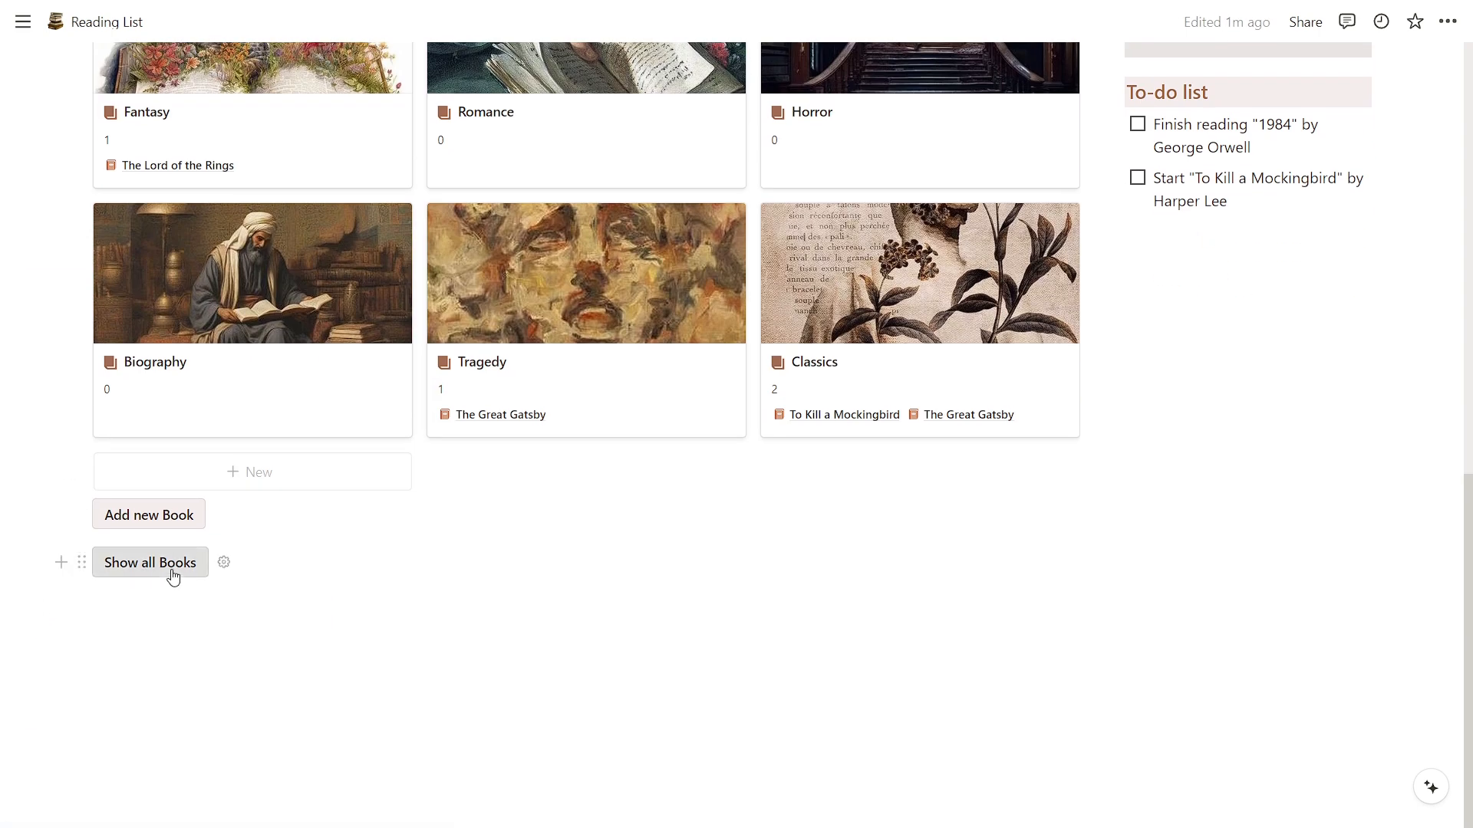
Test the Show all Books button, return to the Reading List page and open the button's settings
{"action": "left_click", "coordinate": [172, 576]}
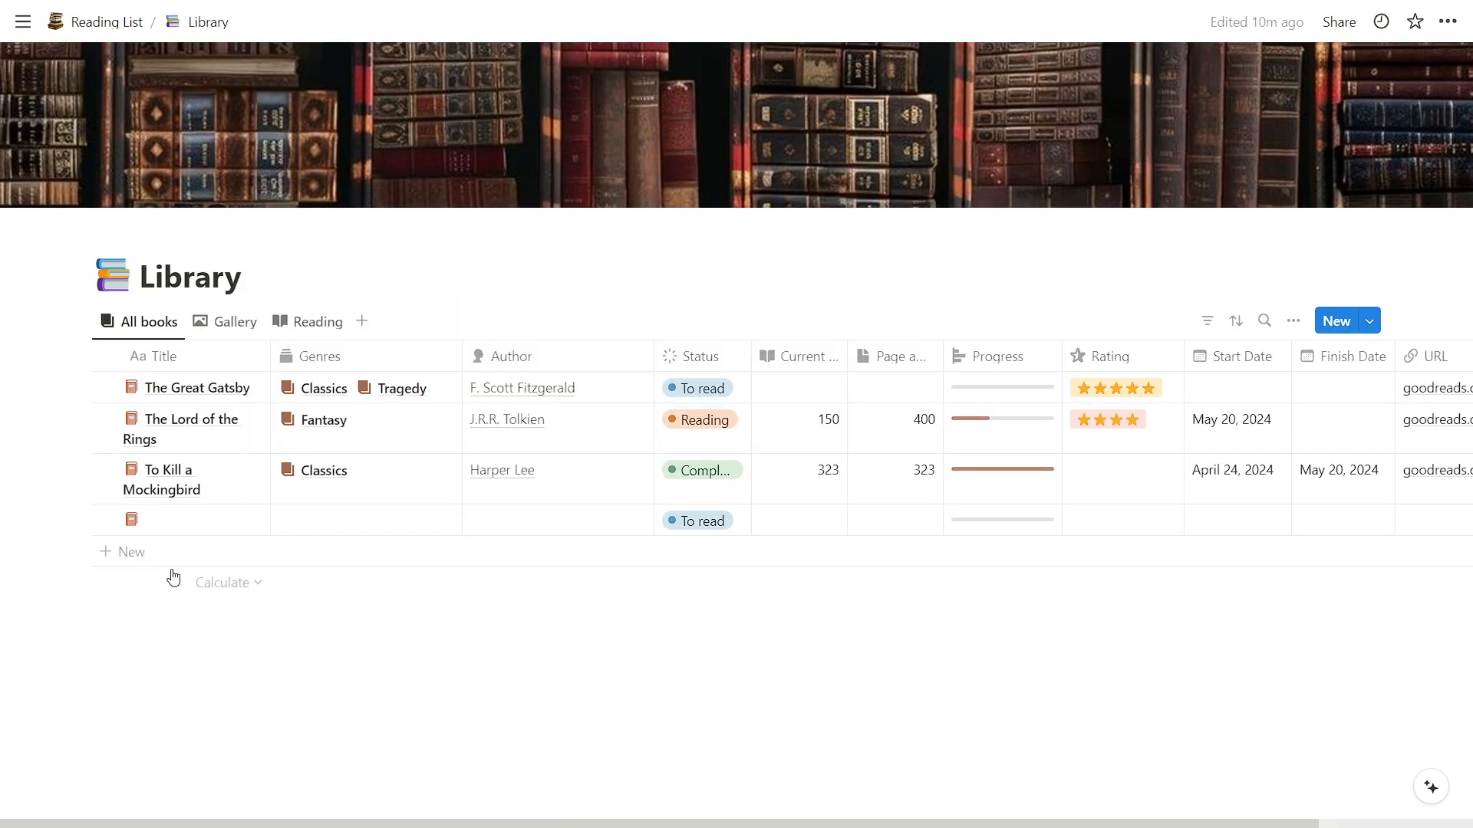
{"action": "key", "text": "alt+Left"}
{"action": "left_click", "coordinate": [224, 564]}
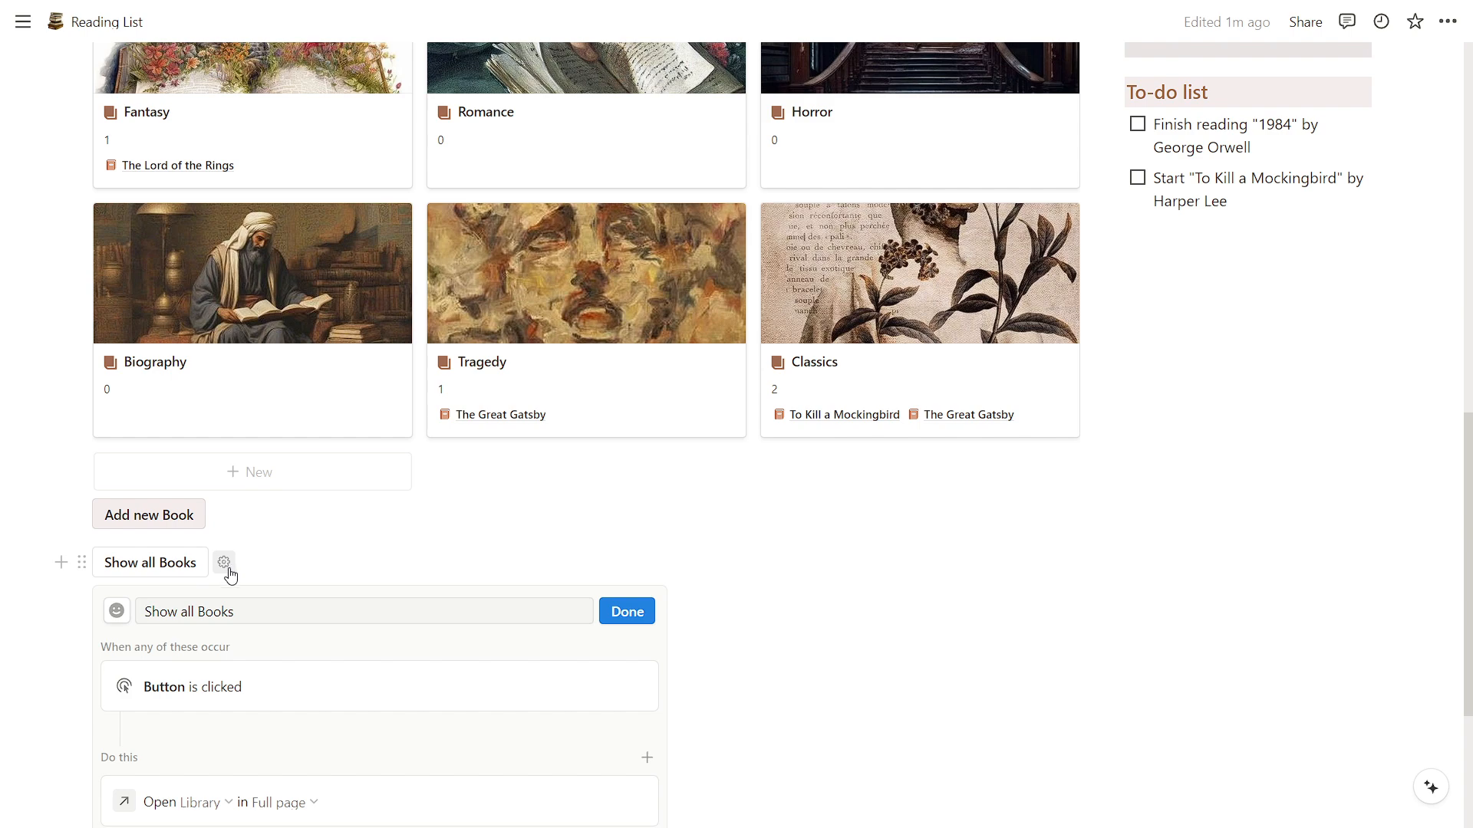
{"action": "scroll", "coordinate": [1114, 625], "scroll_direction": "down", "scroll_amount": 11}
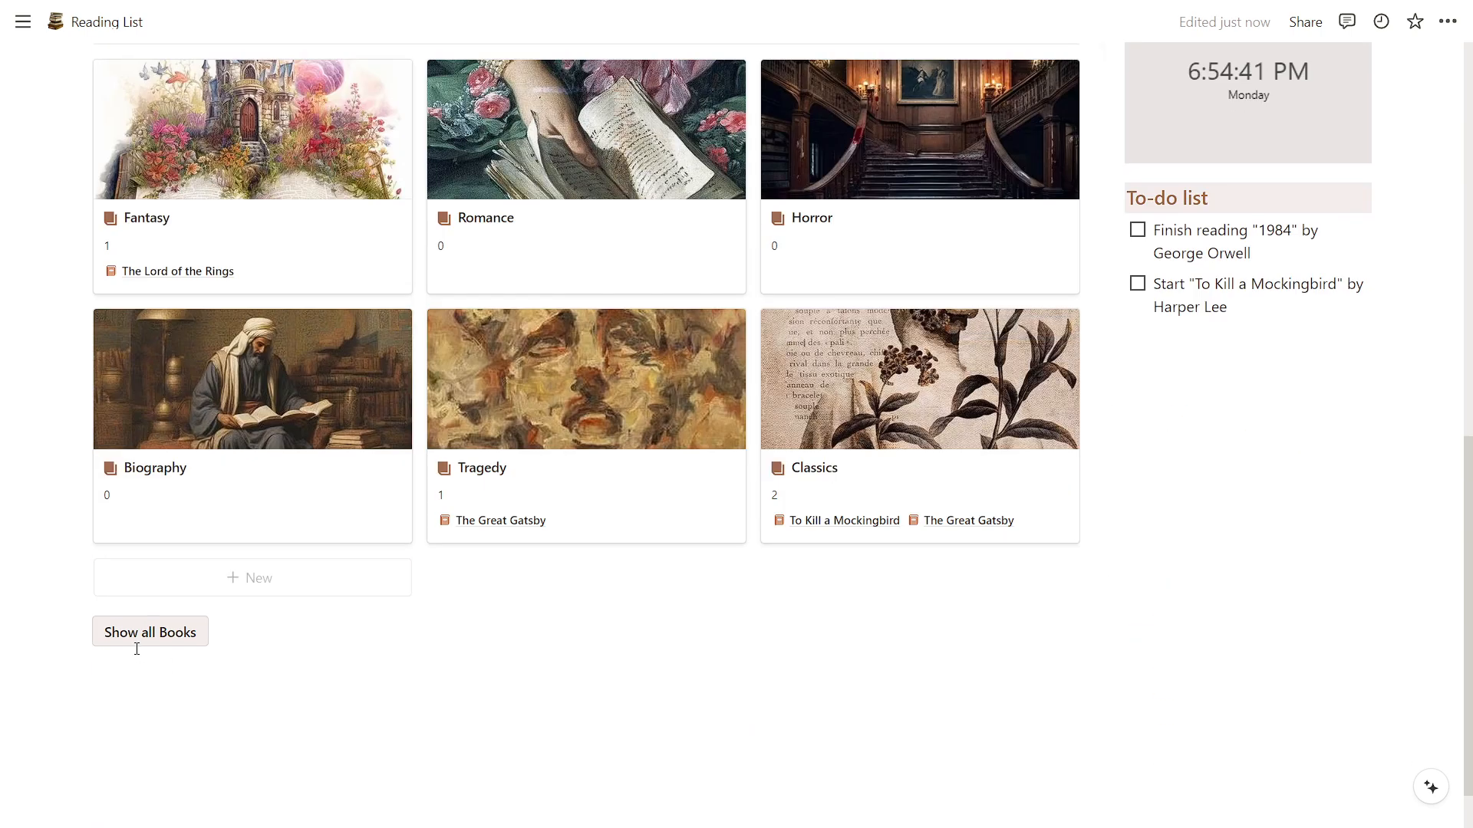
Move the Show all Books button beneath Add new Book under the Databases toggle and adjust the blank spacing around both buttons
{"action": "left_click_drag", "start_coordinate": [91, 629], "coordinate": [1199, 592]}
{"action": "scroll", "coordinate": [1227, 537], "scroll_direction": "down", "scroll_amount": 2}
{"action": "left_click", "coordinate": [1236, 436]}
{"action": "left_click_drag", "start_coordinate": [1243, 373], "coordinate": [1250, 435]}
{"action": "left_click", "coordinate": [1237, 378]}
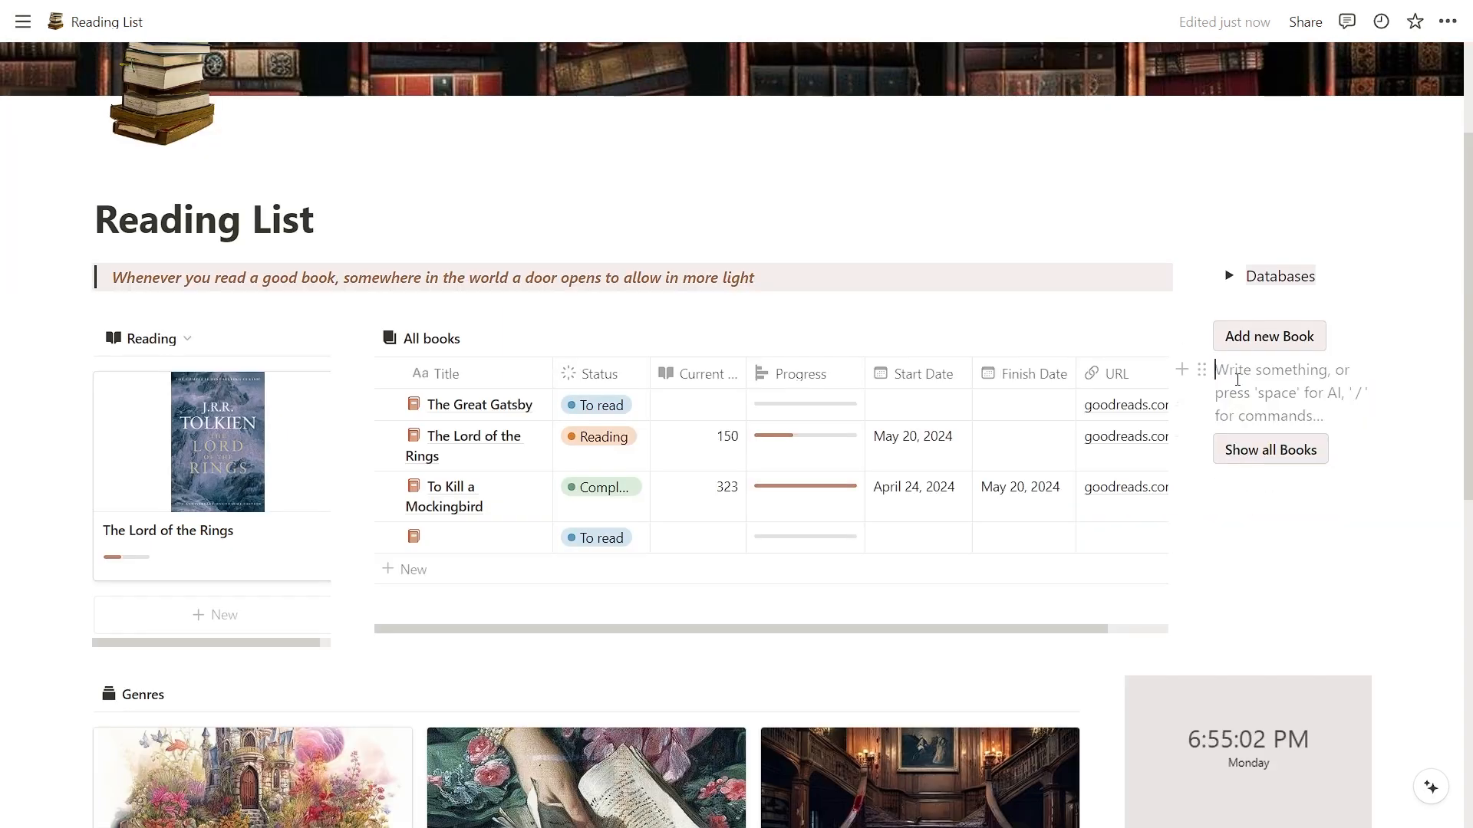
{"action": "left_click_drag", "start_coordinate": [1238, 337], "coordinate": [1272, 443]}
{"action": "left_click", "coordinate": [1260, 461]}
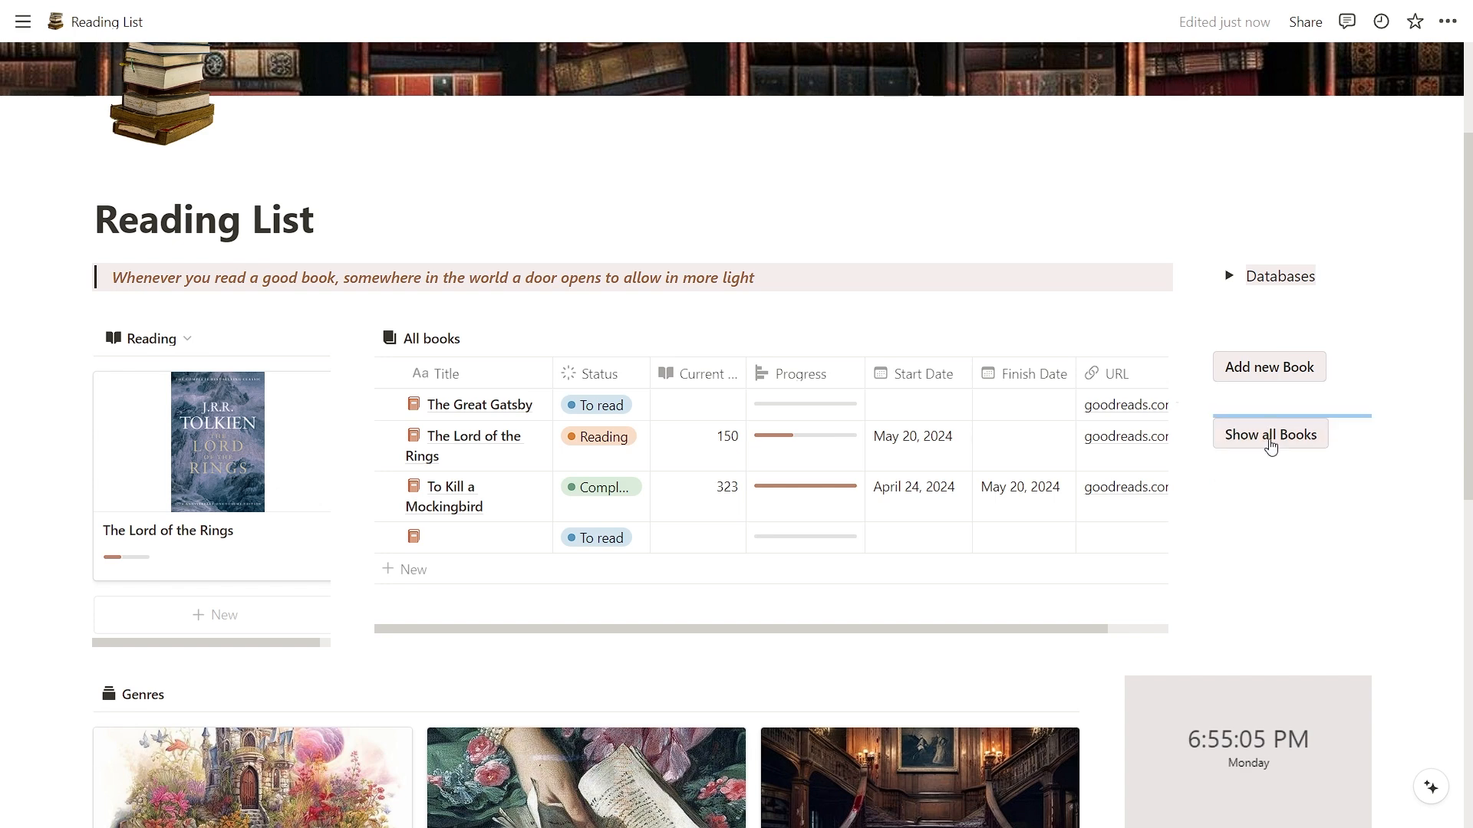
{"action": "left_click", "coordinate": [1267, 530]}
{"action": "scroll", "coordinate": [1266, 533], "scroll_direction": "down", "scroll_amount": 6}
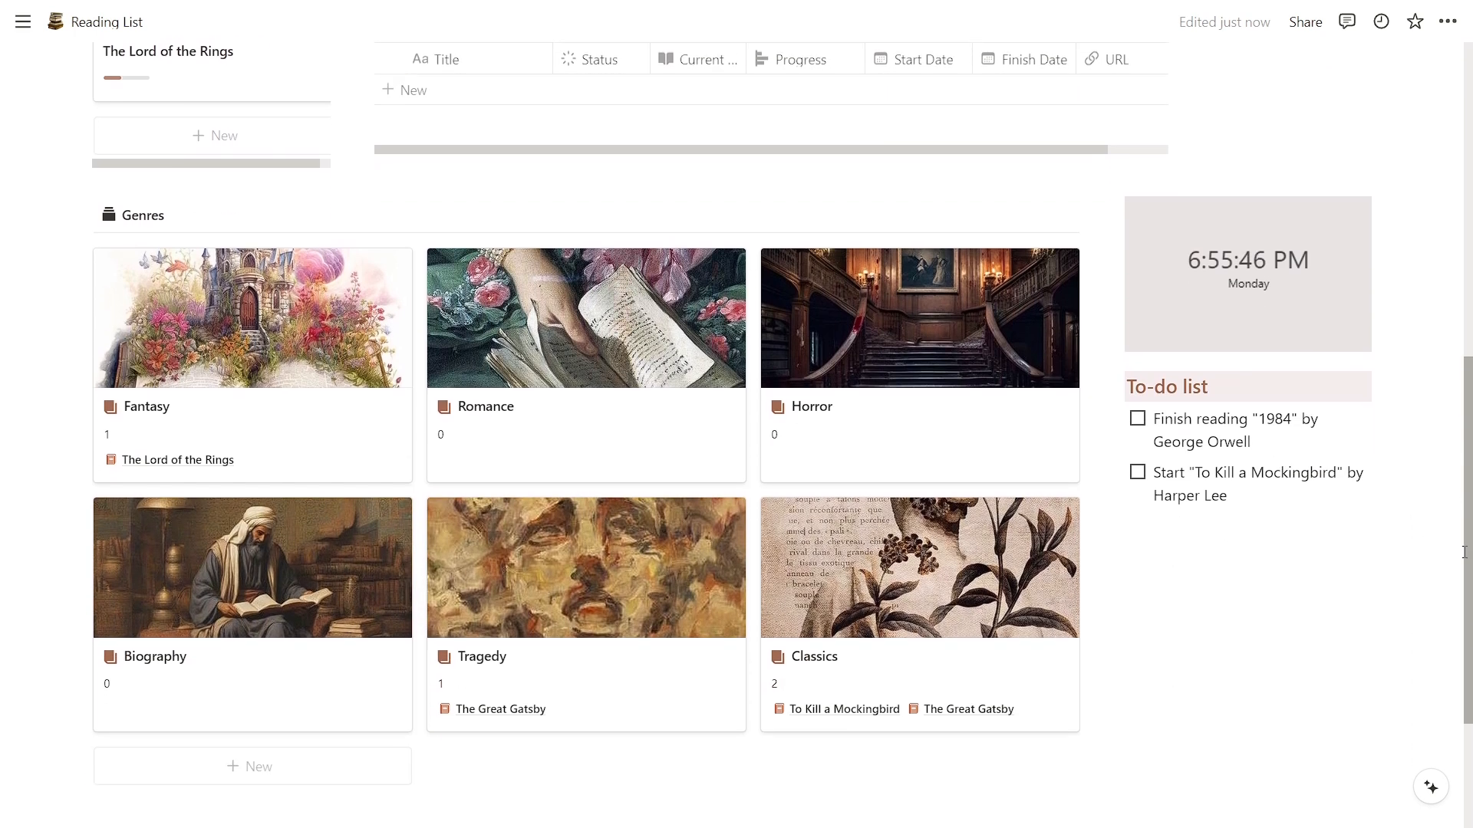
{"action": "left_click_drag", "start_coordinate": [1464, 552], "coordinate": [1463, 392]}
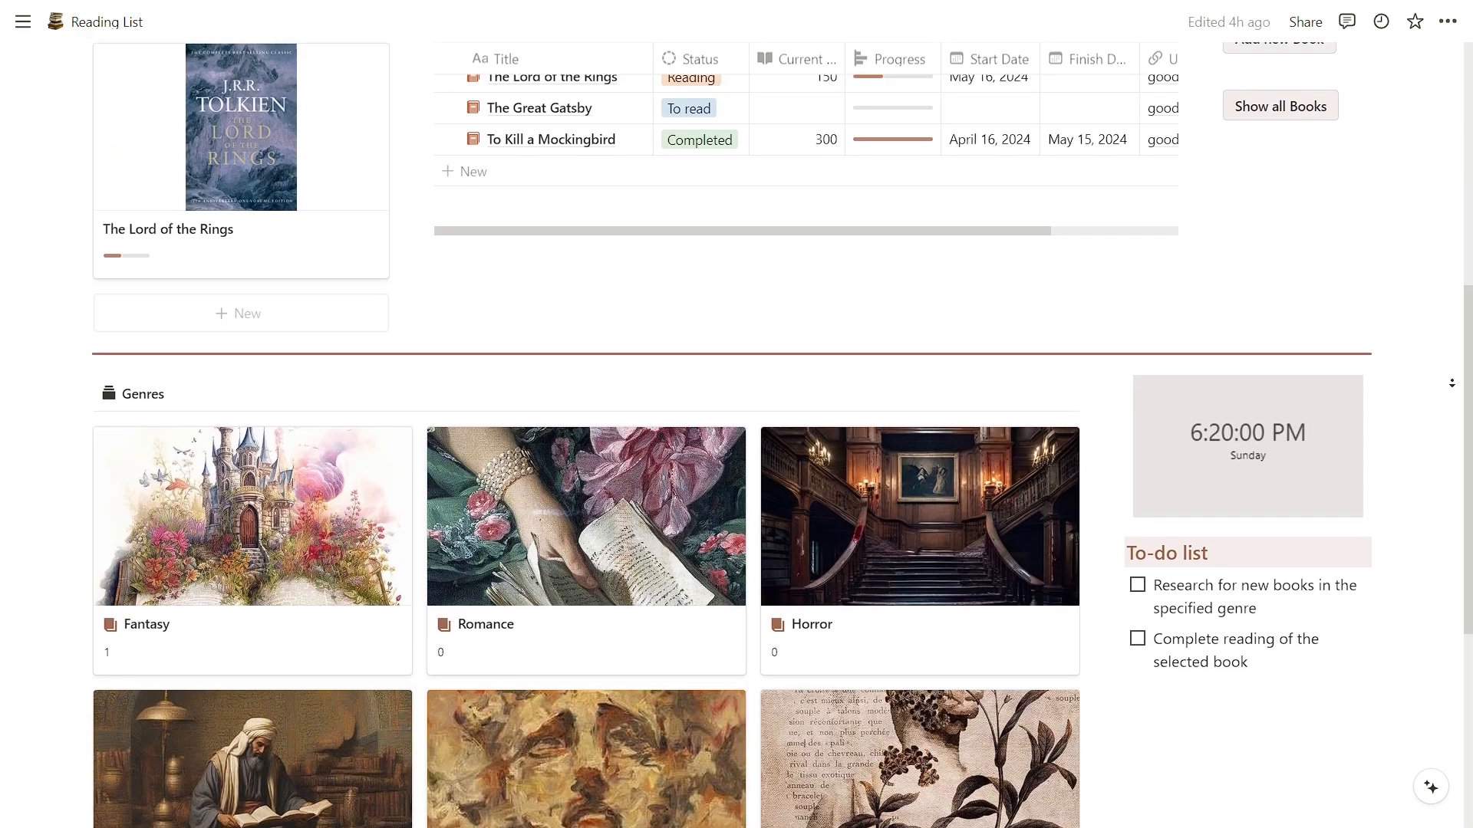